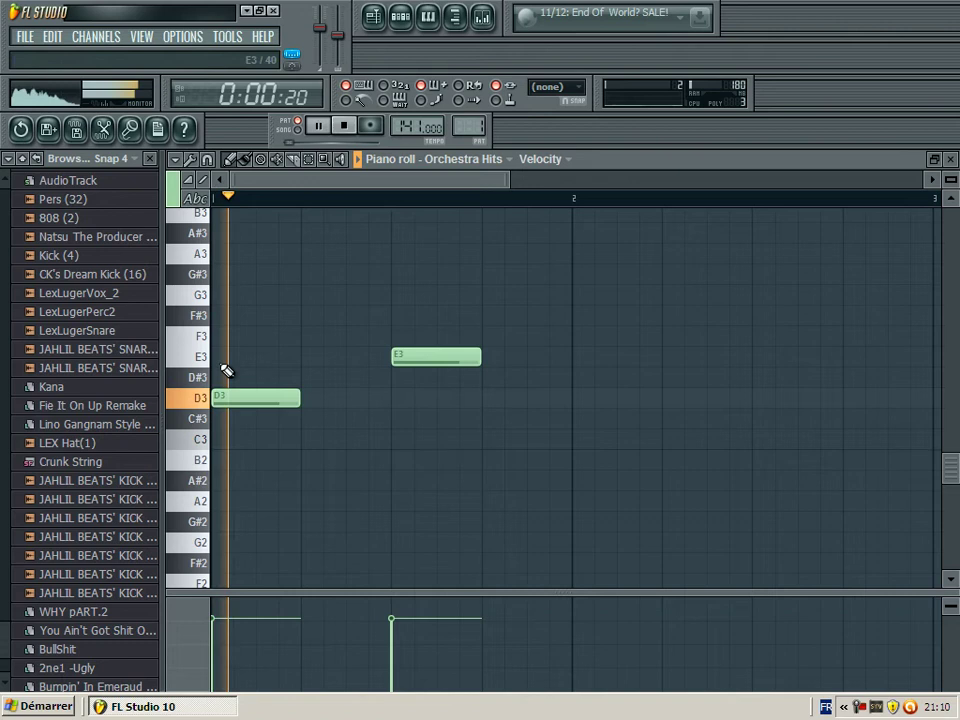
Delete the D3 and E3 notes from the Orchestra Hits piano roll.
left_click(424, 376)
right_click(428, 374)
right_click(428, 357)
right_click(256, 400)
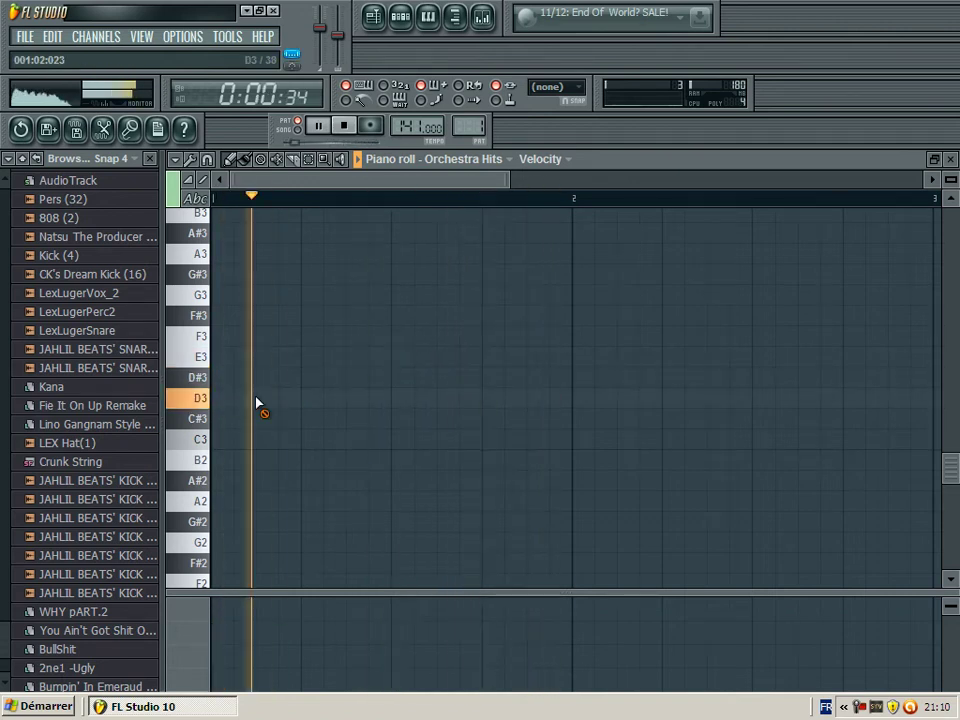
Enter one-beat notes half a bar apart: A1 and C2 in bar 1, B1 and A#1 in bar 2.
left_click(203, 413)
scroll(195, 453, "down", 3)
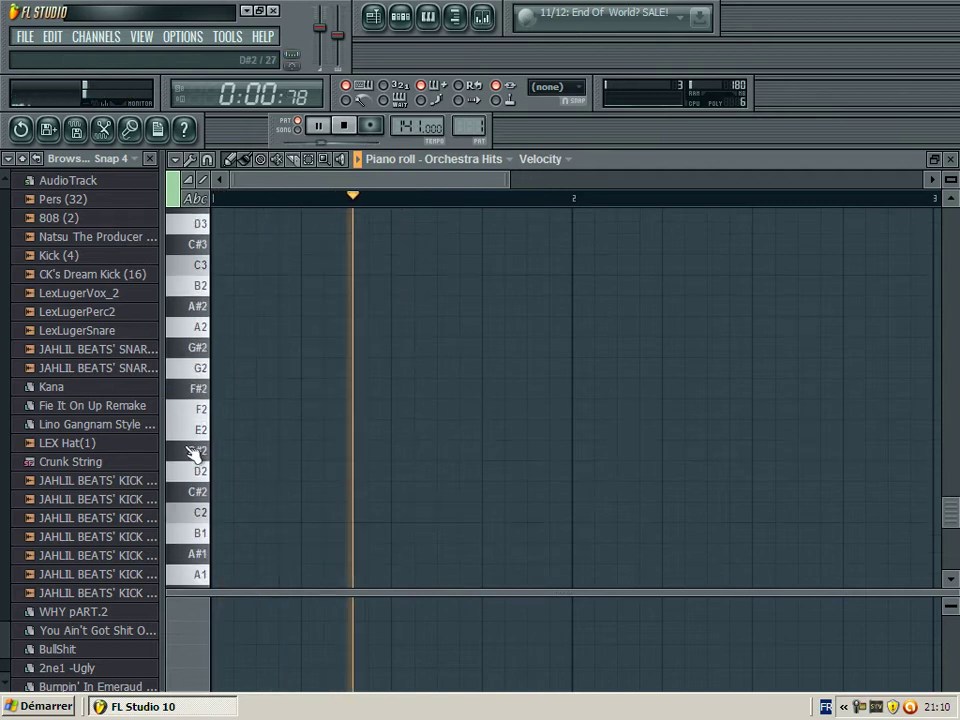
scroll(200, 425, "down", 3)
left_click(204, 420)
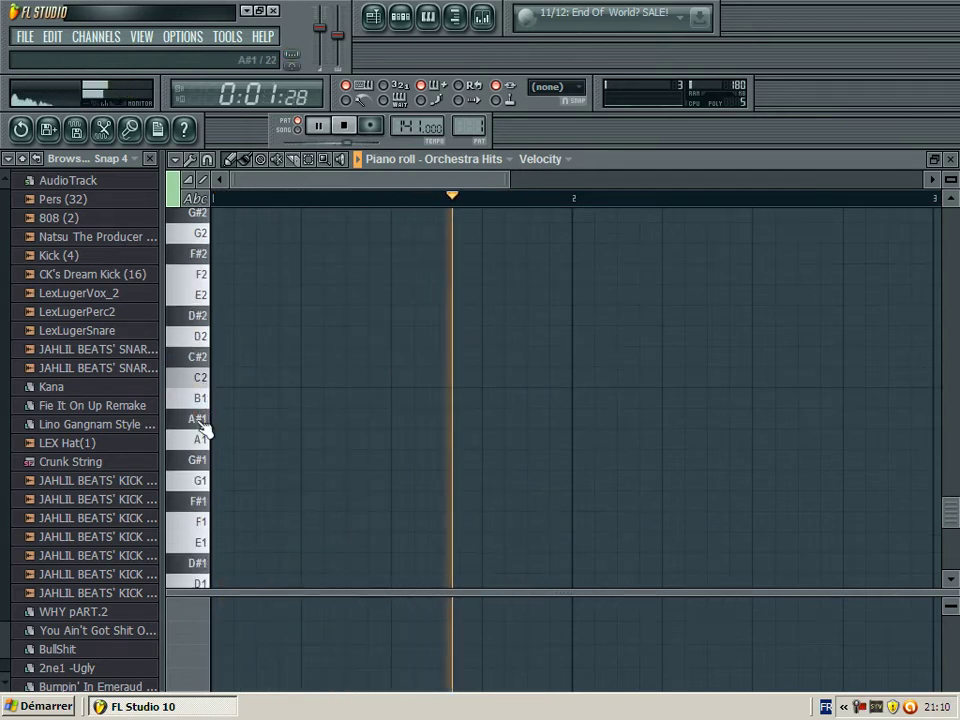
left_click(233, 440)
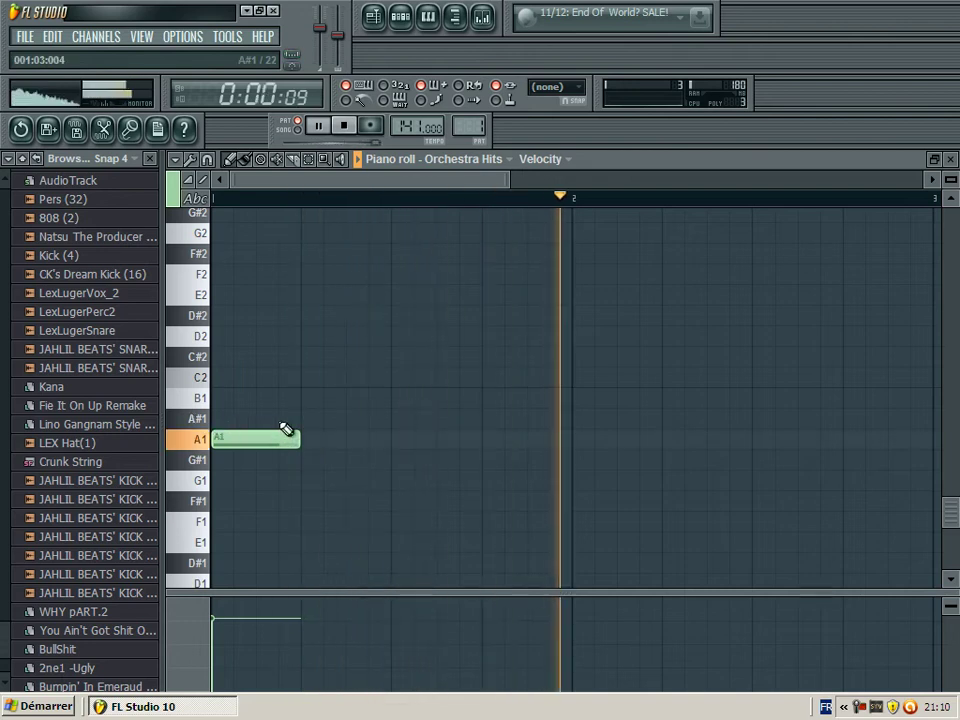
left_click(392, 421)
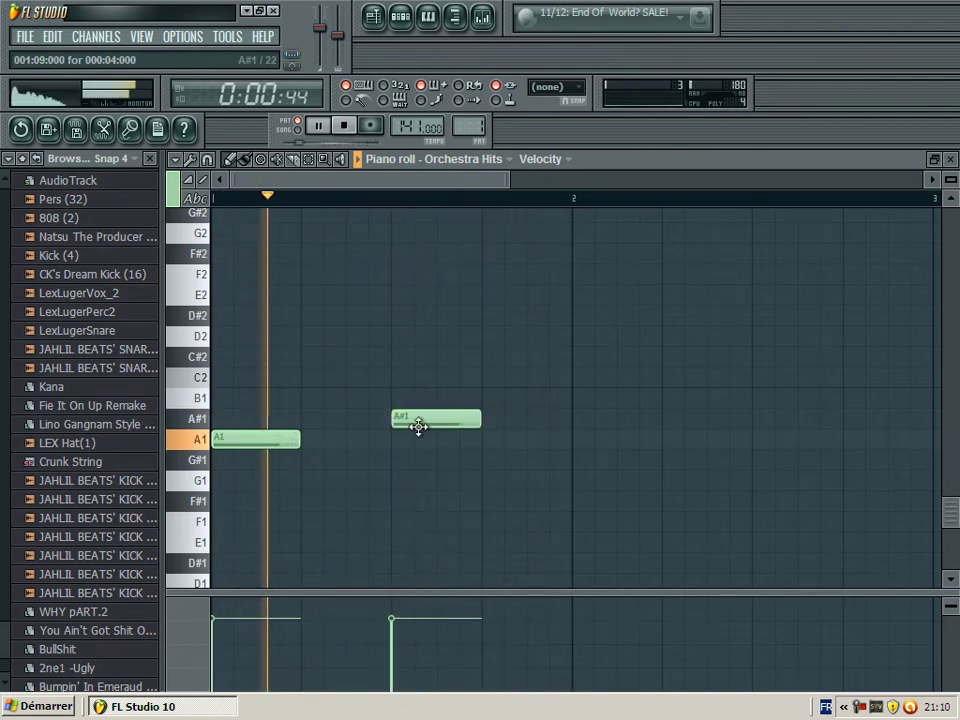
left_click_drag(418, 427, 420, 385)
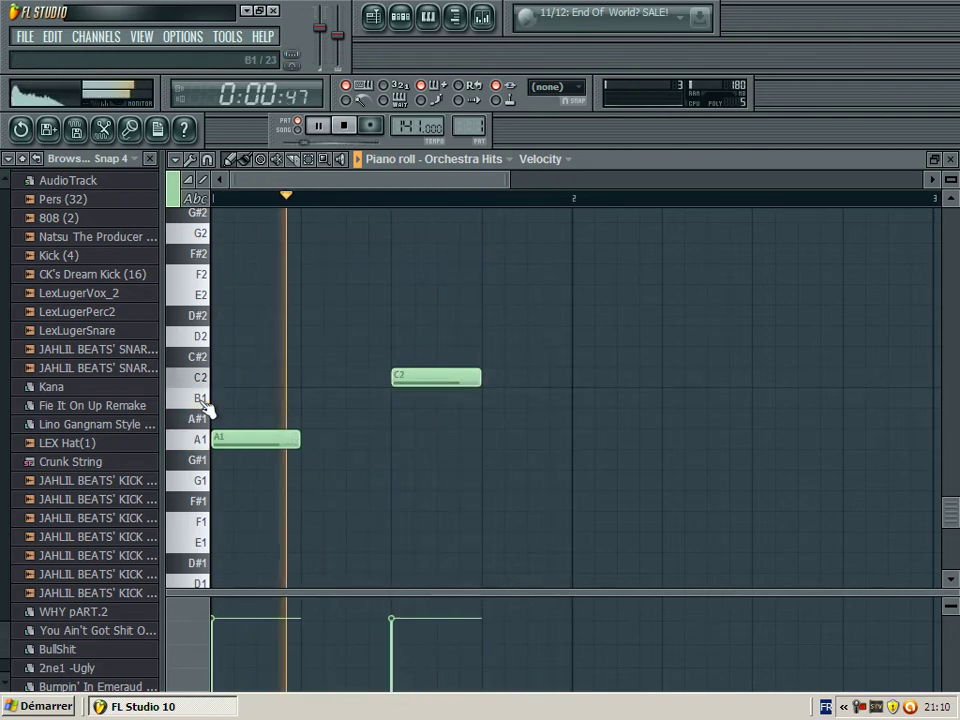
left_click(580, 399)
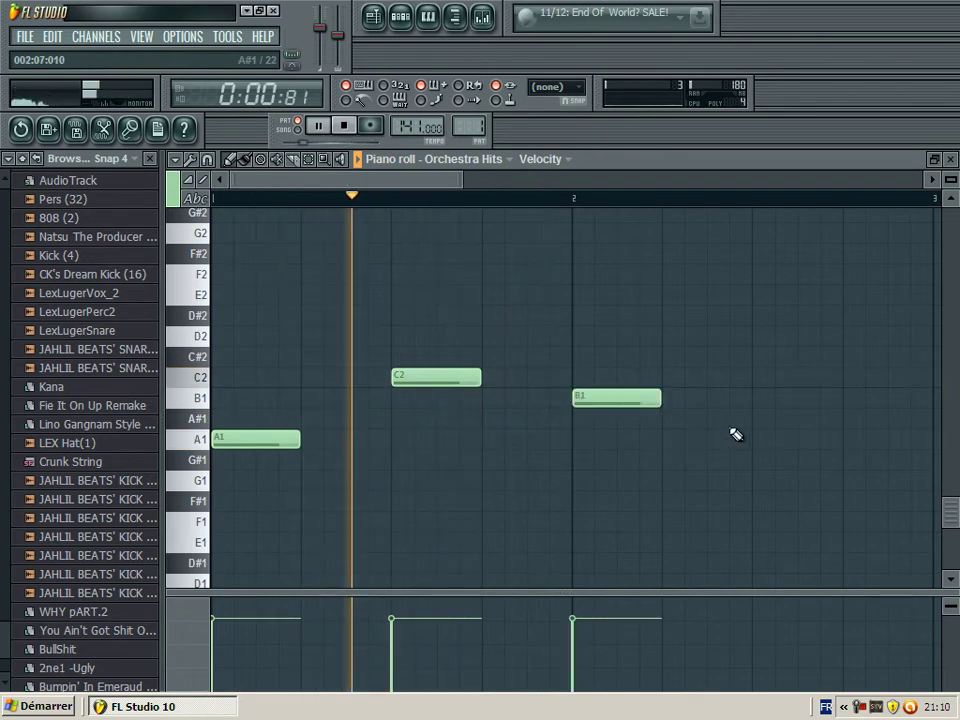
left_click(754, 421)
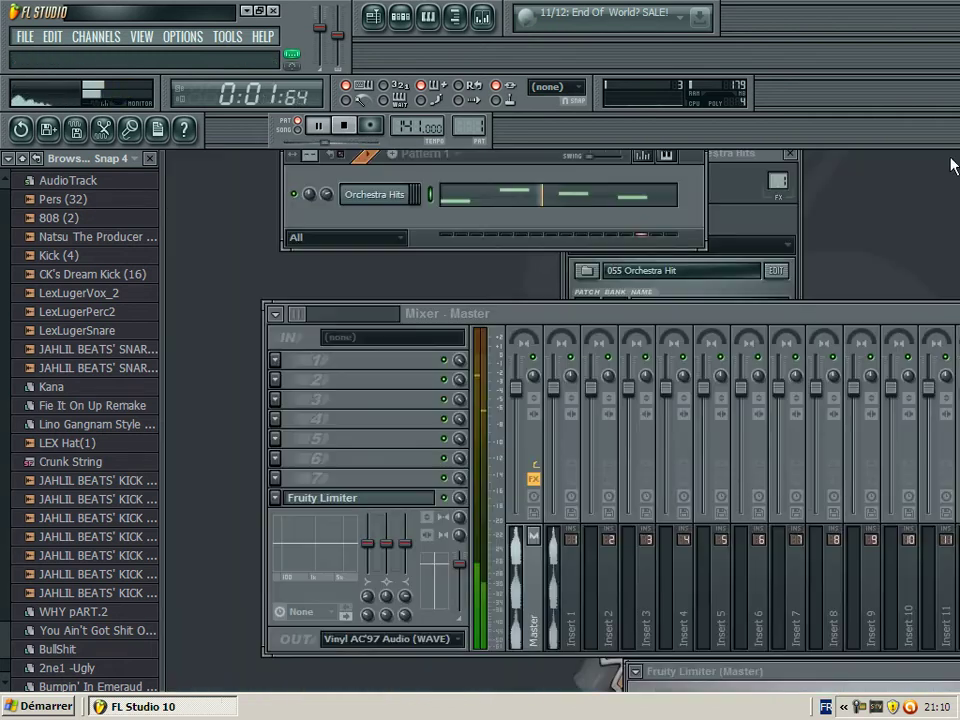
Place two back-to-back Pattern 1 clips on playlist Track 1, starting at bars 1 and 3.
left_click(952, 160)
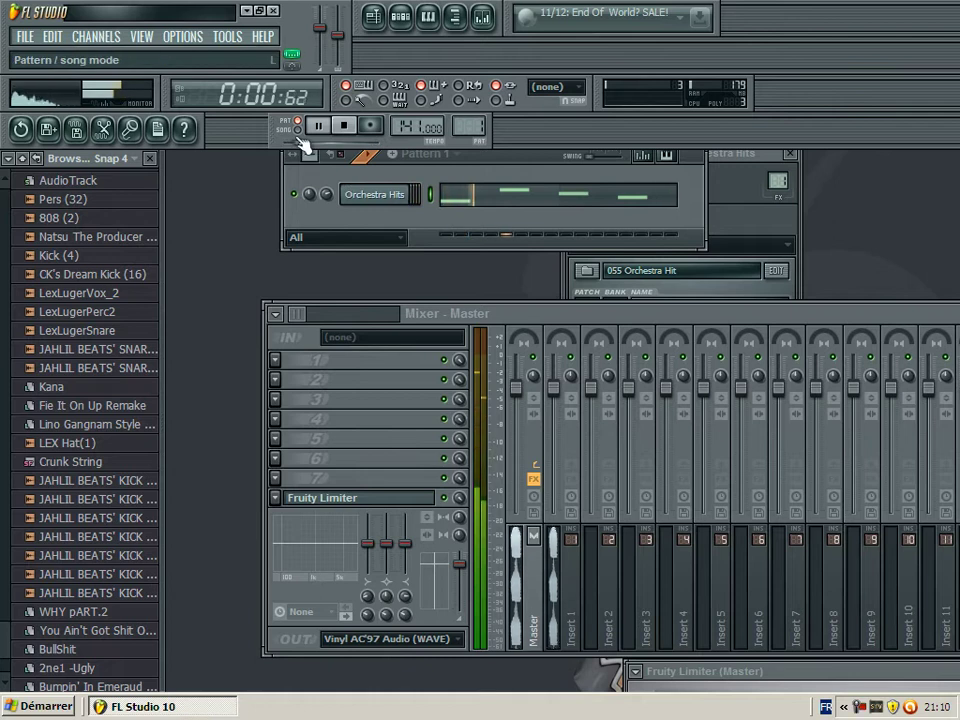
key("F5")
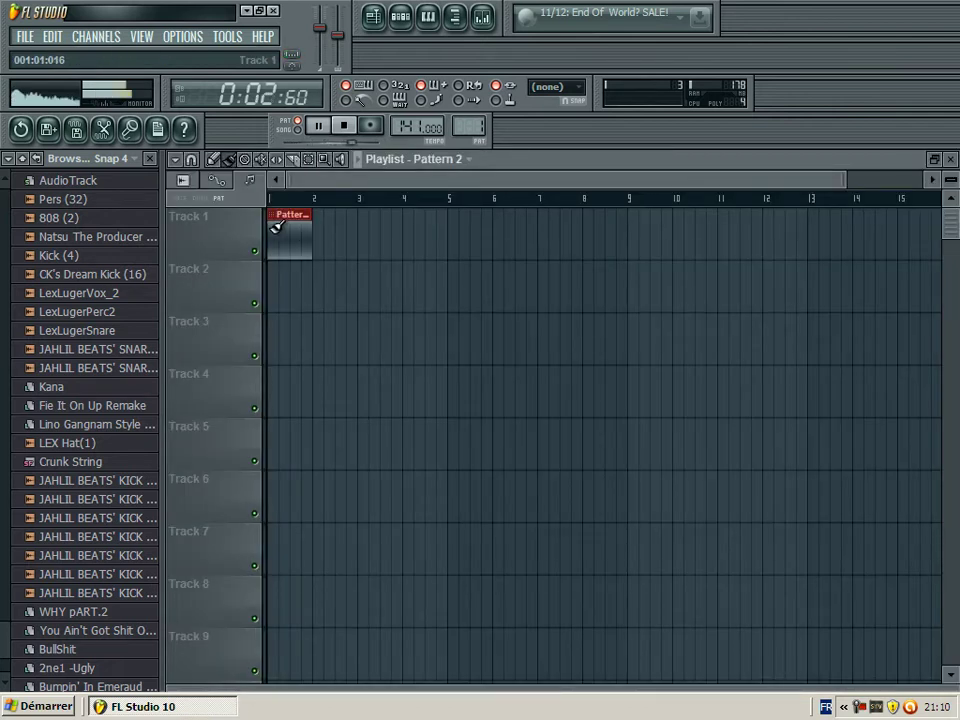
left_click(432, 159)
left_click(431, 199)
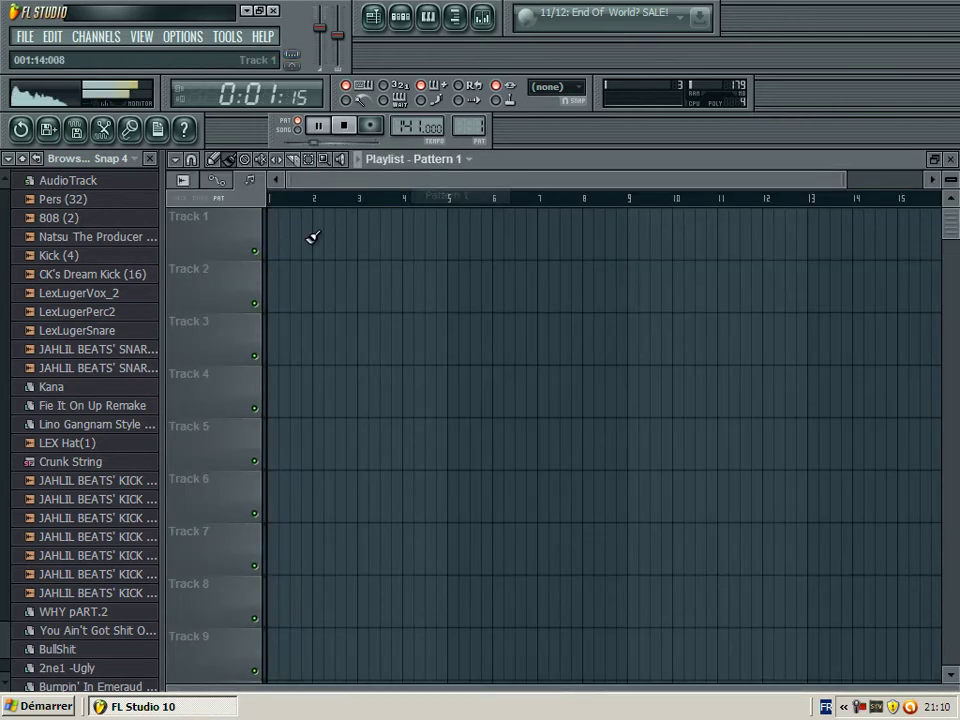
right_click(305, 236)
left_click(308, 241)
left_click_drag(308, 241, 298, 241)
left_click(362, 241)
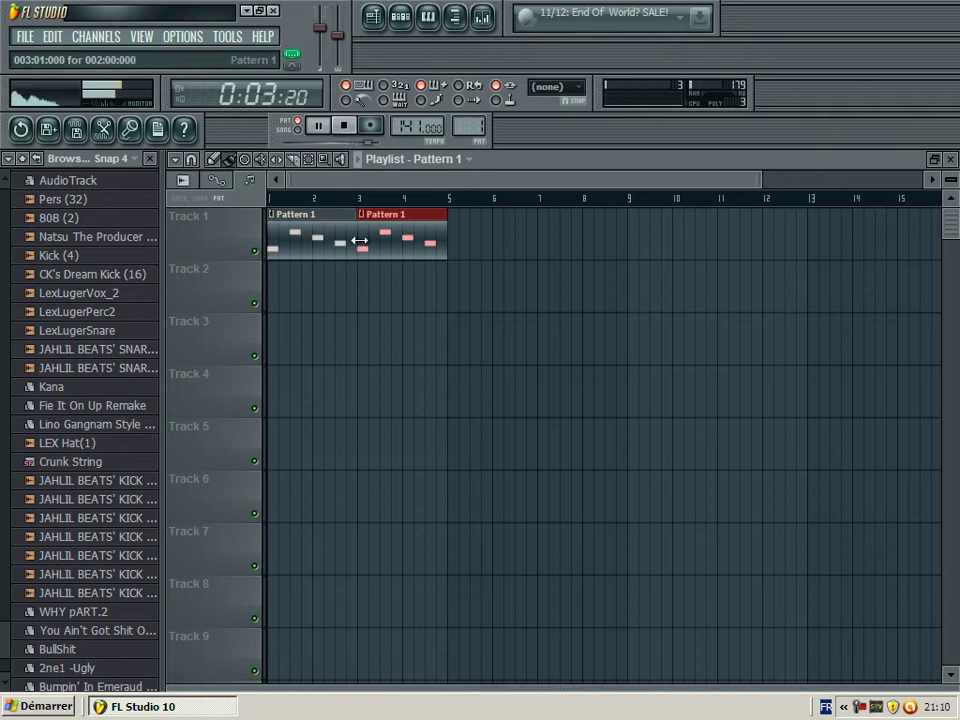
left_click(950, 160)
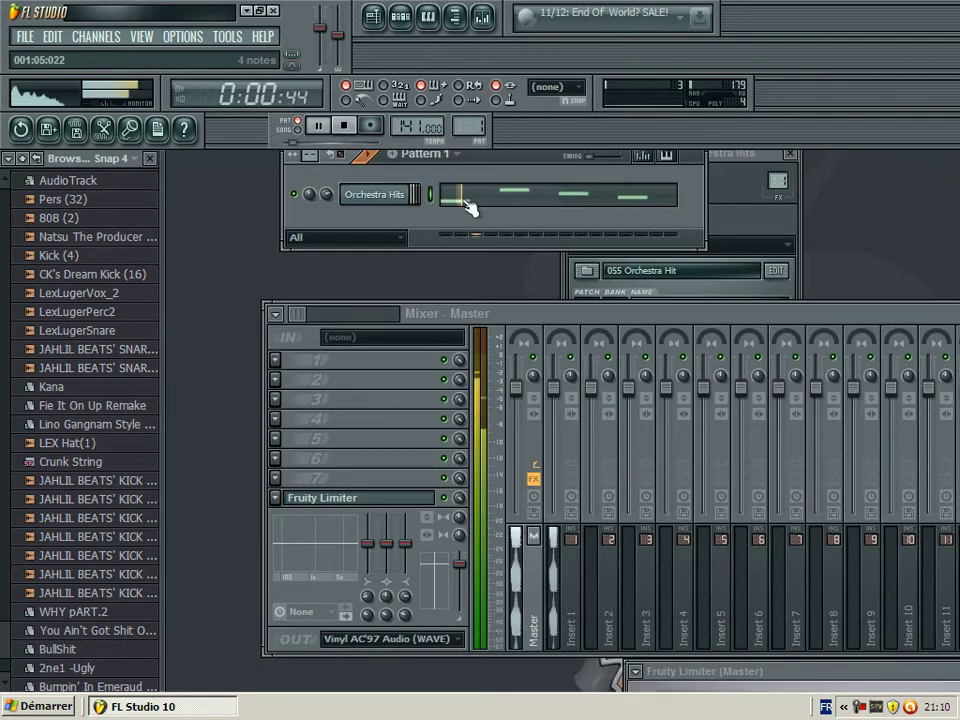
Insert a Sampler channel above Orchestra Hits and assign it to free mixer track 2.
right_click(405, 194)
mouse_move(440, 369)
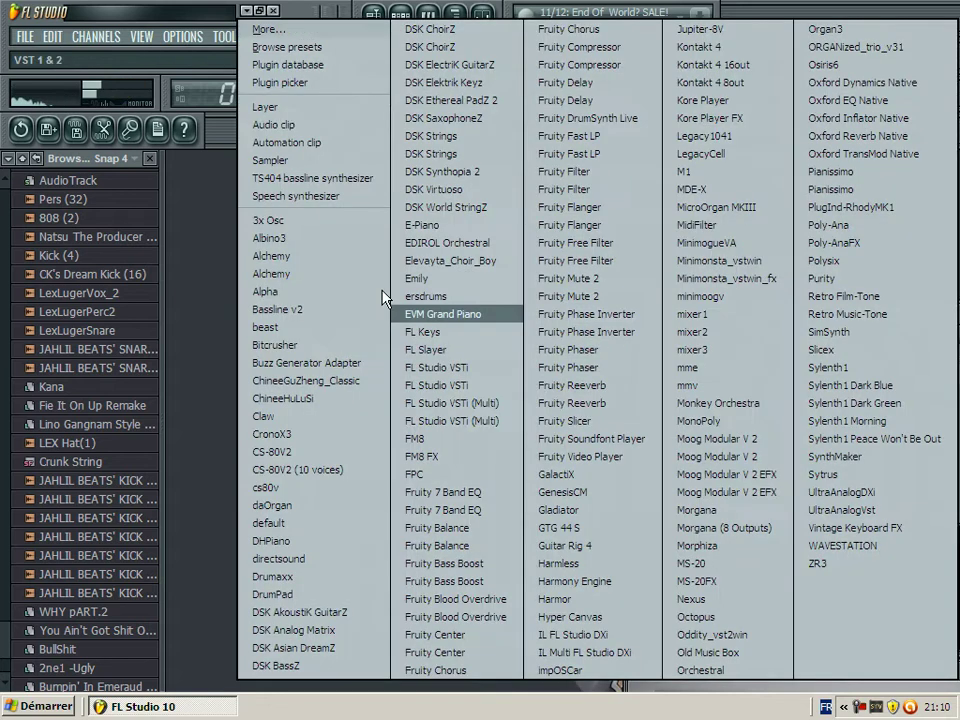
left_click(311, 161)
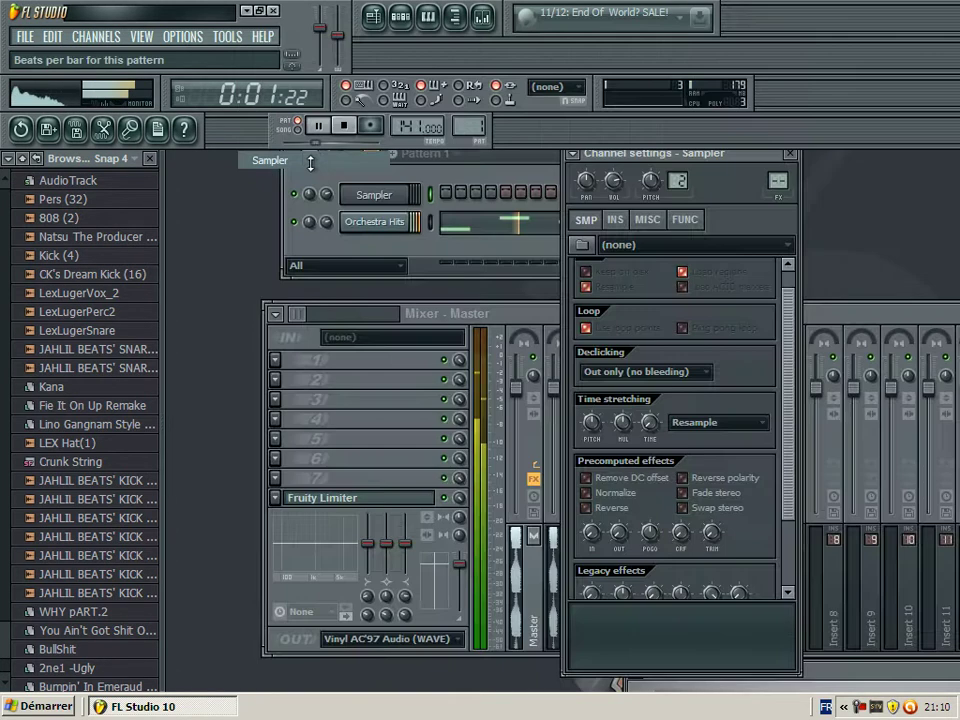
left_click(386, 198)
left_click(386, 198)
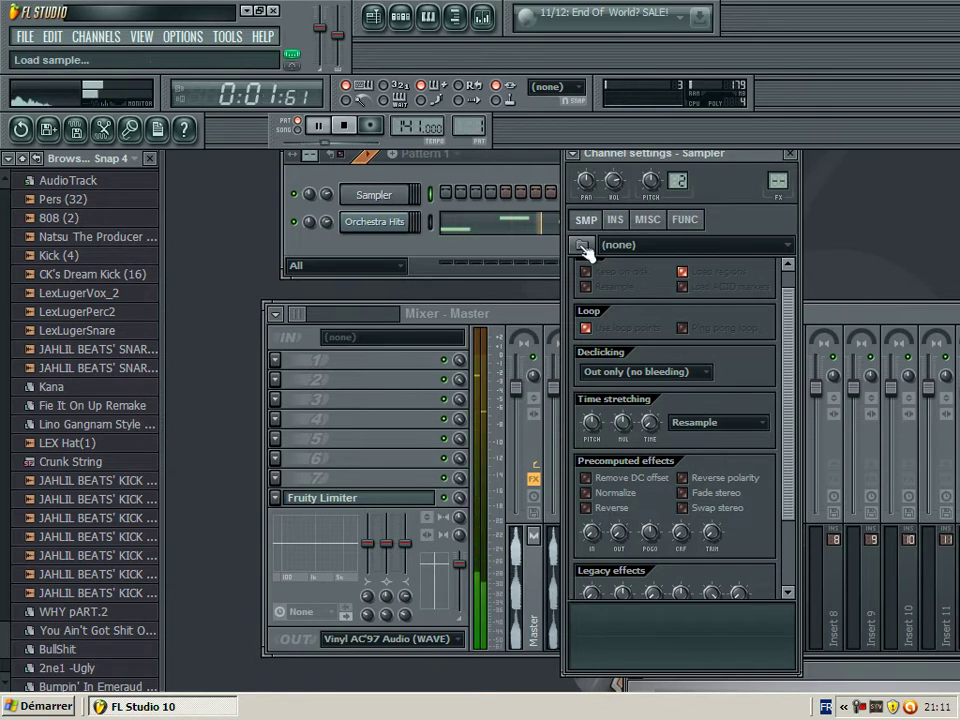
left_click(386, 222)
left_click(410, 195)
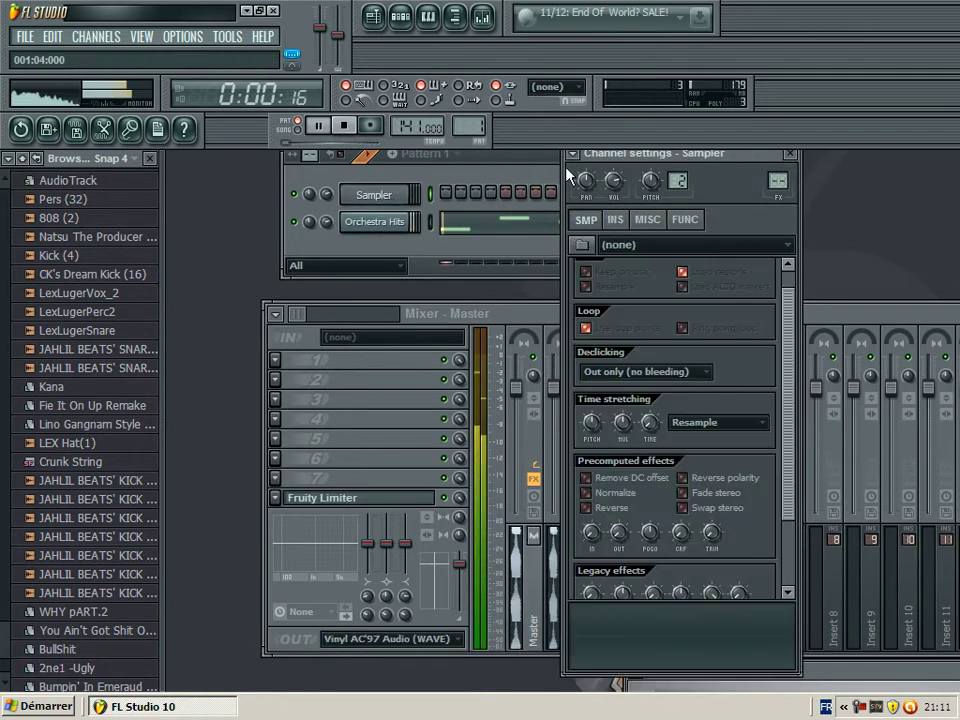
left_click(573, 154)
left_click(604, 196)
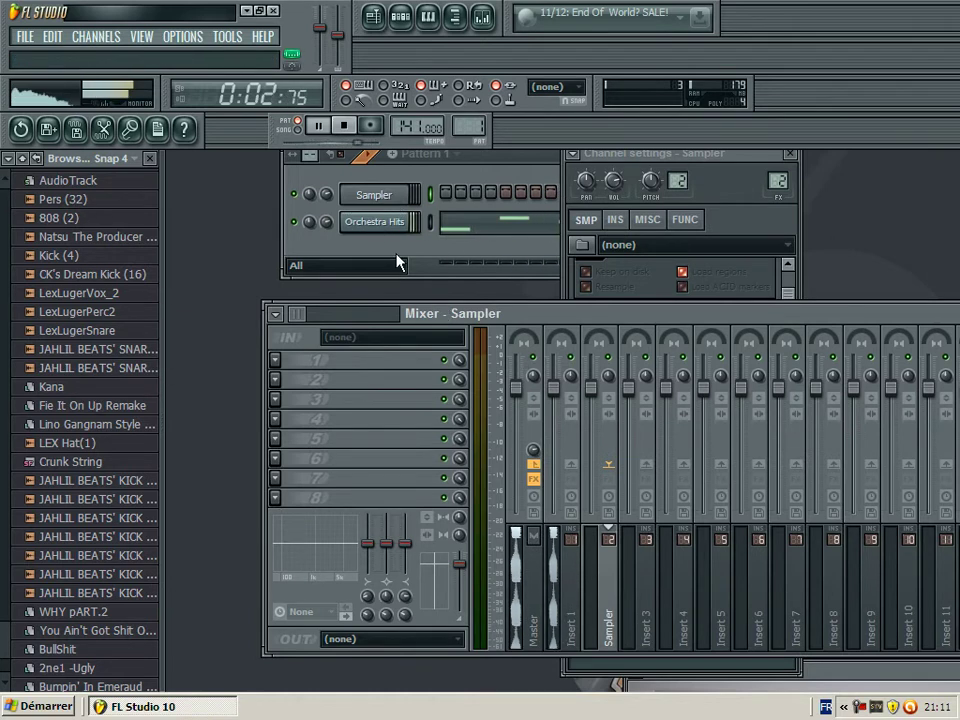
Clone the Orchestra Hits channel and assign the copy to free mixer track 3.
right_click(388, 197)
left_click(389, 198)
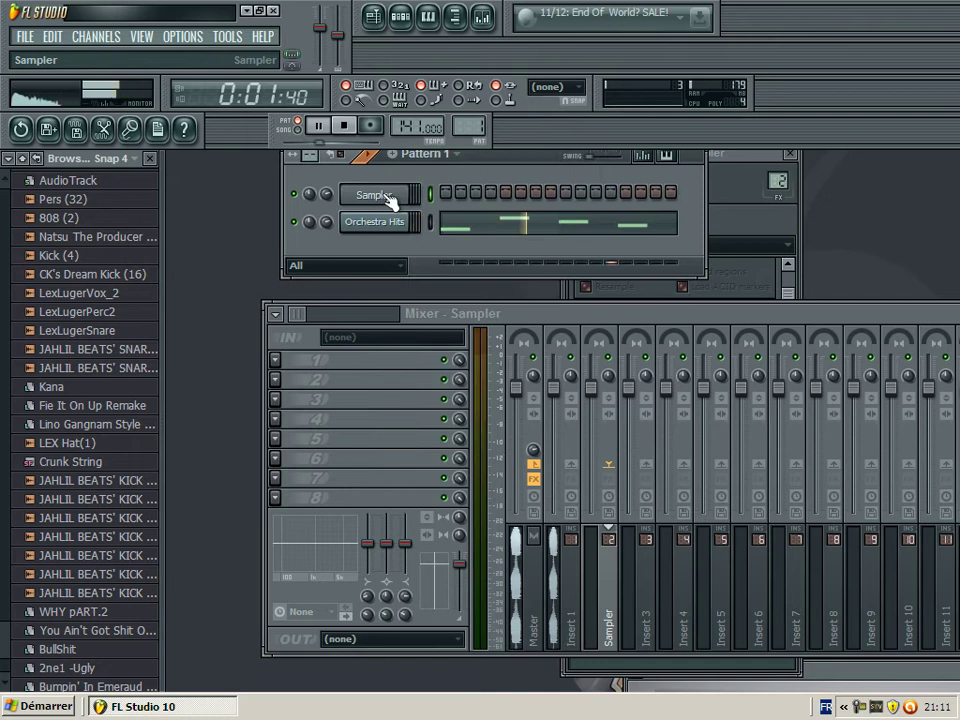
right_click(408, 222)
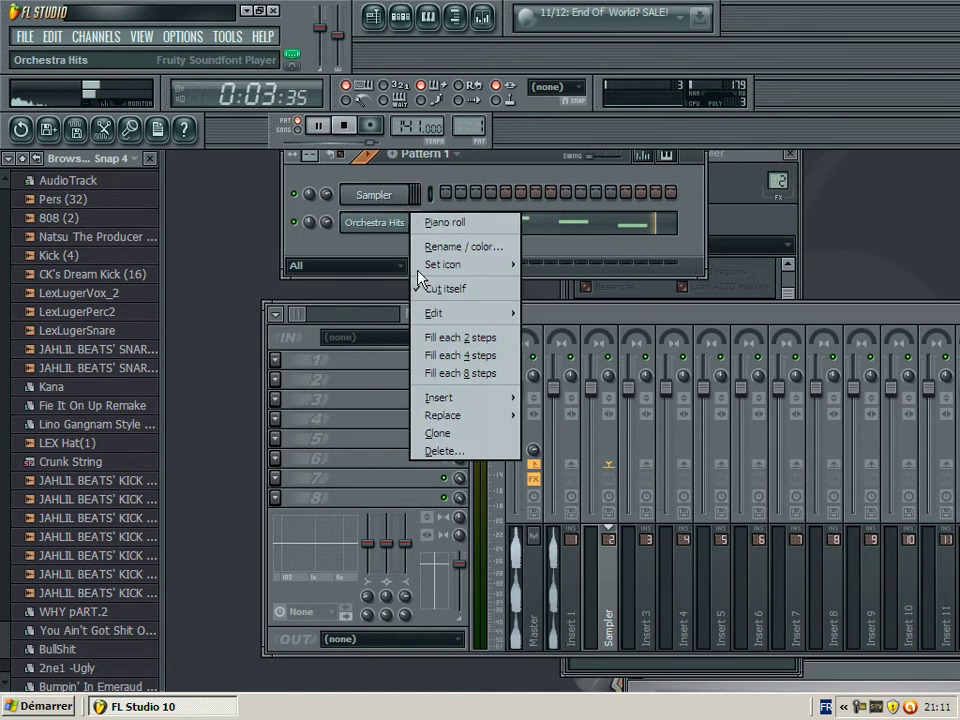
left_click(459, 436)
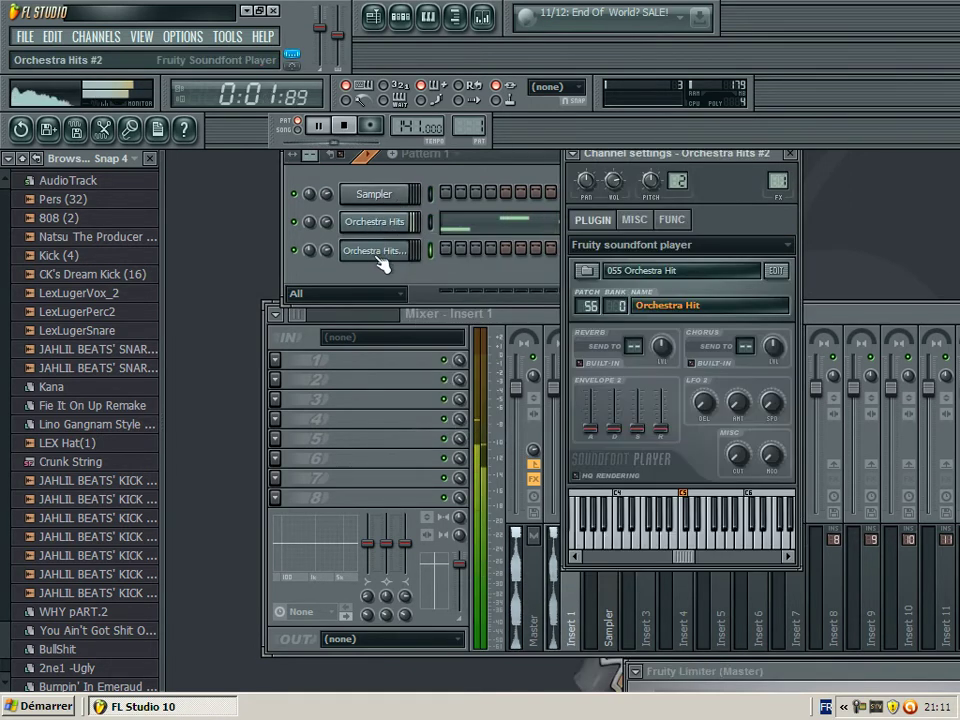
left_click(572, 154)
left_click(606, 196)
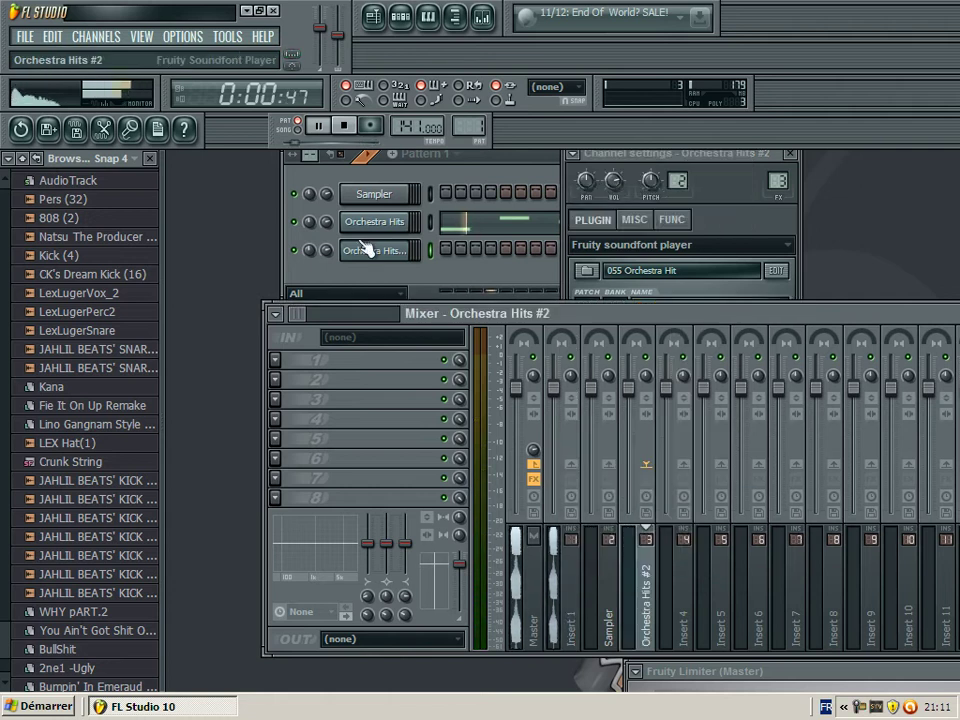
Load the soundfont ZSF_Brass_Ensemble_SE.sf2 into the cloned channel.
left_click(388, 256)
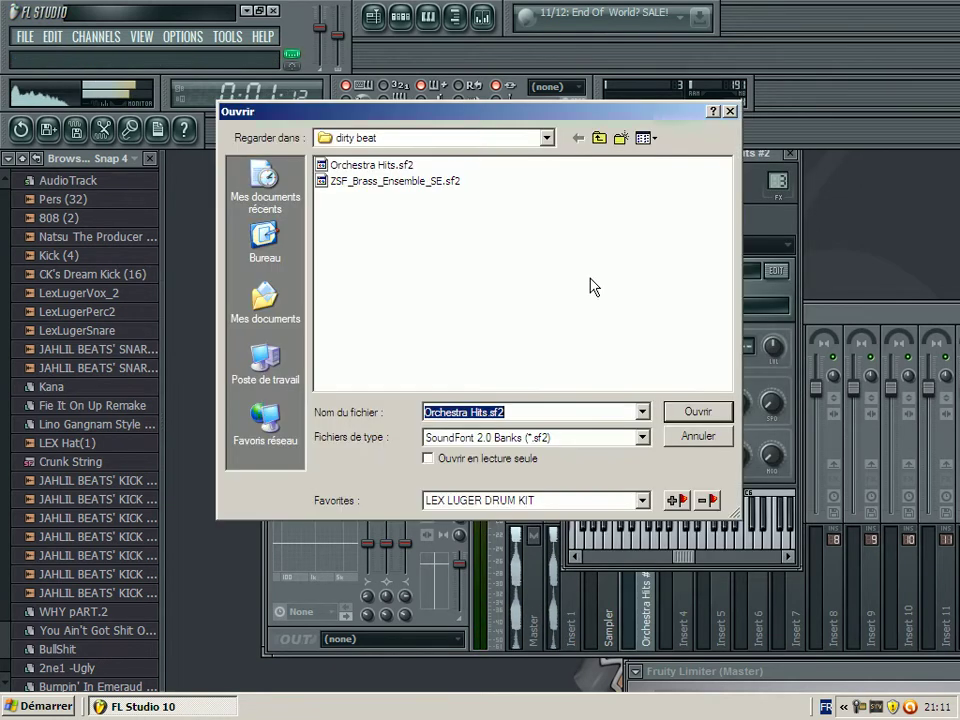
left_click(374, 182)
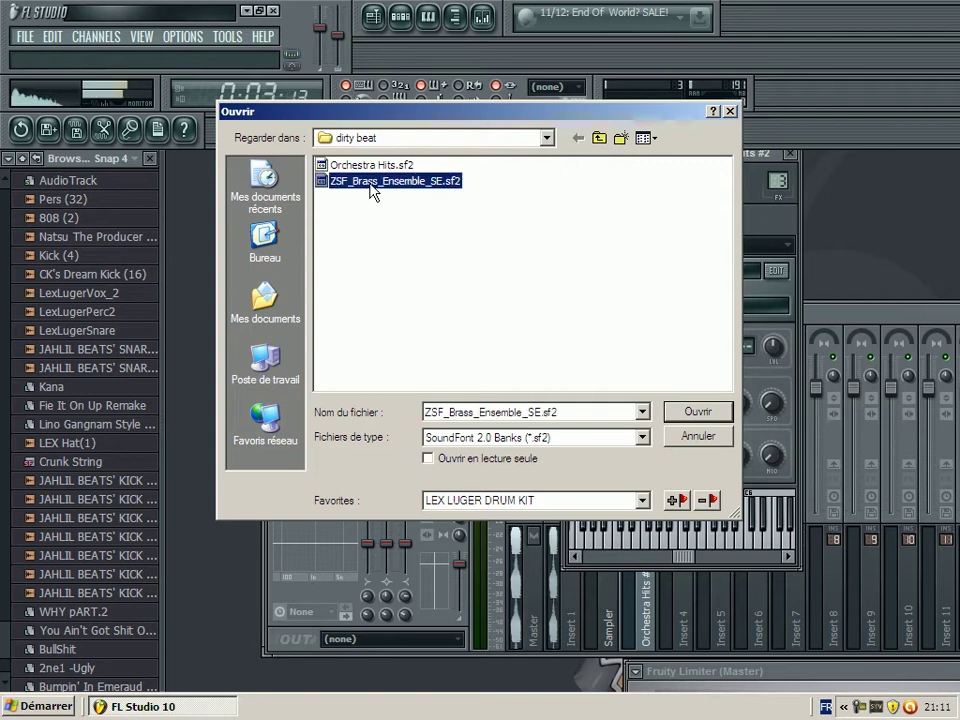
left_click(698, 414)
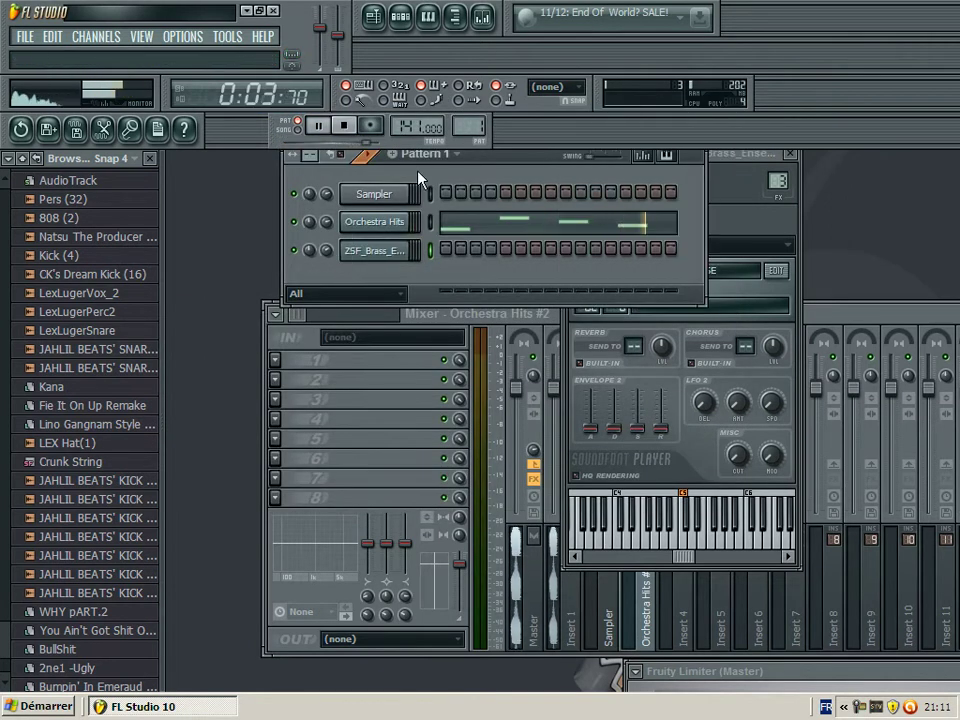
Switch playback from pattern mode to song mode so the playlist arrangement plays.
key("F5")
left_click(297, 130)
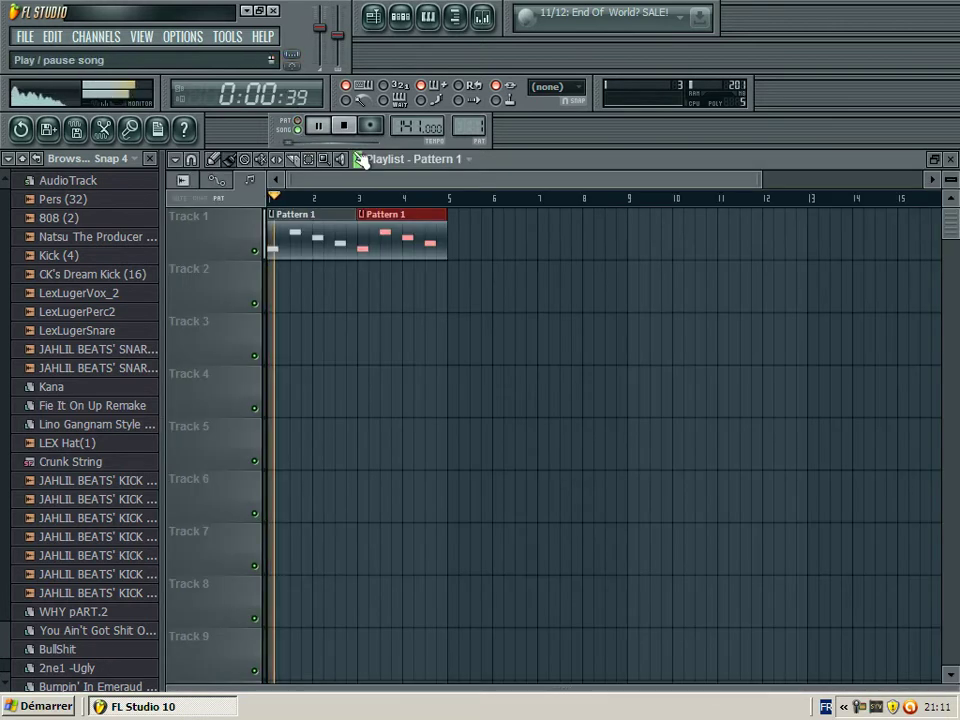
left_click(952, 160)
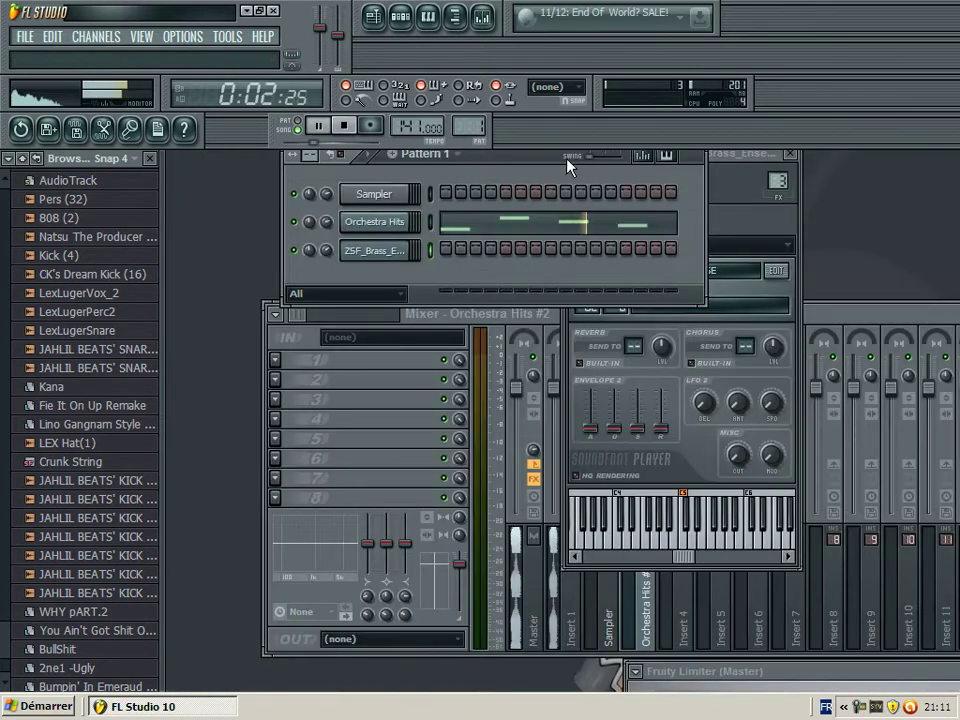
Create a new pattern from the next empty slot and name it Brass.
left_click(430, 154)
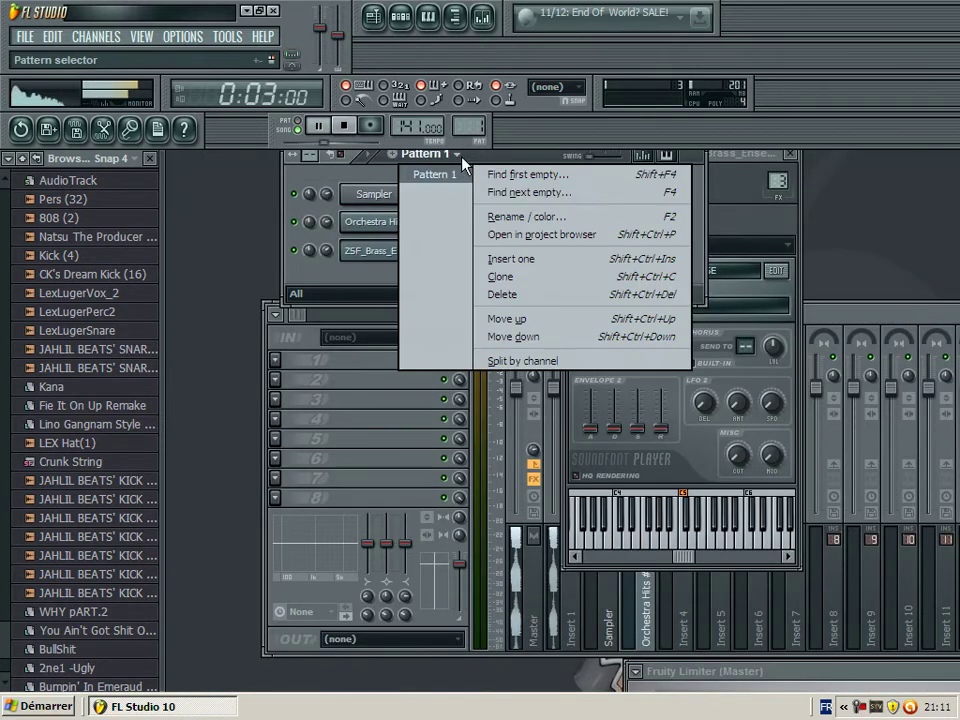
left_click(527, 193)
type("Brass")
key("Return")
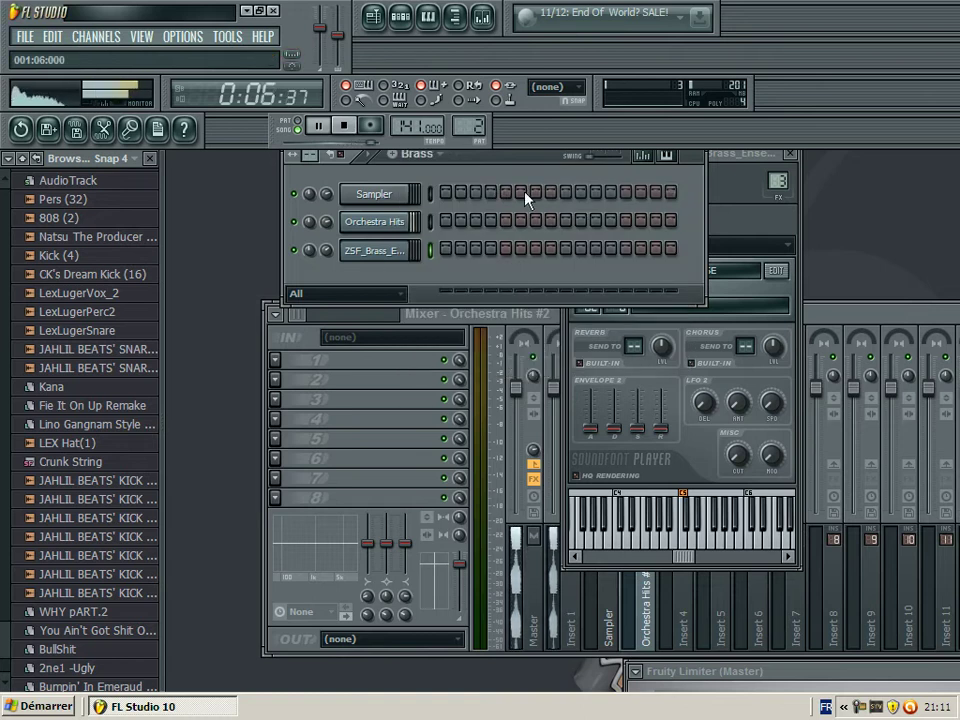
right_click(375, 250)
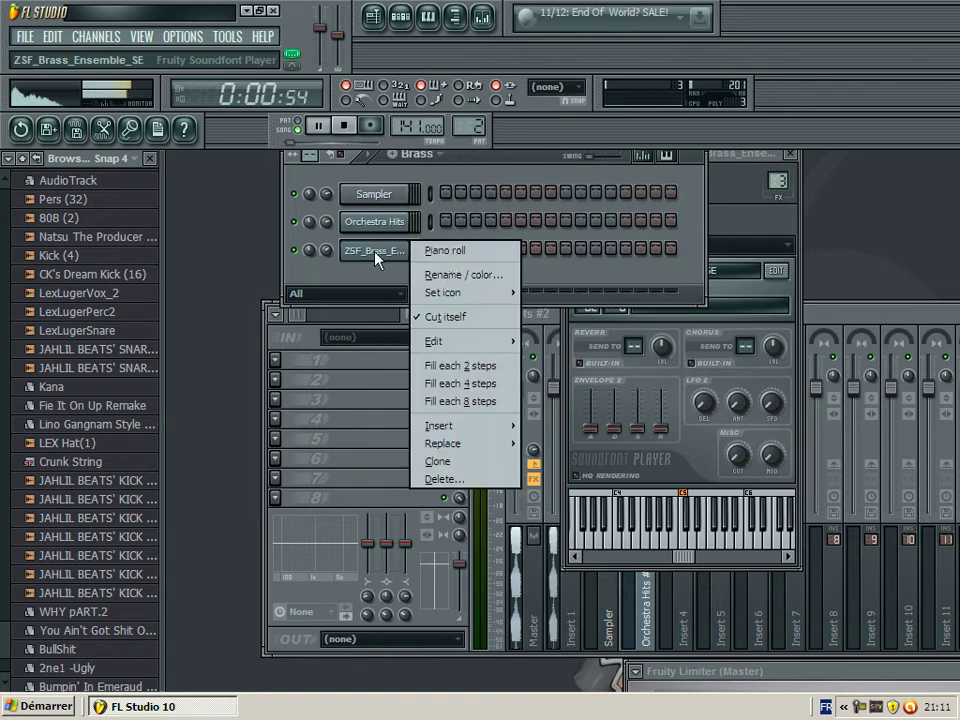
left_click(858, 706)
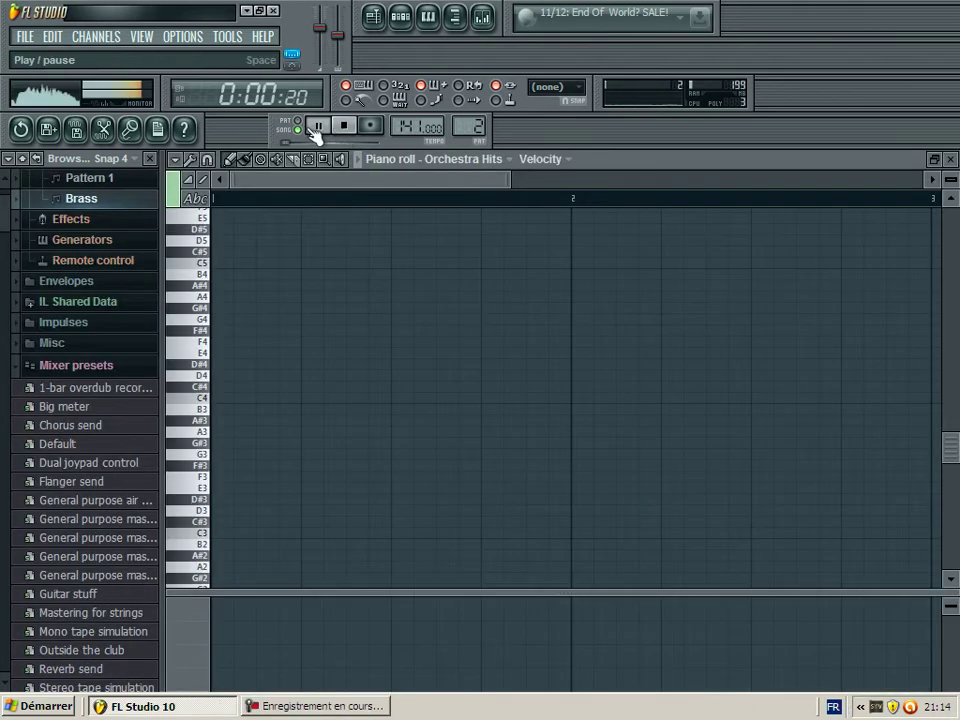
Select the playlist time range from bar 1 to bar 5, covering both Pattern 1 clips, for looped playback.
left_click(950, 159)
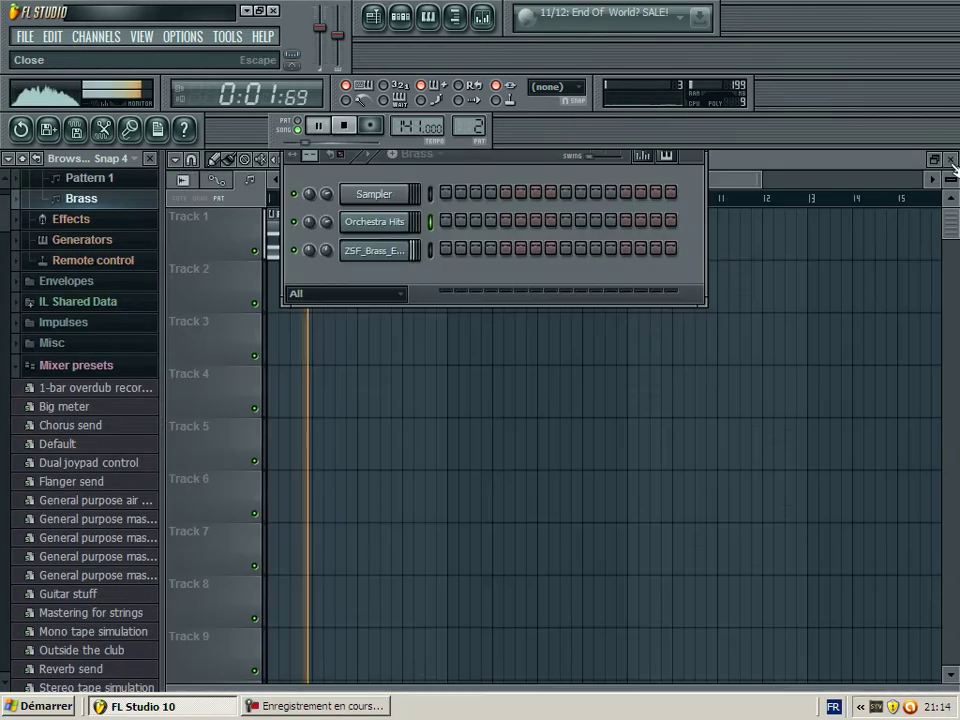
left_click(826, 177)
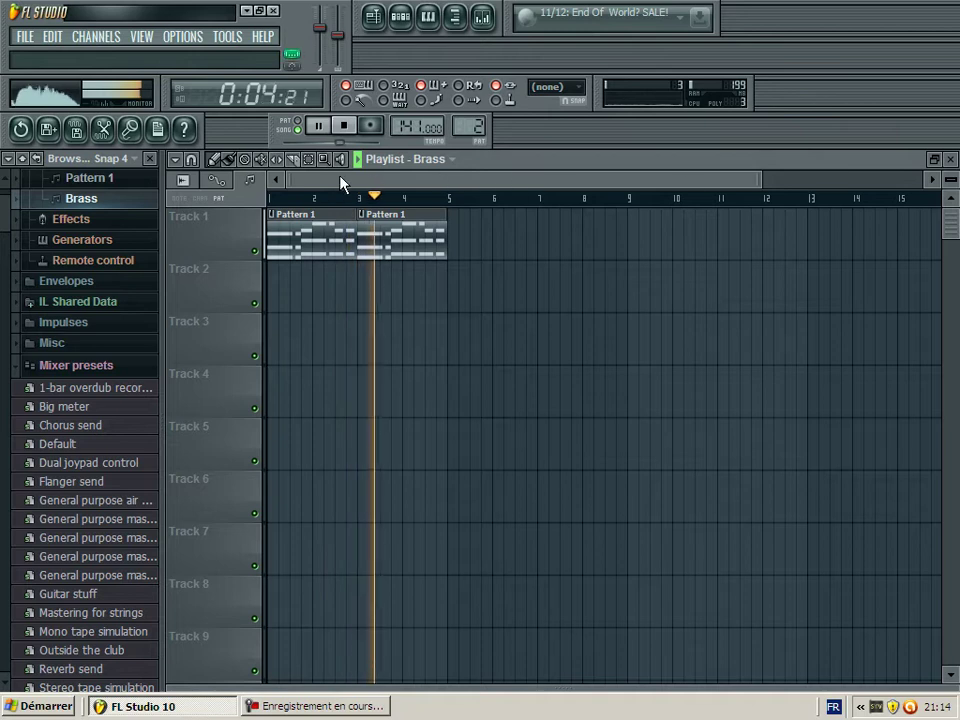
left_click_drag(272, 200, 449, 202)
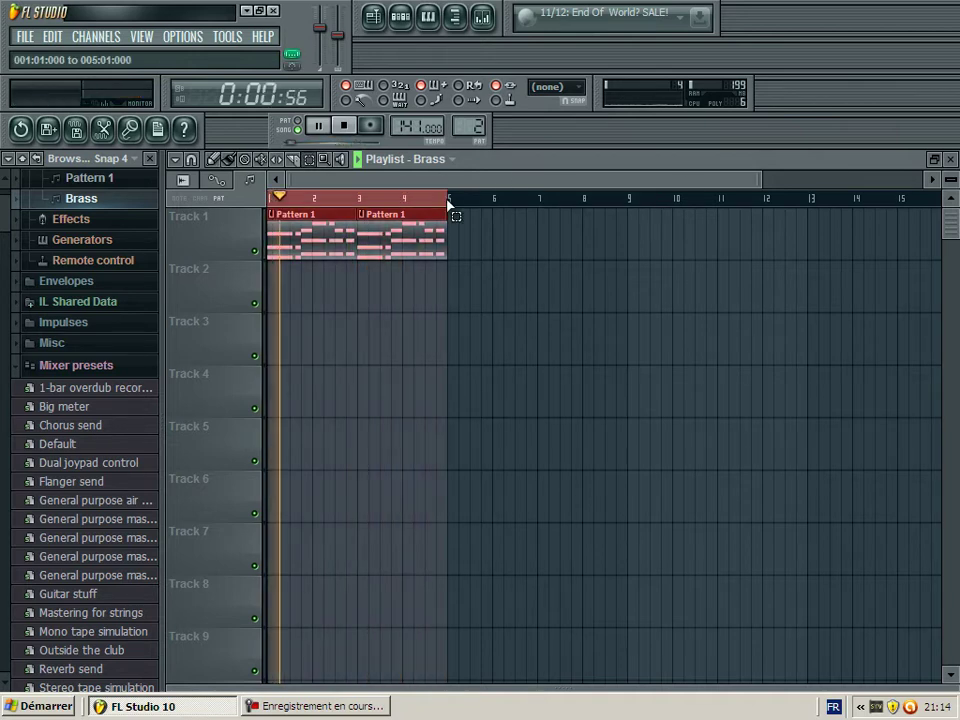
left_click(950, 159)
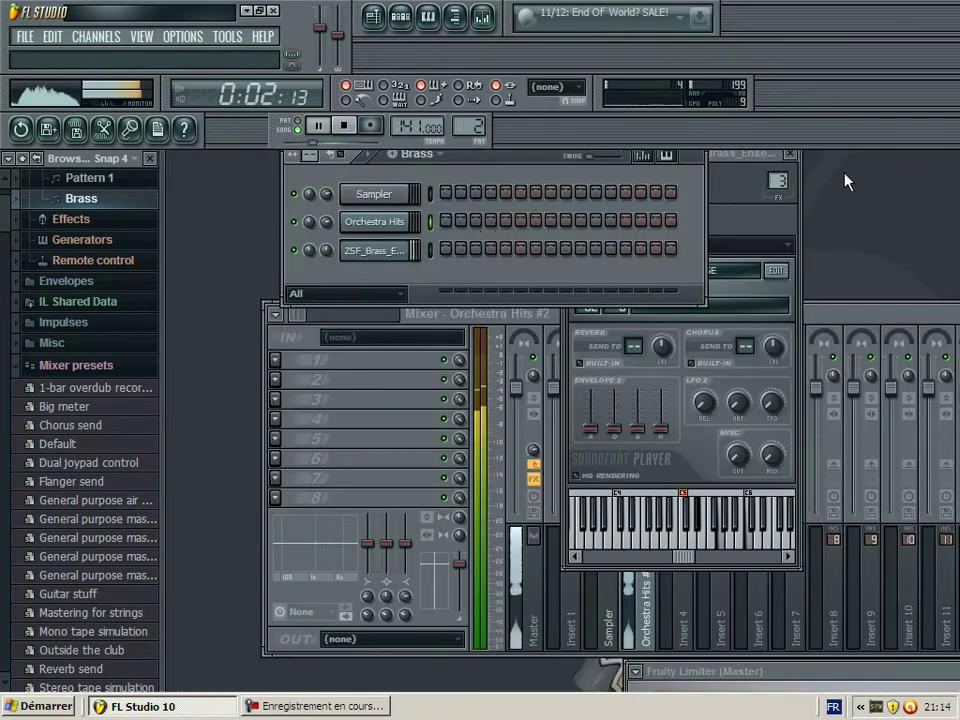
In the Brass pattern, draw D4, D4 and D#4 notes in bar 1 of the Orchestra Hits piano roll, using pattern playback.
left_click(362, 223)
right_click(400, 222)
left_click(443, 224)
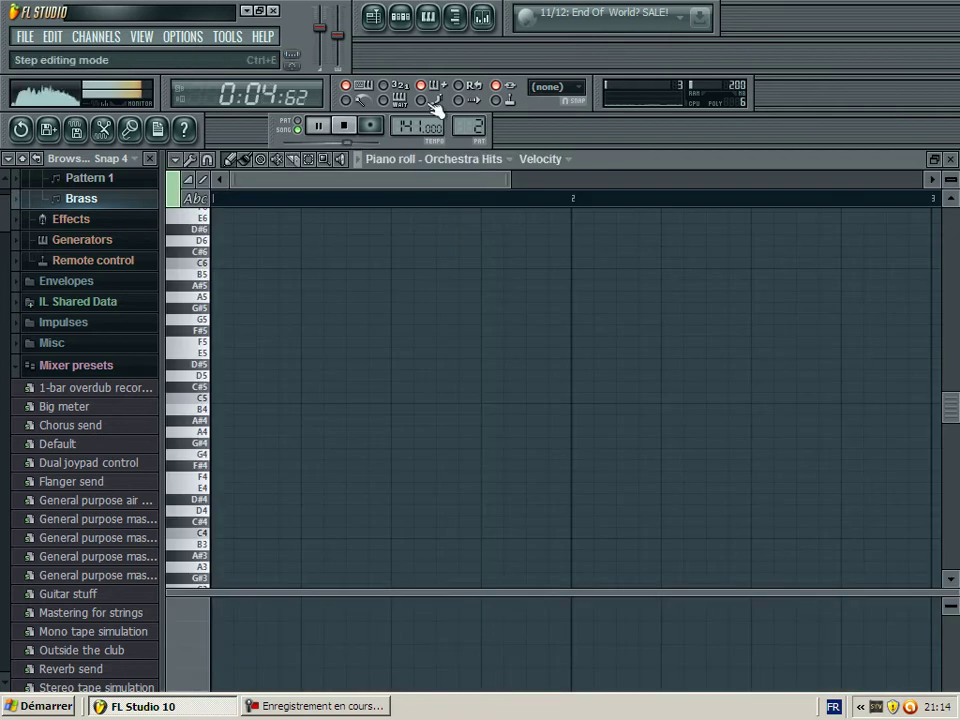
scroll(214, 392, "down", 2)
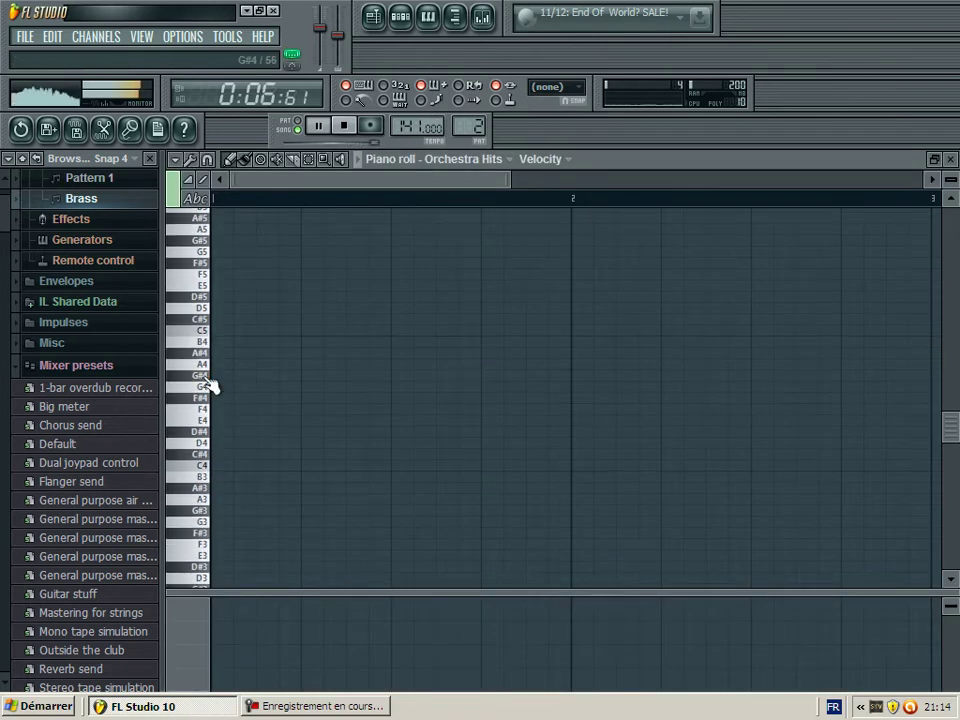
scroll(210, 387, "down", 3)
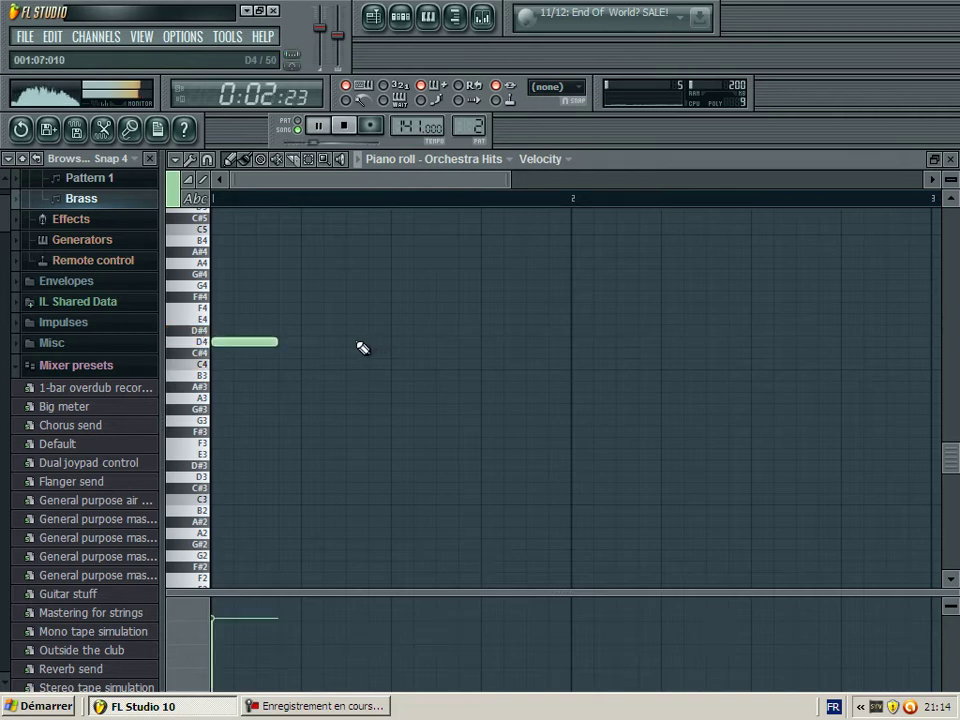
left_click(295, 128)
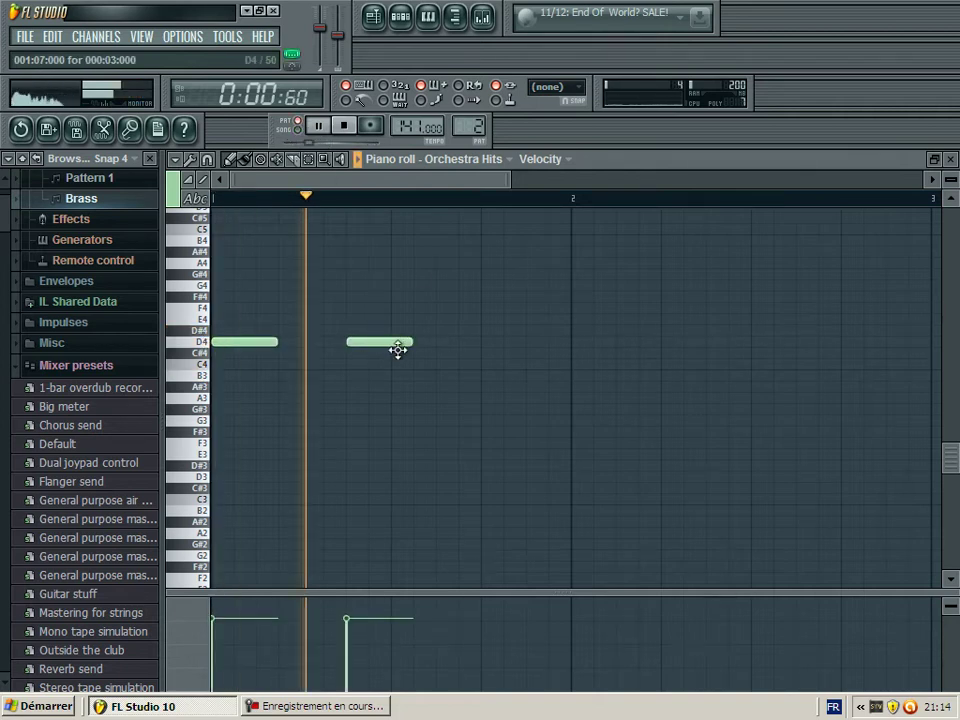
left_click(489, 329)
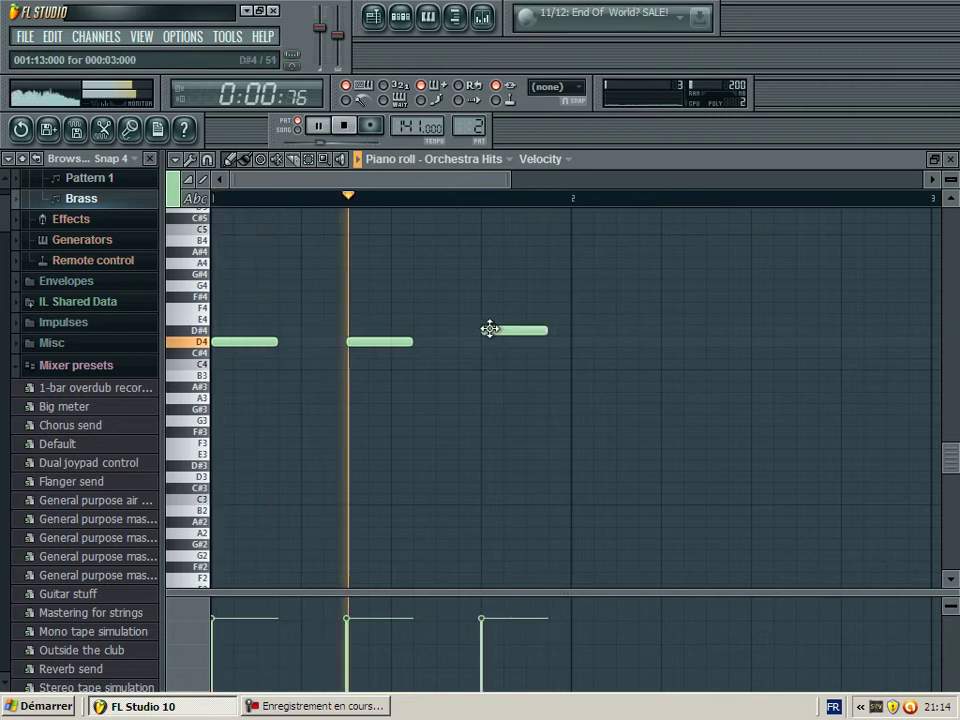
Add a C4 note and a shorter D#4 note in bar 2 of the Orchestra Hits piano roll.
left_click(664, 377)
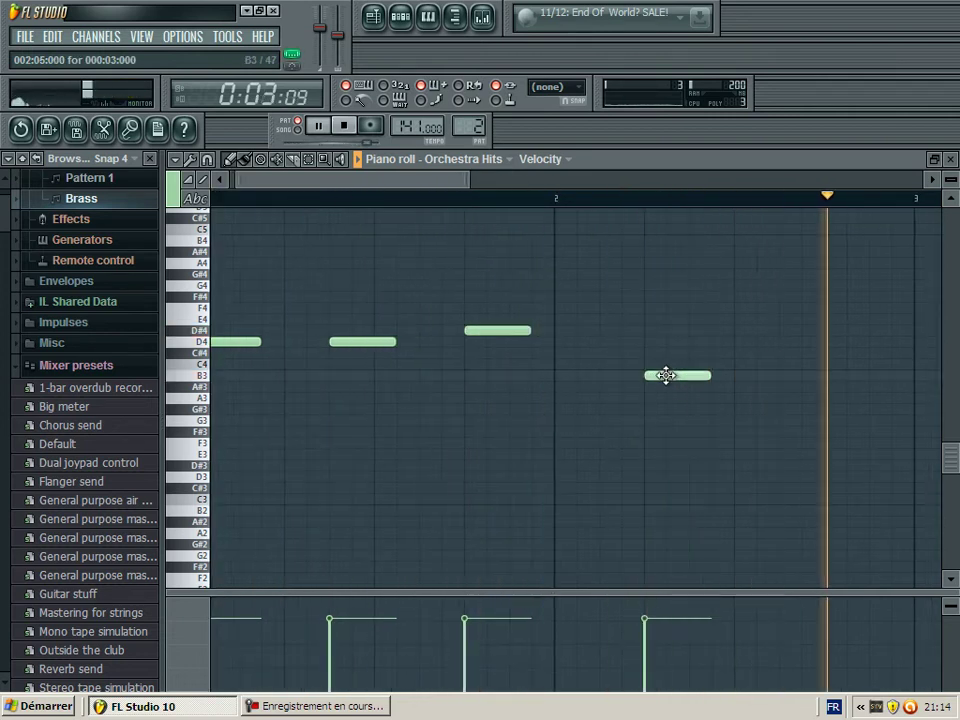
left_click_drag(666, 375, 666, 358)
scroll(483, 200, "right", 4)
left_click(594, 328)
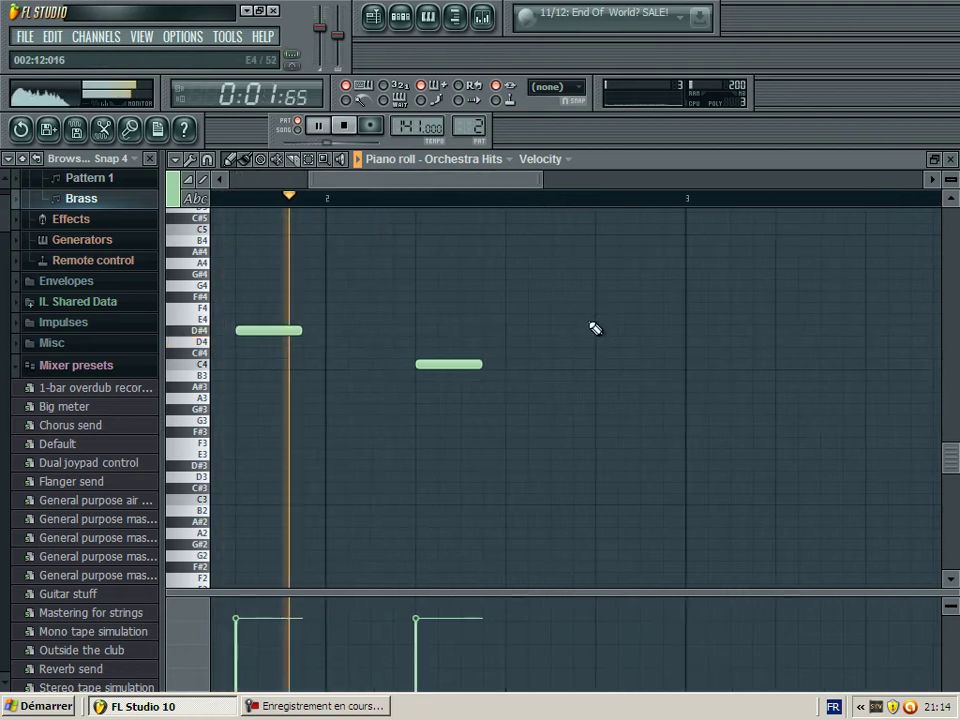
mouse_move(611, 328)
left_mouse_down()
mouse_move(551, 328)
mouse_move(604, 330)
mouse_move(596, 331)
left_mouse_up()
scroll(264, 214, "left", 4)
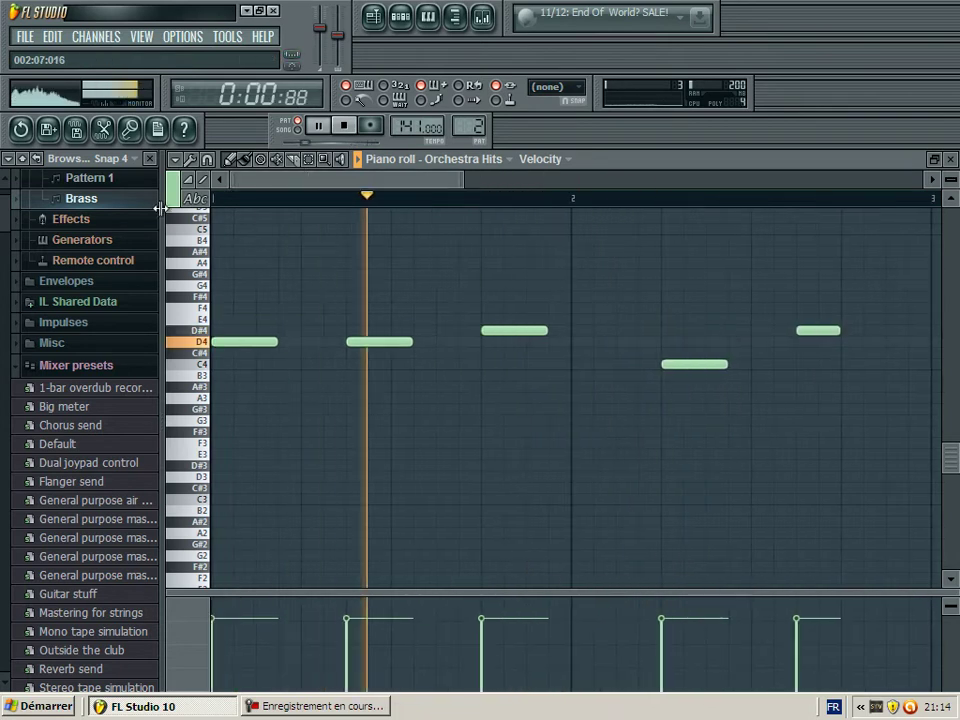
Transpose all the Orchestra Hits notes down one octave and switch playback to song mode.
key("ctrl+a")
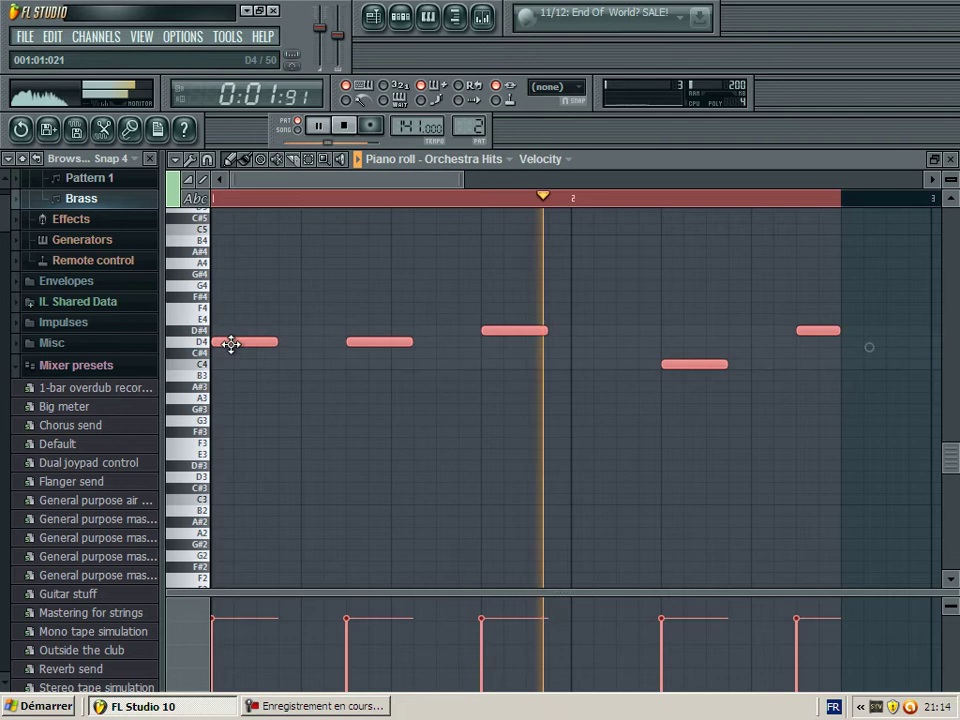
left_click_drag(231, 344, 210, 477)
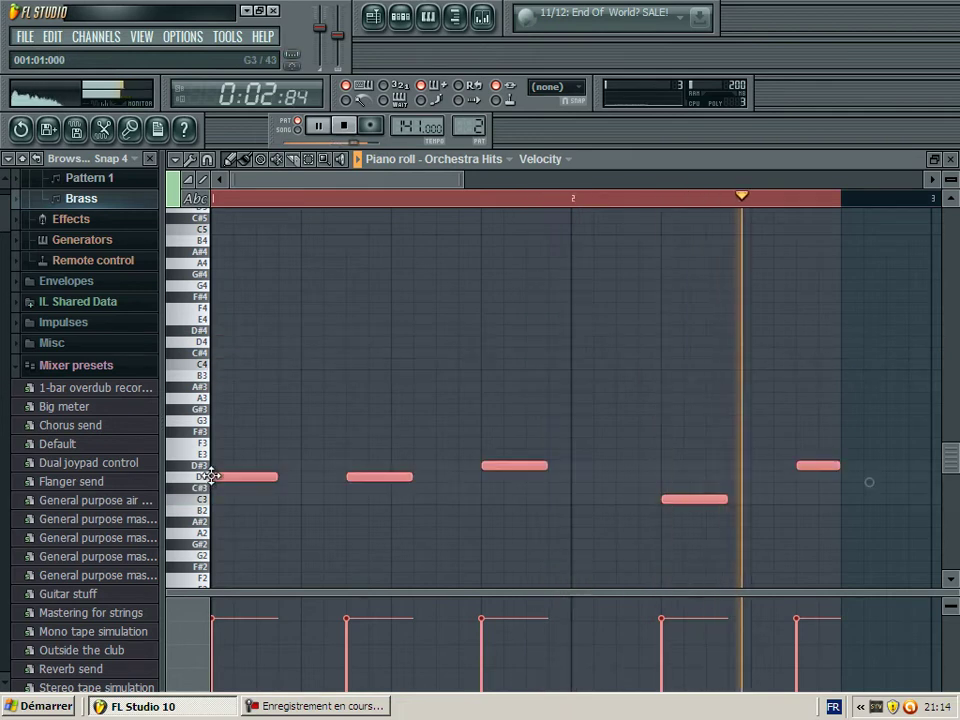
left_click(297, 129)
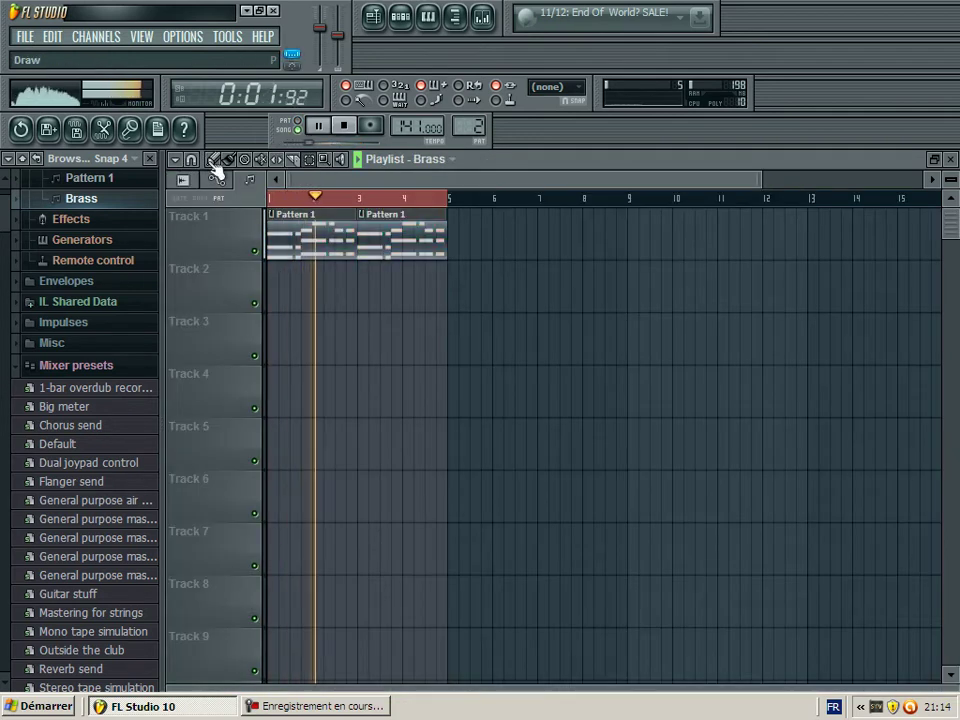
Place two Brass clips on playlist Track 2, at bar 1 and bar 3, and close the playlist and piano roll.
left_click(278, 289)
left_click_drag(278, 289, 267, 289)
left_click(360, 285)
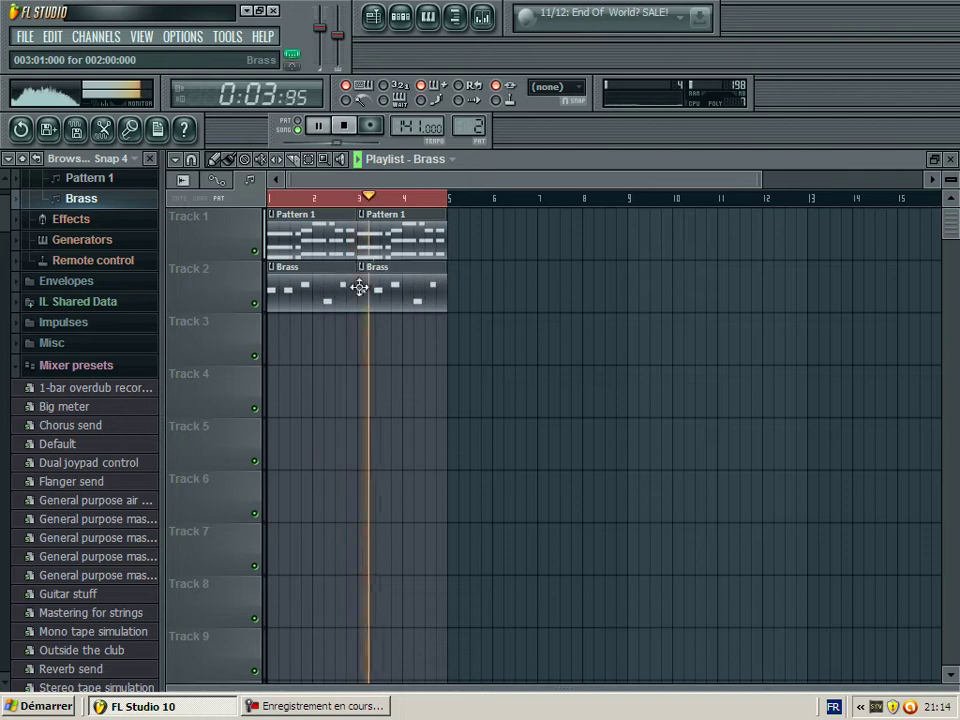
left_click(950, 159)
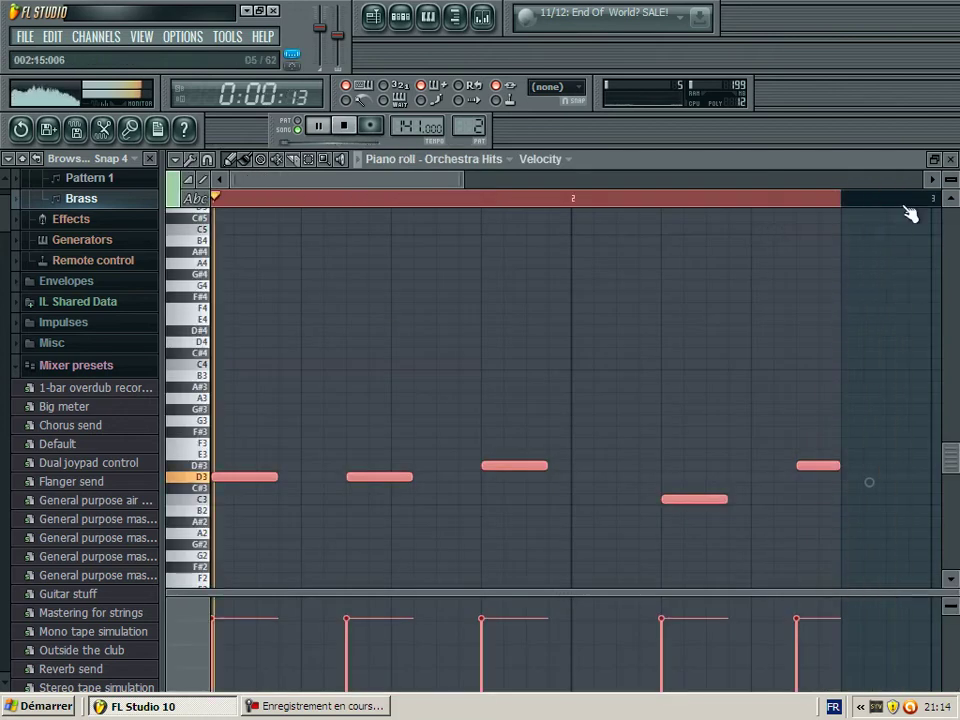
left_click(950, 159)
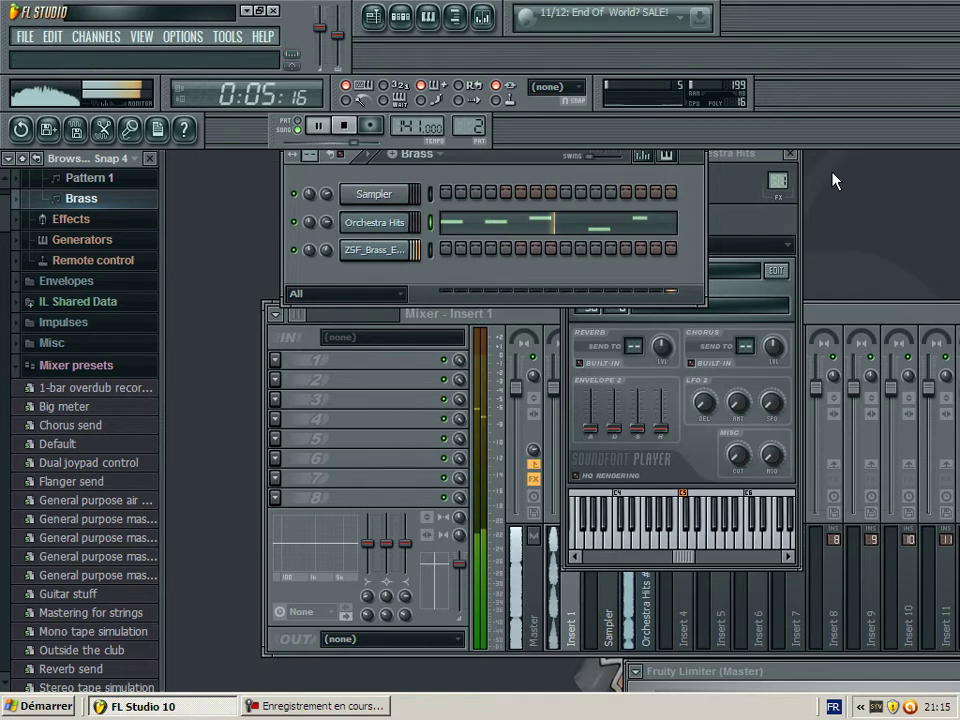
left_click(836, 317)
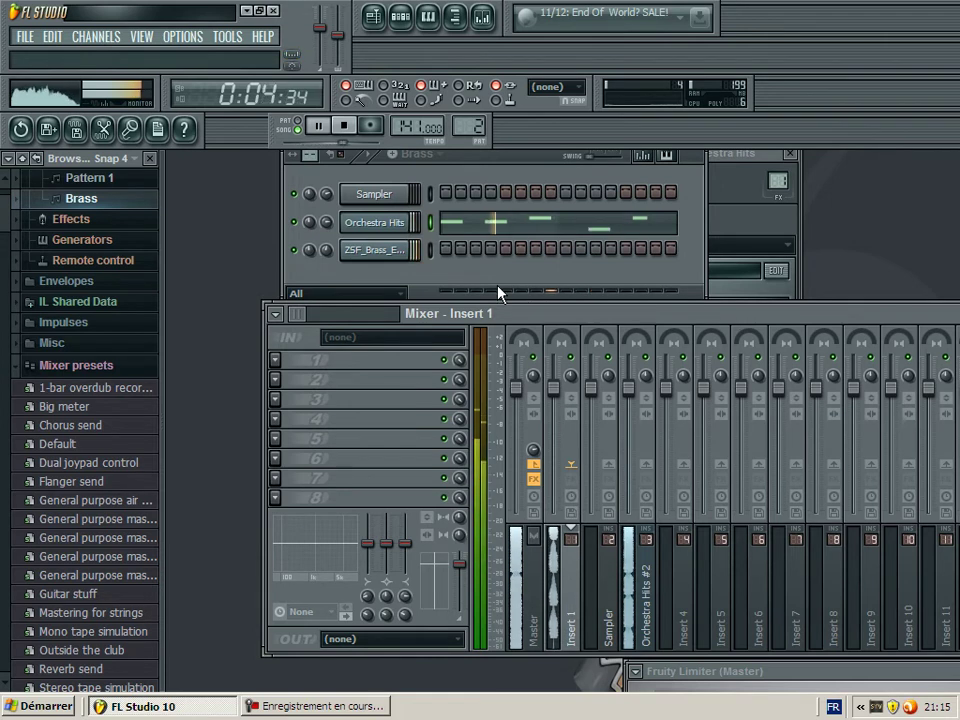
left_click(246, 11)
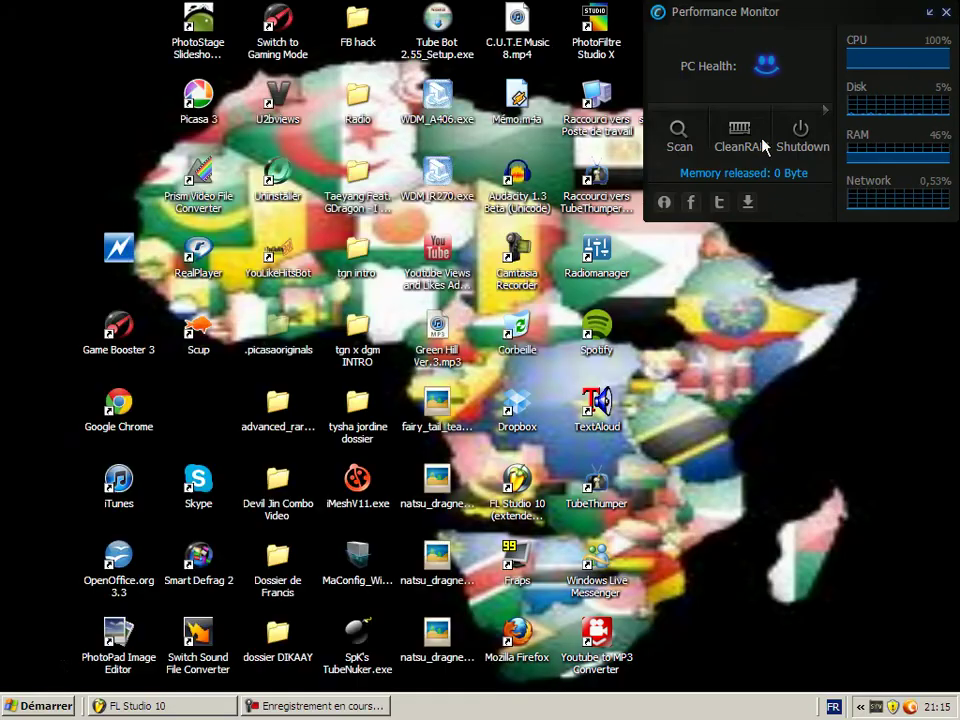
left_click(195, 705)
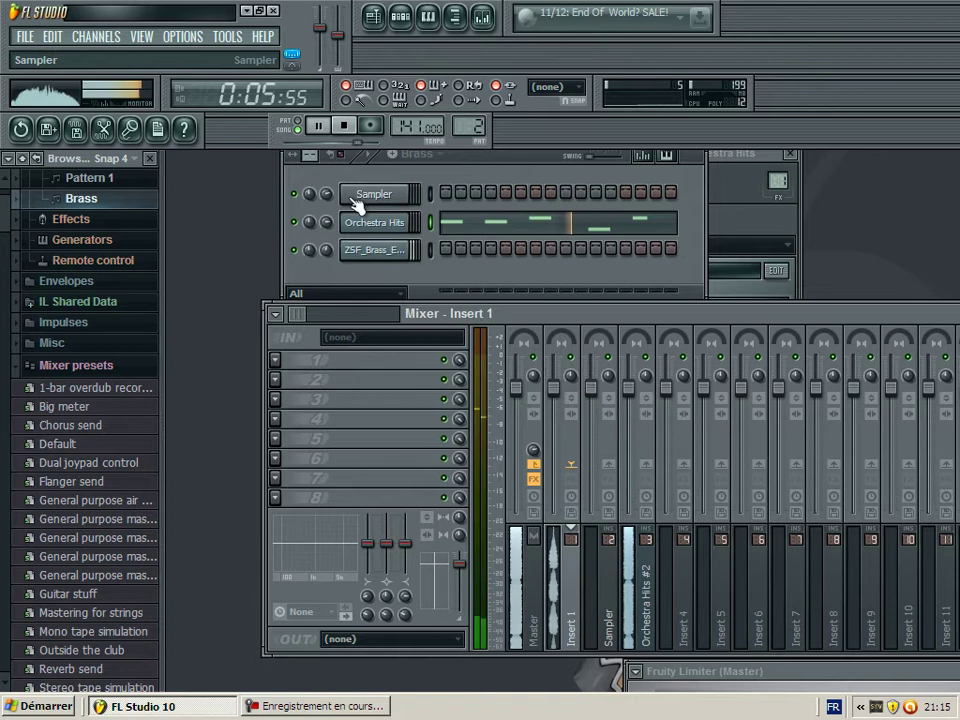
left_click(432, 155)
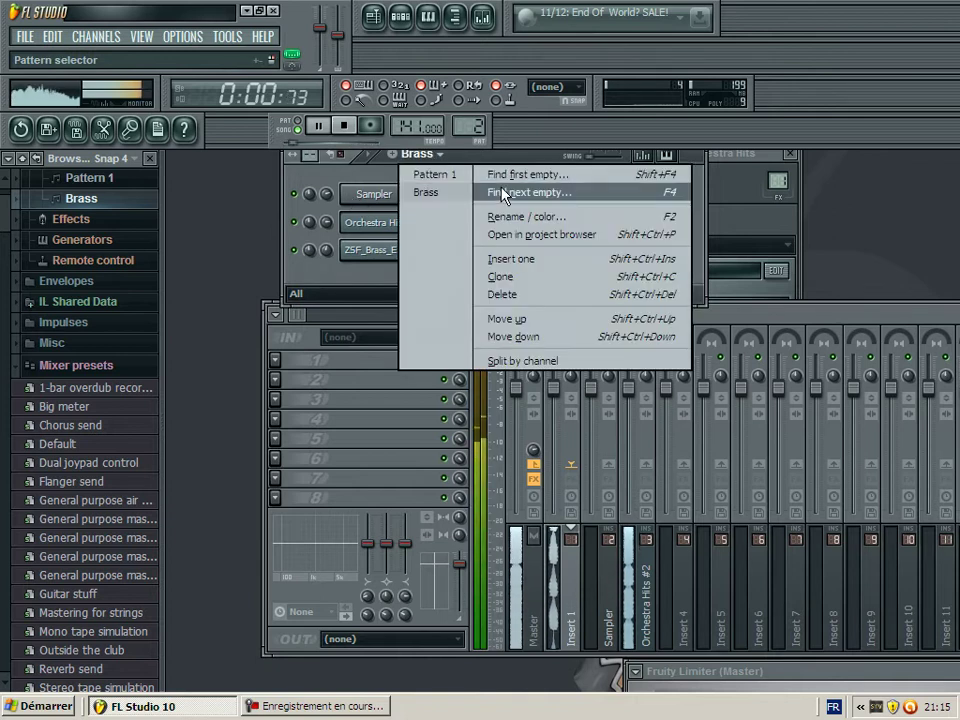
left_click(386, 246)
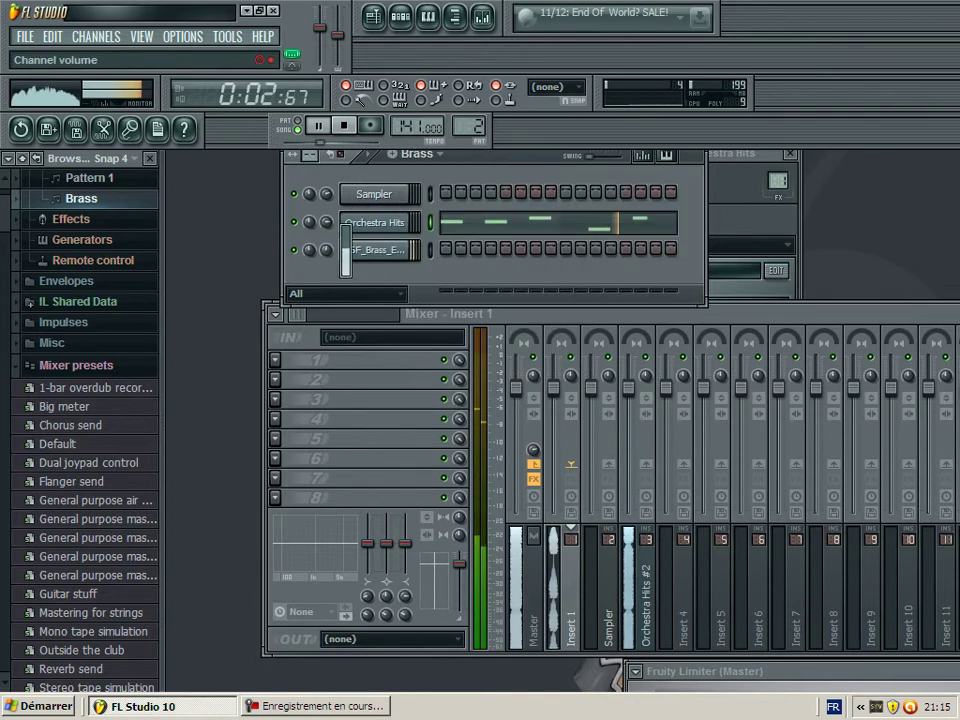
Add Fruity Parametric EQ 2 to the first effect slot of the ZSF_Brass_Ensemble_SE channel's mixer track.
left_click(375, 249)
left_click(815, 350)
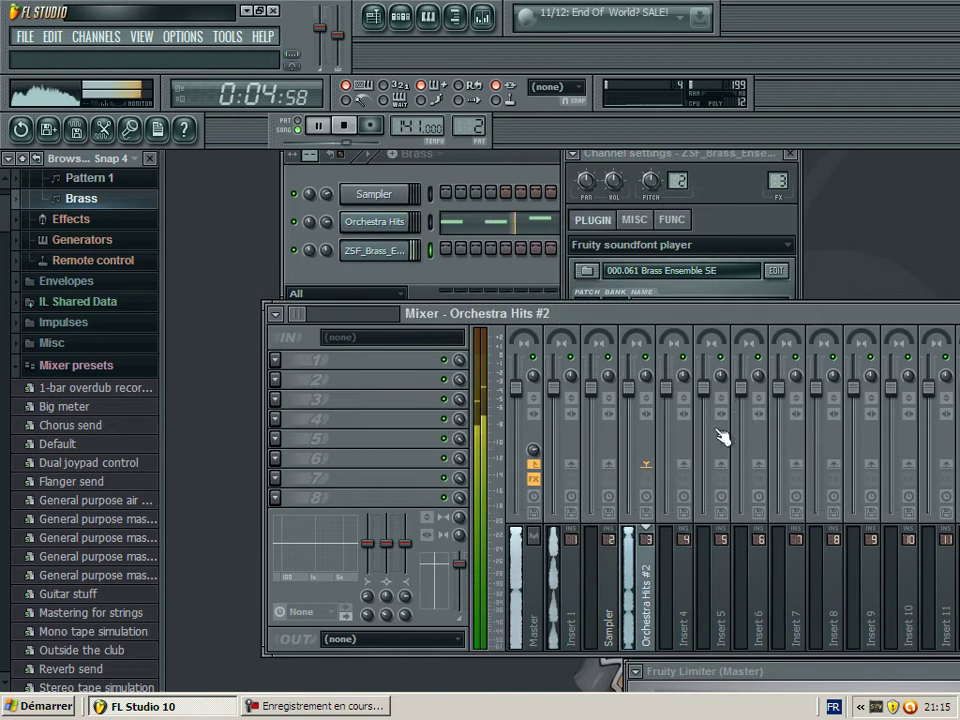
left_click(297, 375)
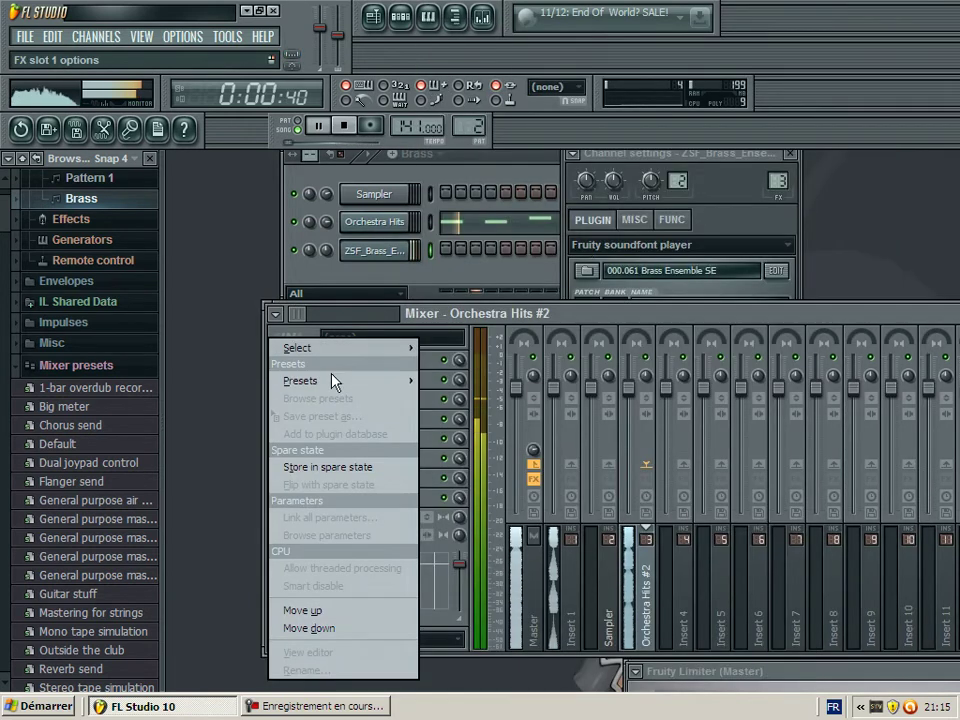
mouse_move(352, 352)
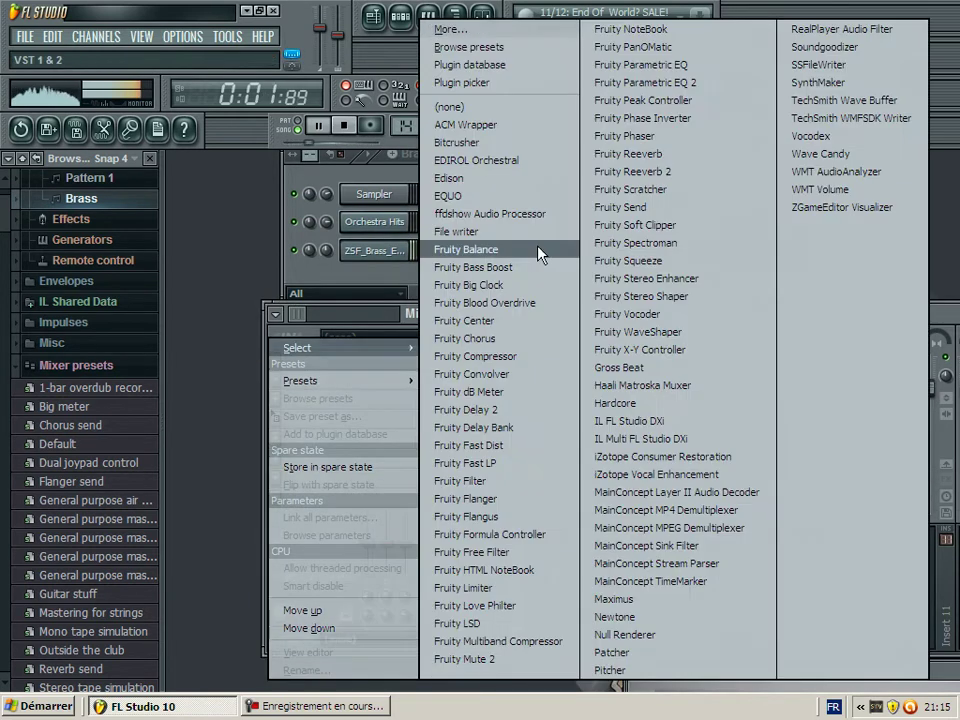
left_click(684, 84)
Boost EQ bands 4 and 6, cut bands 2, 3 and 5 (band 5 about -4.2 dB at 1344 Hz), and lower the main level.
left_click_drag(486, 432, 414, 408)
left_click_drag(313, 431, 311, 449)
left_click_drag(355, 431, 352, 464)
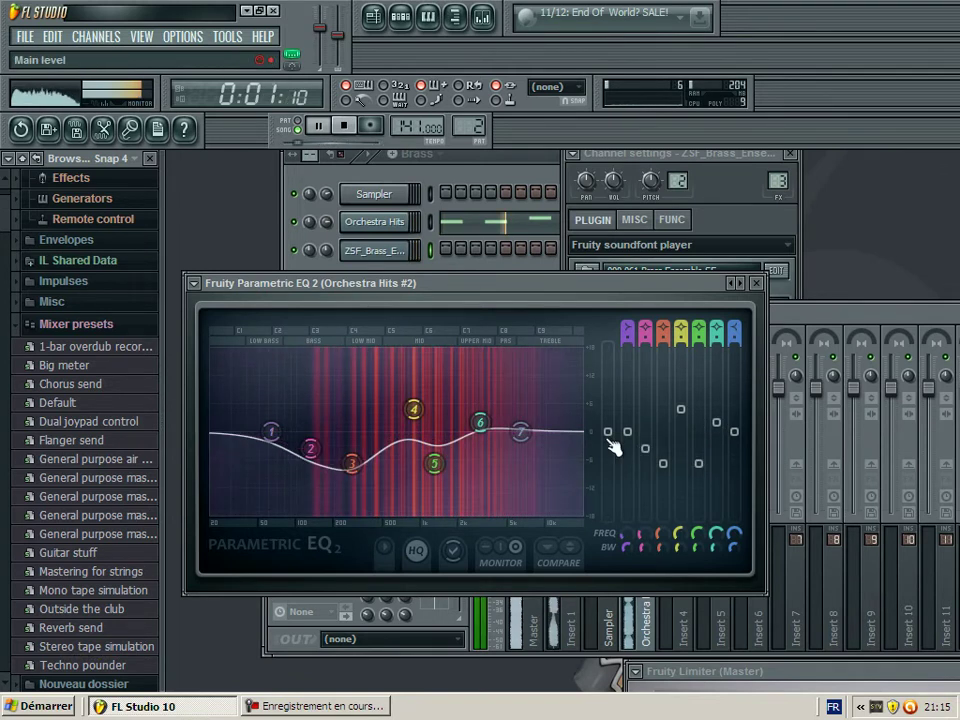
left_click_drag(435, 462, 437, 451)
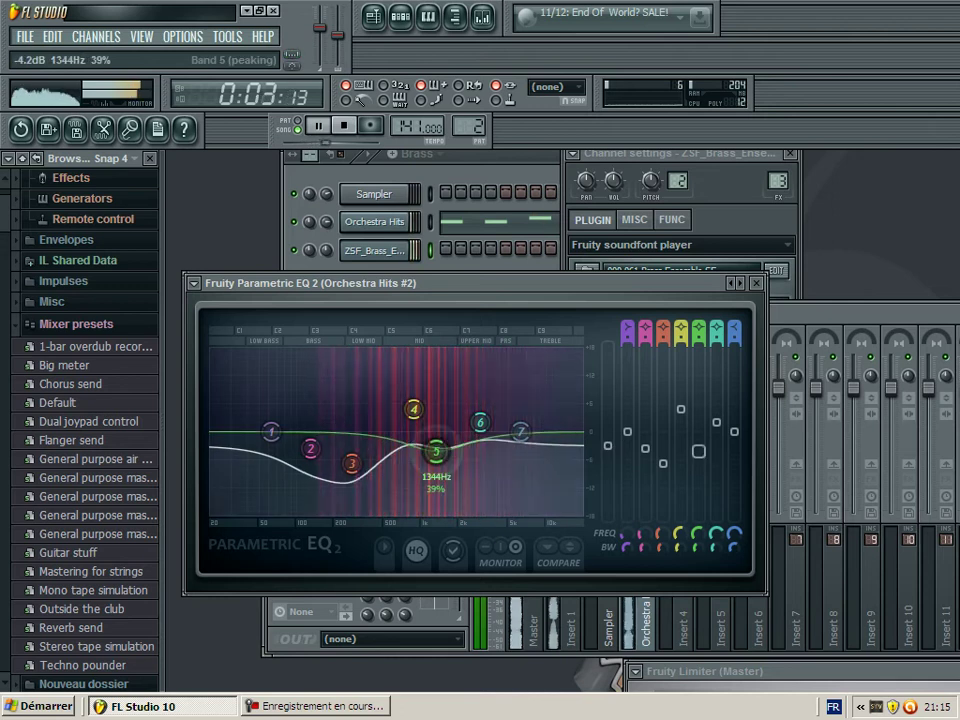
Add Fruity Parametric EQ 2 to the Orchestra Hits channel's mixer track, boosting bands 4 and 6 and cutting bands 3 and 5 (band 5 near 1458 Hz).
left_click(374, 221)
key("F9")
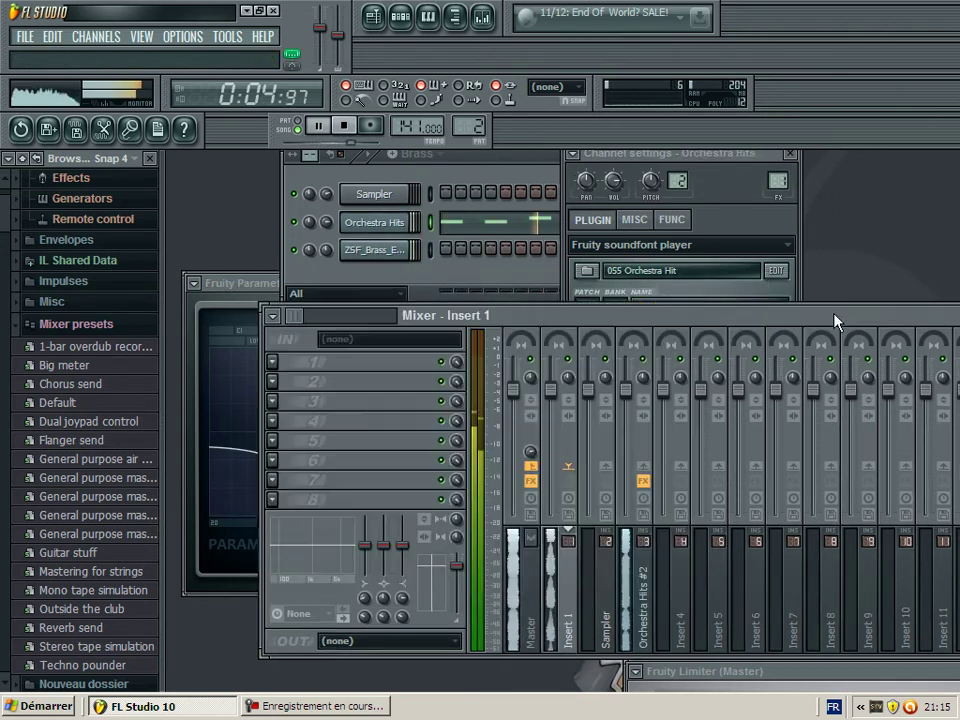
left_click(272, 363)
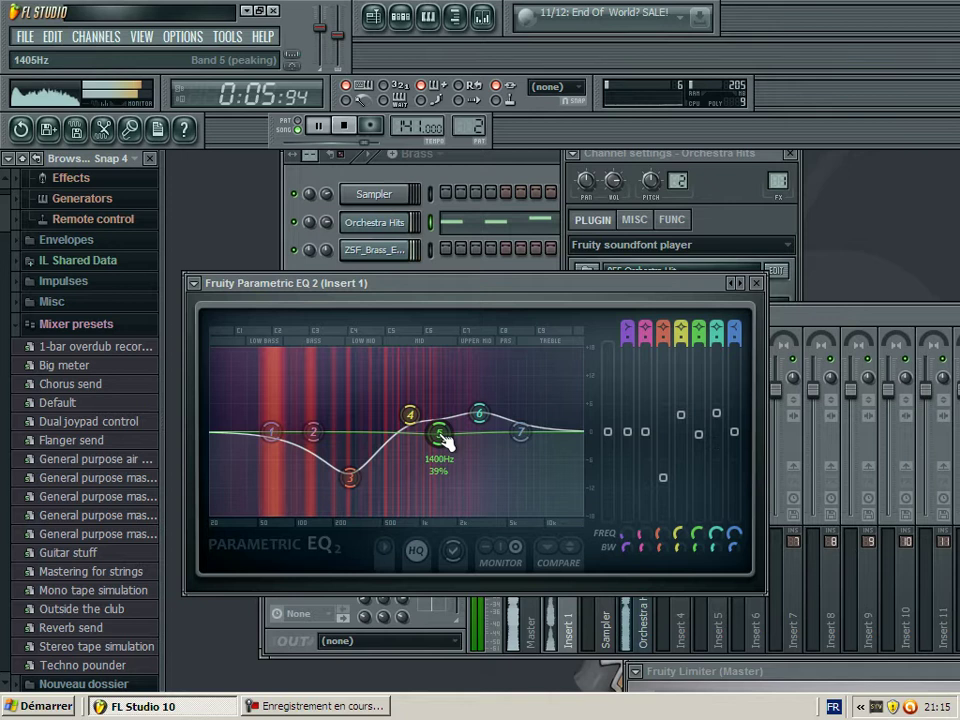
left_click_drag(349, 477, 357, 459)
left_click_drag(440, 434, 446, 453)
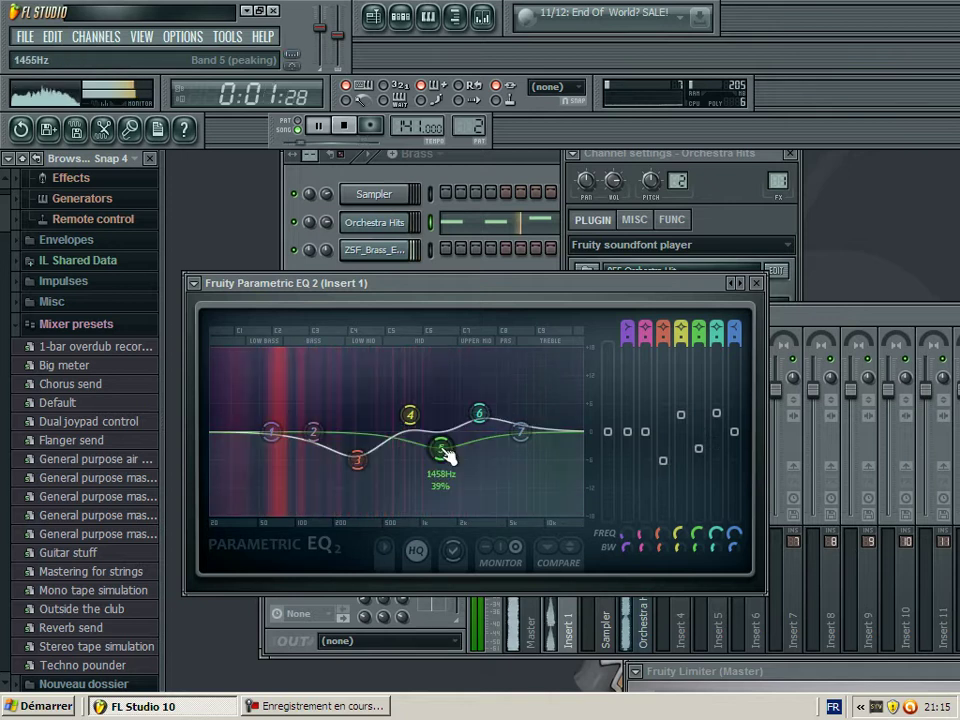
left_click(797, 325)
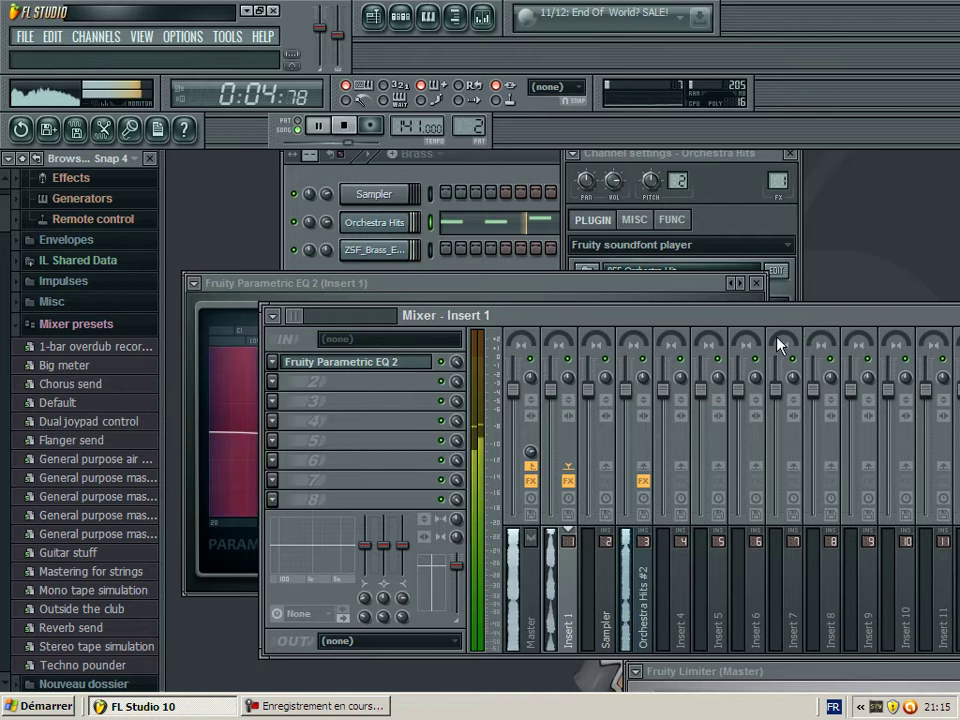
left_click(613, 563)
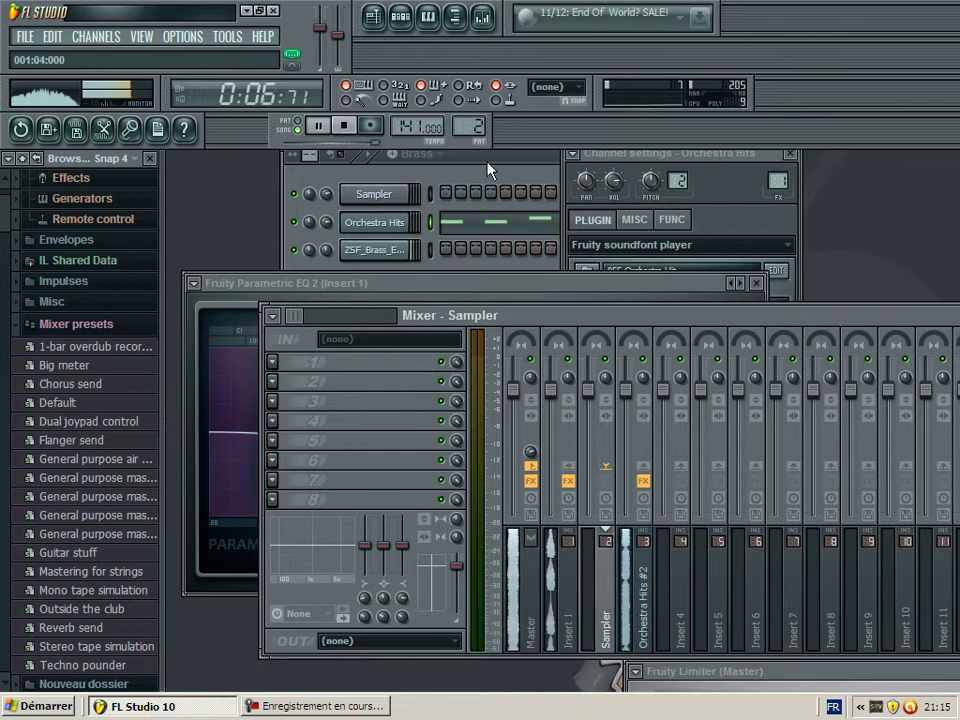
left_click(489, 172)
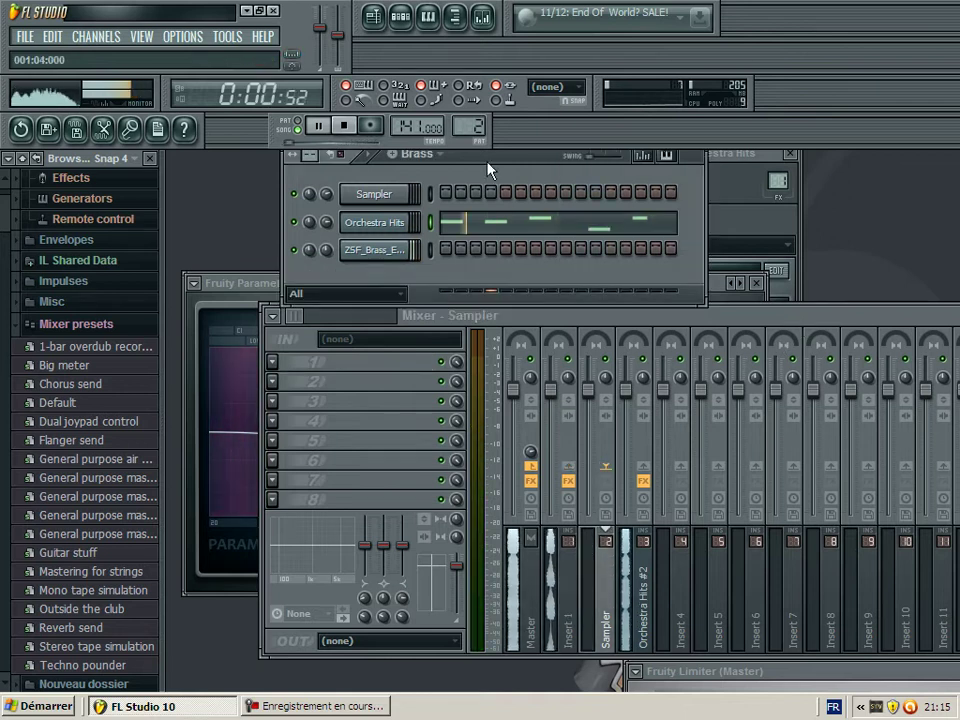
In Pattern 1, transpose all the ZSF_Brass_Ensemble_SE notes up three semitones and close the piano roll.
left_click(364, 251)
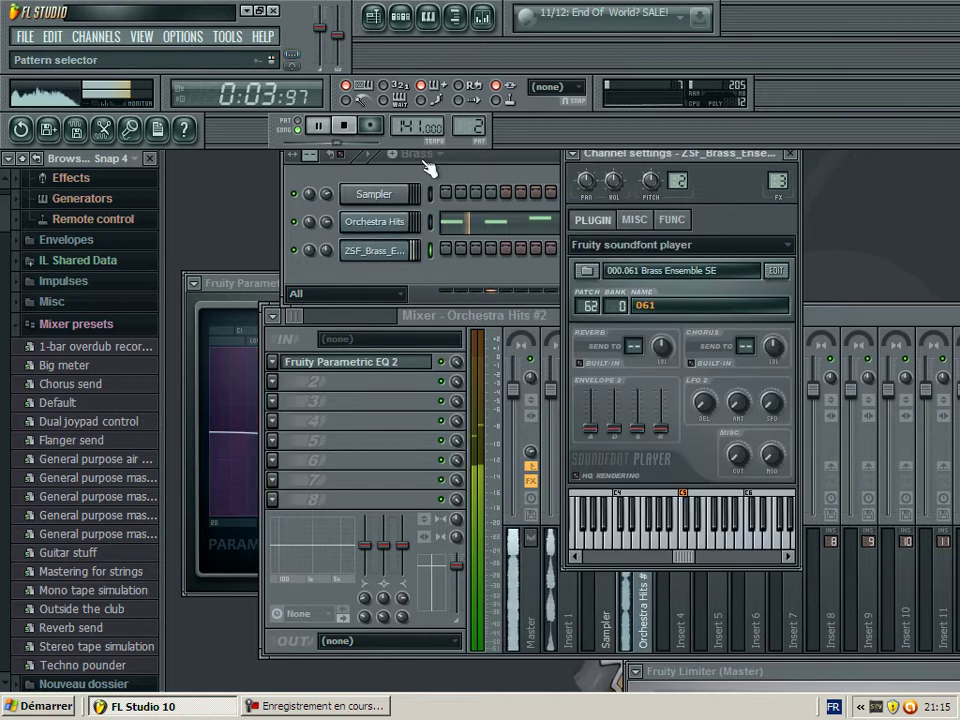
left_click(418, 155)
left_click(440, 171)
left_click(500, 262)
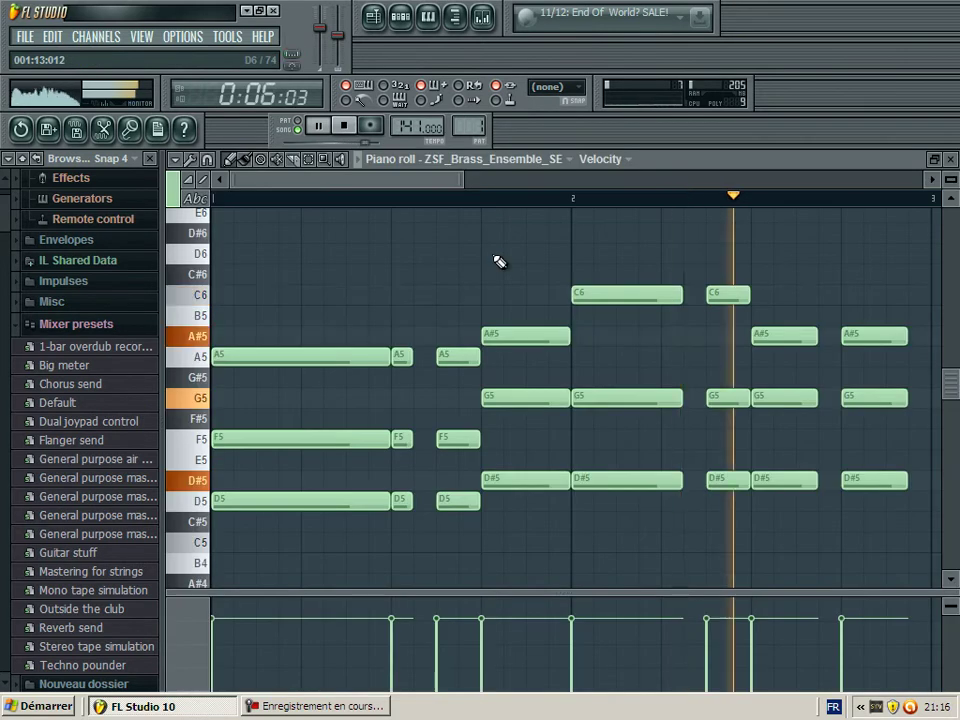
key("ctrl+a")
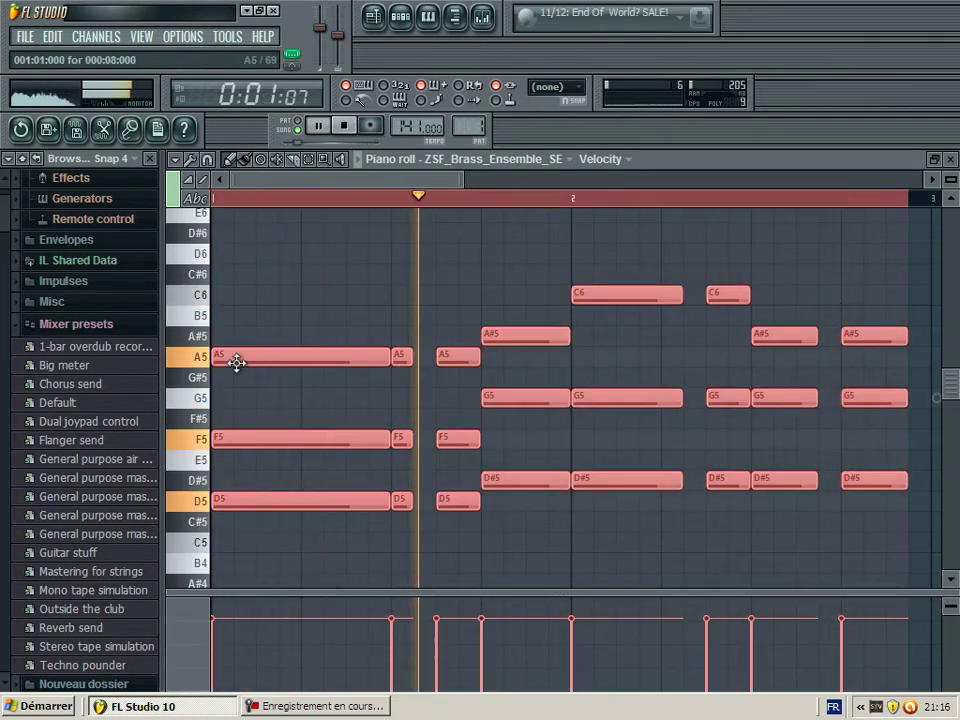
left_click_drag(236, 362, 223, 291)
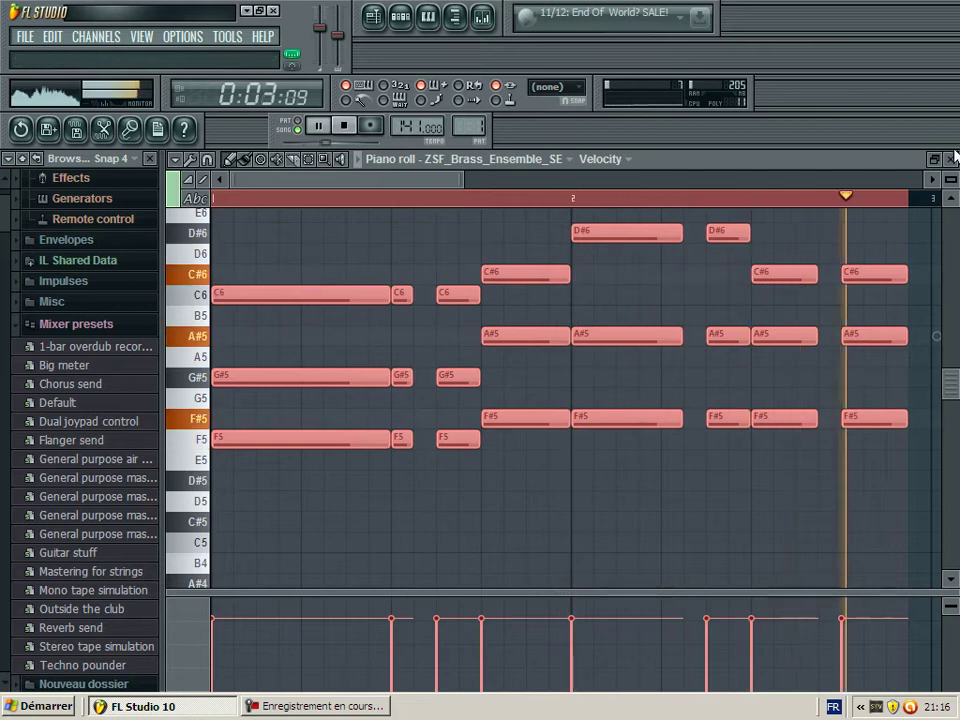
key("F7")
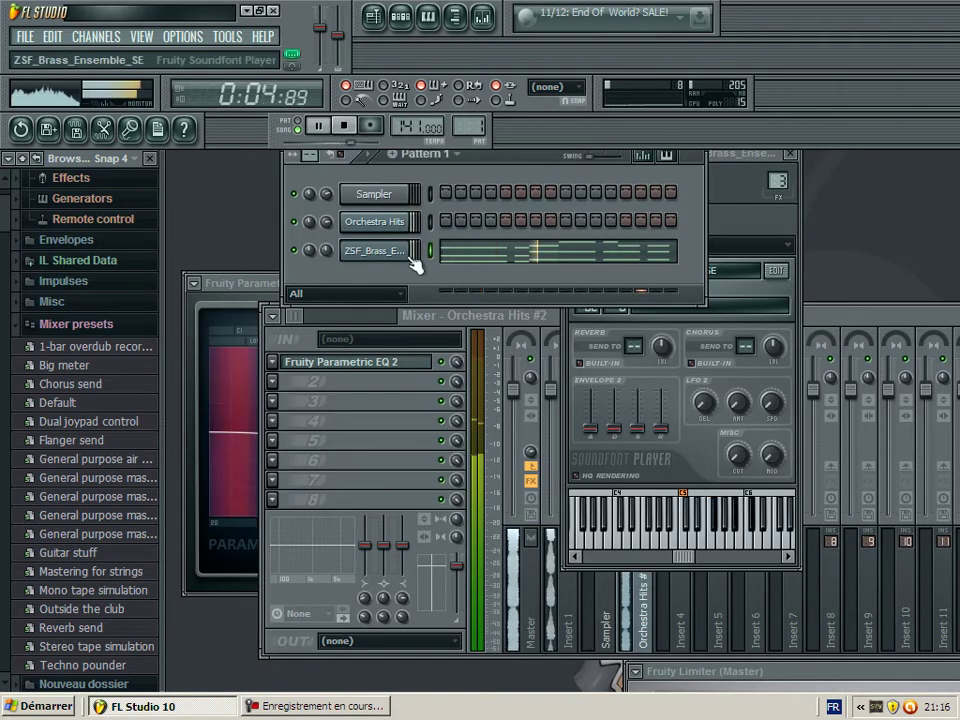
Transpose all ZSF_Brass_Ensemble_SE notes in Pattern 1 down eight semitones so the highest line starts on E5, and close the piano roll.
left_click(463, 272)
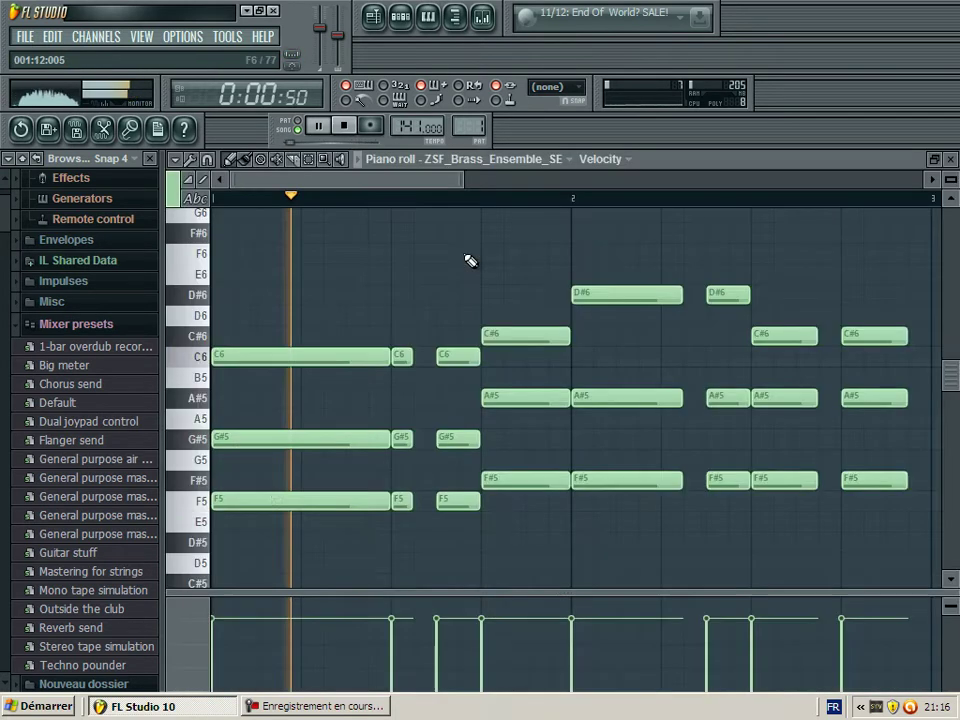
key("ctrl+a")
left_click_drag(229, 353, 198, 487)
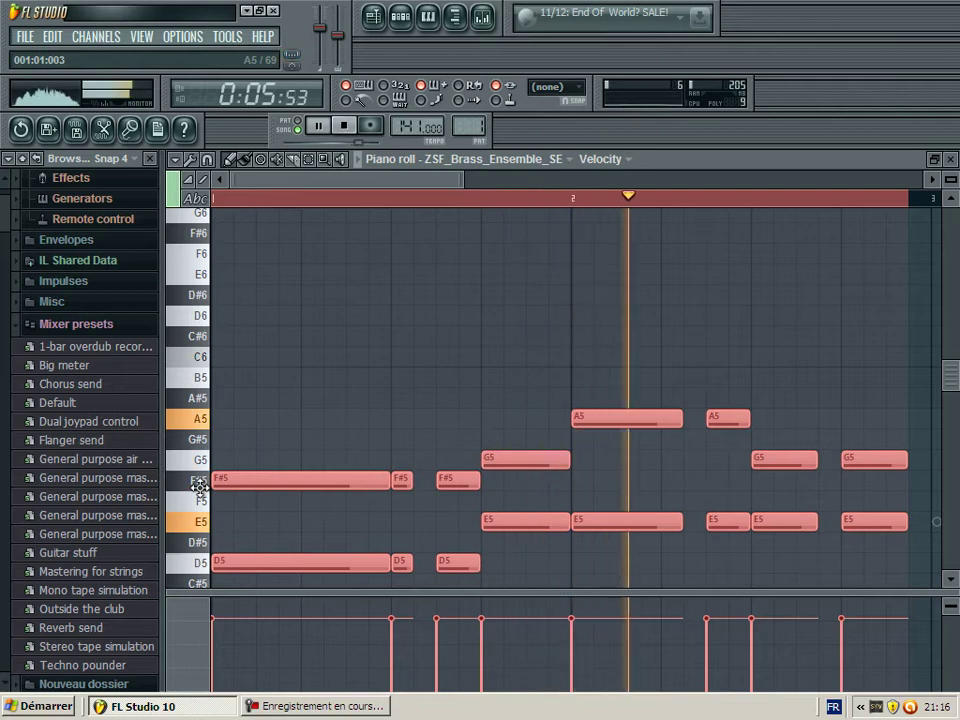
left_click_drag(198, 487, 196, 450)
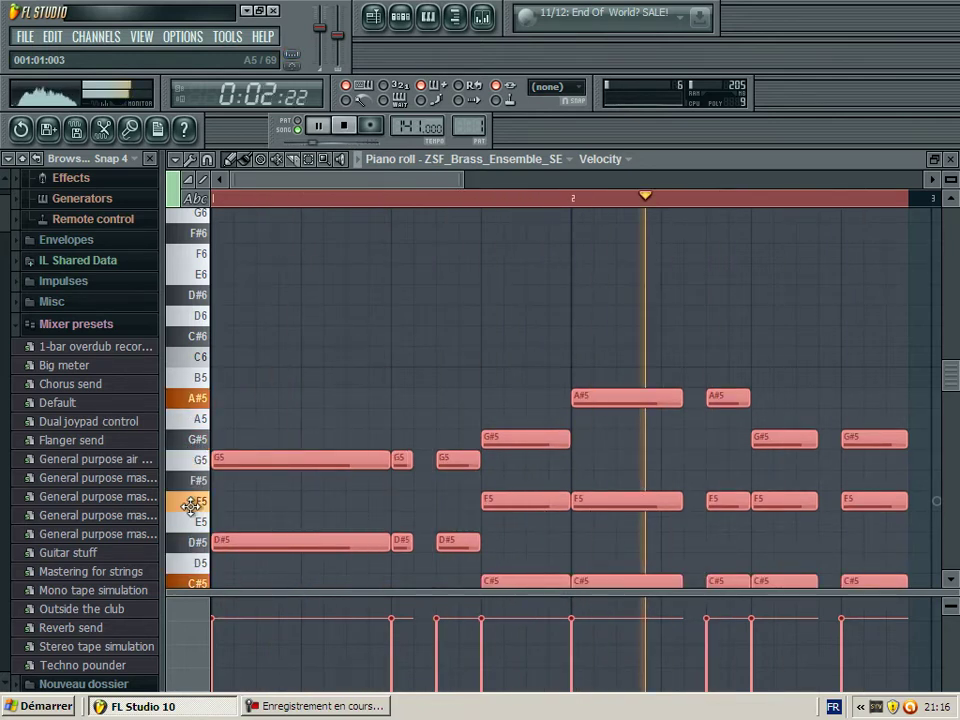
left_click_drag(190, 506, 188, 514)
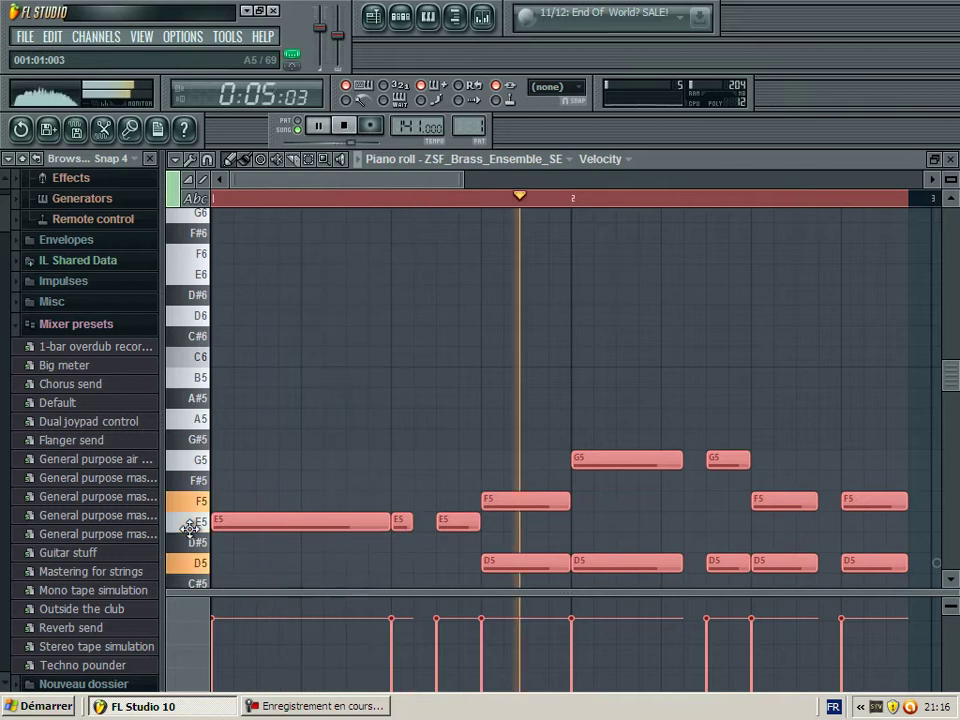
left_click(950, 159)
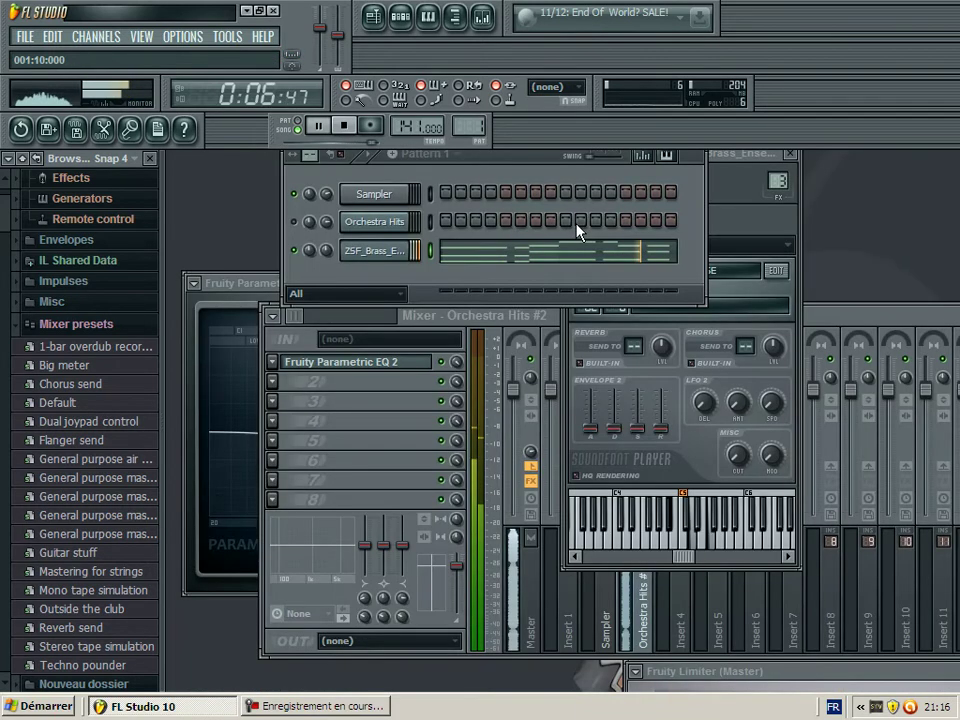
Switch to the Brass pattern, transpose all its Orchestra Hits notes down five semitones so the first note is A2, and close the piano roll.
left_click(432, 154)
left_click(434, 196)
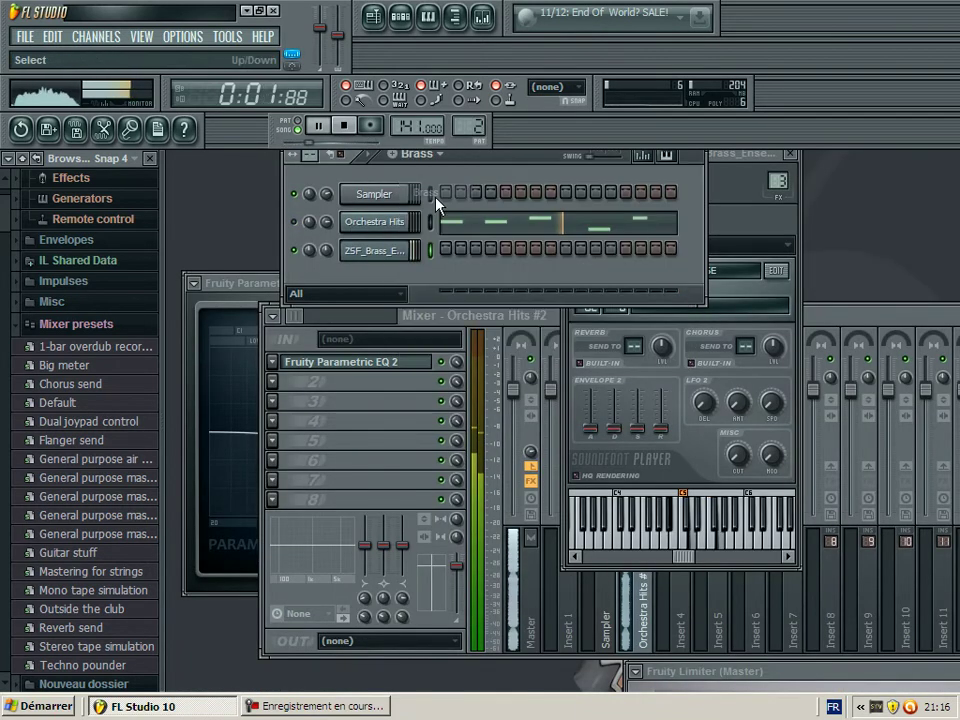
left_click(479, 229)
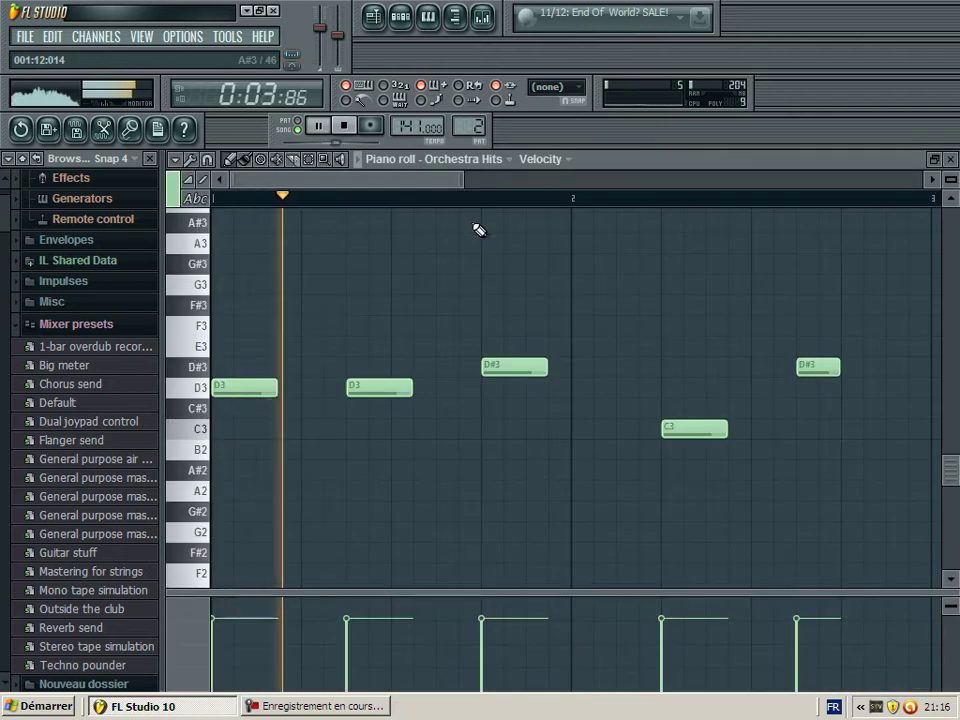
key("ctrl+a")
left_click_drag(242, 405, 236, 501)
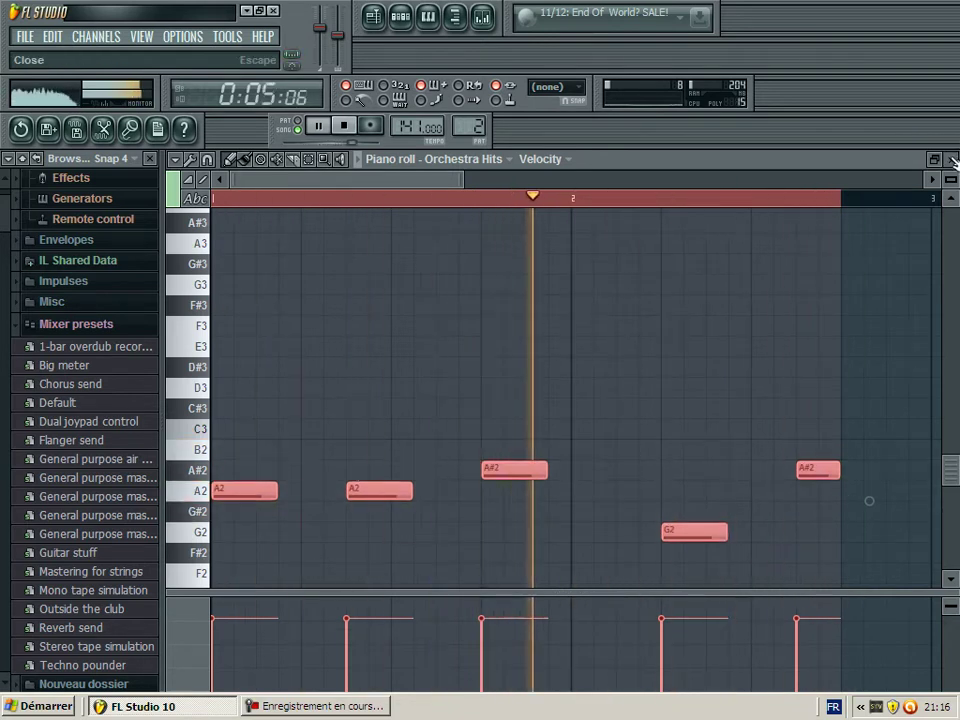
key("F7")
left_click(297, 130)
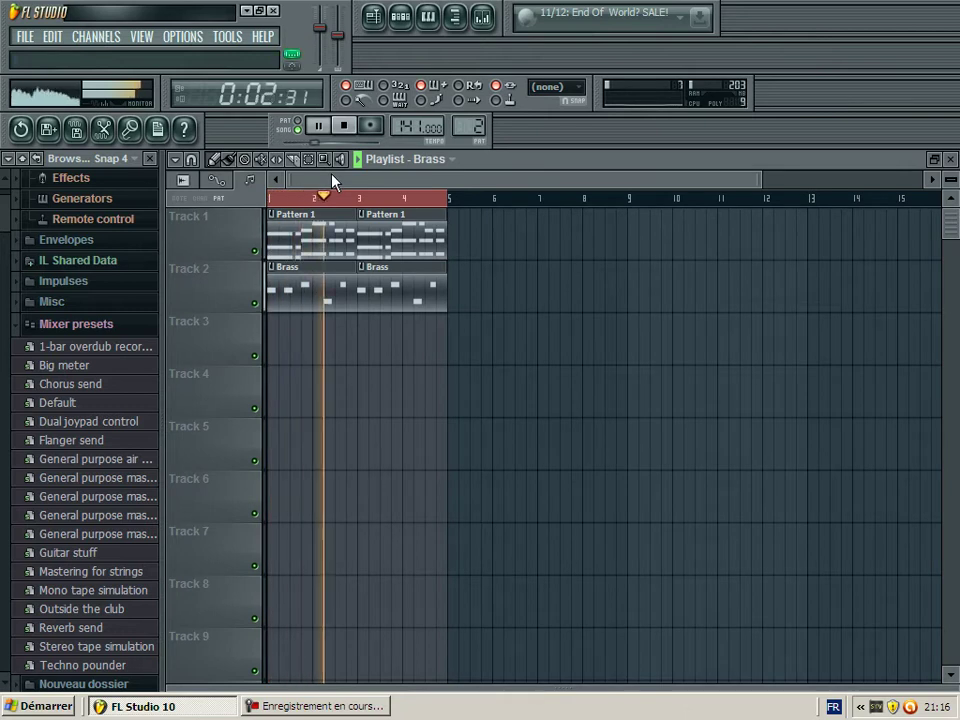
Return to the step sequencer and create a new empty pattern named Hats.
key("F5")
left_click(410, 153)
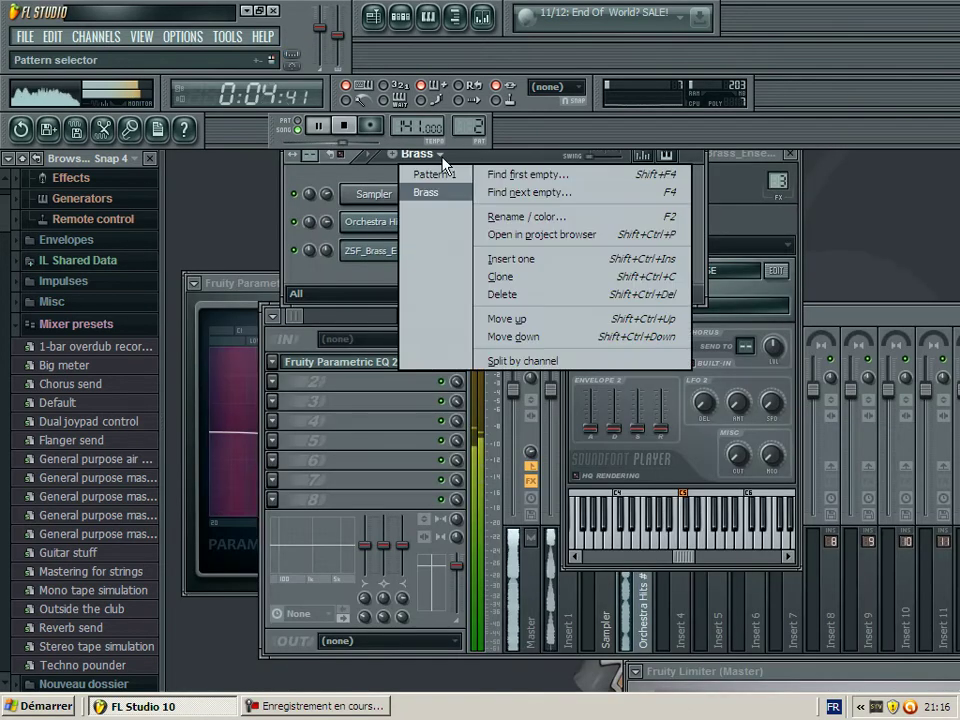
left_click(505, 191)
type("Hats")
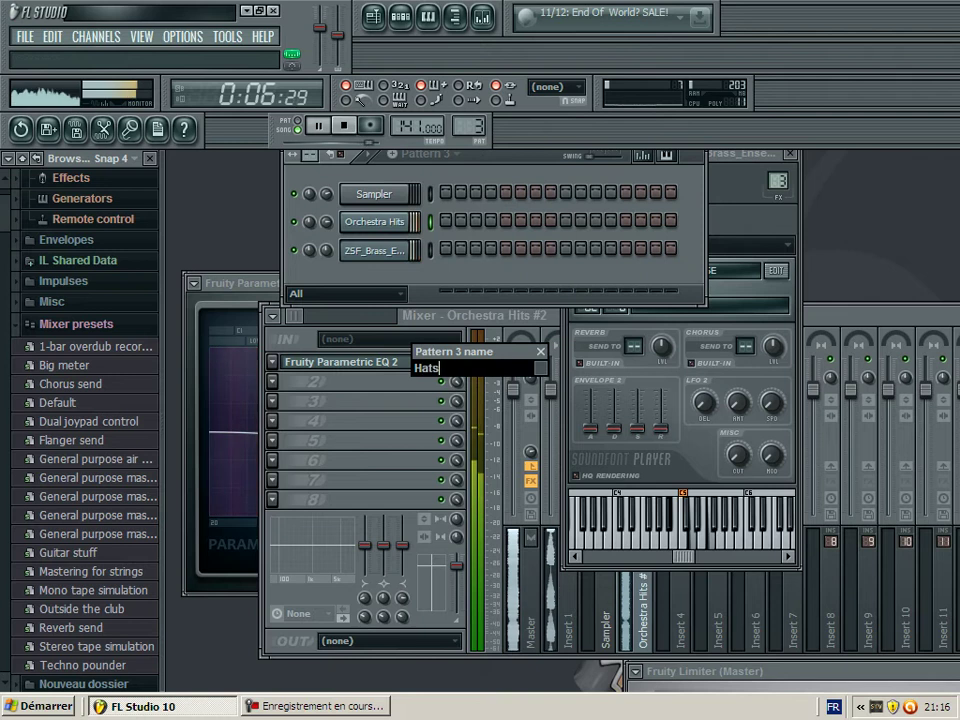
key("Return")
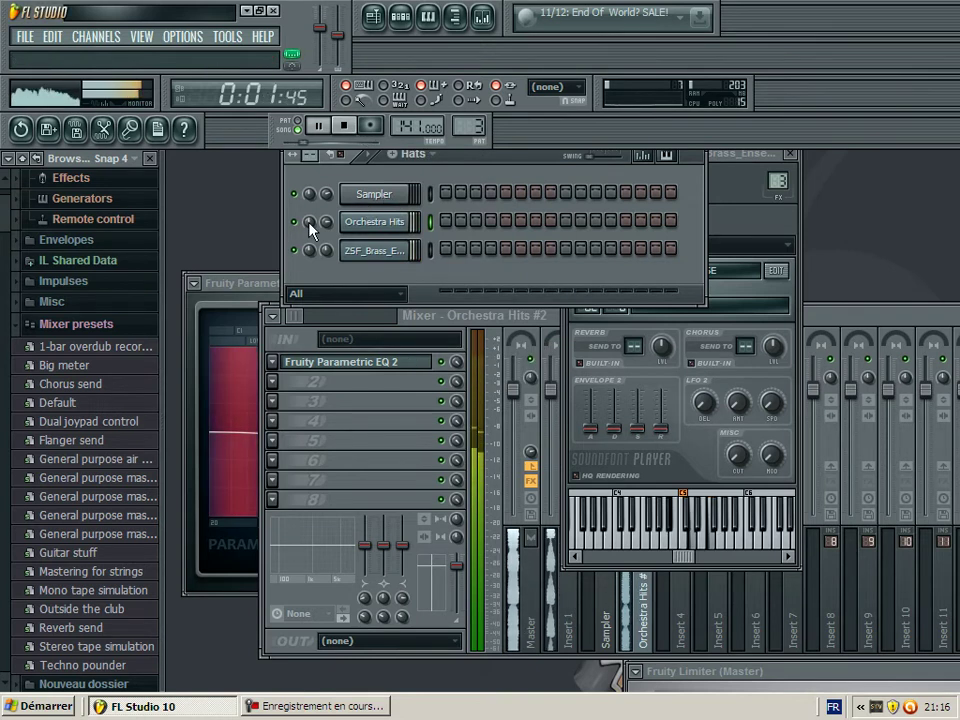
Create another empty pattern and name it Chants.
left_click(410, 153)
left_click(505, 191)
type("Chants")
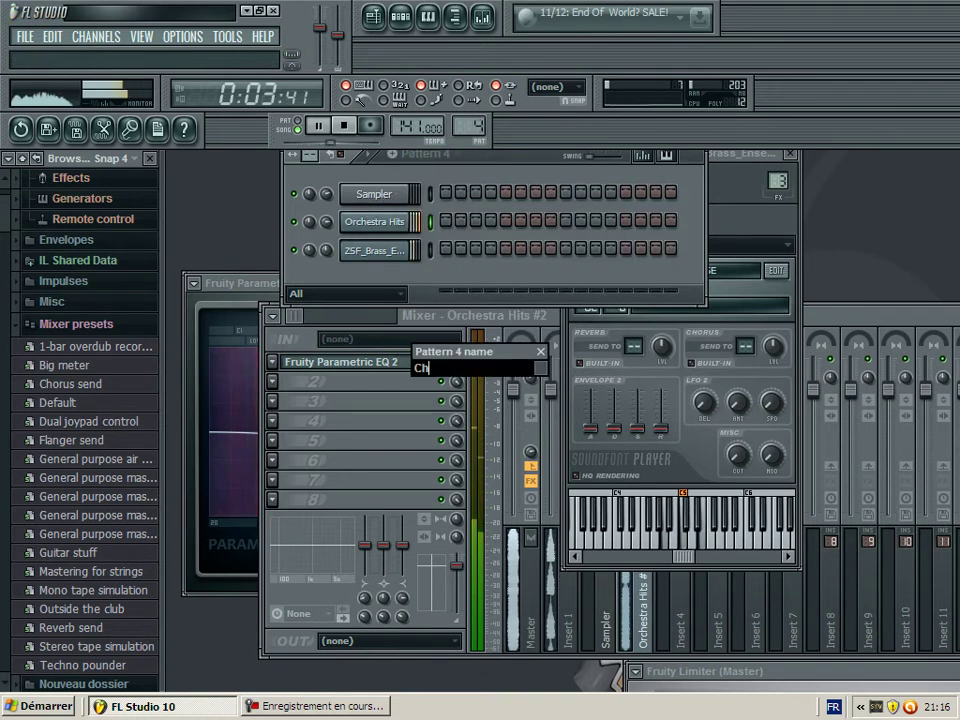
key("Return")
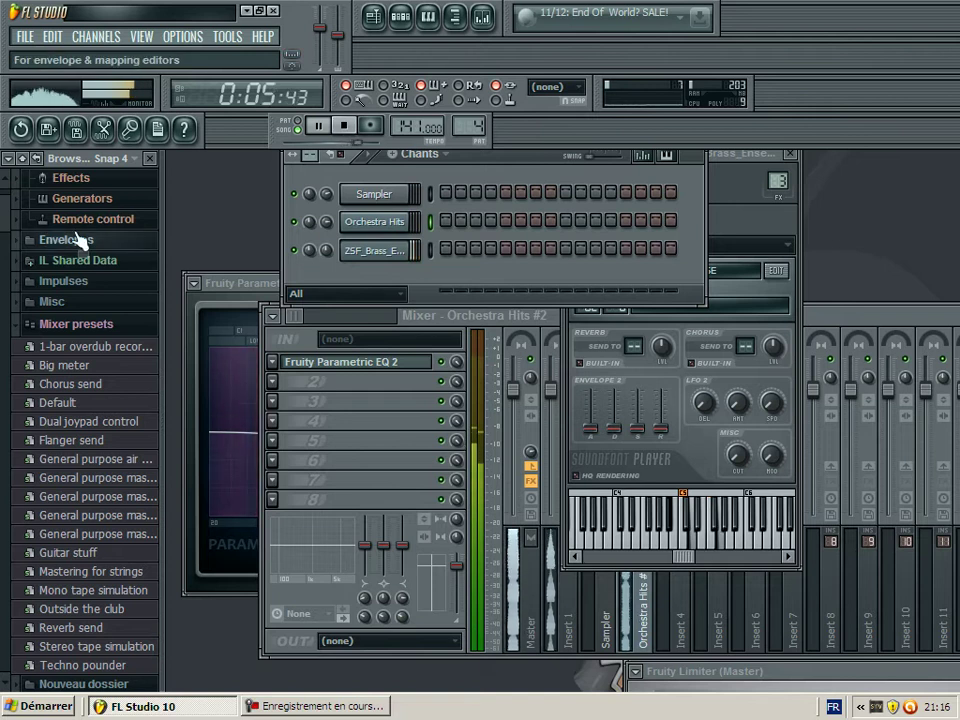
Load Sanre (5).wav from the Snares folder into the Sampler channel and activate its step 9 in the Chants pattern.
scroll(10, 220, "down", 15)
scroll(69, 574, "down", 5)
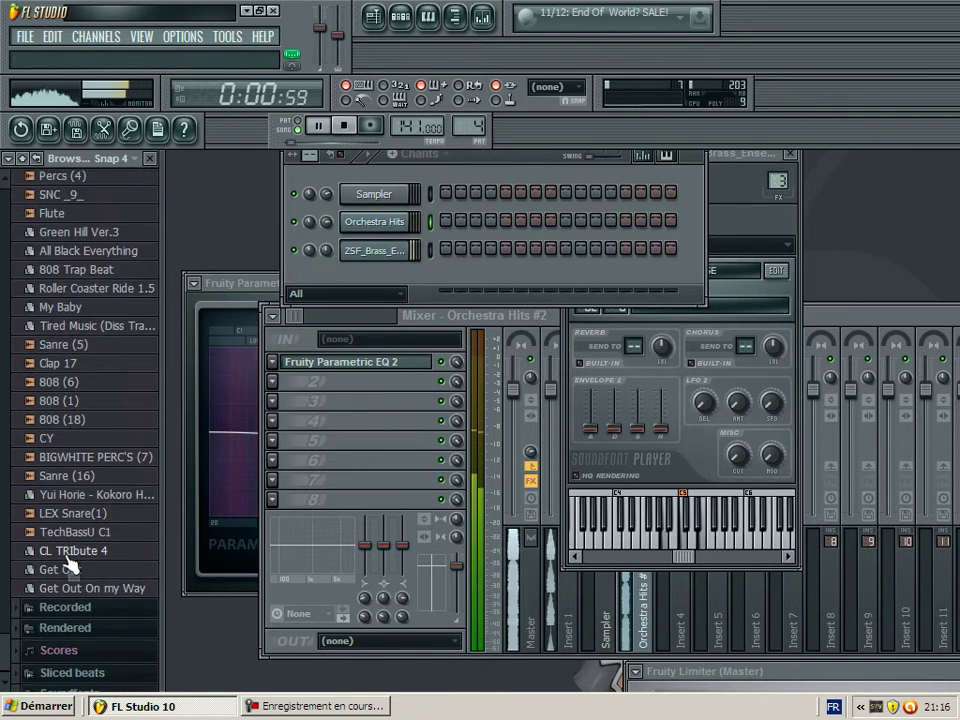
scroll(69, 574, "up", 13)
left_click(390, 202)
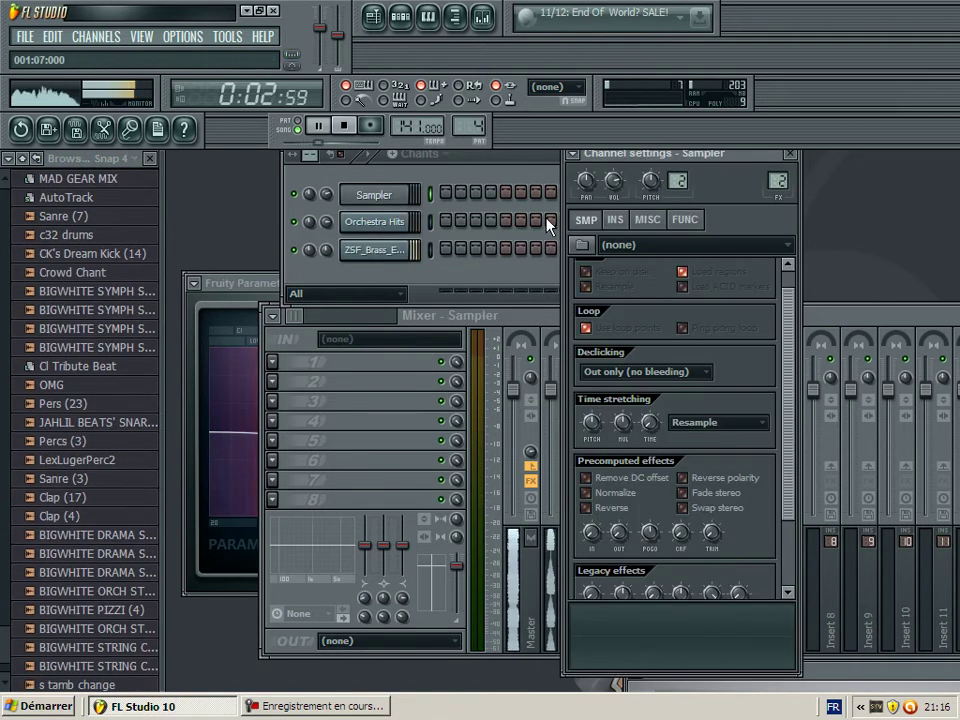
left_click(580, 244)
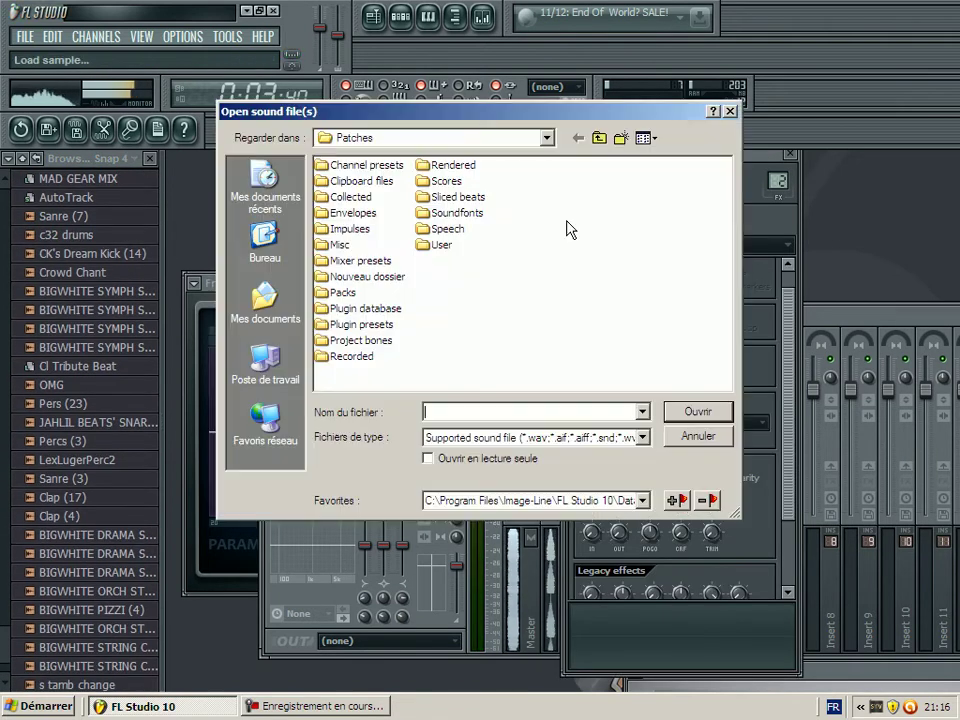
left_click(605, 136)
double_click(348, 197)
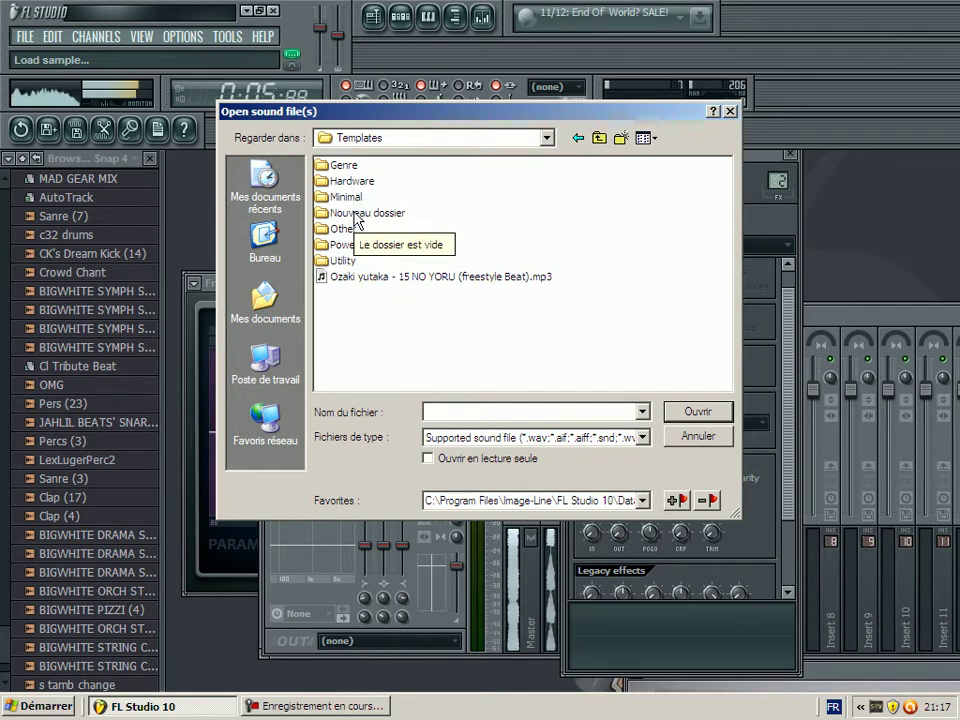
double_click(347, 197)
double_click(378, 198)
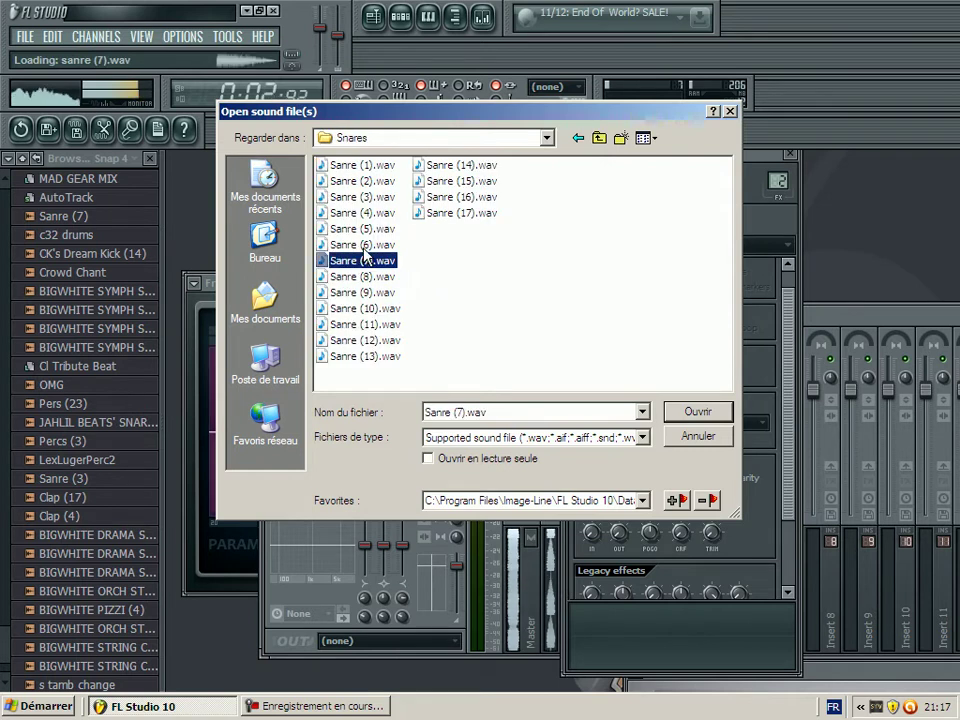
left_click(690, 414)
left_click(565, 193)
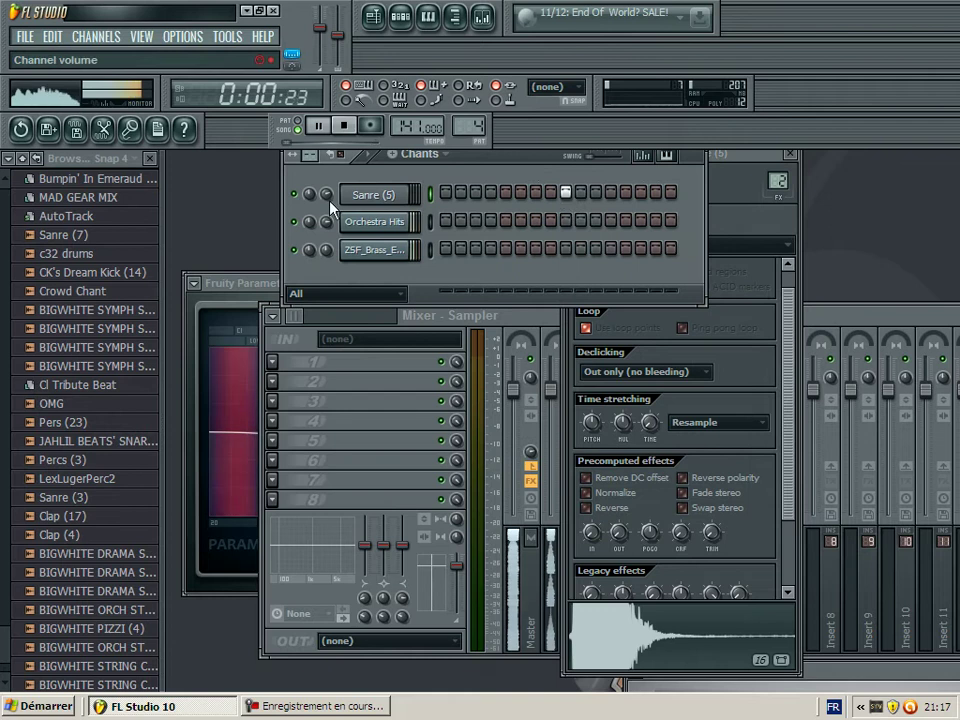
Place two Chants clips on playlist Track 3 at bars 1 and 2, and limit the playback loop to those two bars.
left_click(297, 130)
key("F5")
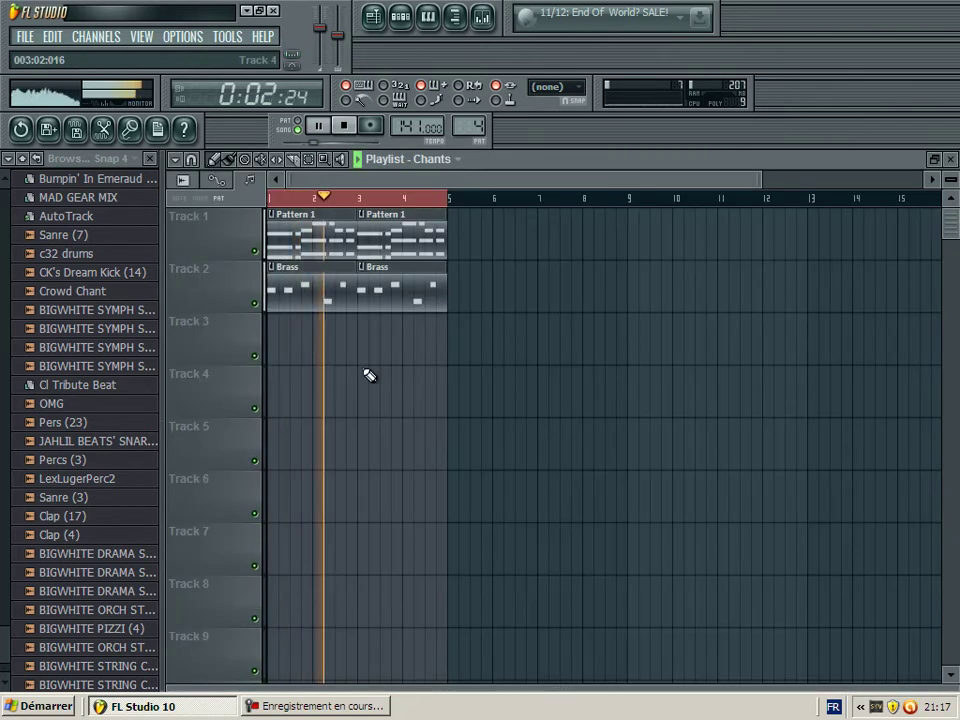
left_click(288, 342)
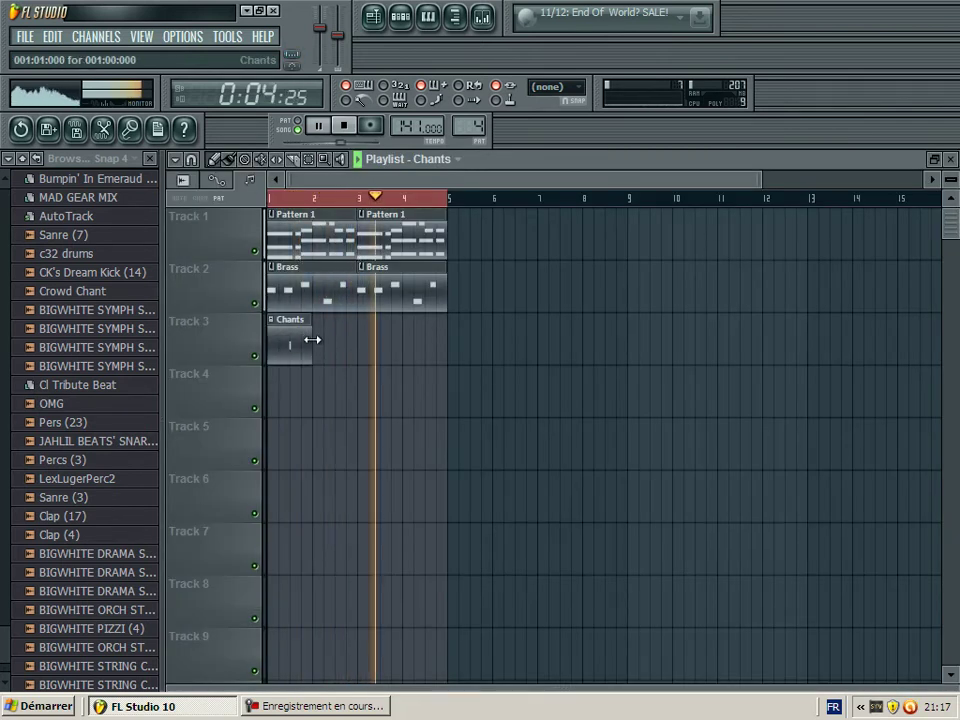
left_click(322, 342)
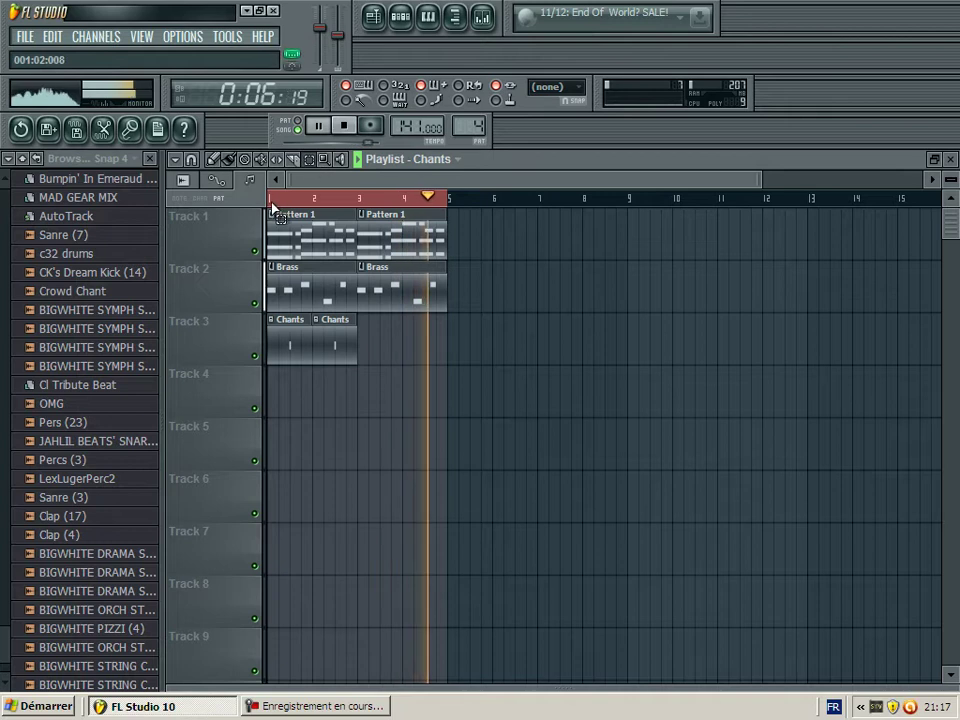
left_click_drag(273, 200, 358, 200)
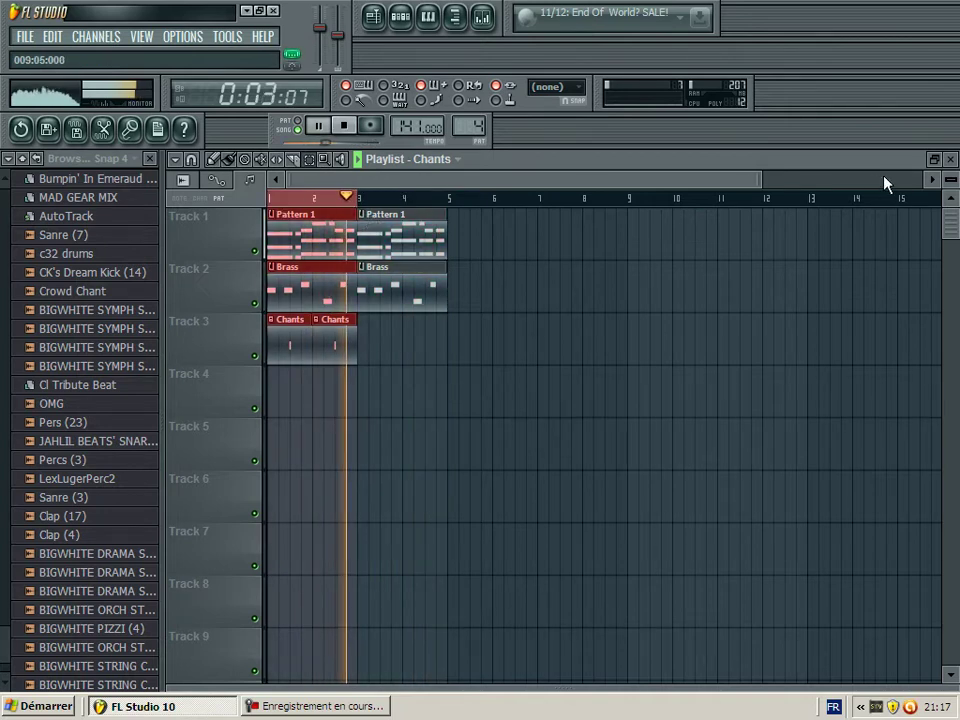
left_click(950, 160)
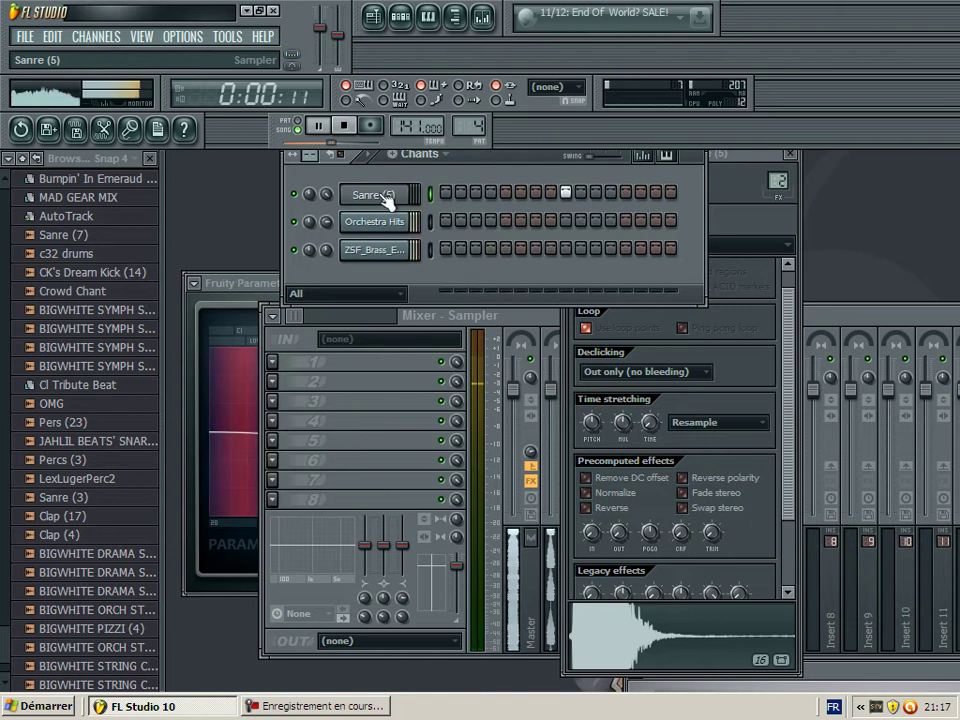
Preview the c32 drums sample and clone the Sanre (5) channel.
left_click(70, 253)
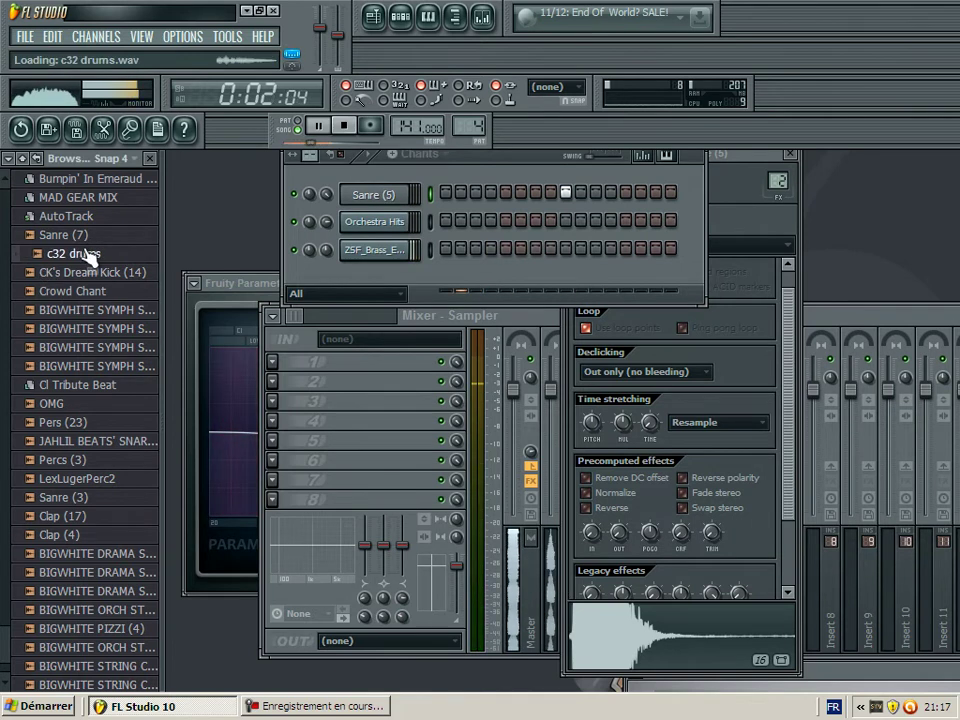
right_click(368, 195)
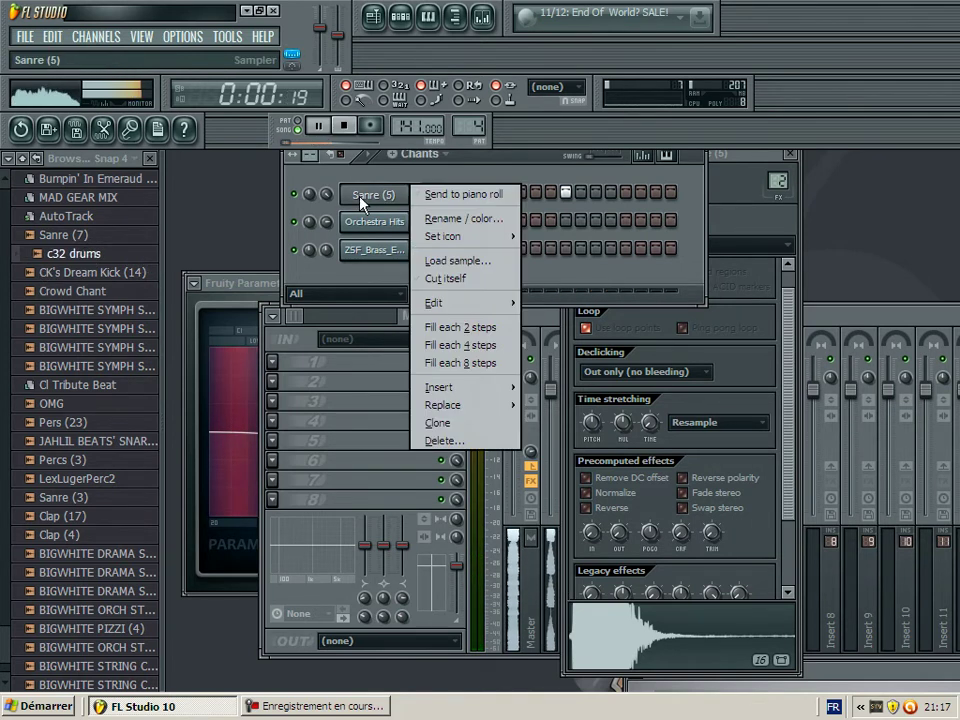
left_click(435, 424)
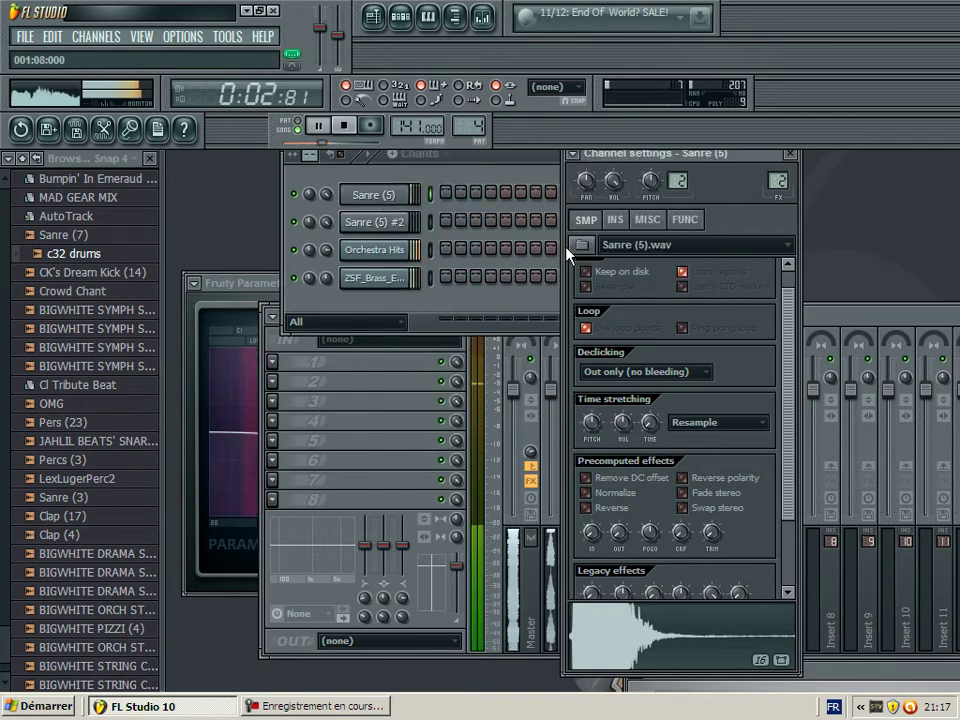
Audition several snare samples for the cloned Sanre (5) #2 channel and load Clap (4).wav from the Claps folder into it.
left_click(404, 224)
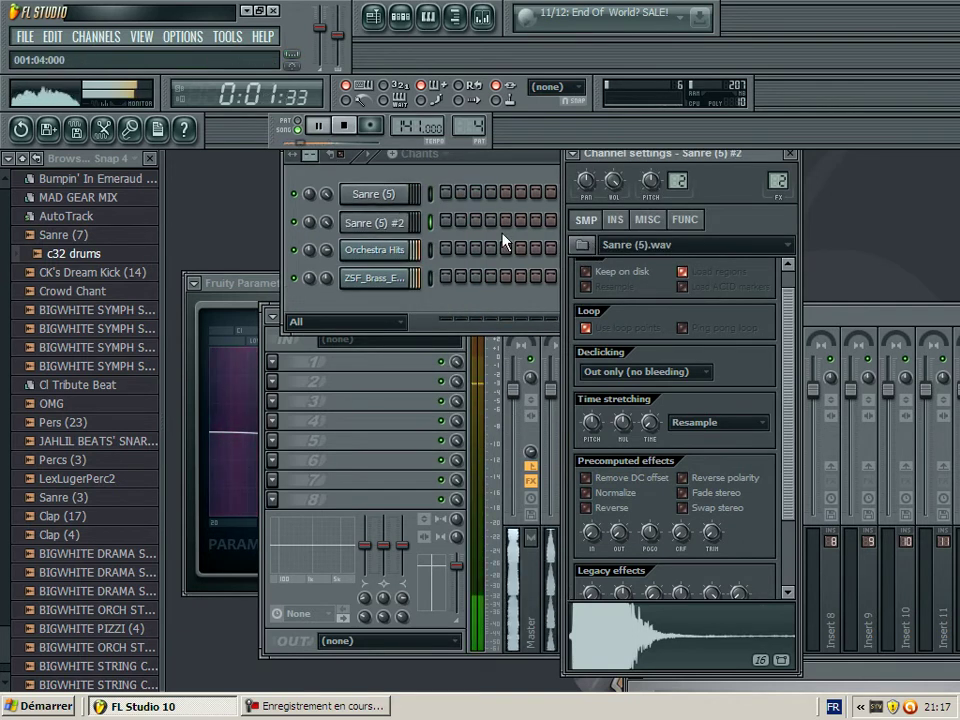
left_click(581, 245)
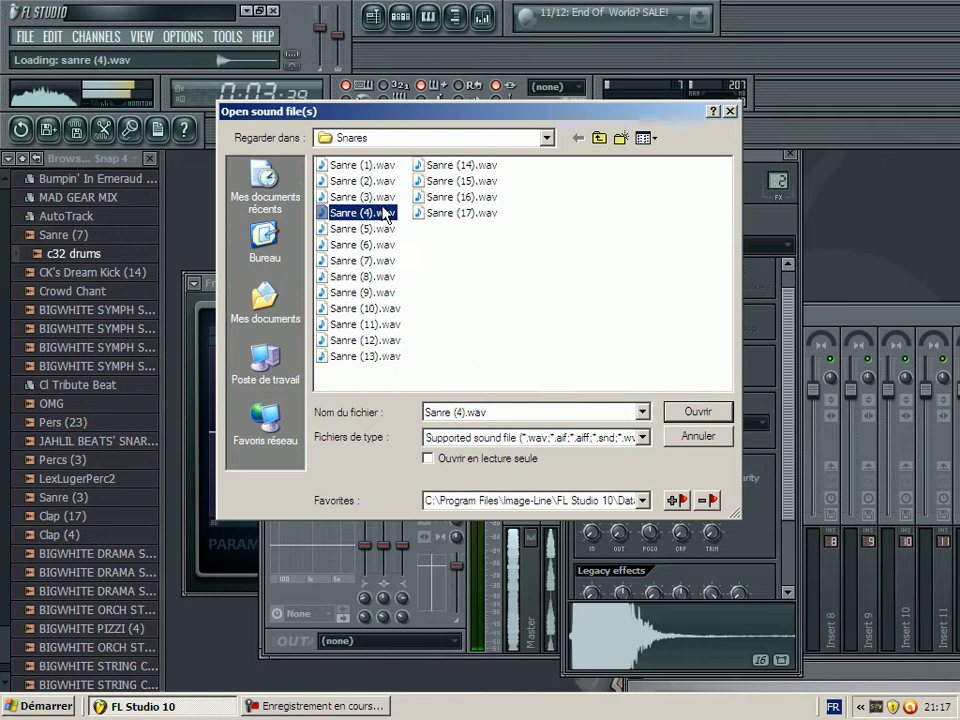
left_click(378, 324)
left_click(376, 340)
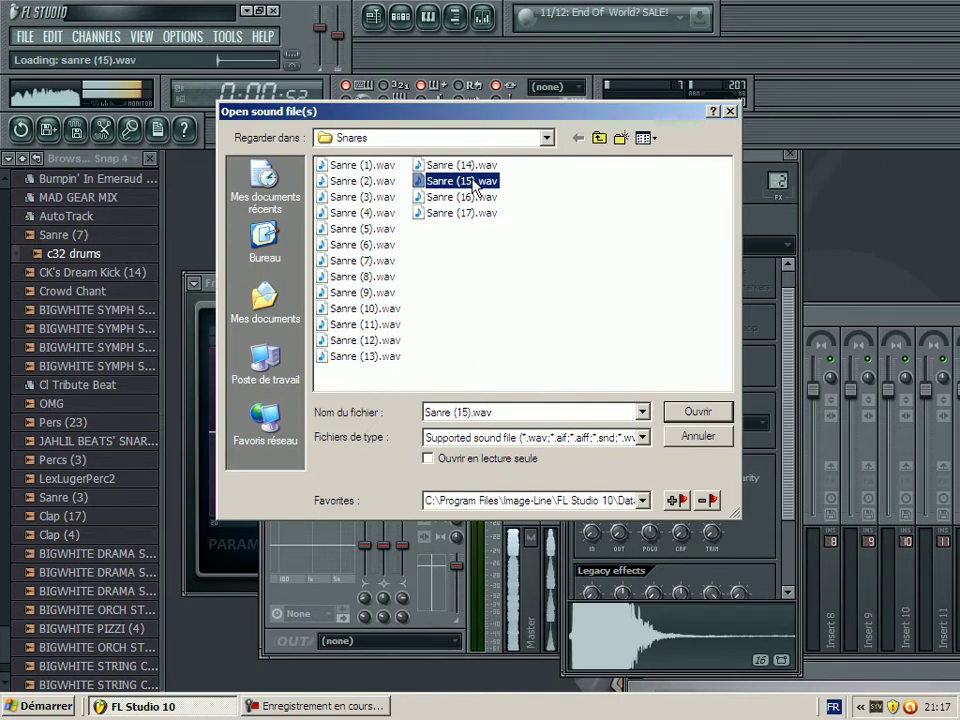
key("Up")
key("Down")
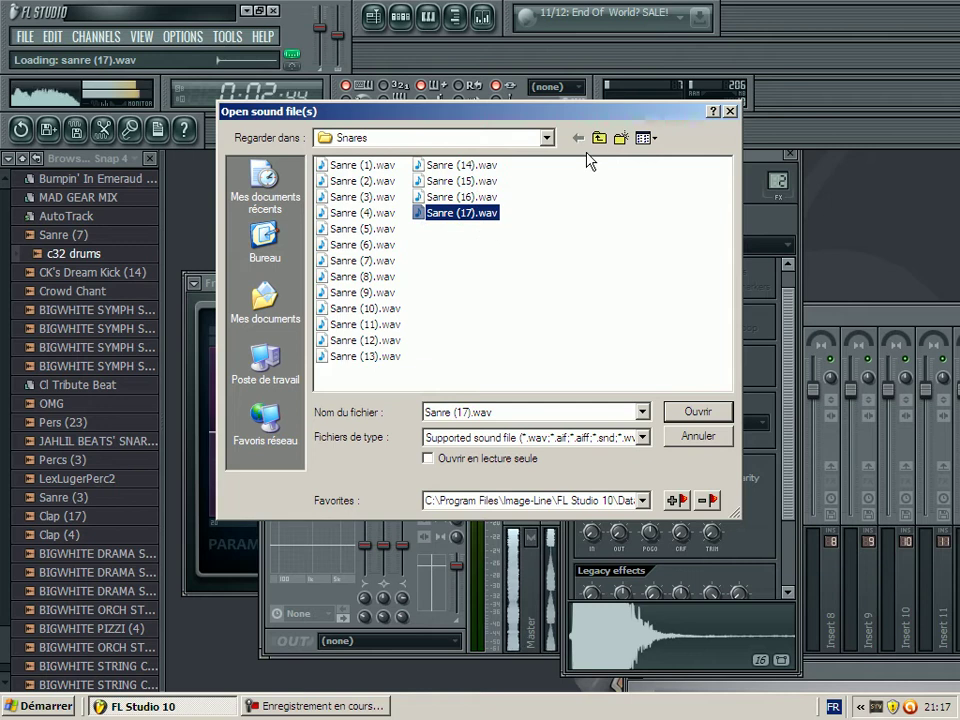
left_click(599, 137)
double_click(343, 197)
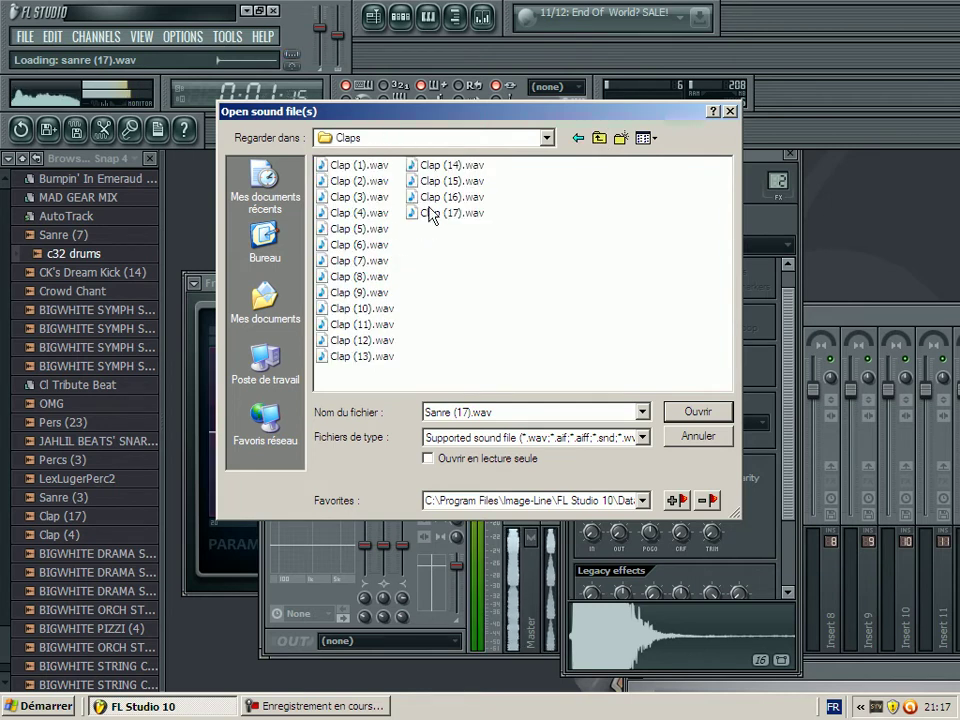
left_click(706, 412)
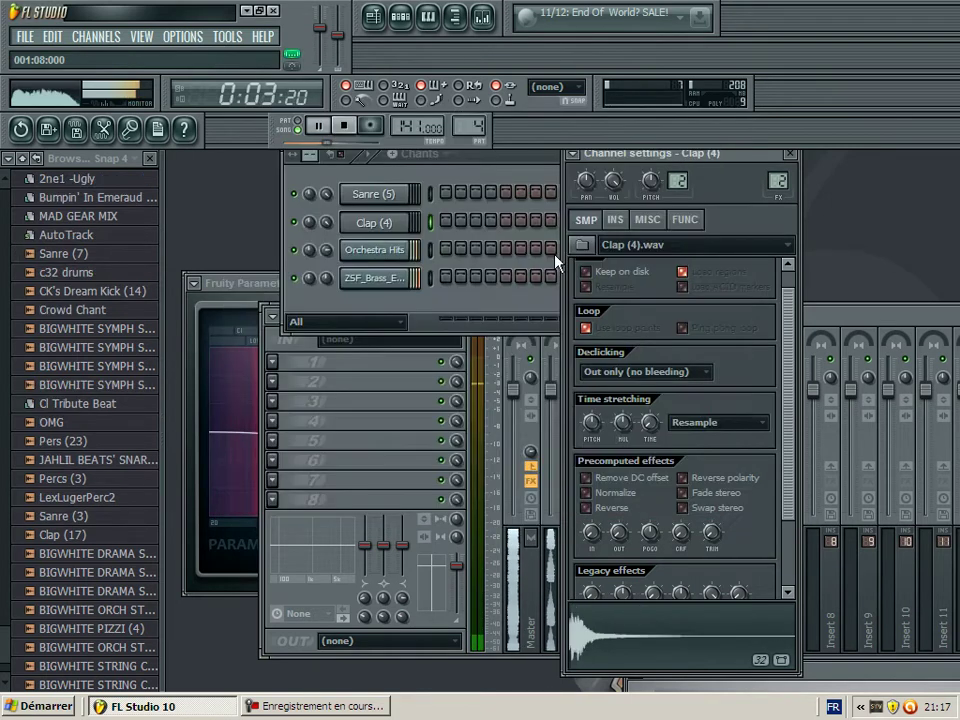
Create a new pattern named Clap in the next empty slot and activate step 9 of the Clap (4) channel.
left_click(410, 162)
left_click(420, 158)
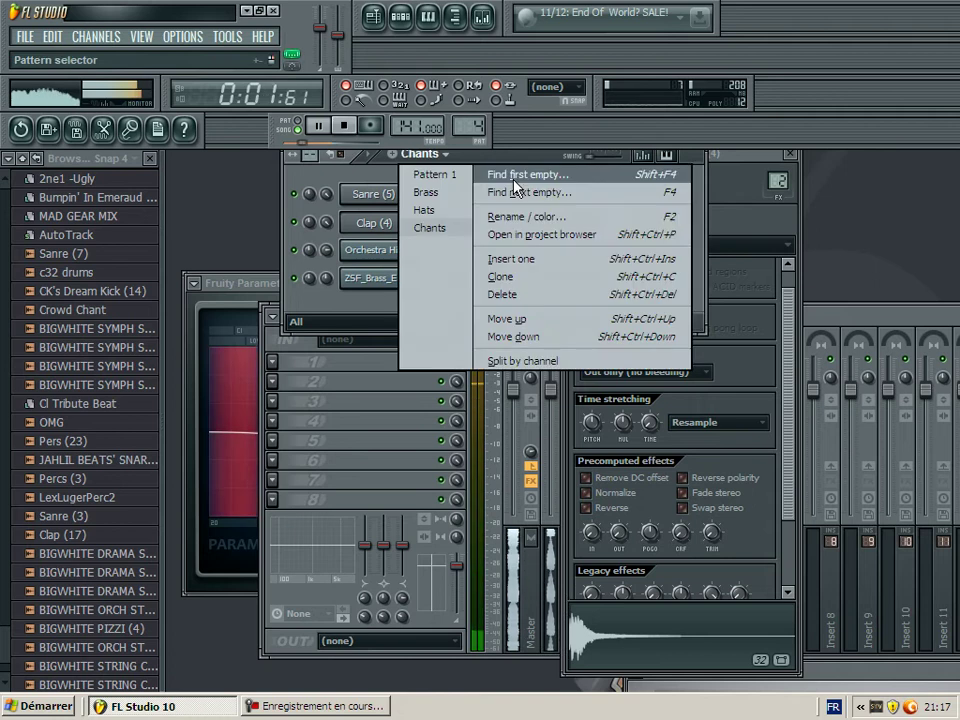
left_click(522, 193)
type("Clap")
key("Return")
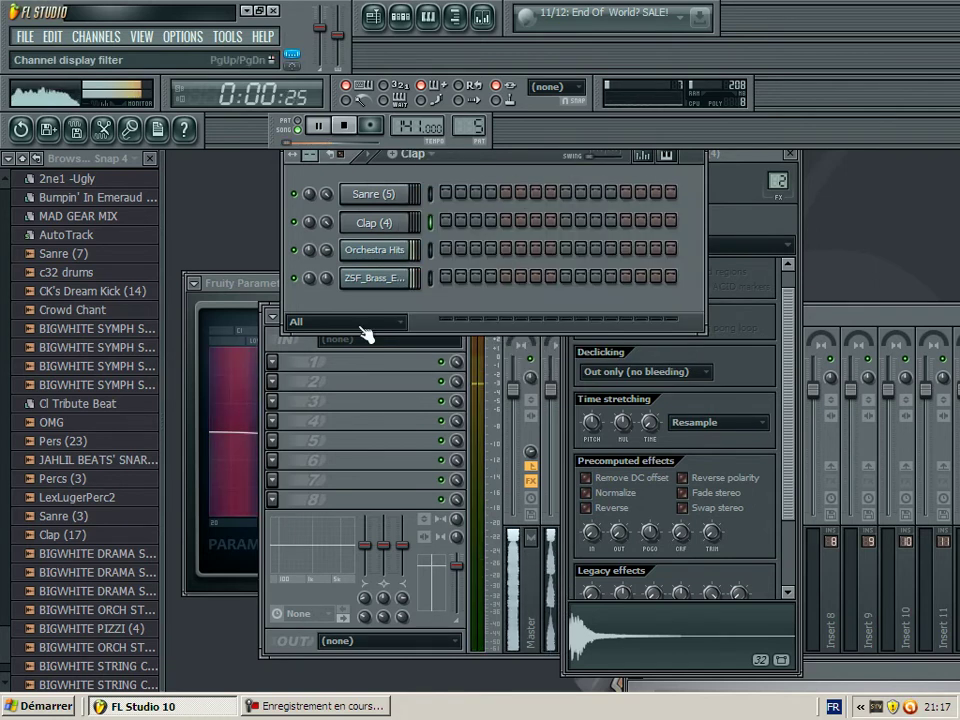
left_click(566, 220)
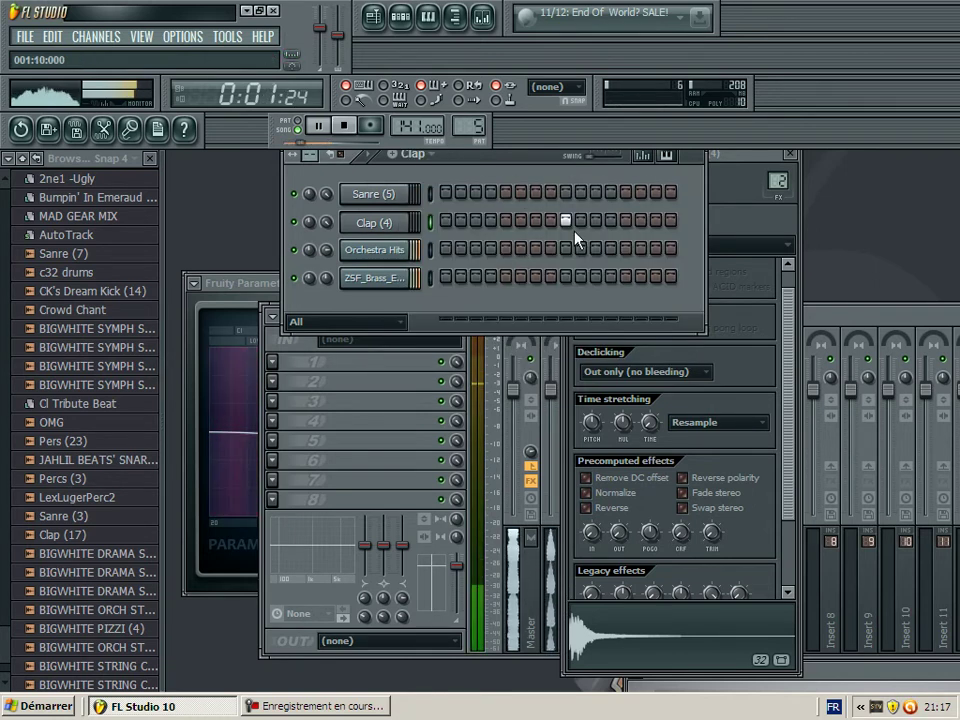
left_click(370, 223)
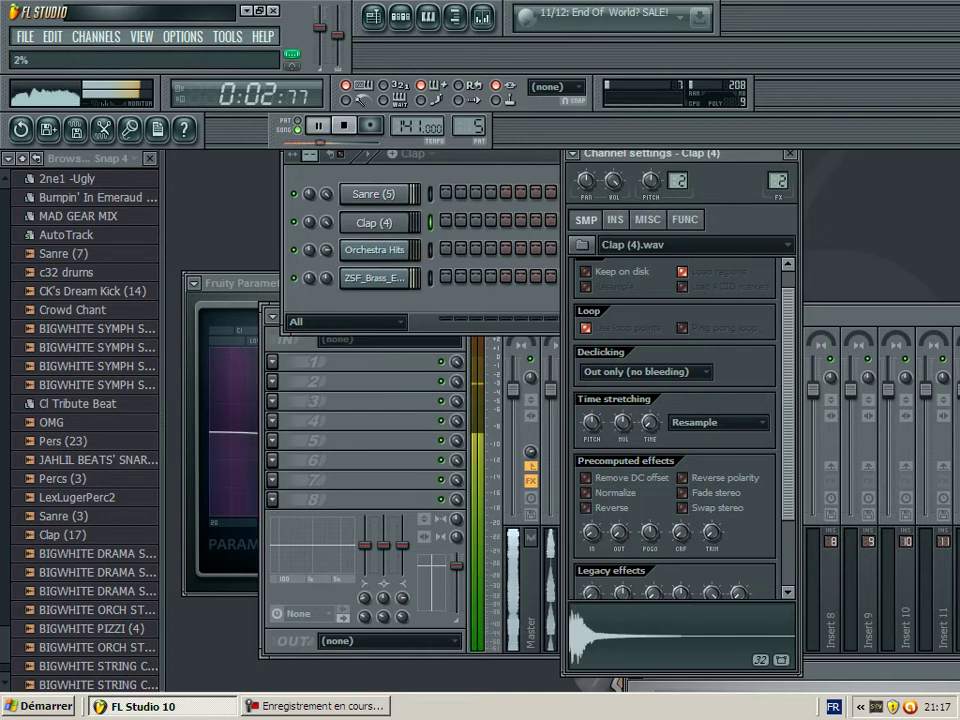
Place two Clap pattern clips on playlist Track 4 at bars 1 and 2.
key("F5")
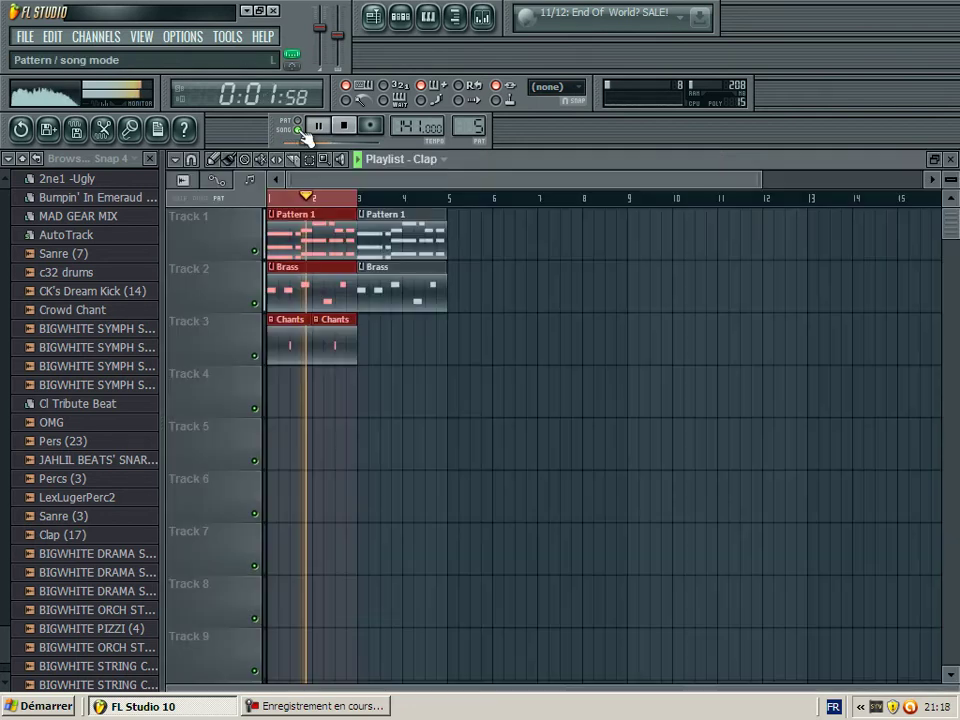
left_click(281, 392)
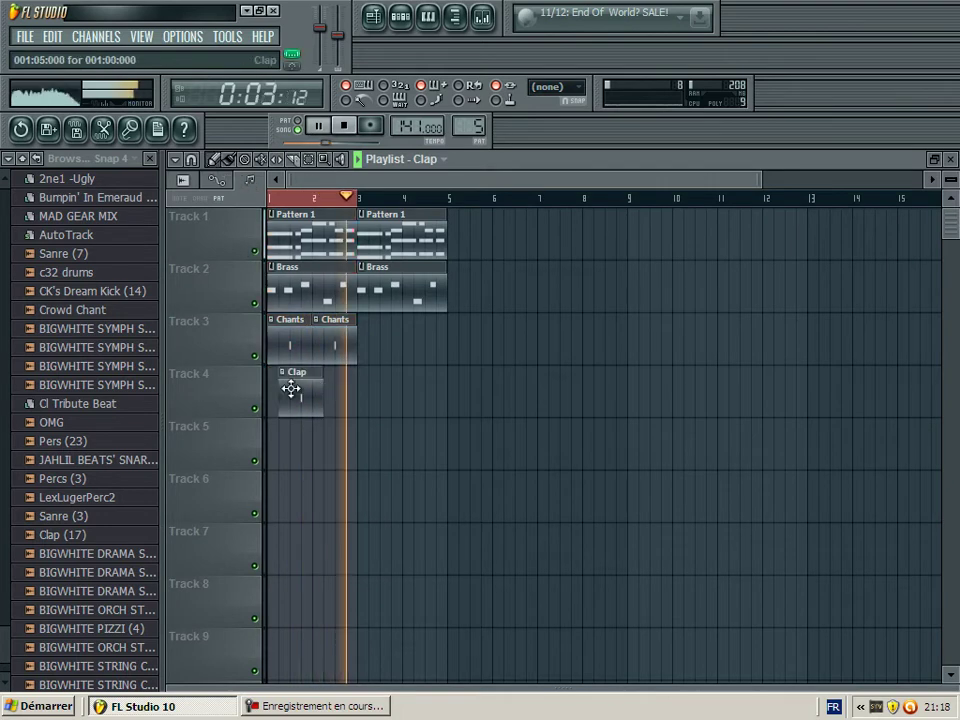
left_click(318, 392)
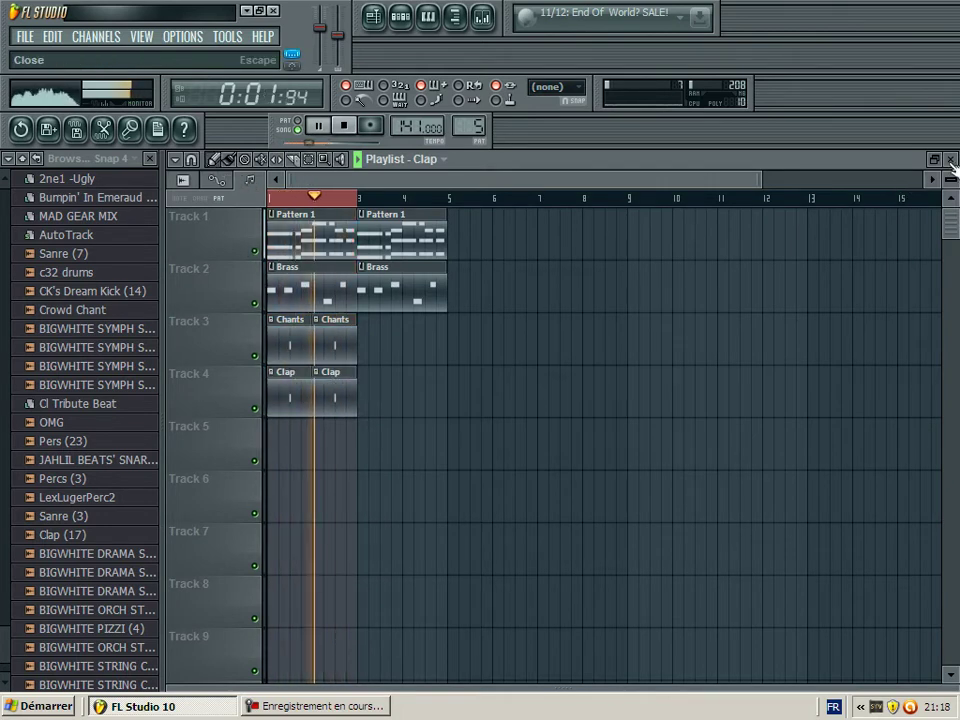
key("F5")
Replace the Sanre (5) channel's sample with Clap (17).wav from the Claps folder of the 1017 BrickSquad Kit.
left_click(660, 244)
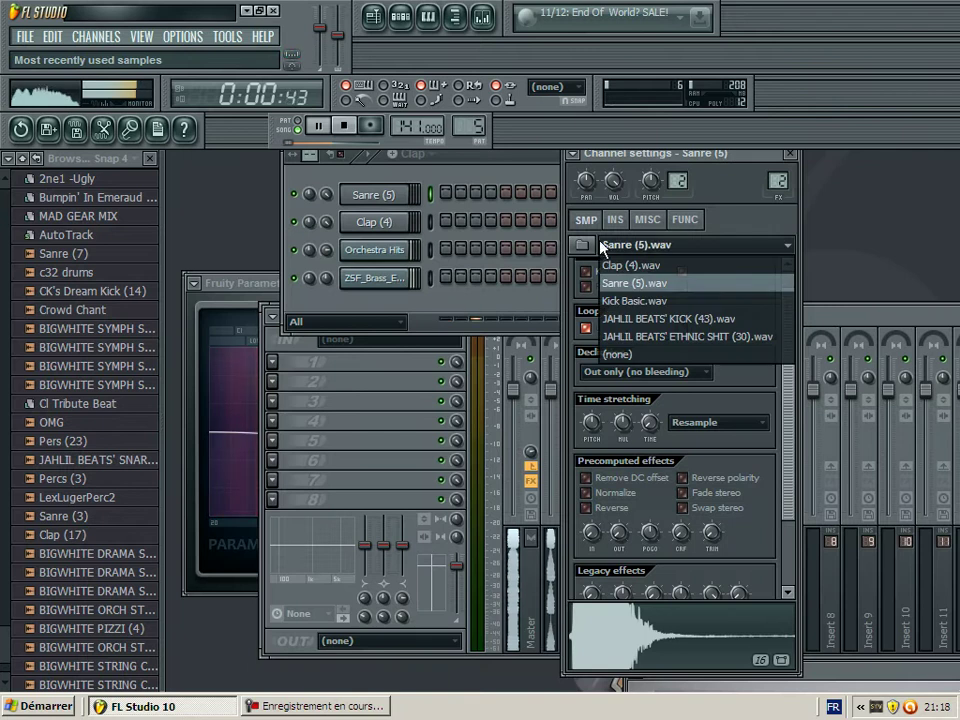
left_click(580, 244)
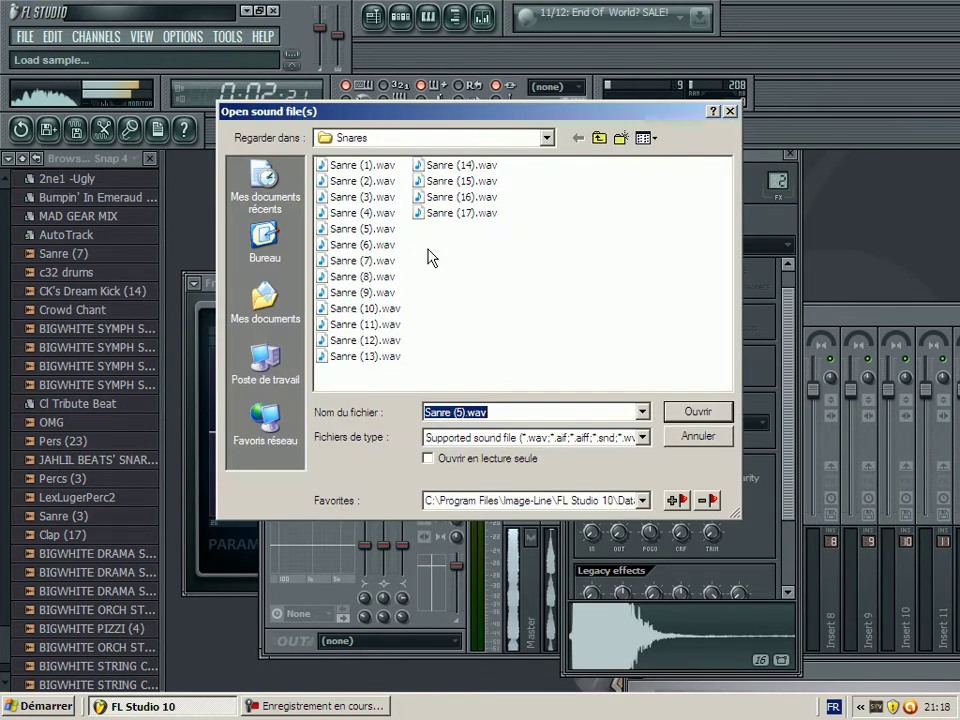
left_click(602, 139)
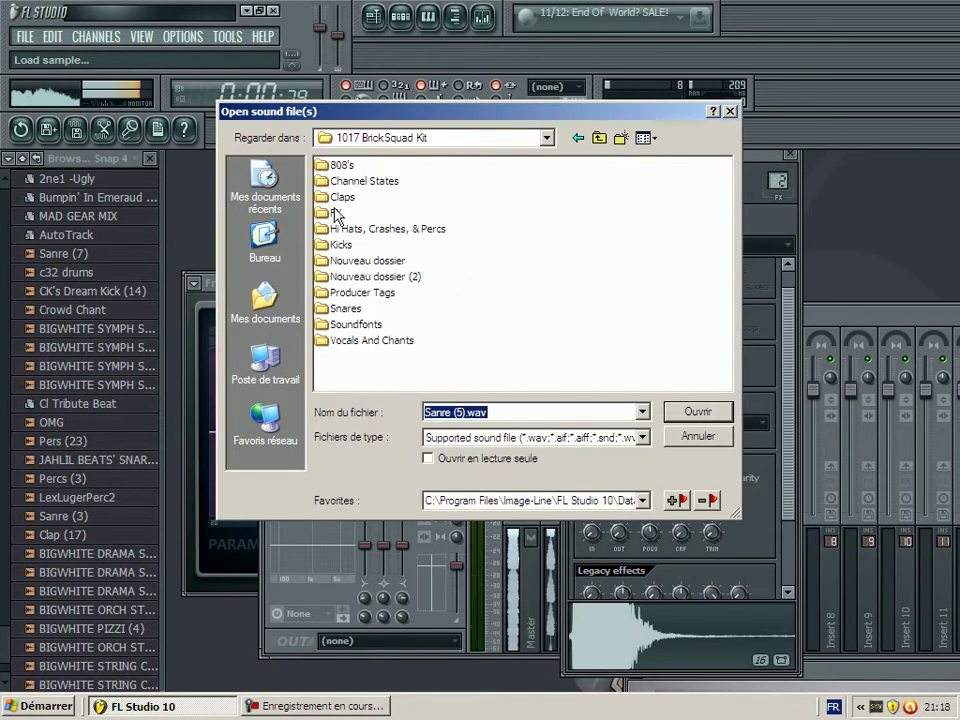
left_click(600, 138)
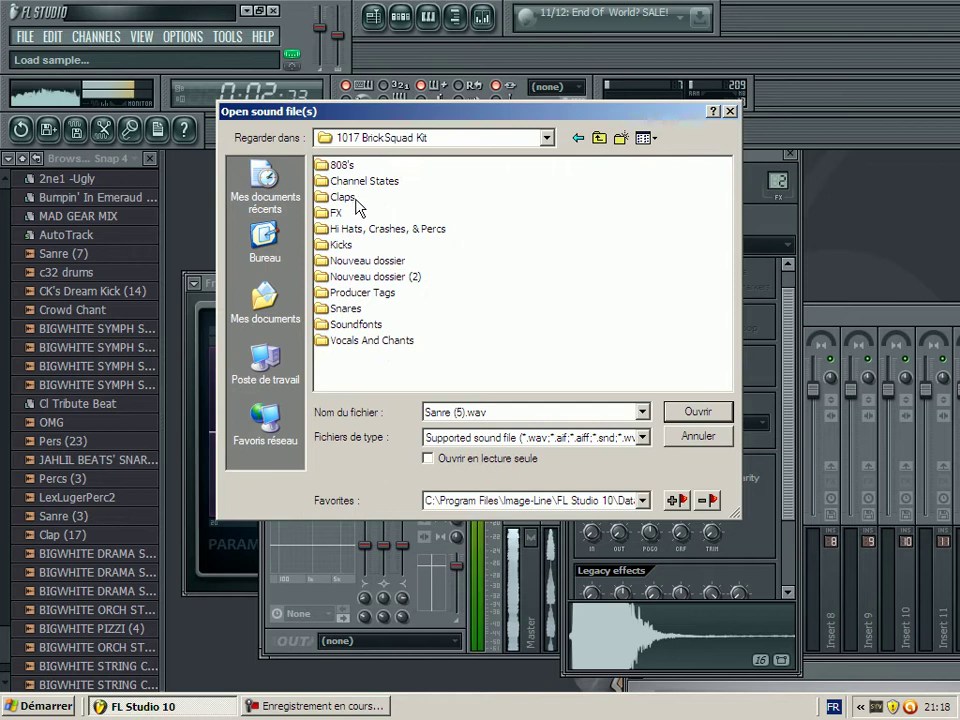
double_click(343, 197)
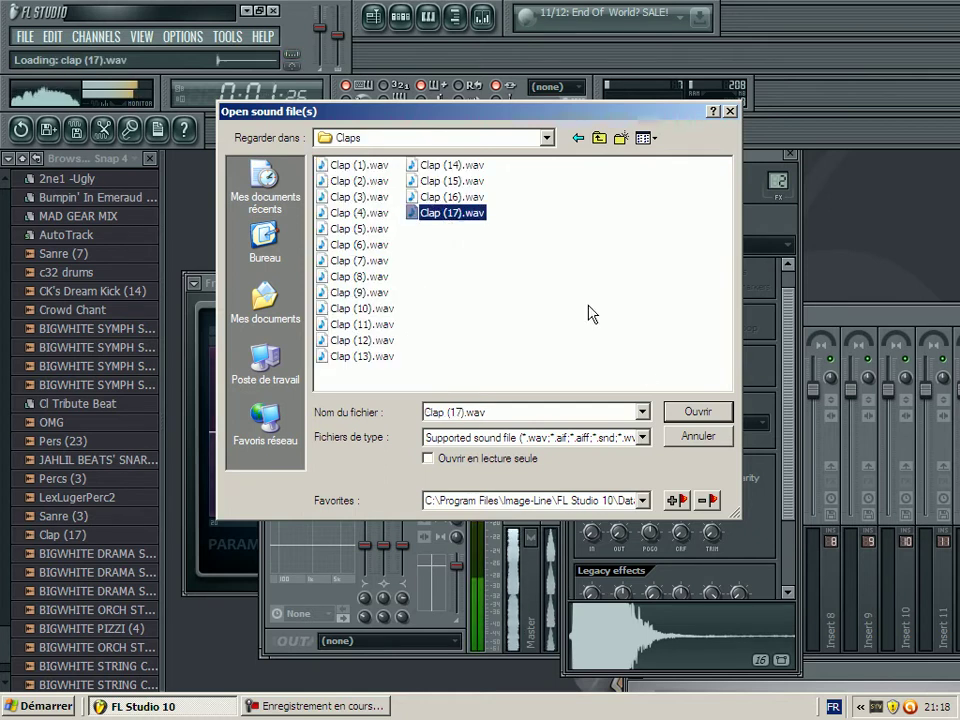
key("Return")
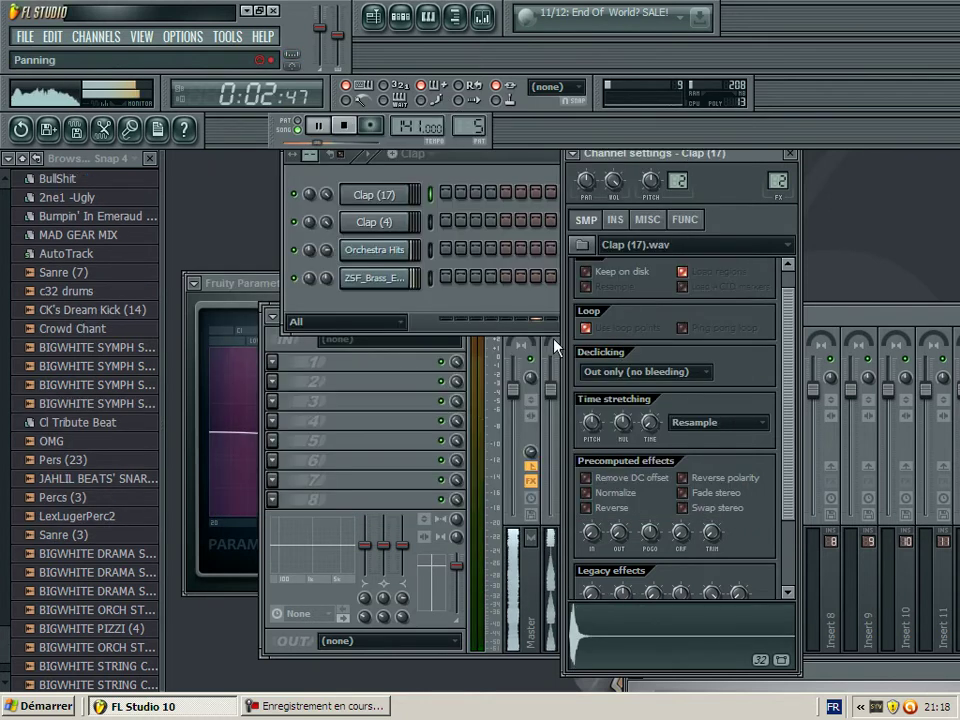
Set the Clap (17) channel's volume to about 86% and clone the Clap (4) channel.
left_click(373, 222)
left_click(380, 196)
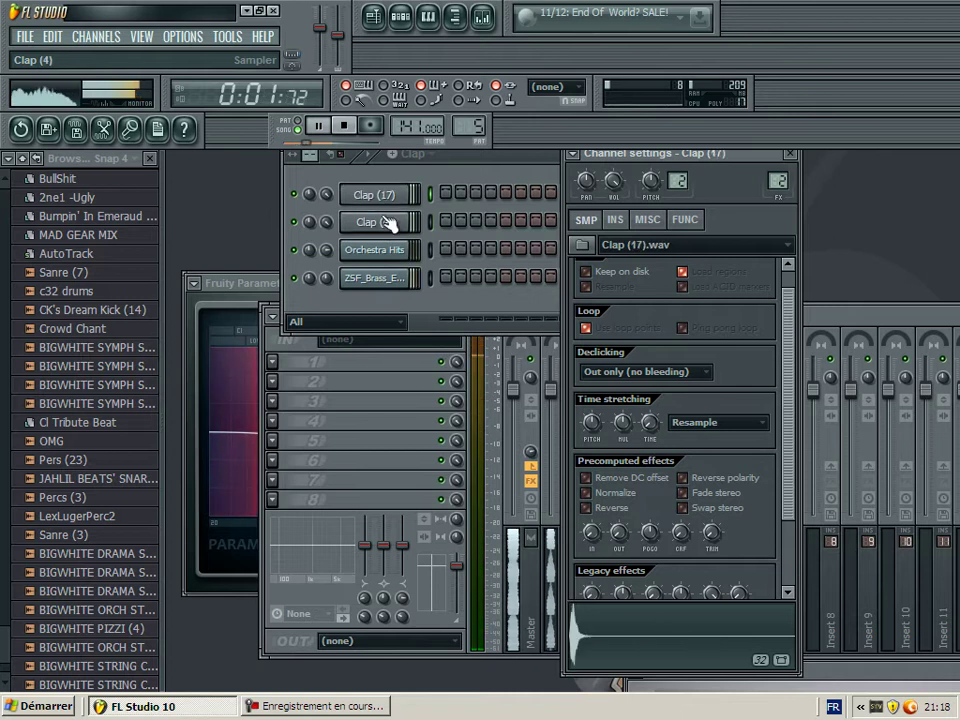
left_click(384, 222)
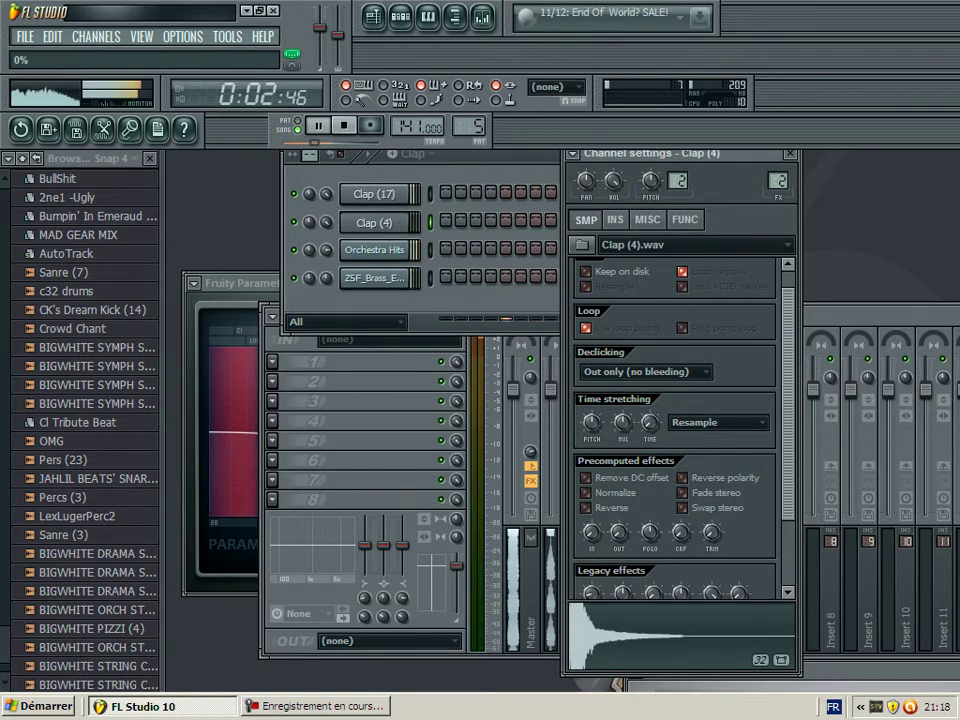
left_click(365, 218)
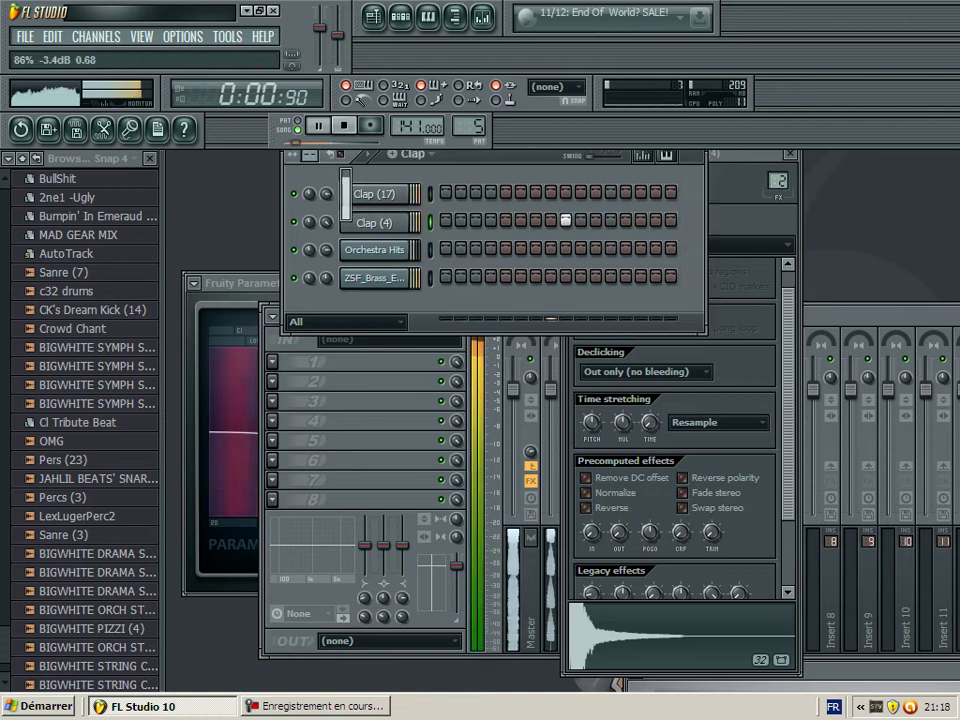
right_click(365, 221)
left_click(445, 452)
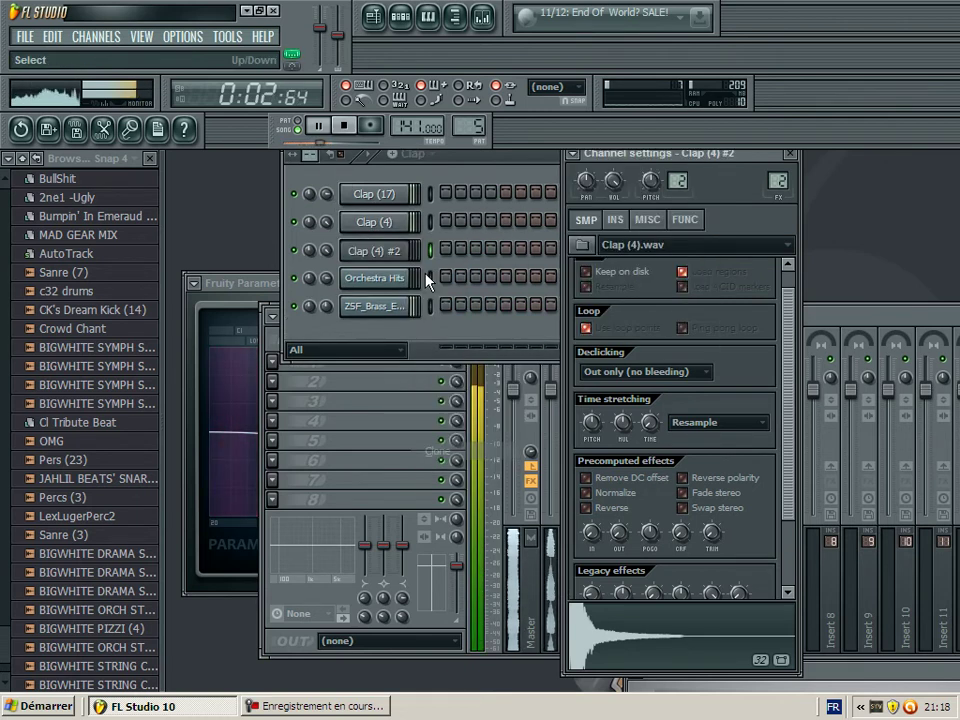
Load the c32 drums sample from the browser into the cloned Clap (4) #2 channel.
left_click(583, 246)
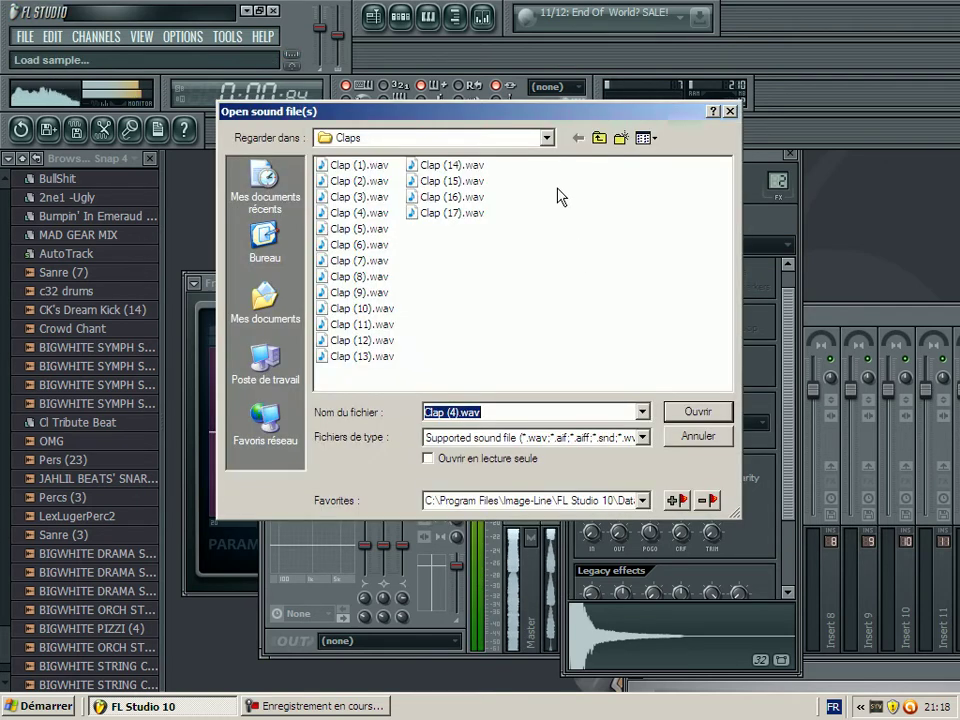
left_click(600, 138)
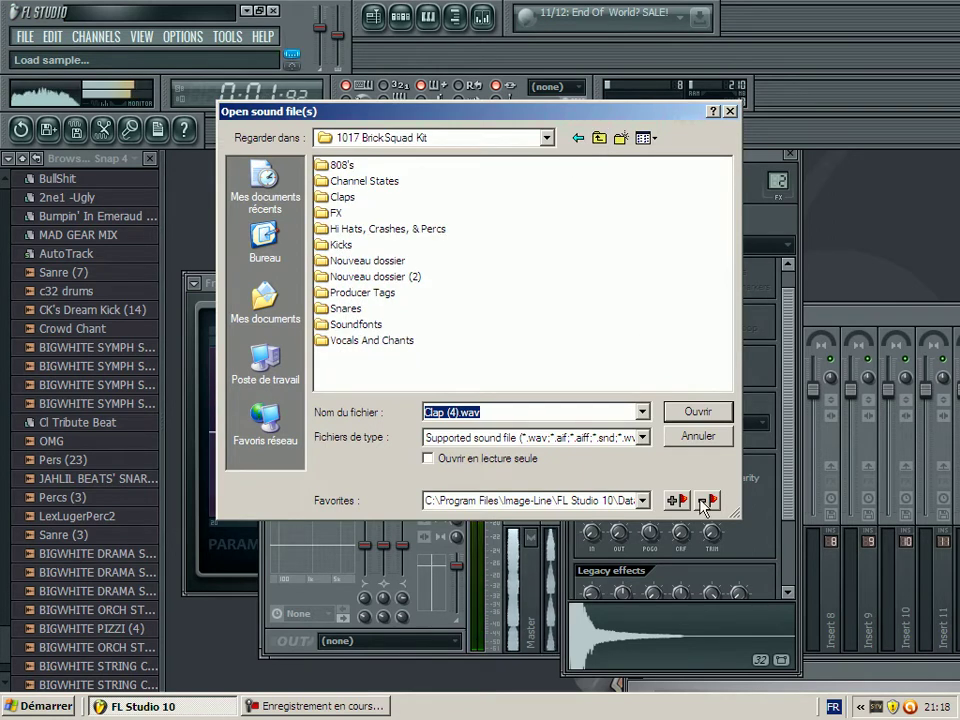
left_click(697, 436)
left_click_drag(70, 291, 365, 258)
left_click(565, 220)
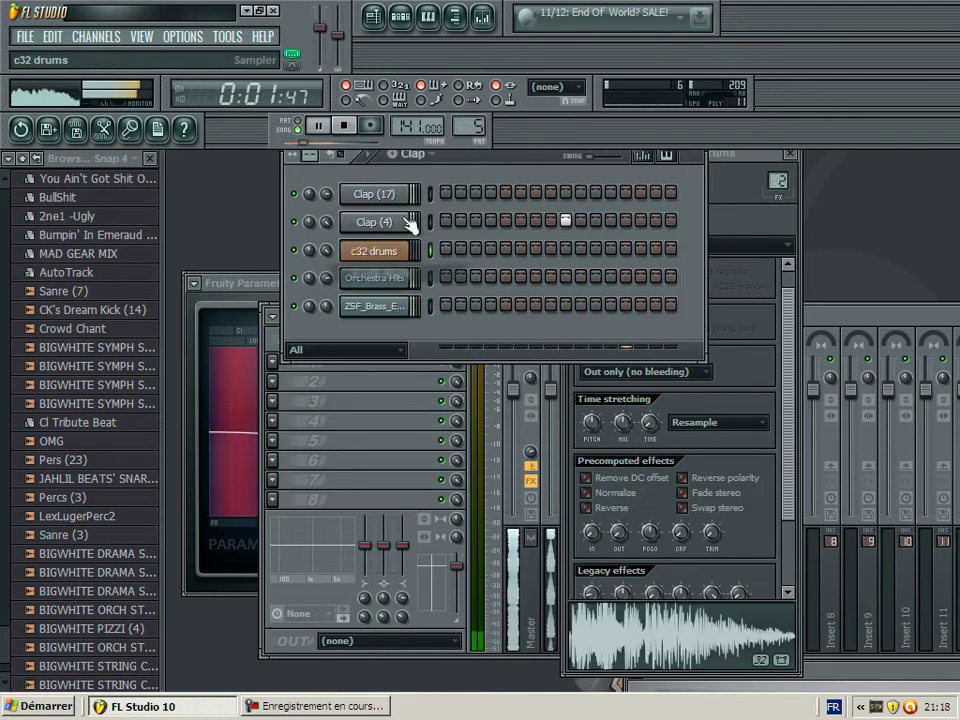
Readjust the Clap (17) channel's volume and open its channel settings.
left_click(357, 258)
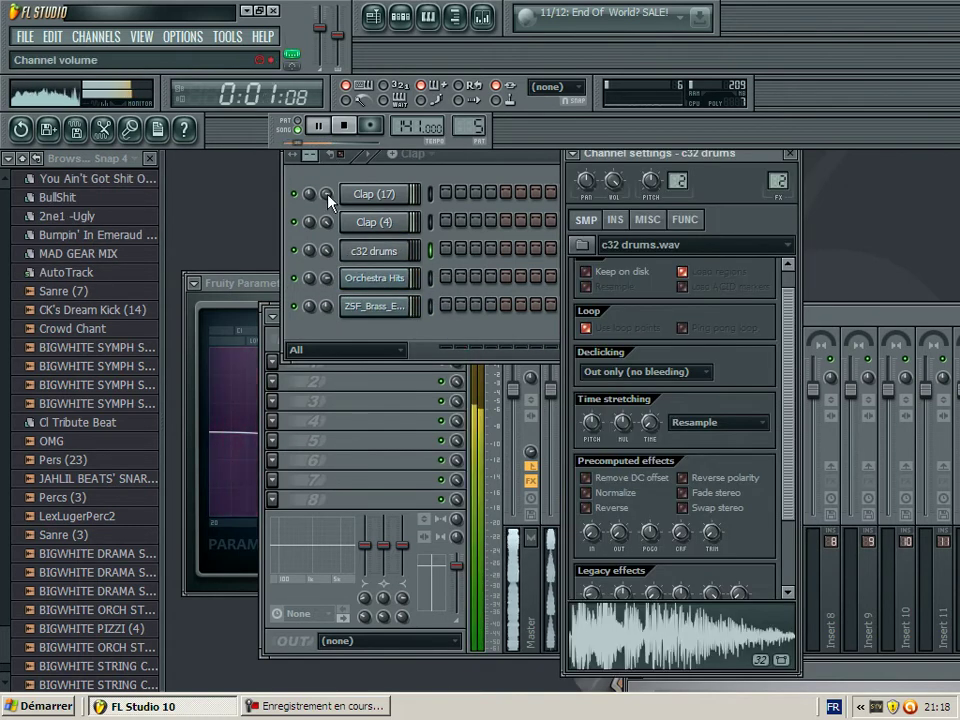
left_click(330, 192)
left_click(365, 193)
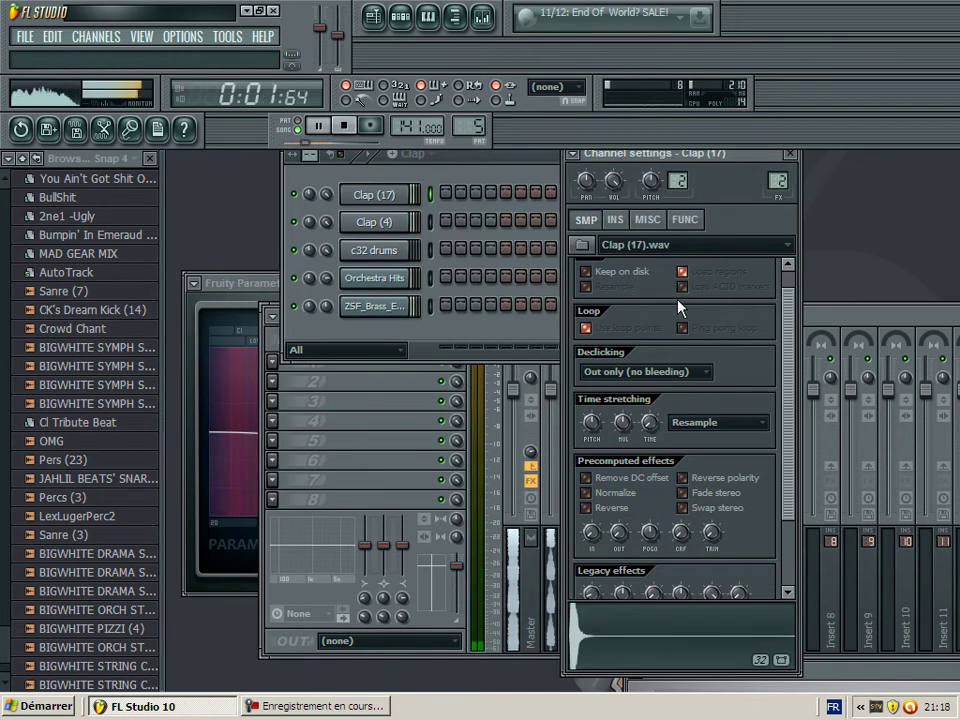
Assign the c32 drums and Clap (4) channels to free mixer tracks.
left_click(373, 250)
left_click(572, 153)
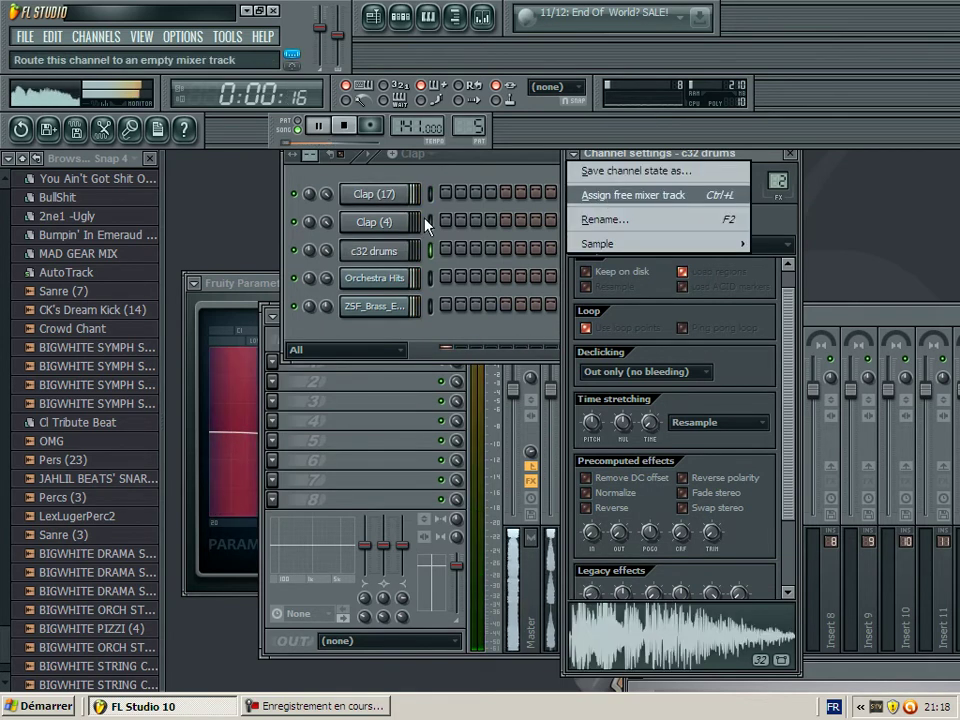
left_click(600, 195)
left_click(373, 221)
left_click(572, 153)
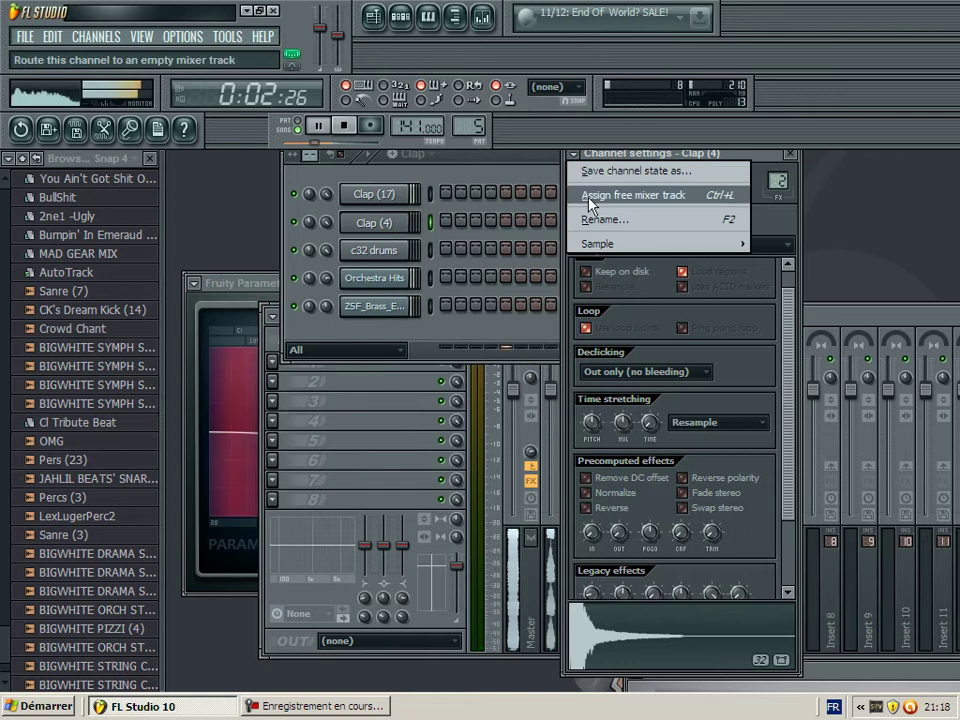
left_click(600, 195)
Check the mixer track assignment of the Clap (17), c32 drums, Orchestra Hits and brass channels in their settings.
left_click(390, 195)
left_click(385, 252)
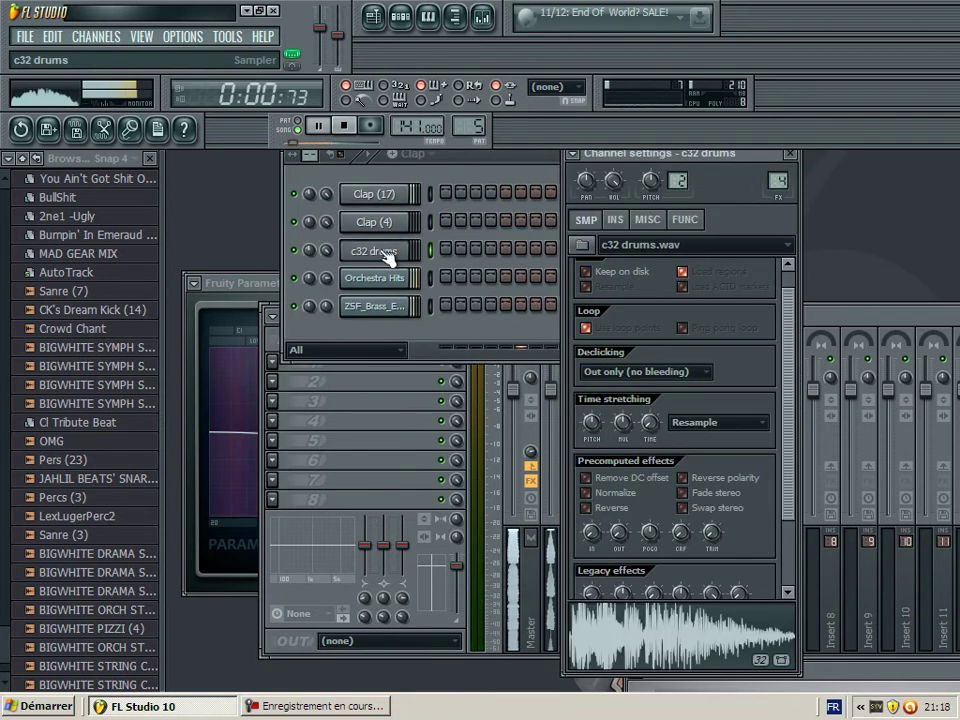
left_click(357, 276)
left_click(381, 304)
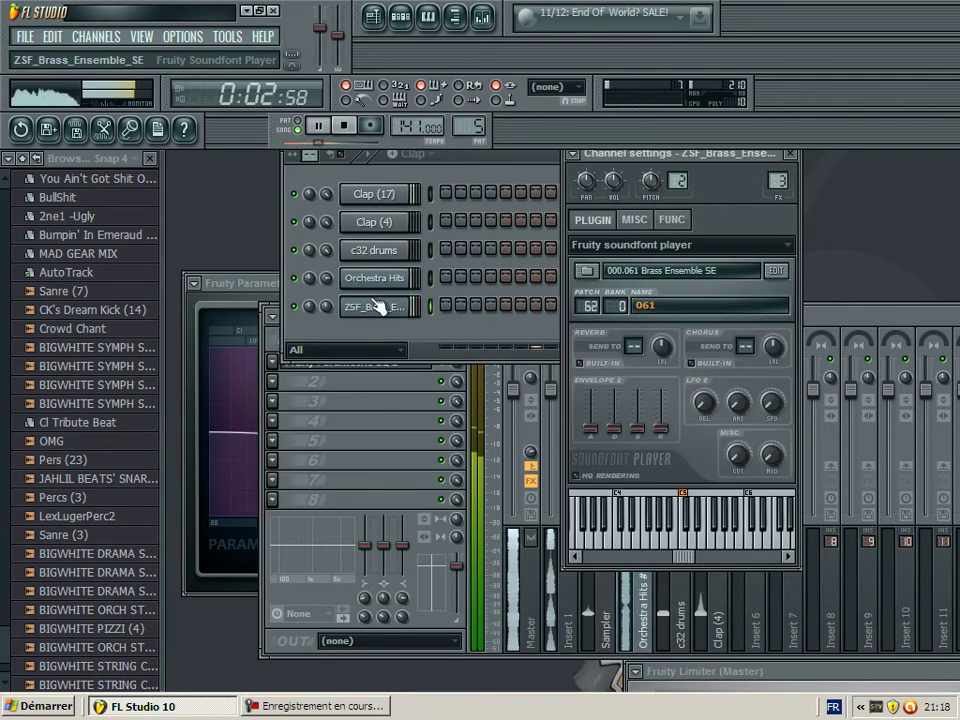
left_click(388, 278)
left_click(392, 251)
left_click(390, 196)
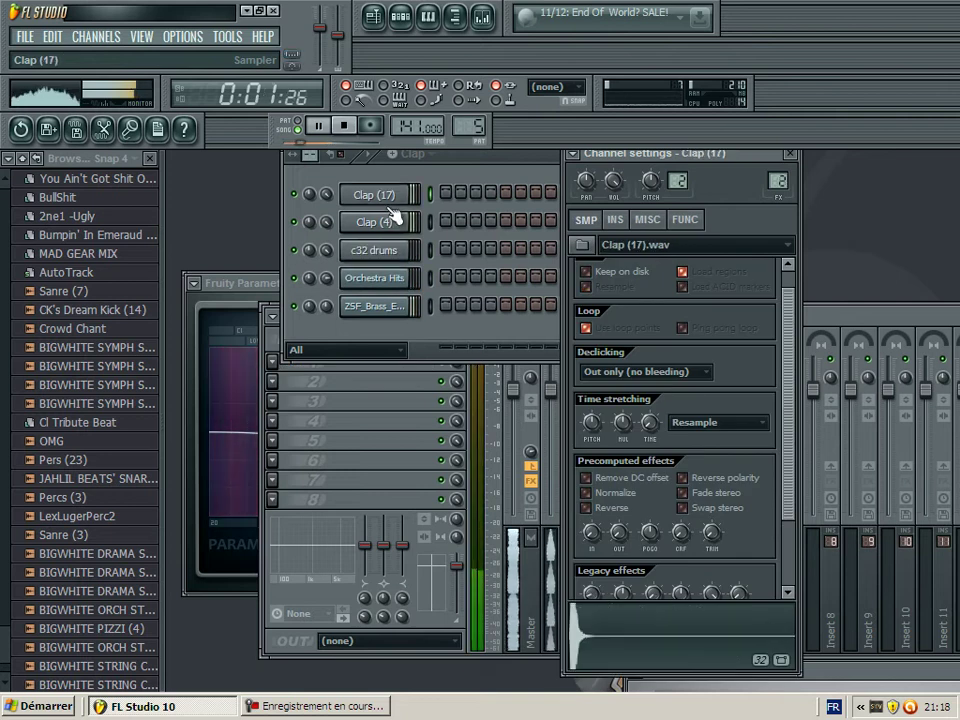
Add Chants clips on playlist Track 3 and Clap clips on Track 4 at bars 3 and 4, and close the playlist.
left_click(297, 130)
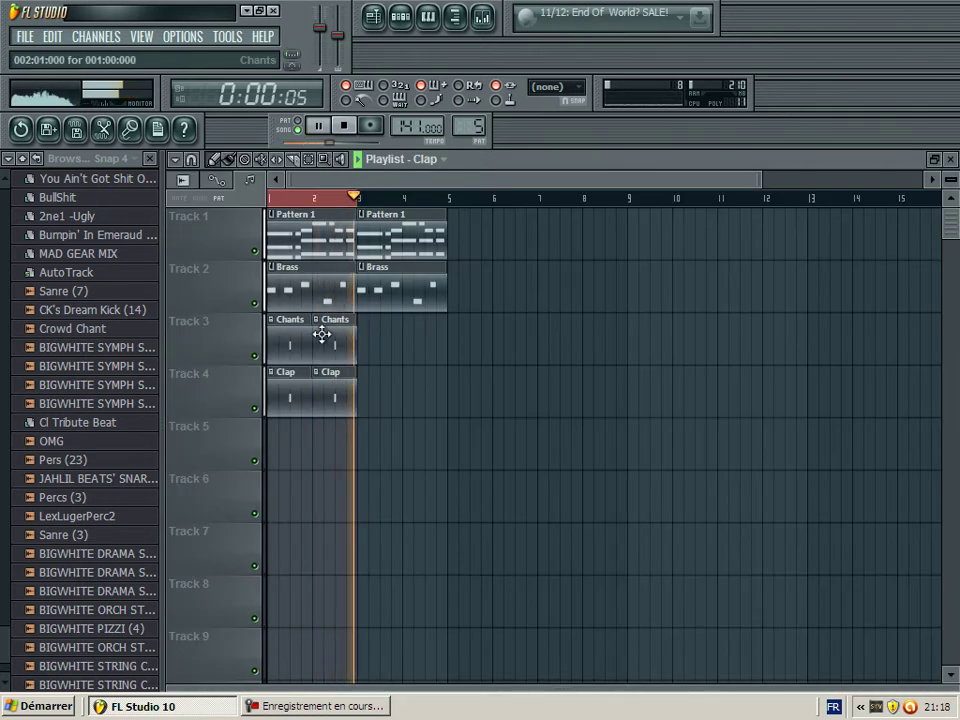
left_click(364, 337)
left_click(405, 337)
left_click(336, 390)
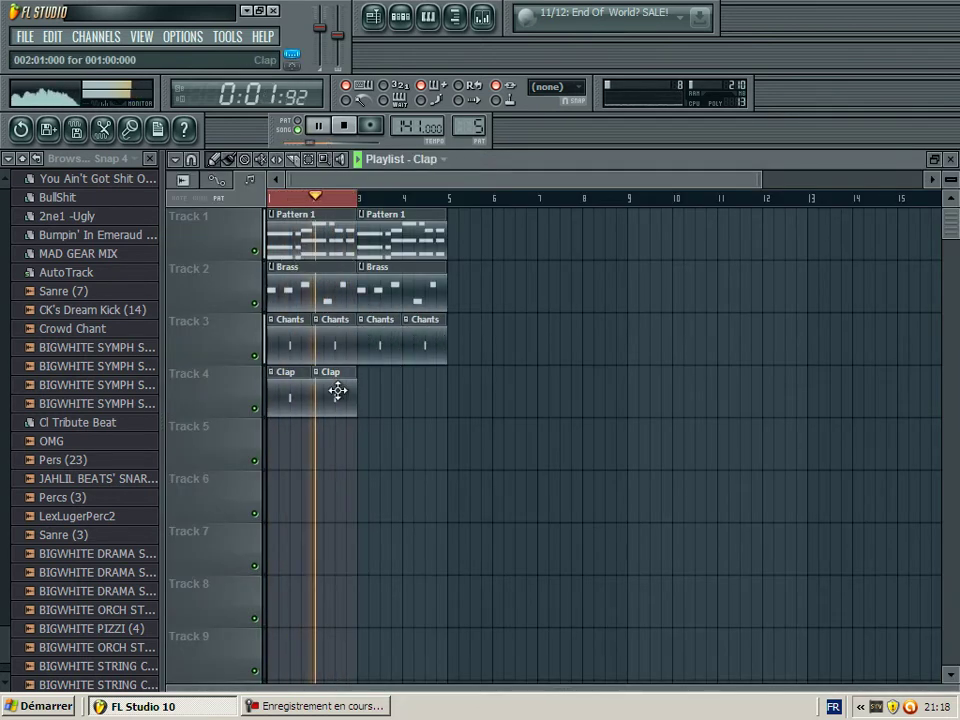
left_click(368, 395)
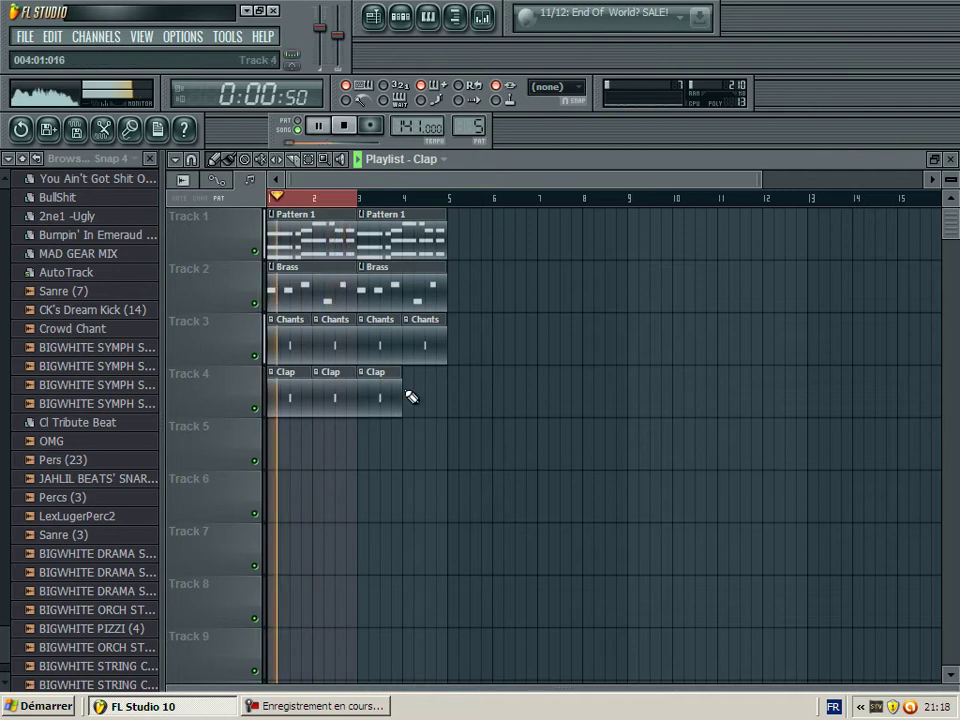
left_click(408, 395)
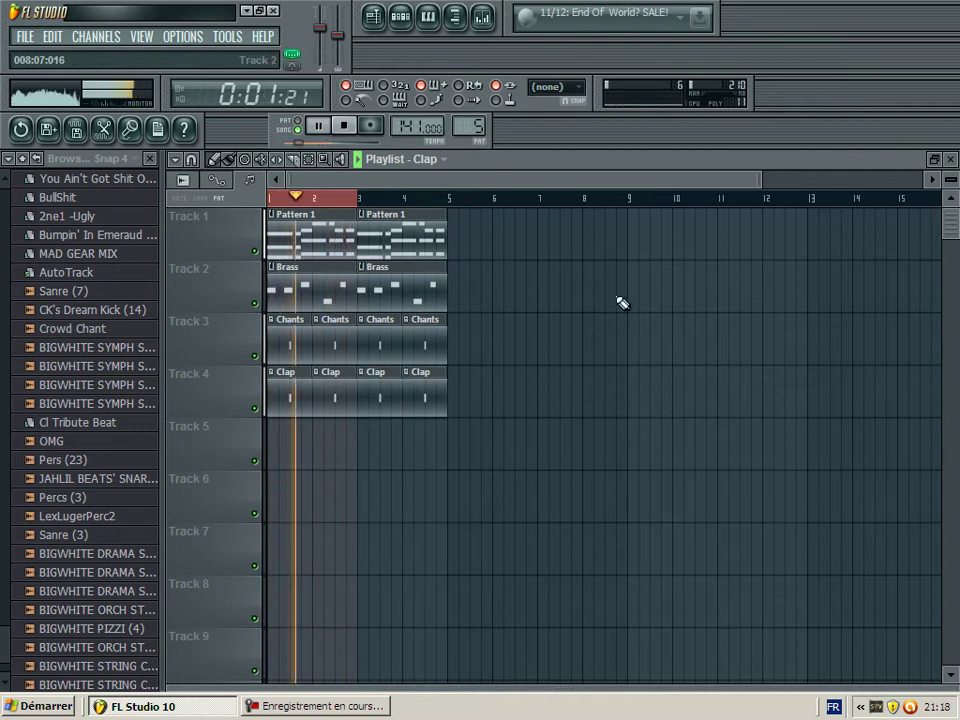
left_click(949, 159)
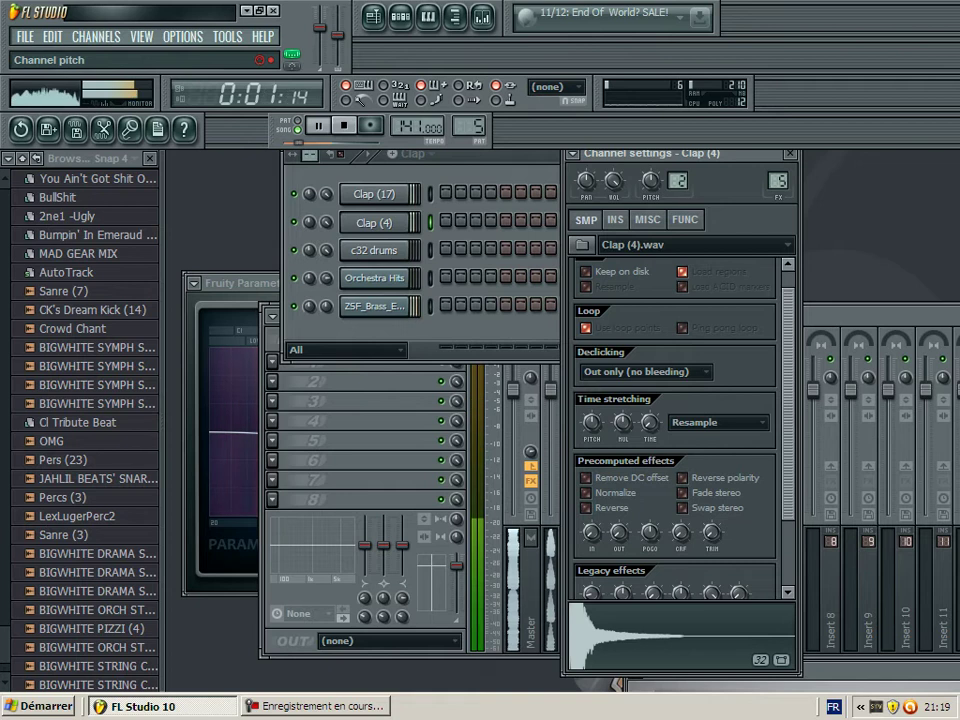
Detune the c32 drums channel to about -16 cents and open the settings of the Clap (4) and Clap (17) channels.
left_click(397, 257)
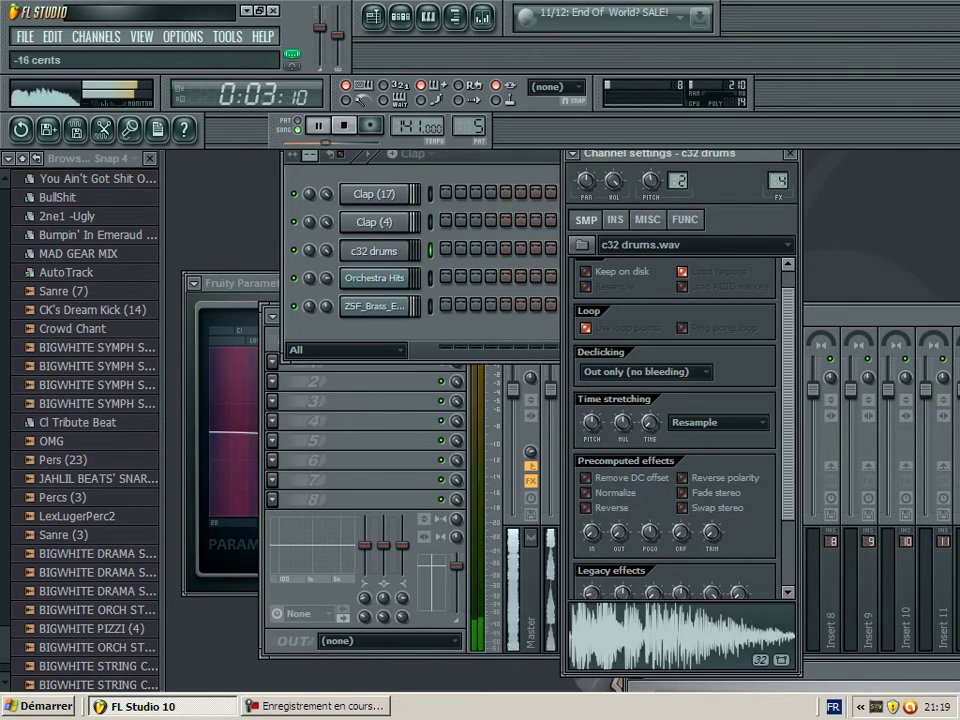
left_click(403, 224)
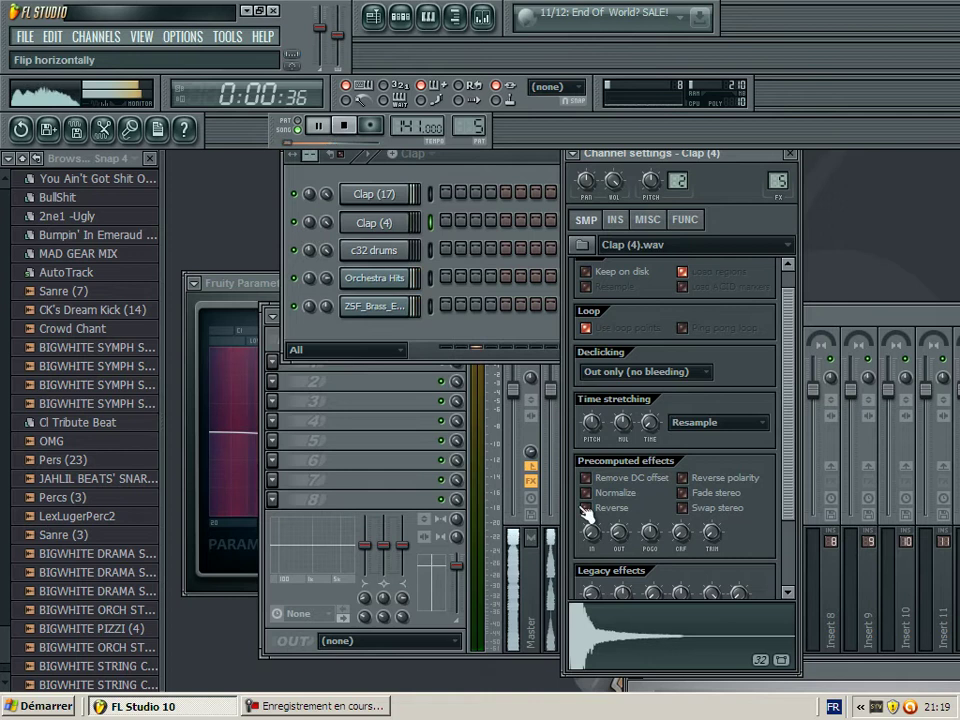
left_click(359, 195)
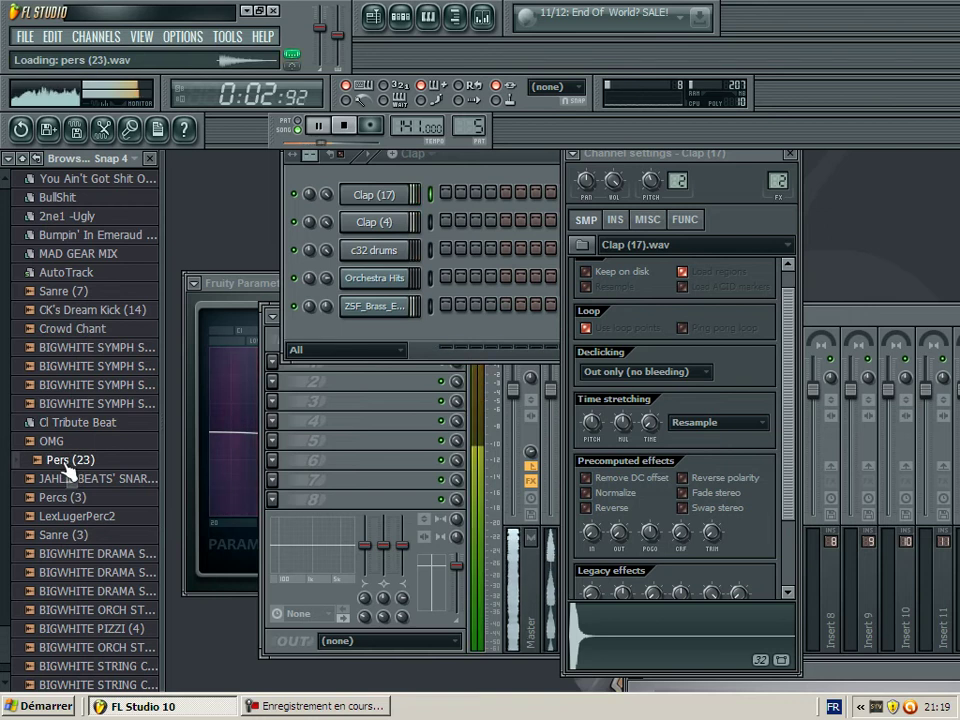
Add the Pers (23) sample as a new channel and create an empty pattern named Htas.
left_click_drag(356, 332, 354, 329)
left_click_drag(358, 338, 450, 333)
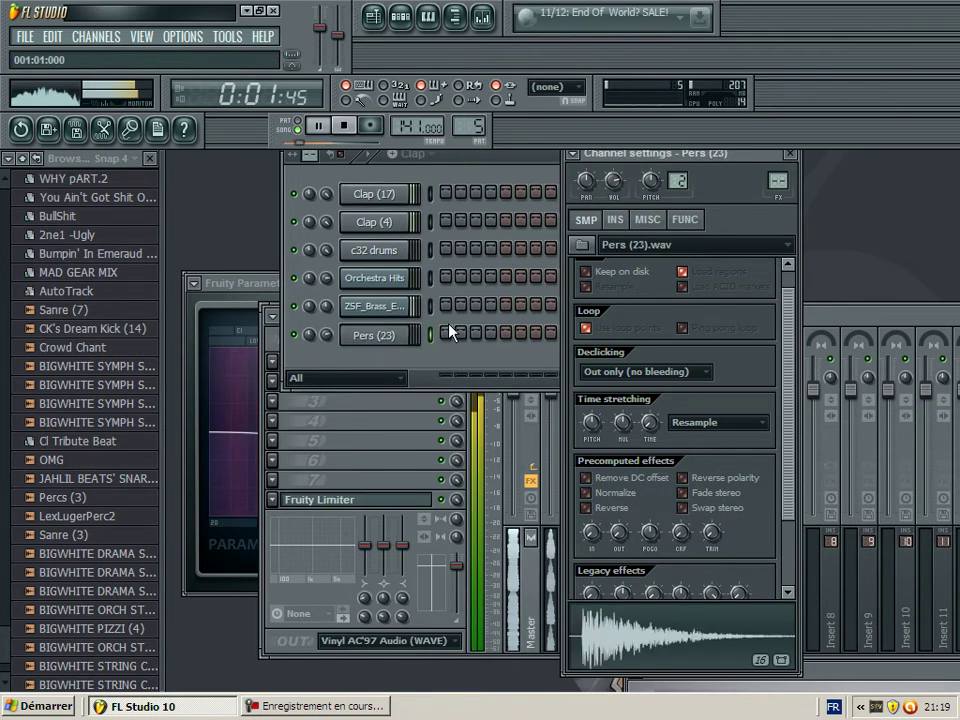
left_click(432, 163)
left_click(486, 193)
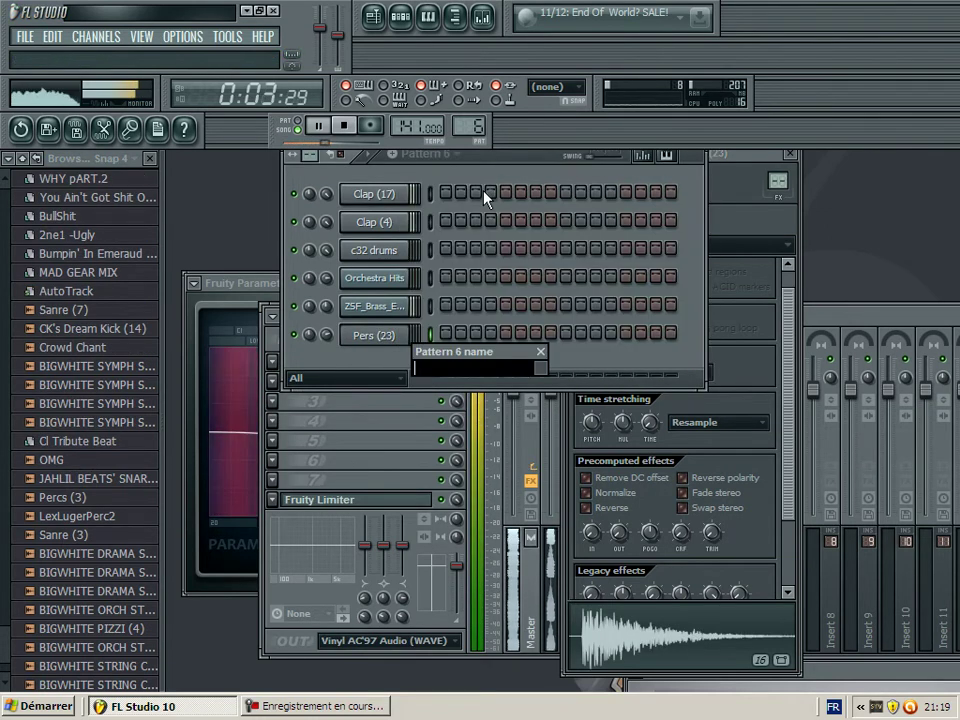
type("Htas")
key("Return")
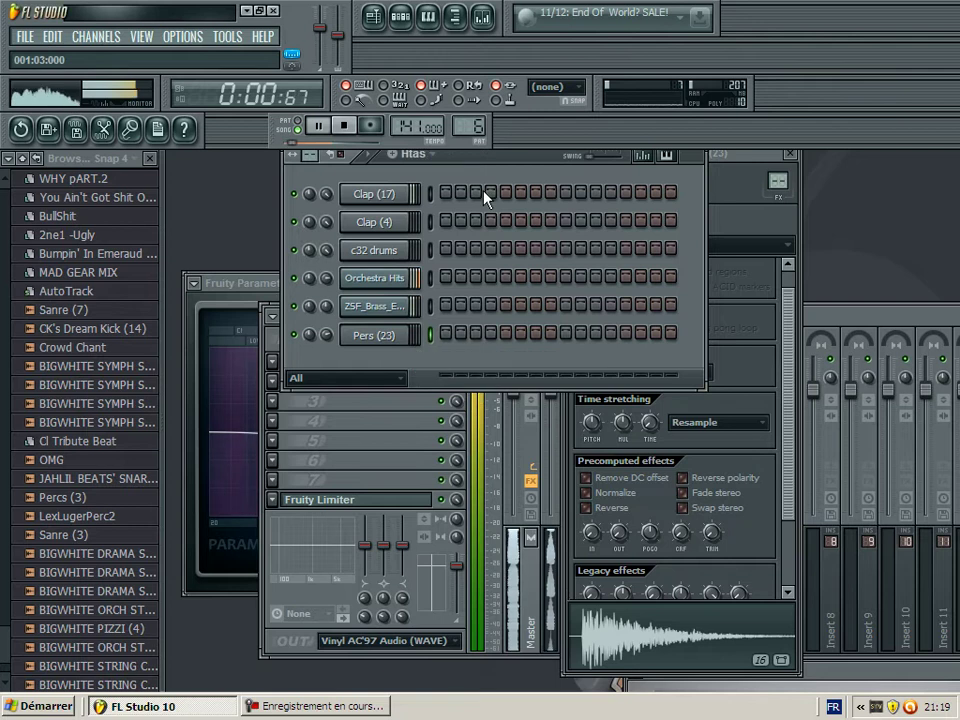
Program the Pers (23) channel in the Htas pattern with hits on steps 1, 3, 5, 6, 11 to 14 and 16.
left_click(446, 333)
left_click(476, 333)
left_click(507, 335)
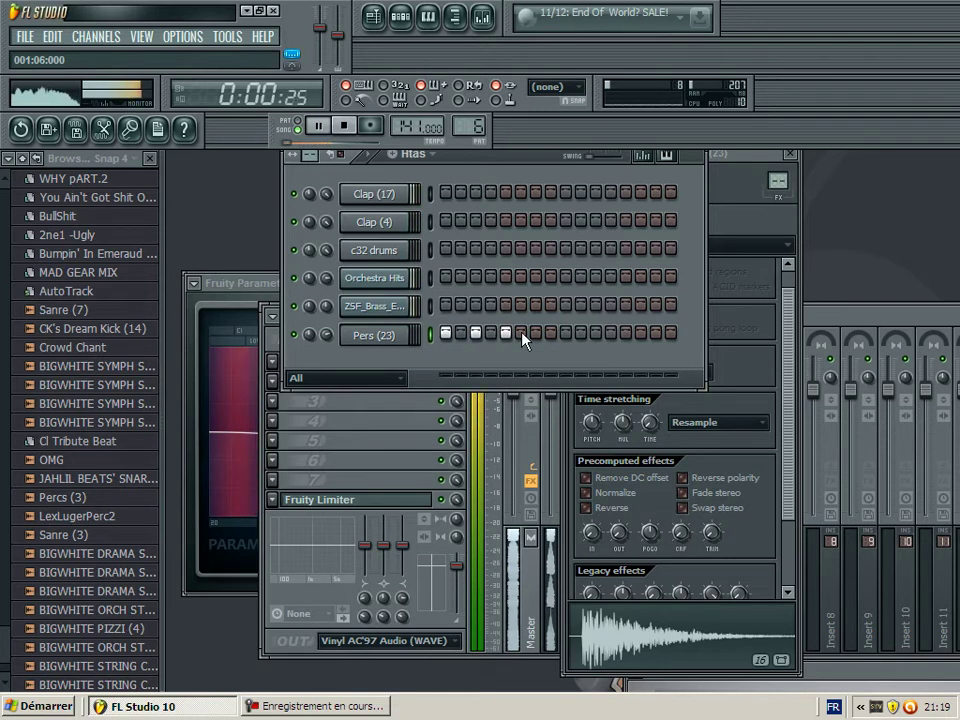
left_click(522, 335)
left_click(551, 335)
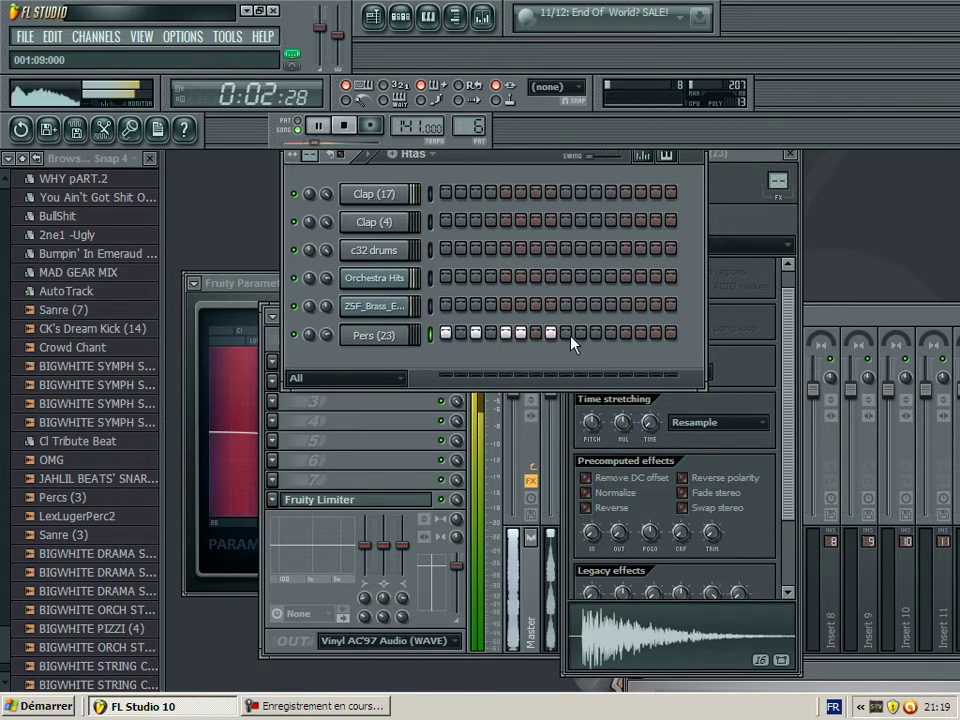
left_click(551, 335)
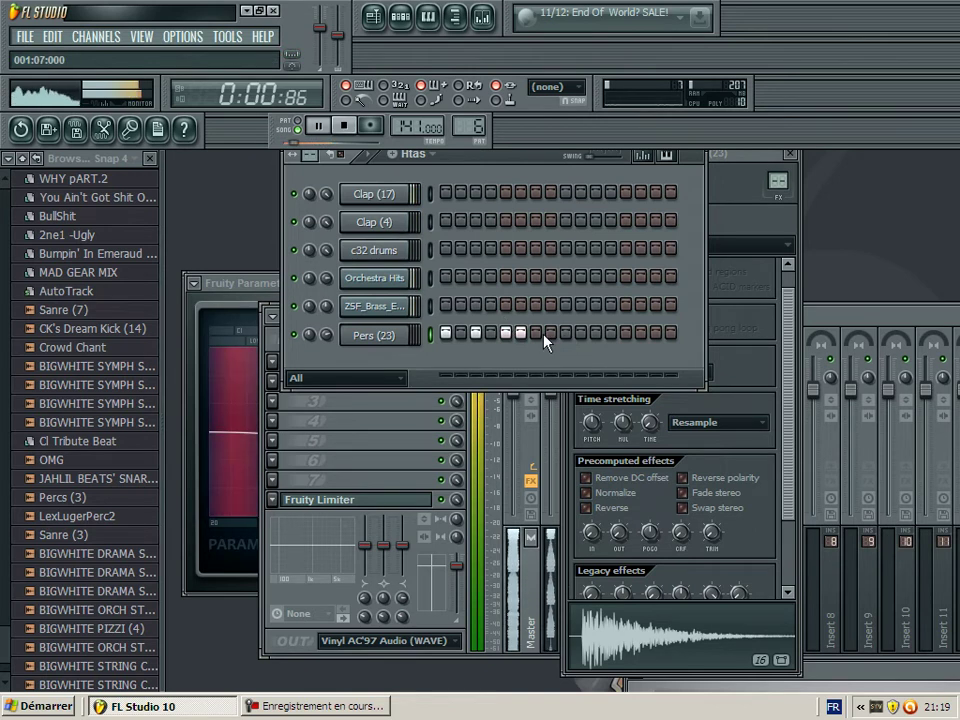
left_click(610, 334)
left_click(596, 334)
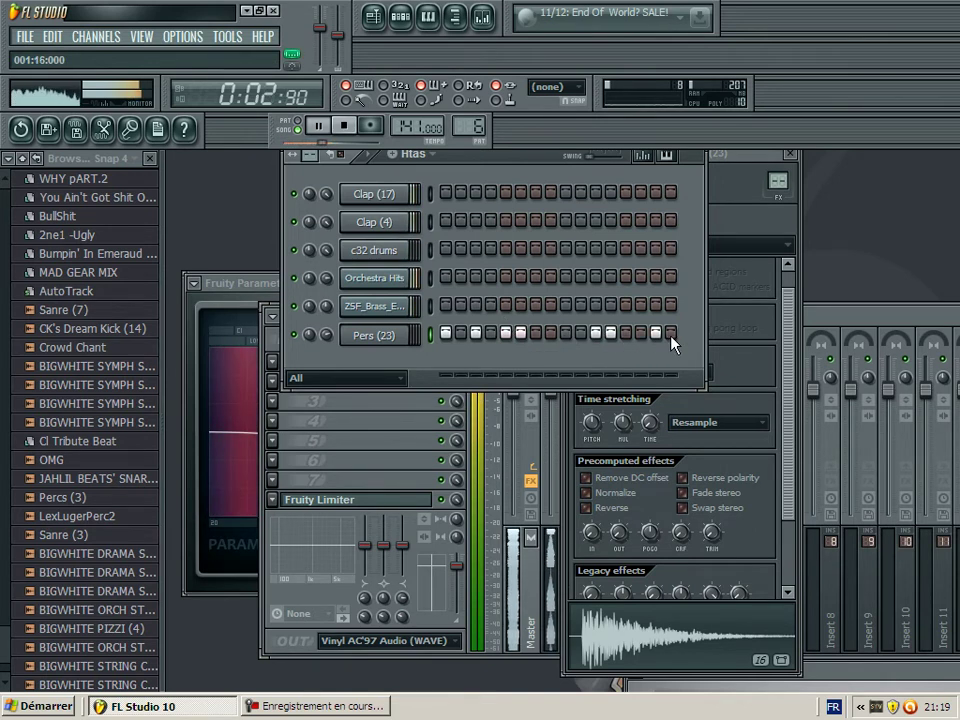
left_click(671, 334)
left_click(626, 334)
left_click(641, 334)
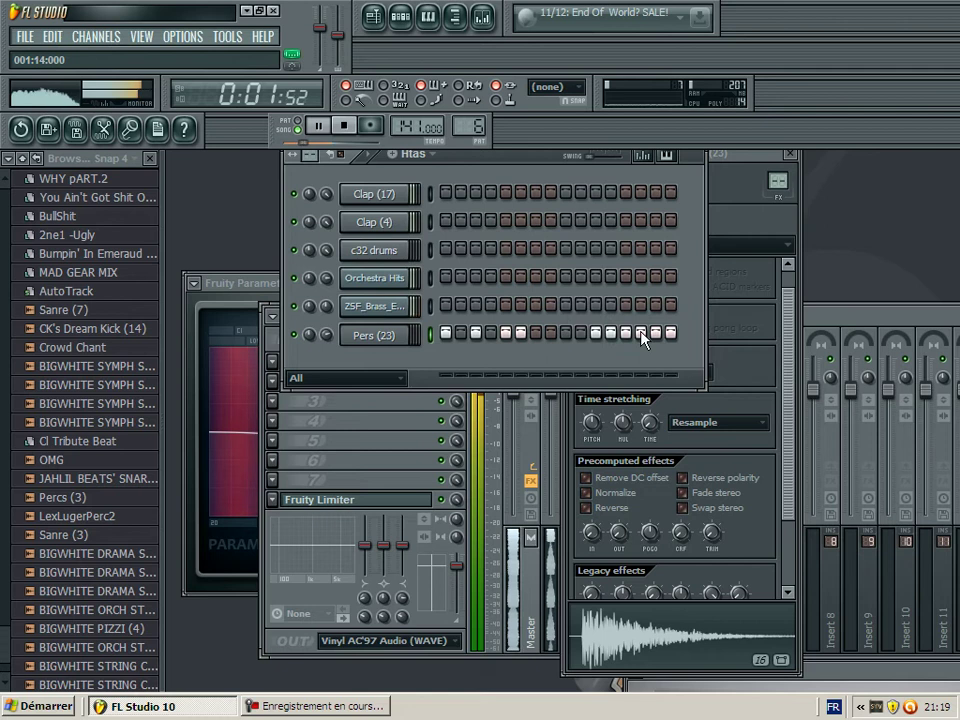
Send the Pers (23) steps to the piano roll and place Htas clips at bars 1 and 2 of playlist Track 5.
right_click(375, 340)
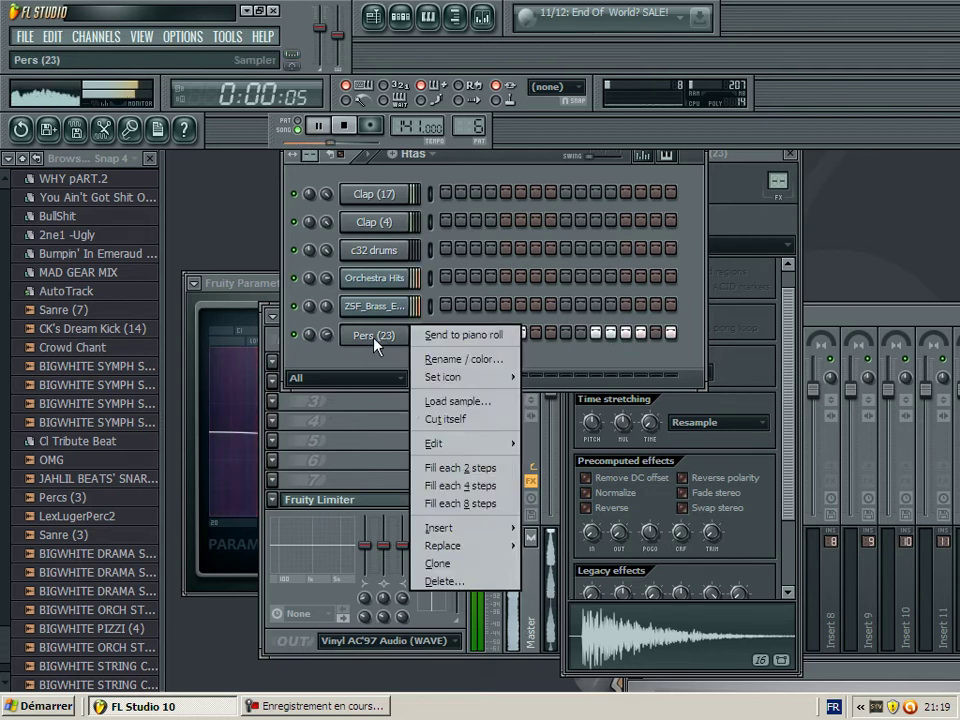
left_click(459, 336)
left_click(298, 130)
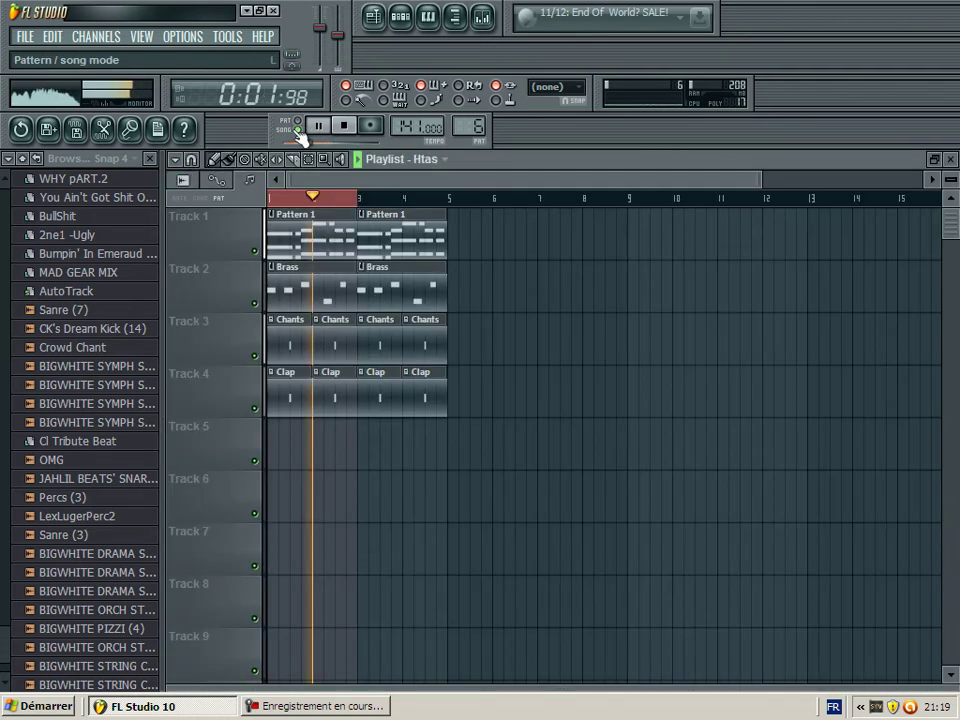
left_click(270, 443)
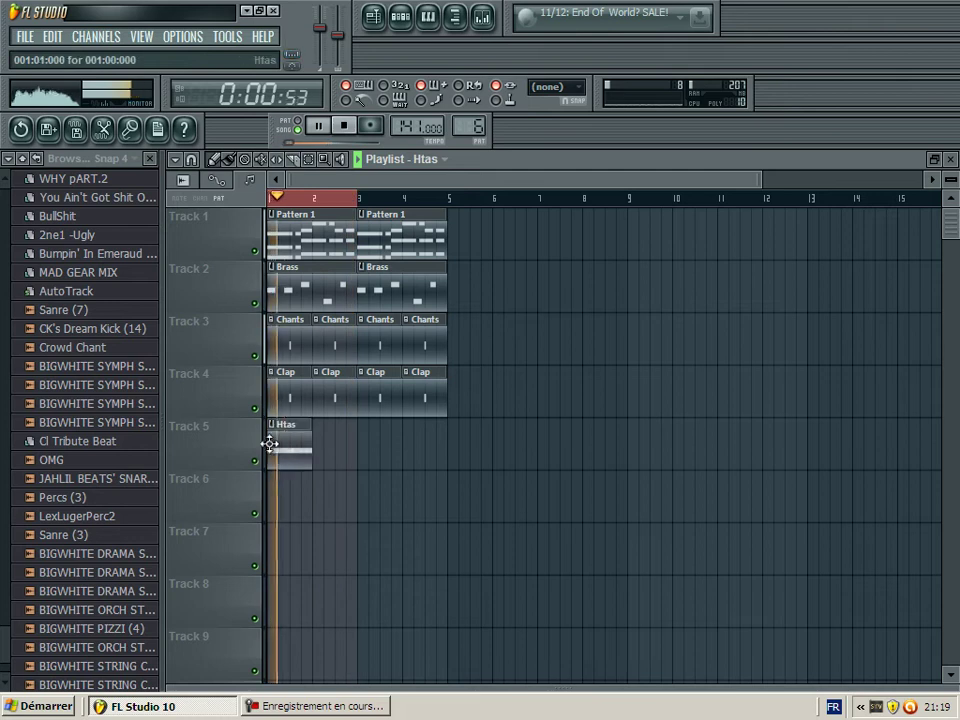
left_click(320, 446)
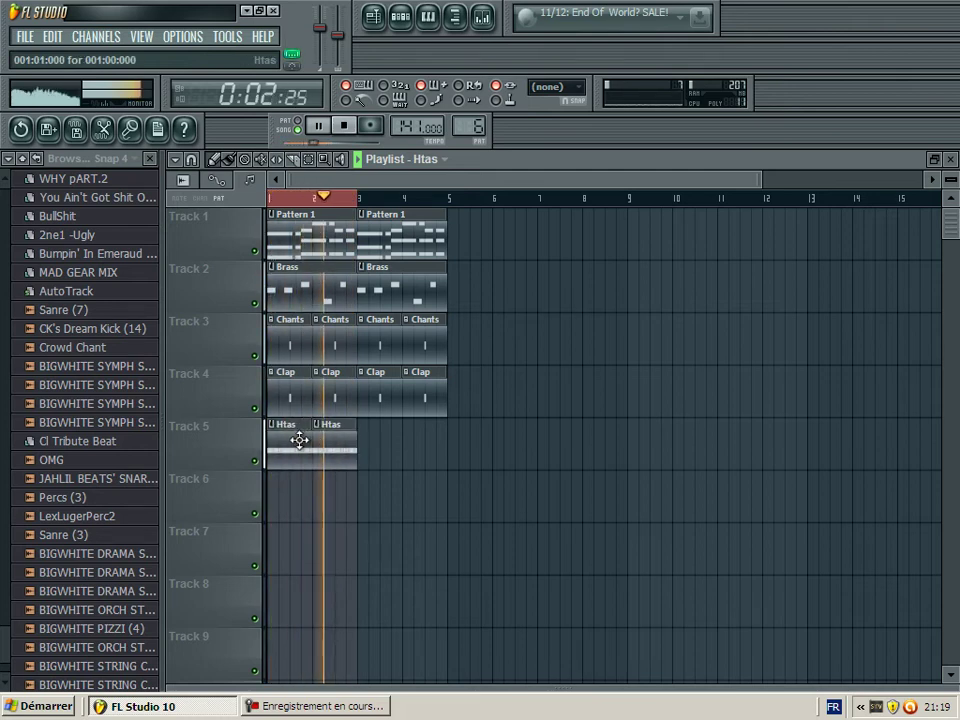
In the Pers (23) piano roll, replace the long C5 note at step 6 with single-step C5 notes on steps 7 to 10.
key("F7")
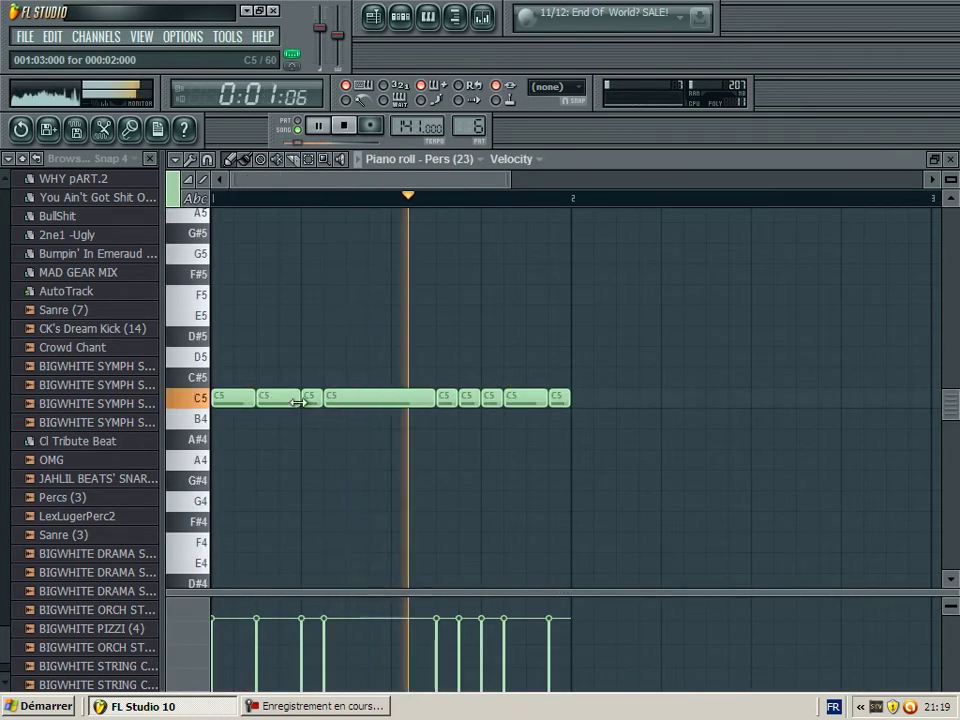
right_click(366, 400)
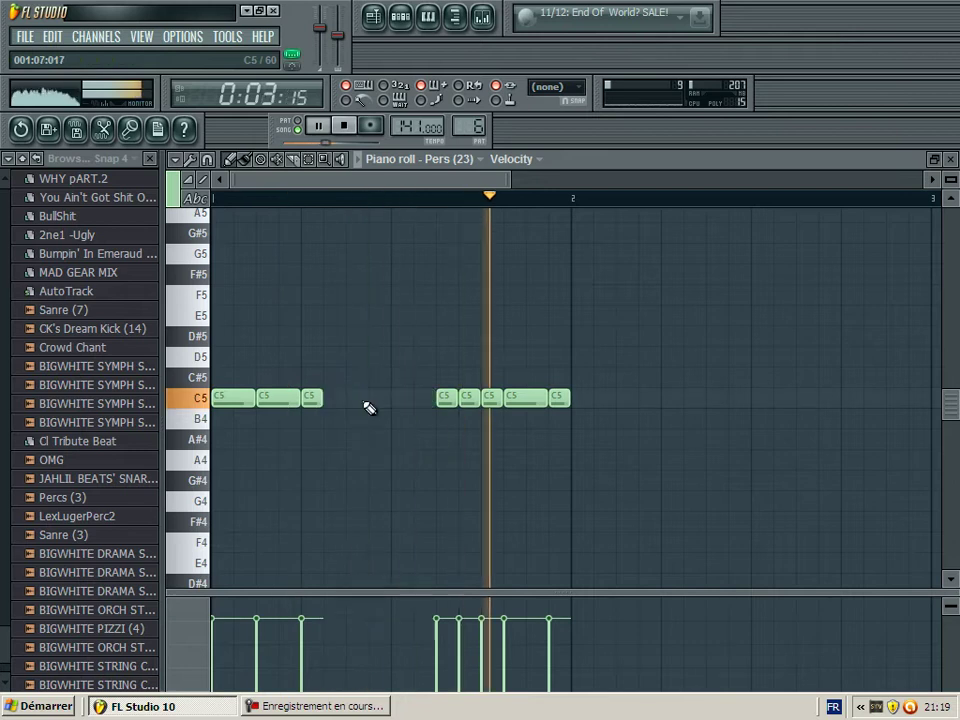
left_click(354, 400)
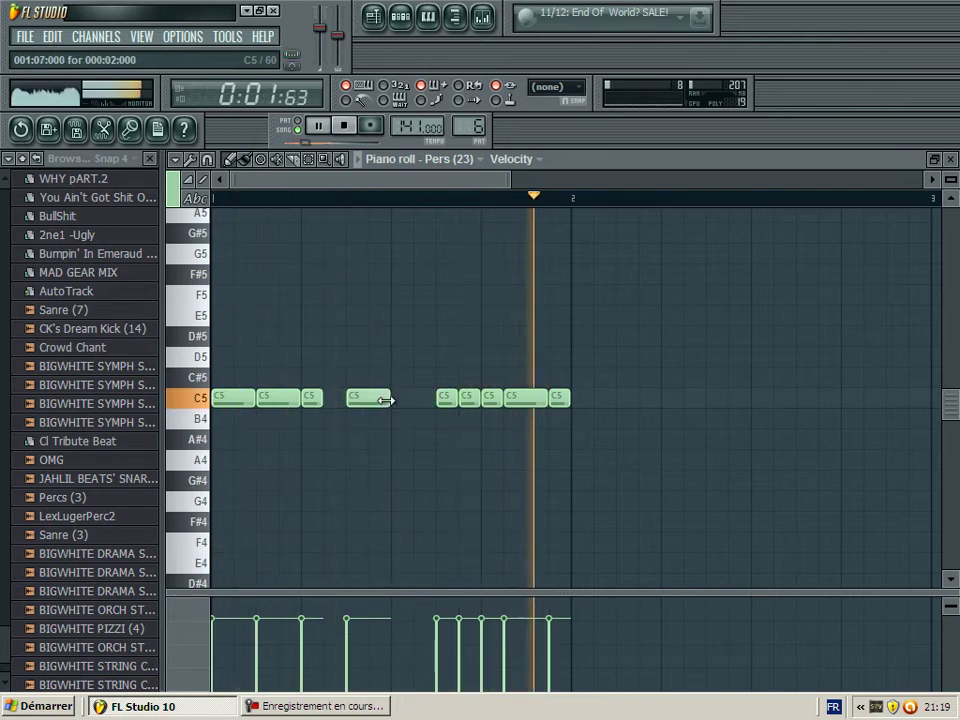
left_click(377, 399)
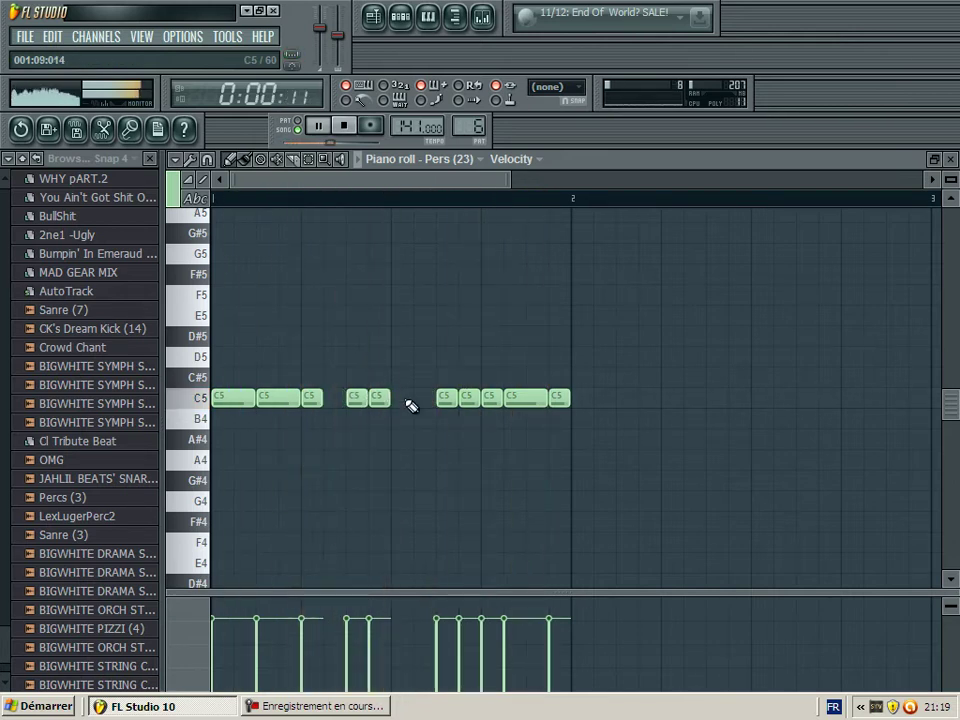
left_click(400, 400)
left_click(422, 399)
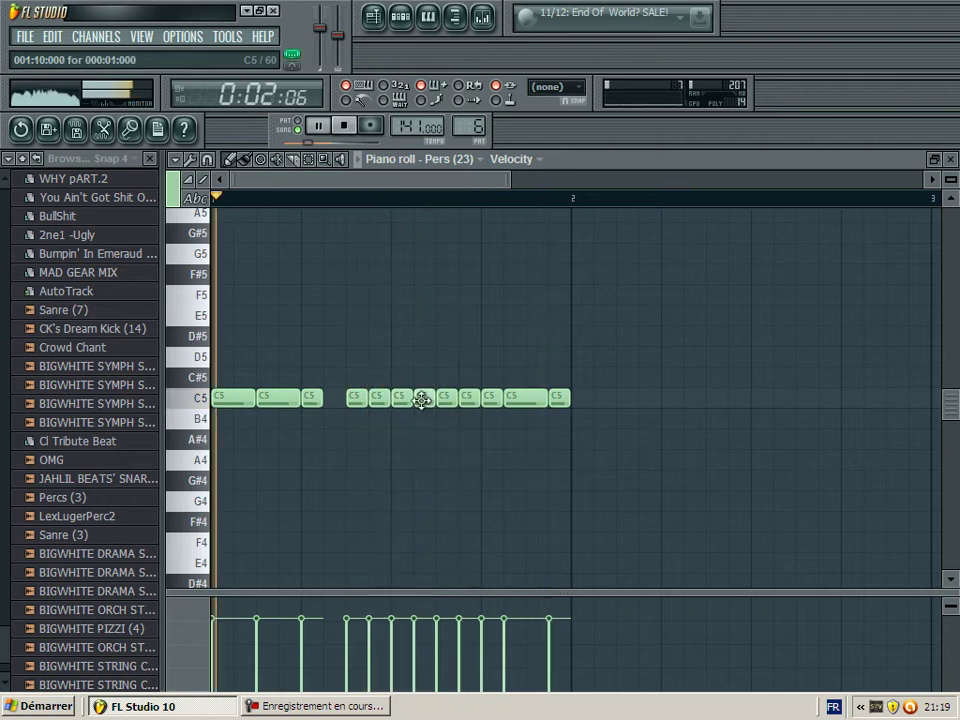
Remove the C5 notes on steps 9, 10 and 12, and stretch the note on step 11 to two steps.
right_click(447, 399)
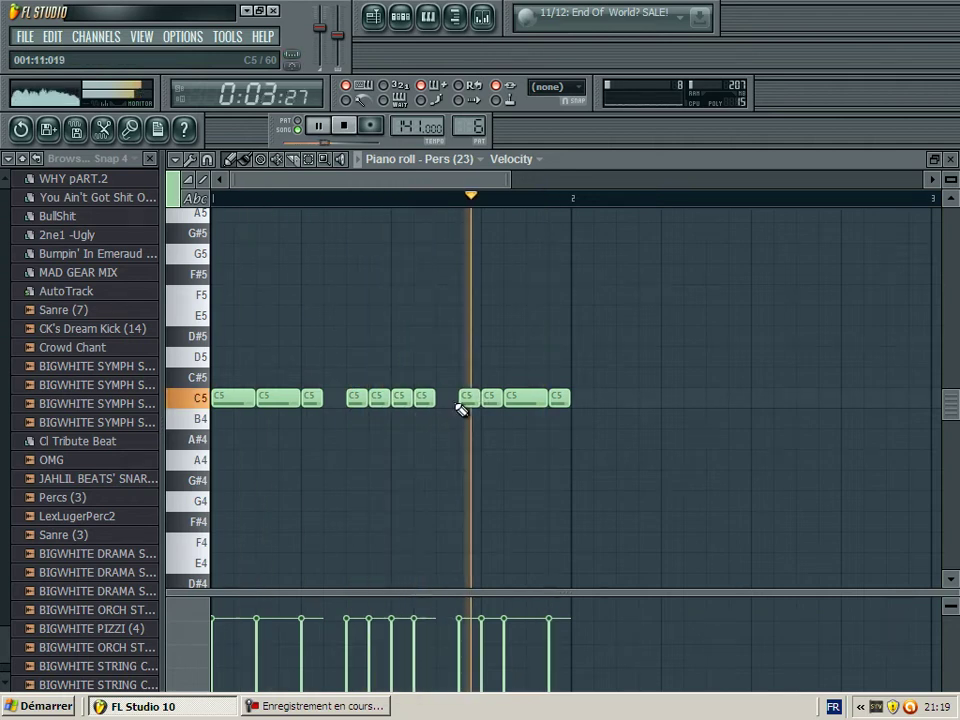
right_click(403, 399)
left_click(444, 400)
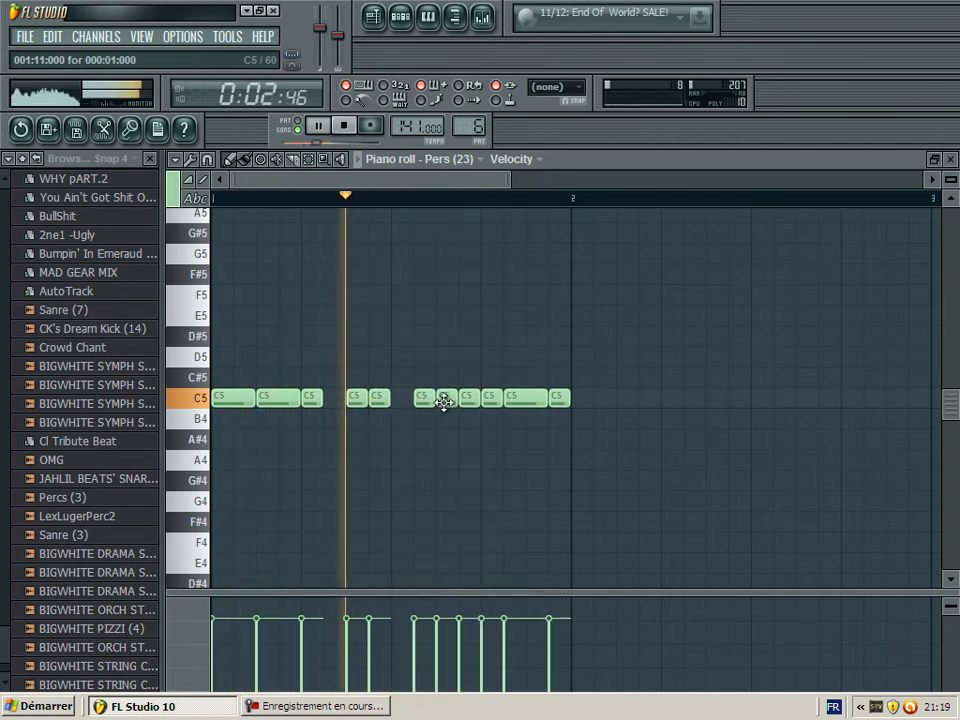
right_click(424, 397)
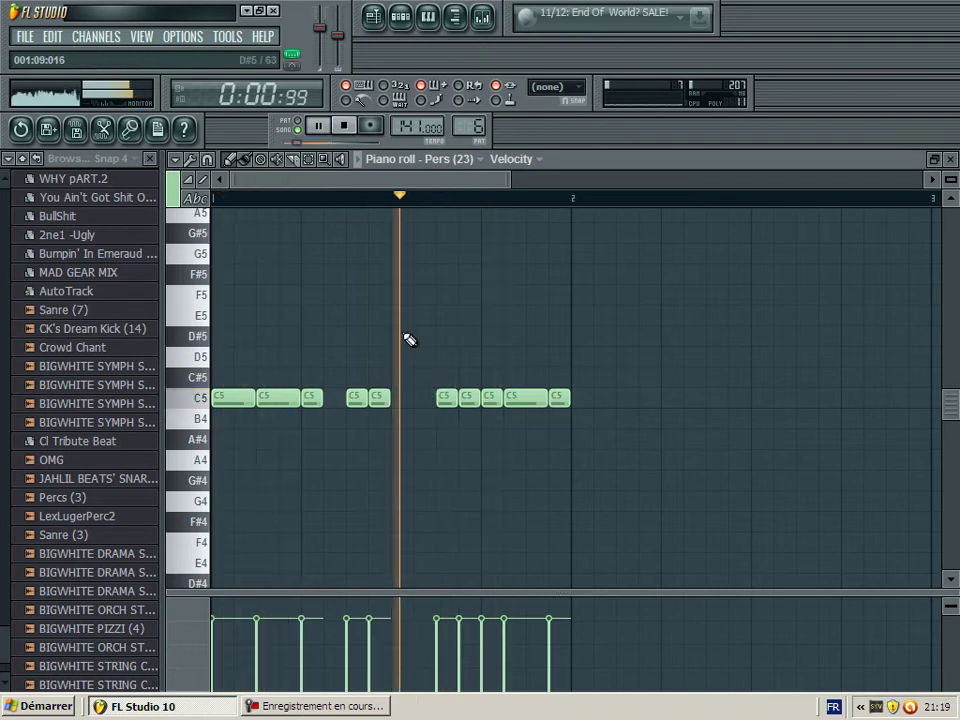
right_click(466, 397)
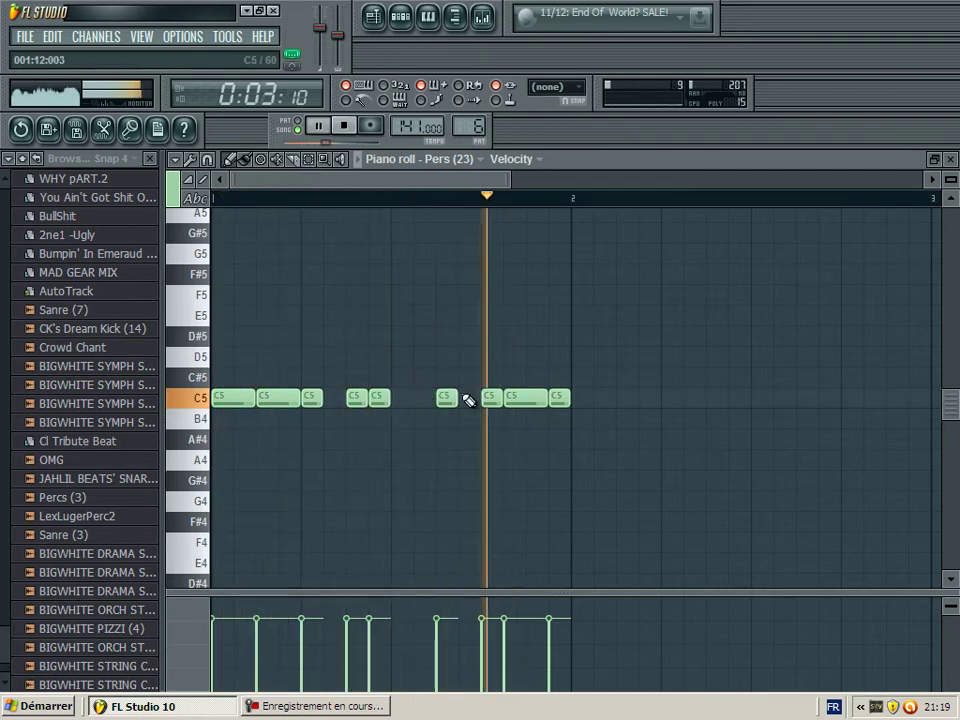
left_click_drag(456, 397, 478, 397)
Chop the two-step C5 note at step 11 into a fast roll using the chopper with a time multiplier of 0.250.
left_click(316, 159)
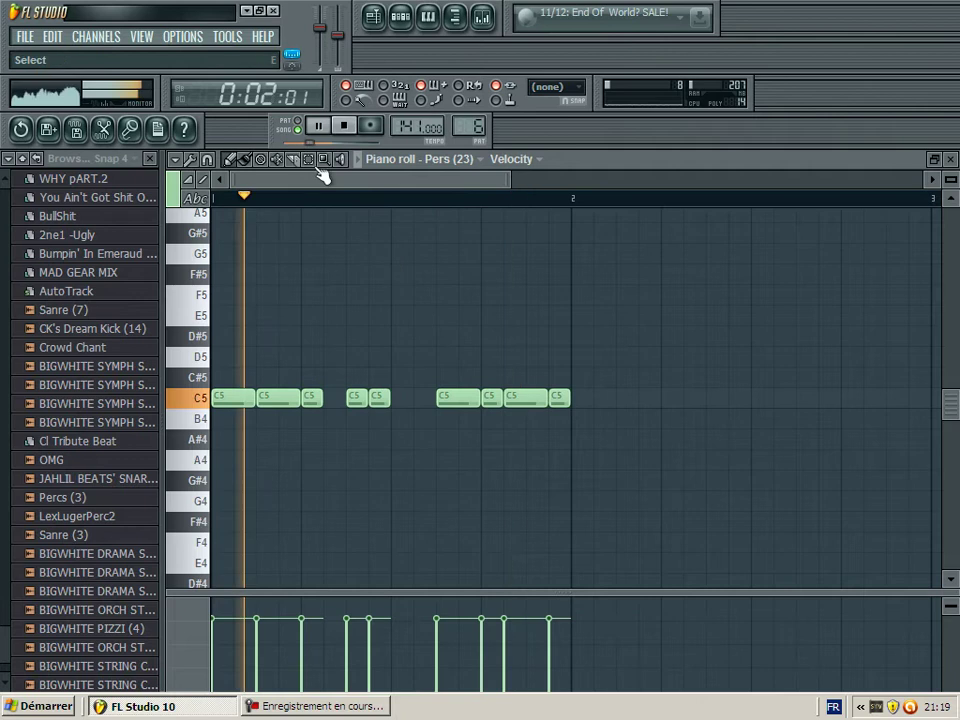
left_click(456, 400)
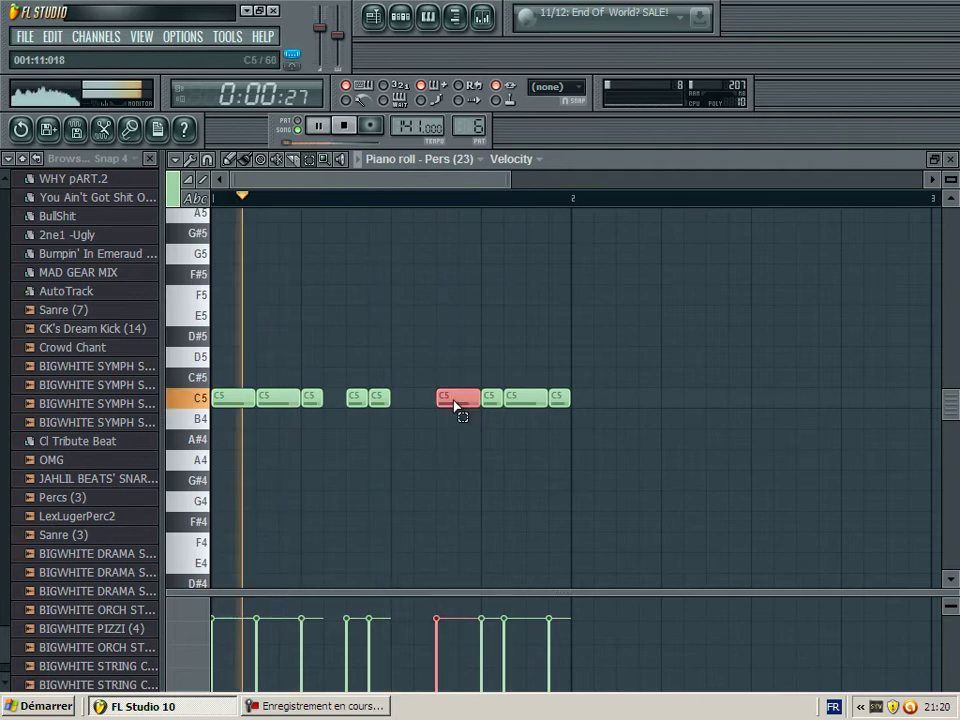
key("alt+u")
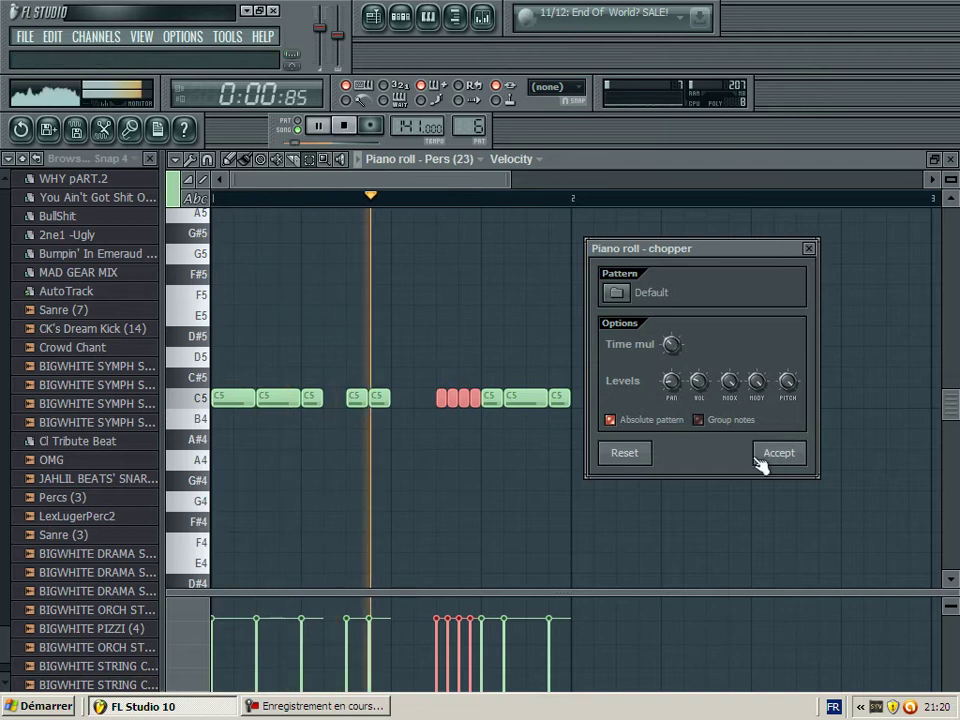
left_click_drag(671, 343, 673, 347)
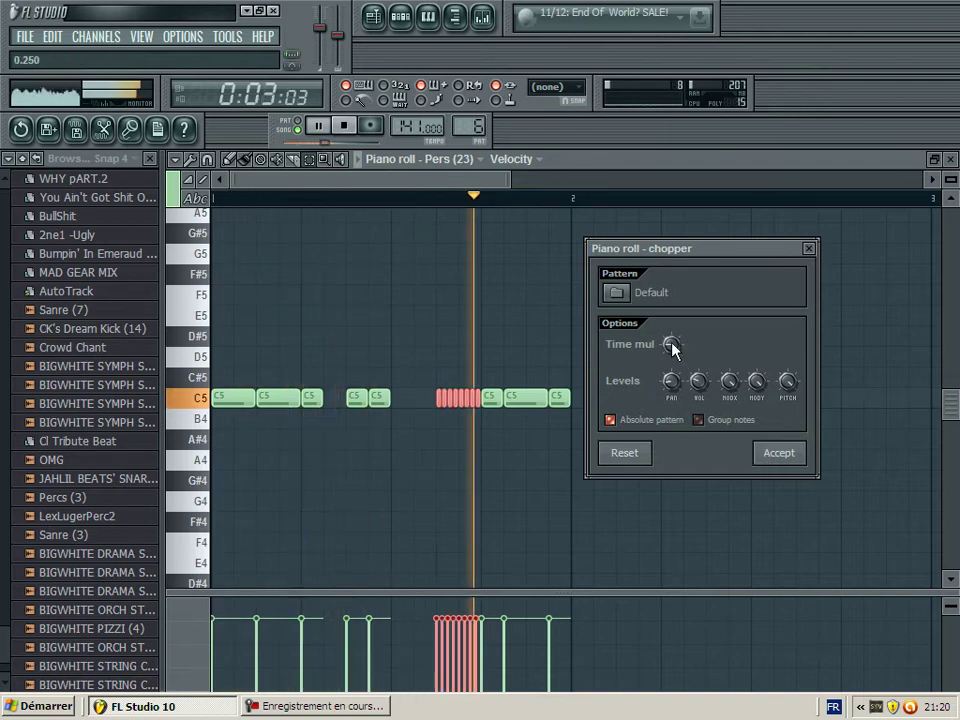
left_click(777, 453)
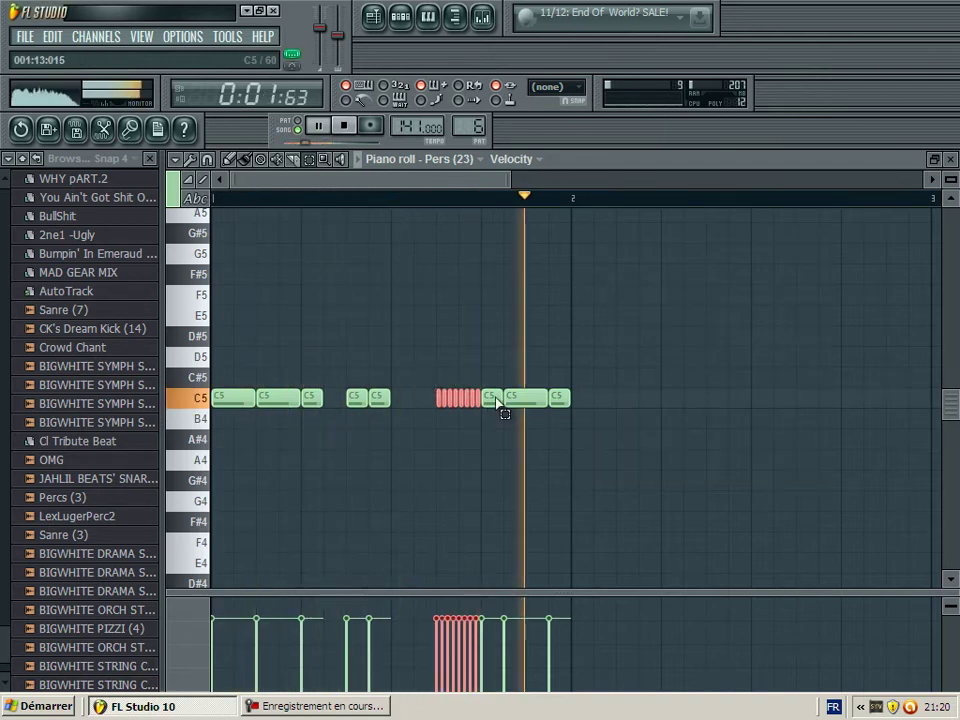
Delete the C5 note after the roll, leave single-step notes on steps 15 and 16, and close the piano roll.
left_click(490, 399)
right_click(492, 400)
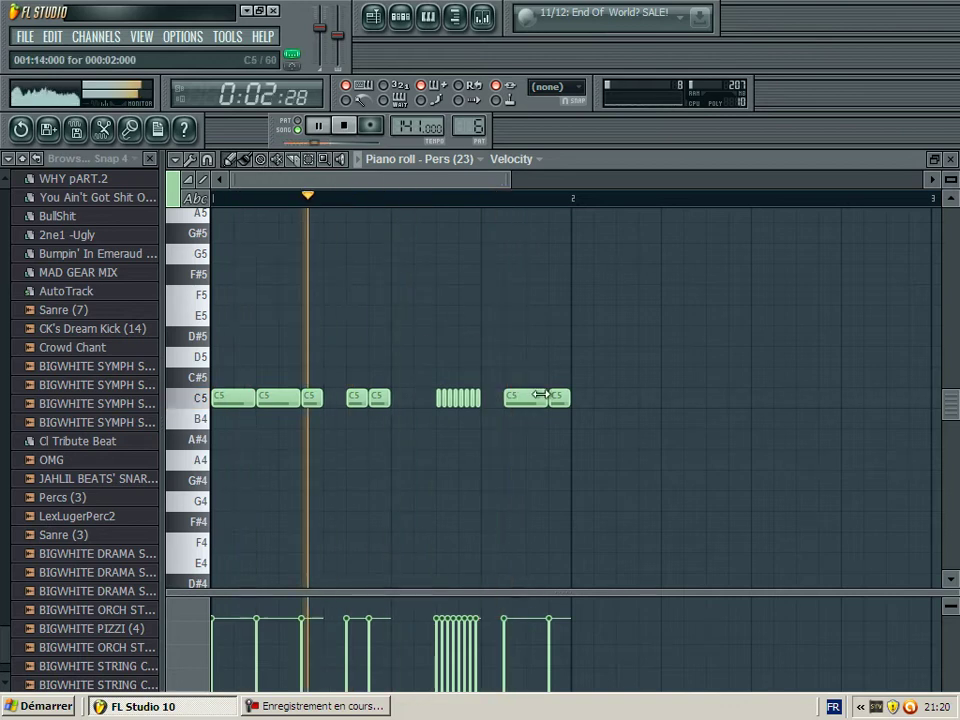
mouse_move(542, 396)
left_mouse_down()
mouse_move(514, 396)
mouse_move(536, 397)
left_mouse_up()
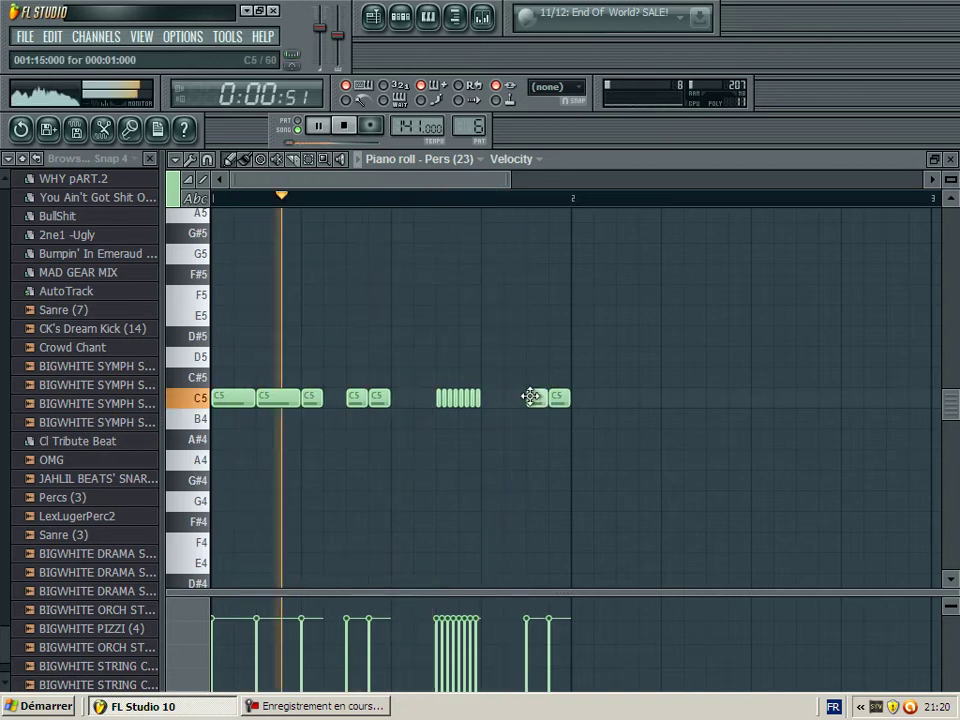
right_click(559, 400)
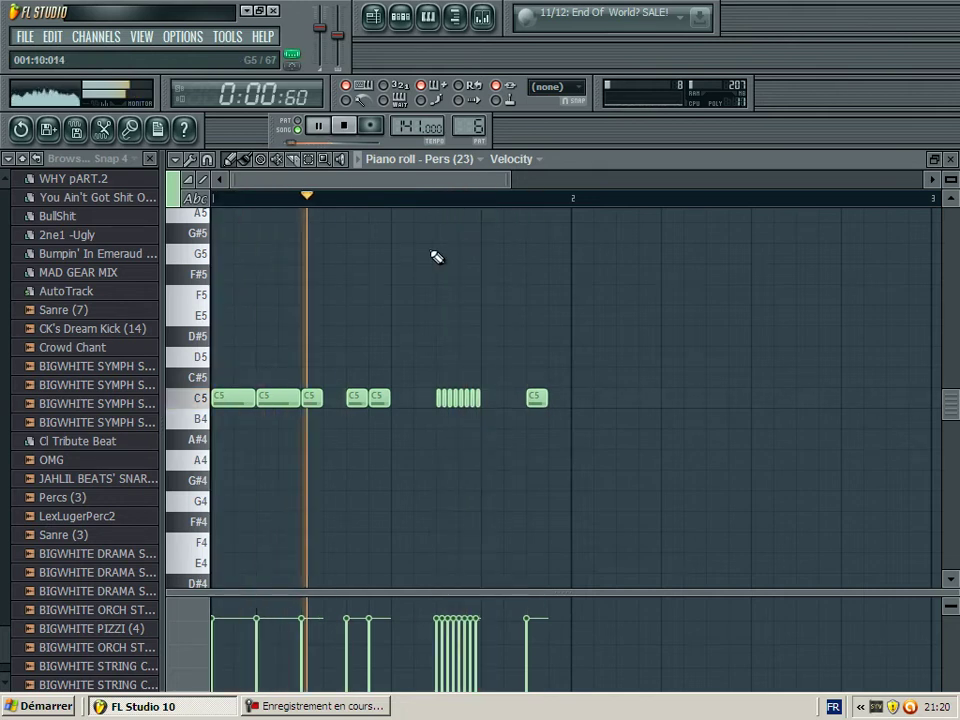
left_click(556, 398)
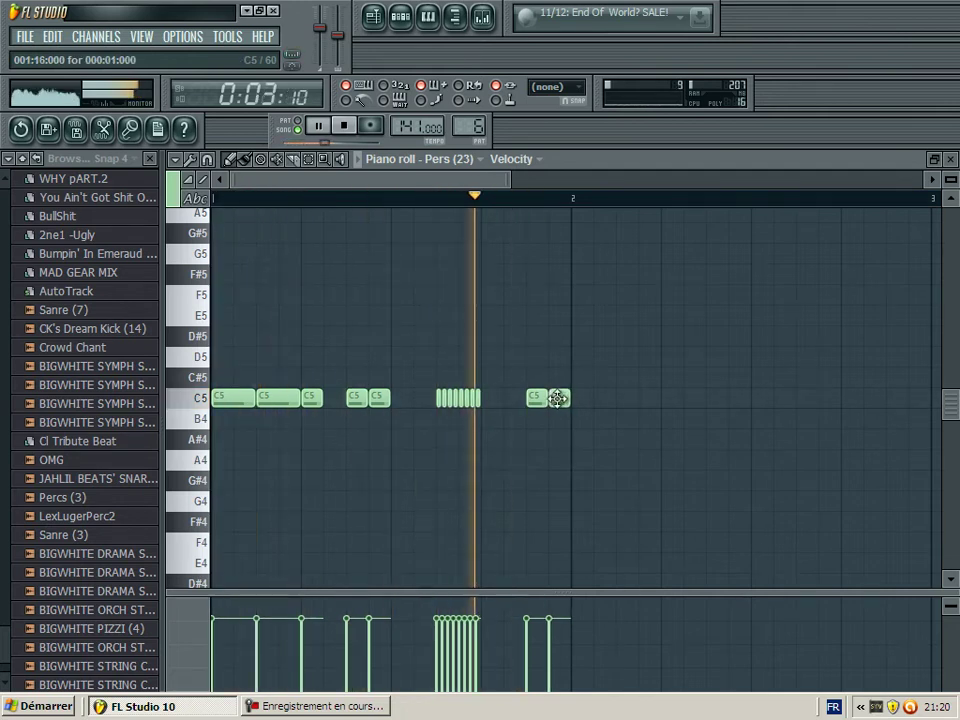
left_click(949, 159)
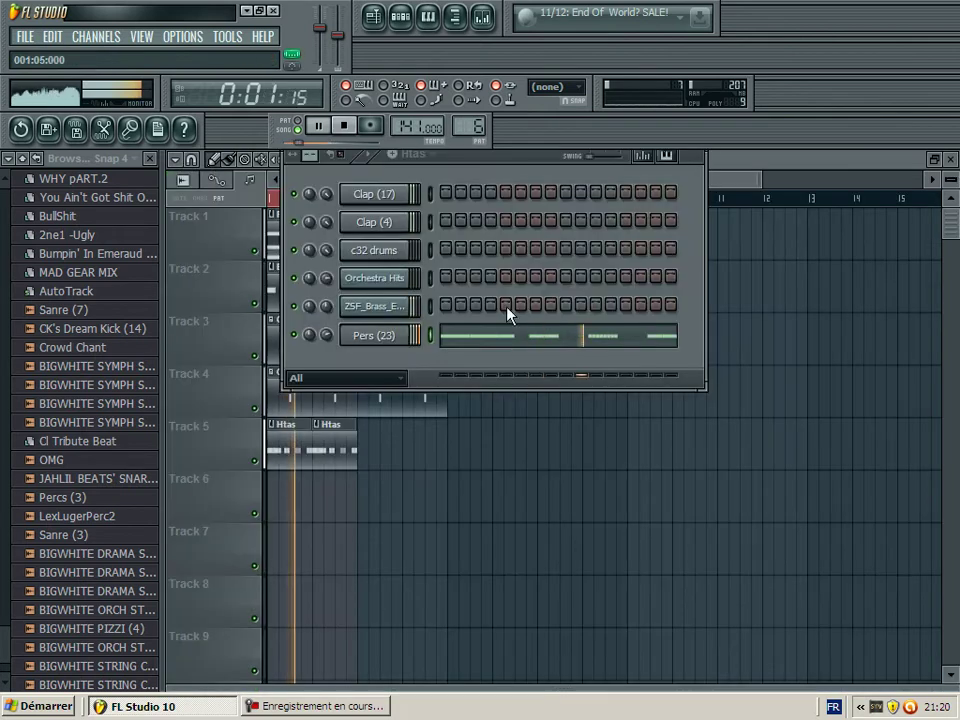
Open the Pers (23) channel settings and detune the channel to about -71 cents.
left_click(370, 338)
left_click(331, 338)
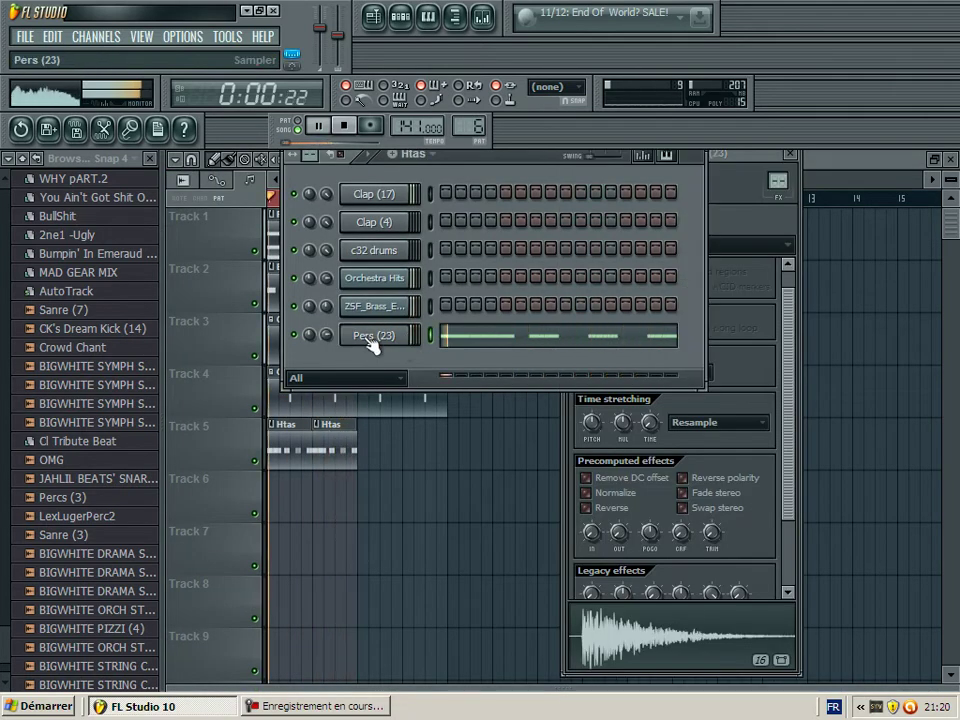
left_click(370, 340)
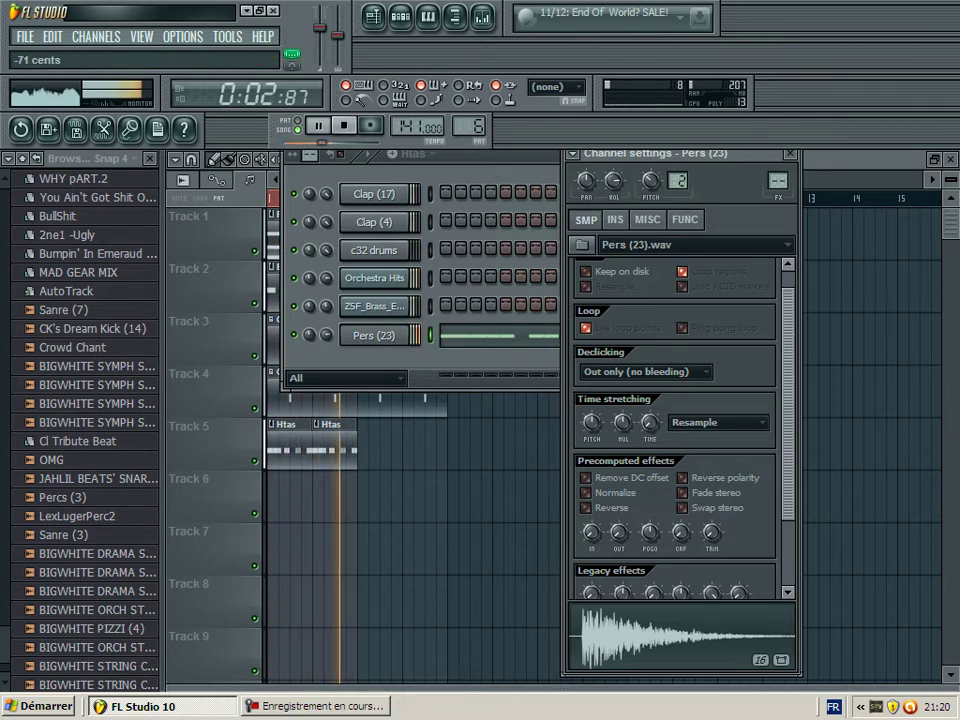
Close the playlist and set the Orchestra Hits channel volume to about 77%.
left_click(213, 305)
left_click(951, 159)
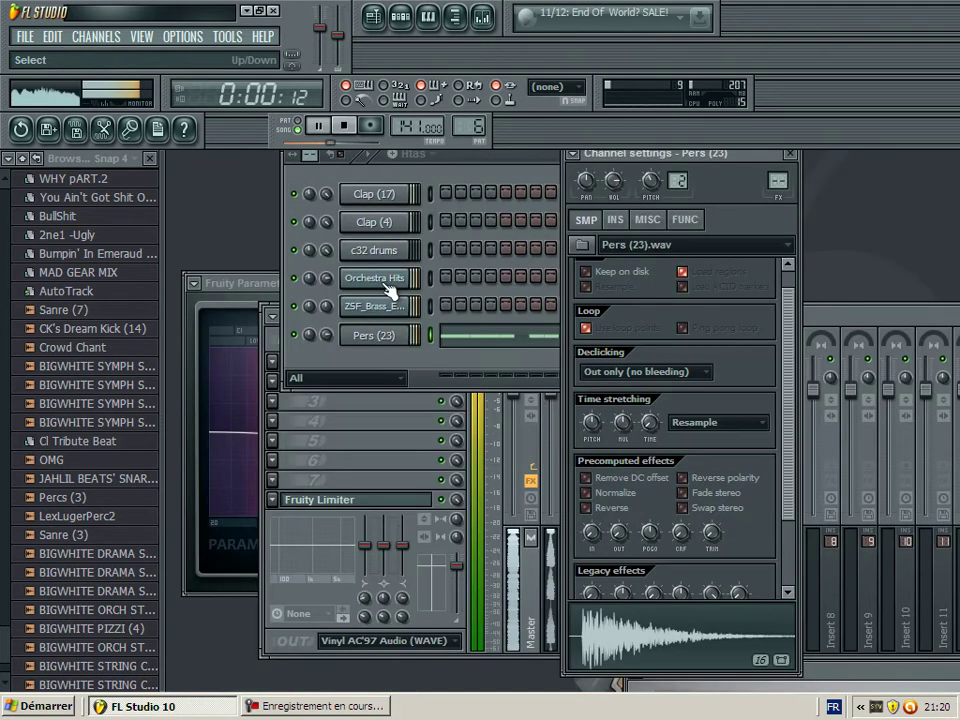
left_click(345, 318)
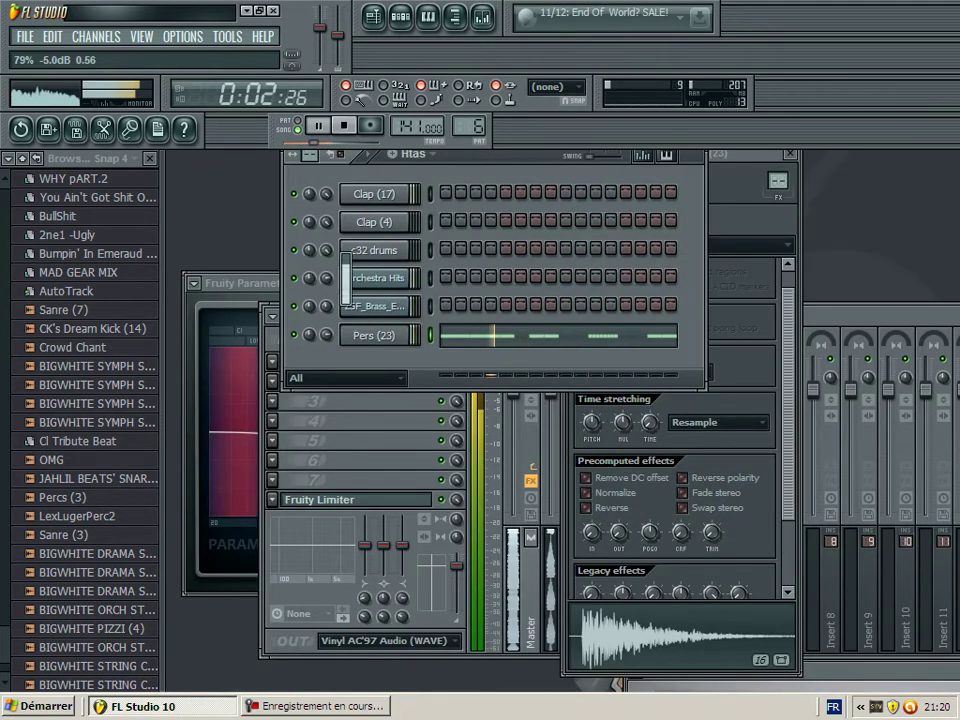
left_click_drag(345, 310, 345, 280)
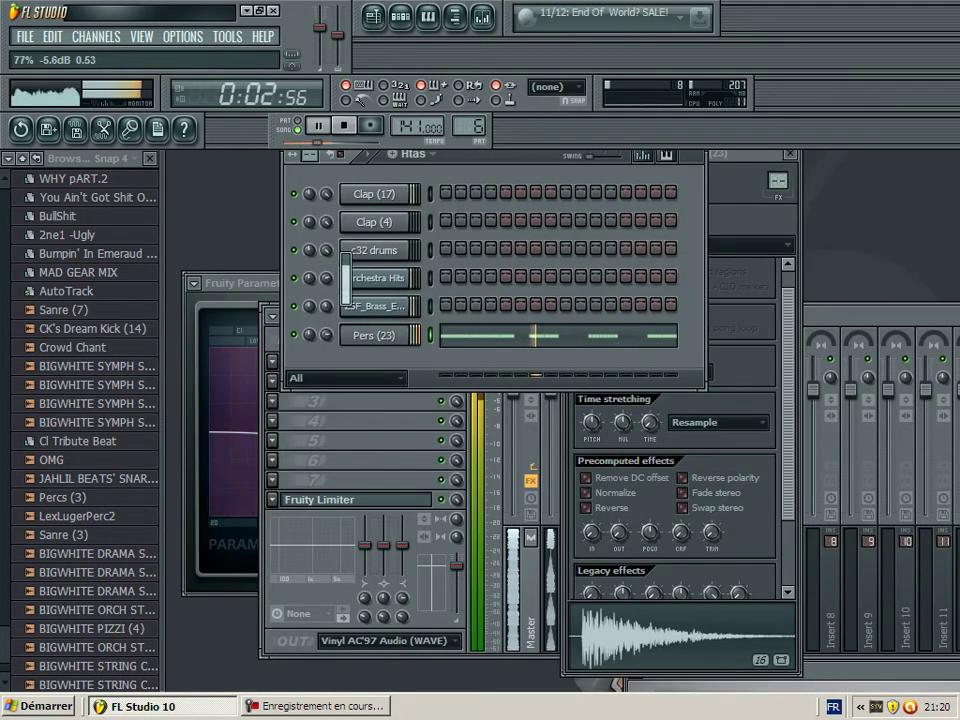
Create a new pattern in the next empty slot and name it Bass.
left_click(298, 129)
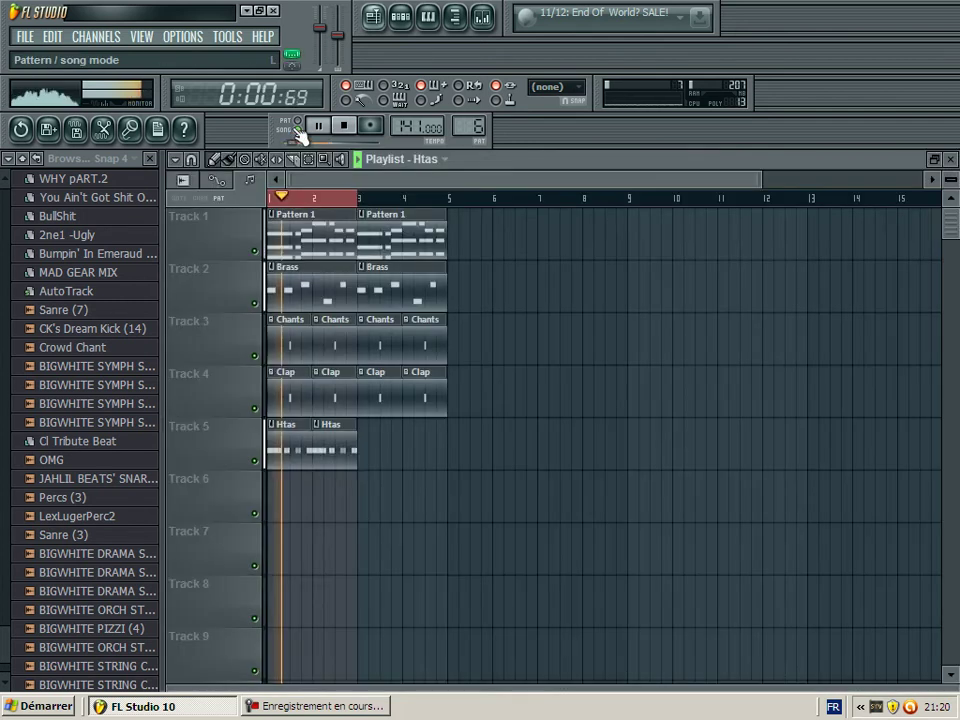
left_click(949, 159)
left_click(412, 154)
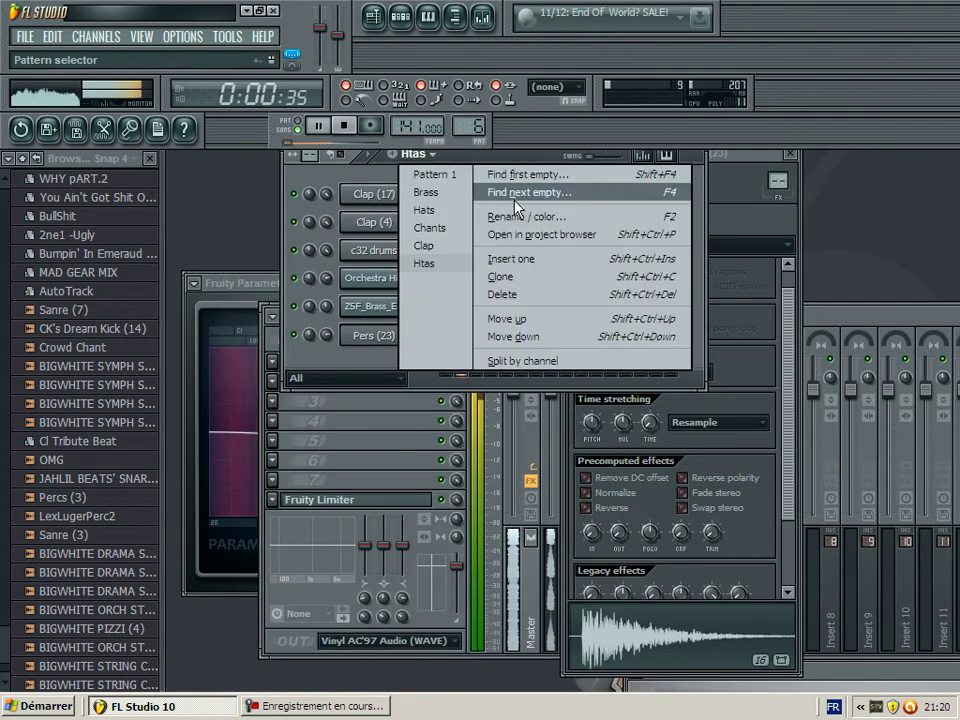
left_click(516, 193)
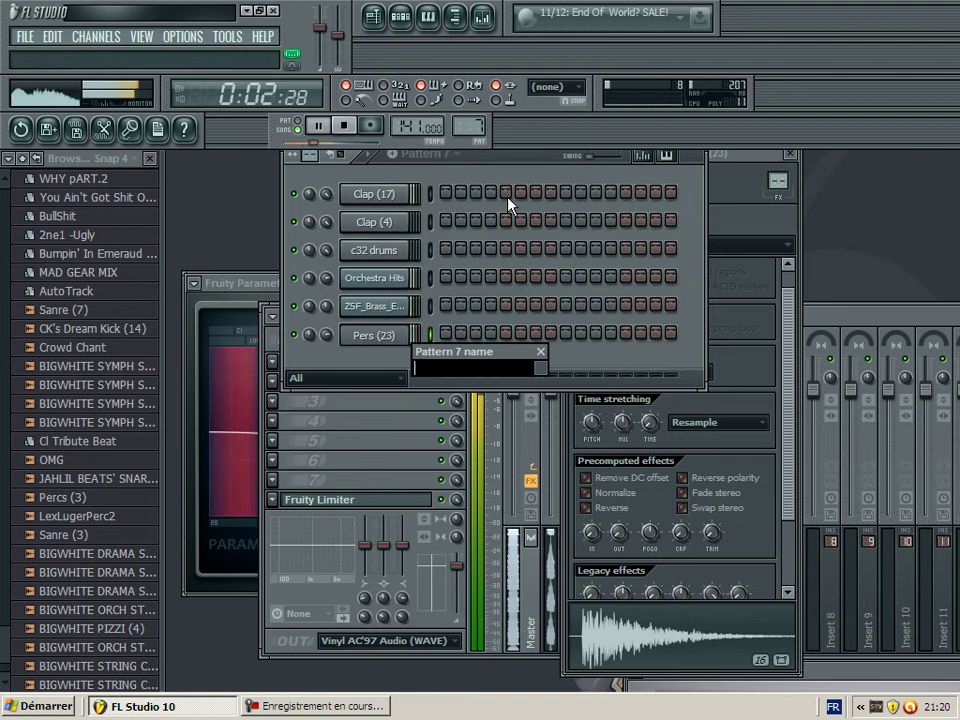
type("Ba")
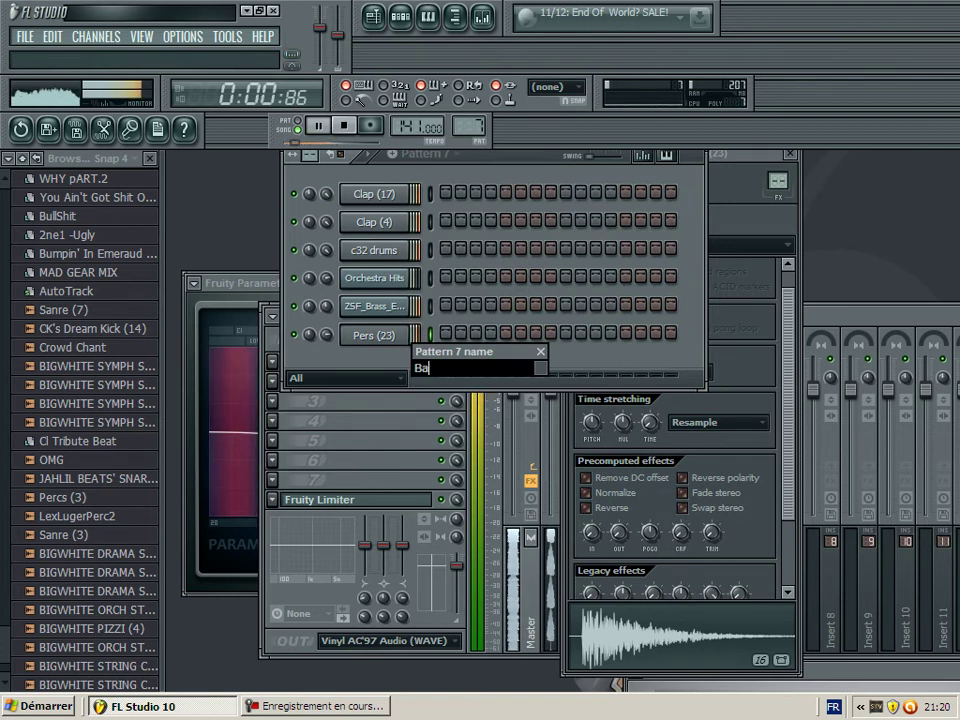
type("ss")
key("Return")
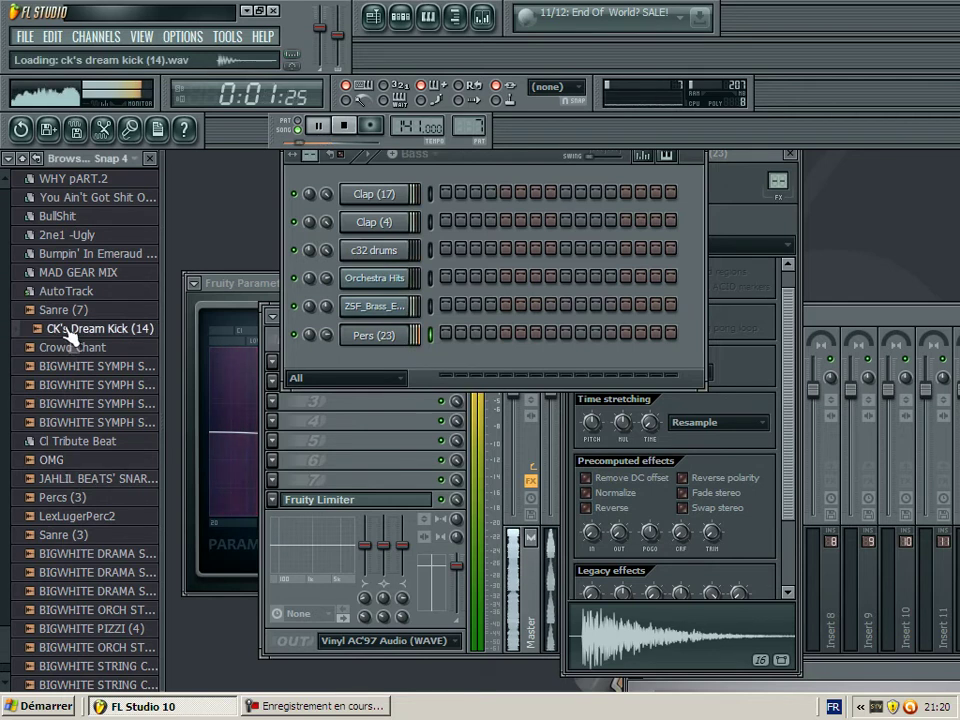
Add the 808 (2) sample from the browser as a new channel and open its piano roll.
scroll(72, 340, "up", 6)
scroll(72, 400, "up", 4)
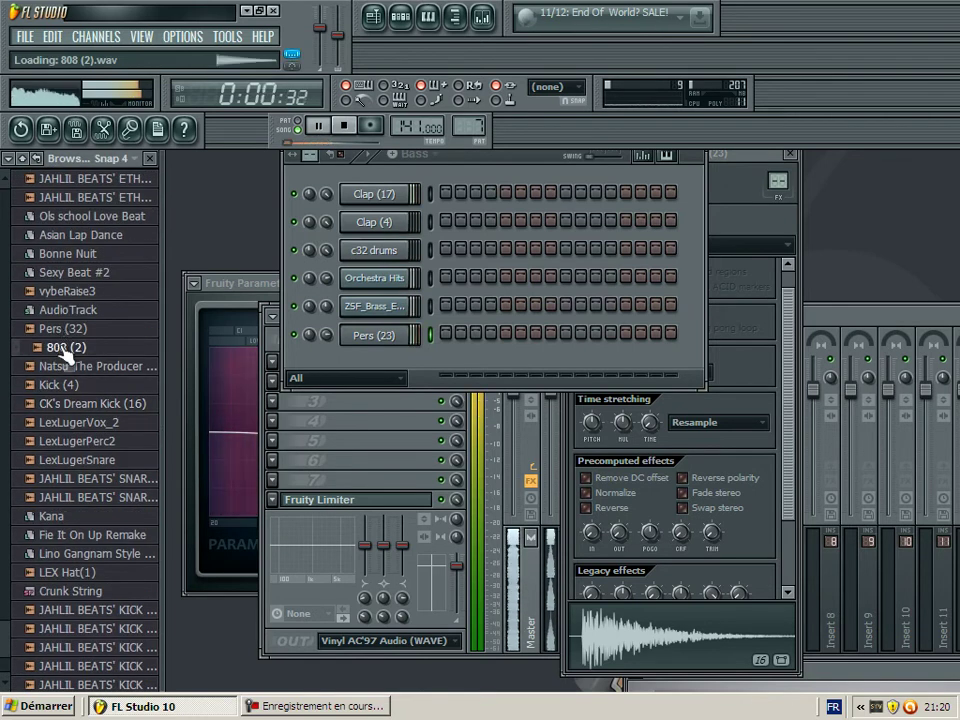
left_click_drag(302, 345, 368, 364)
right_click(372, 364)
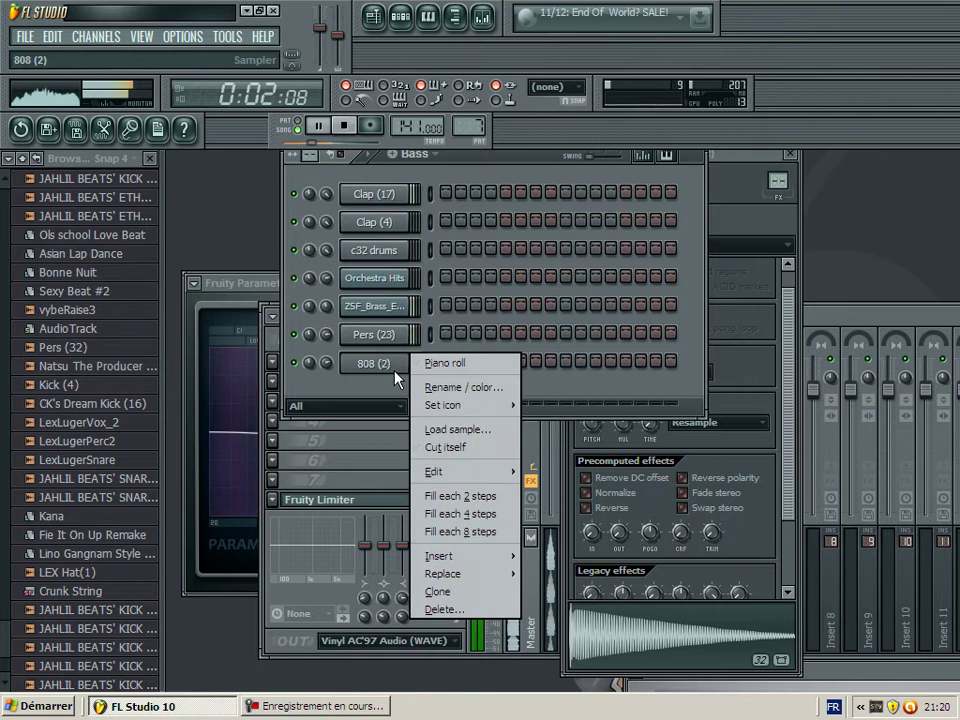
left_click(462, 363)
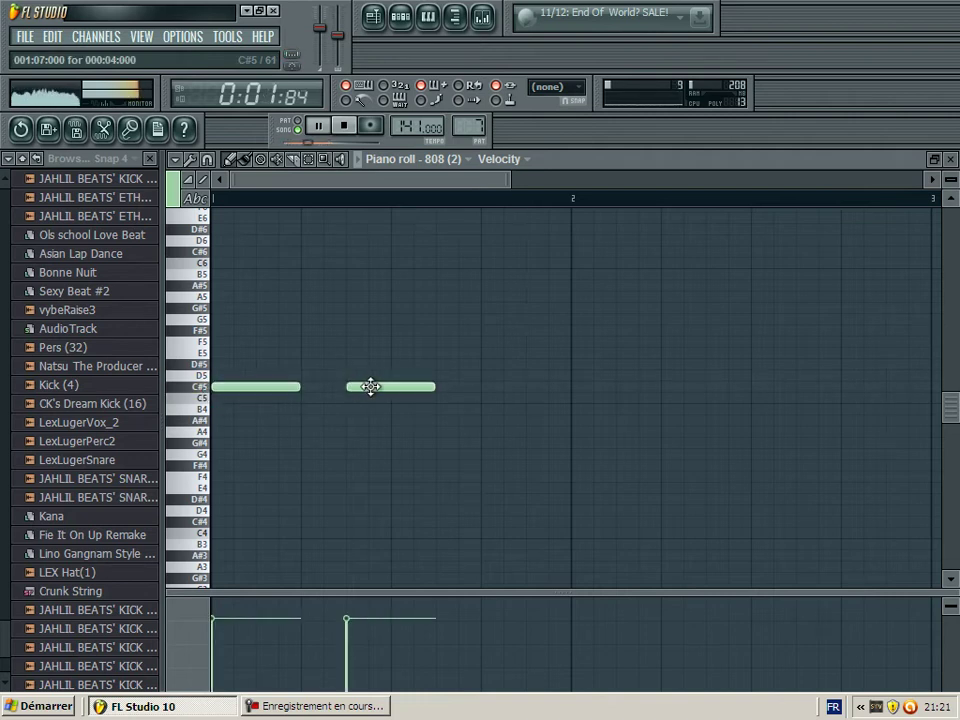
Place the Bass pattern at bar 1 of Track 6 in the playlist and reopen its 808 (2) piano roll.
left_click(297, 131)
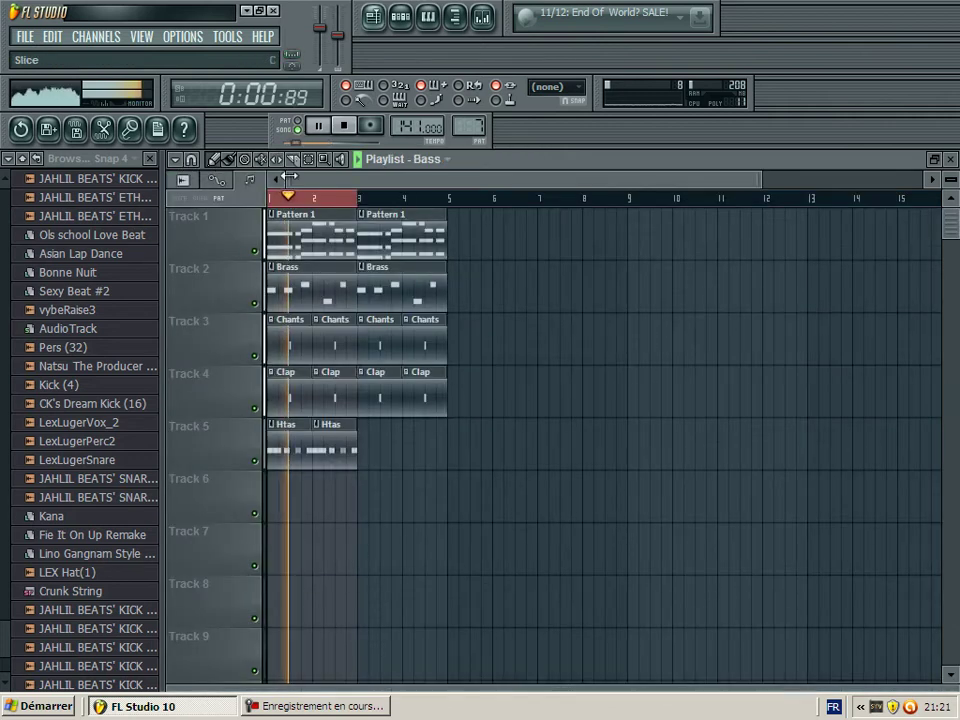
left_click(281, 505)
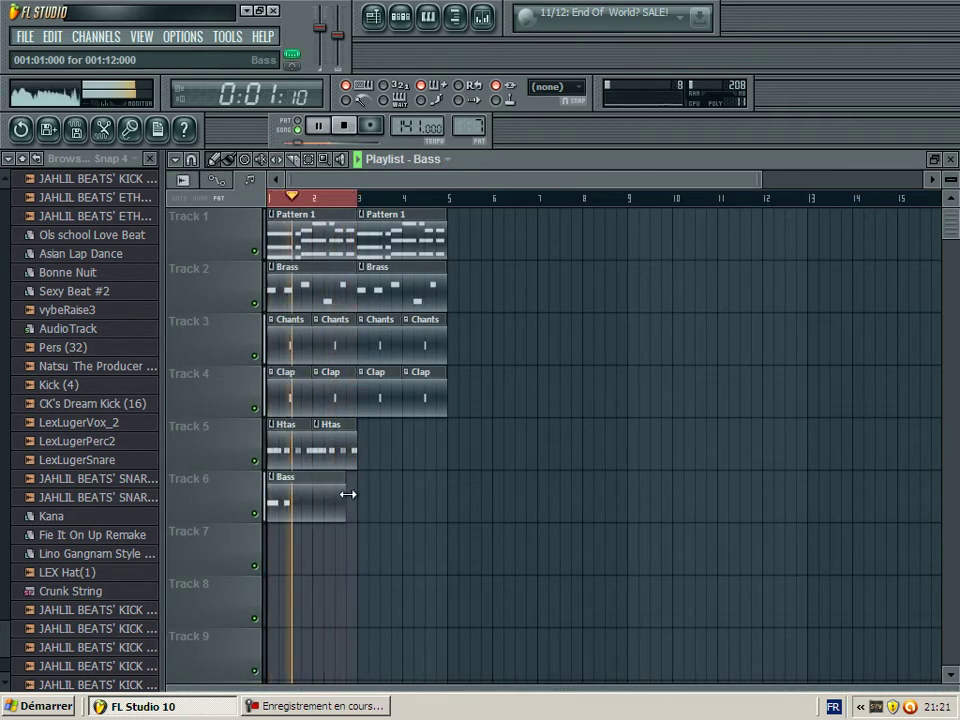
double_click(338, 497)
In bar 1, add a two-step E5 note at step 11 and a four-step D5 note at step 13.
scroll(281, 459, "left", 4)
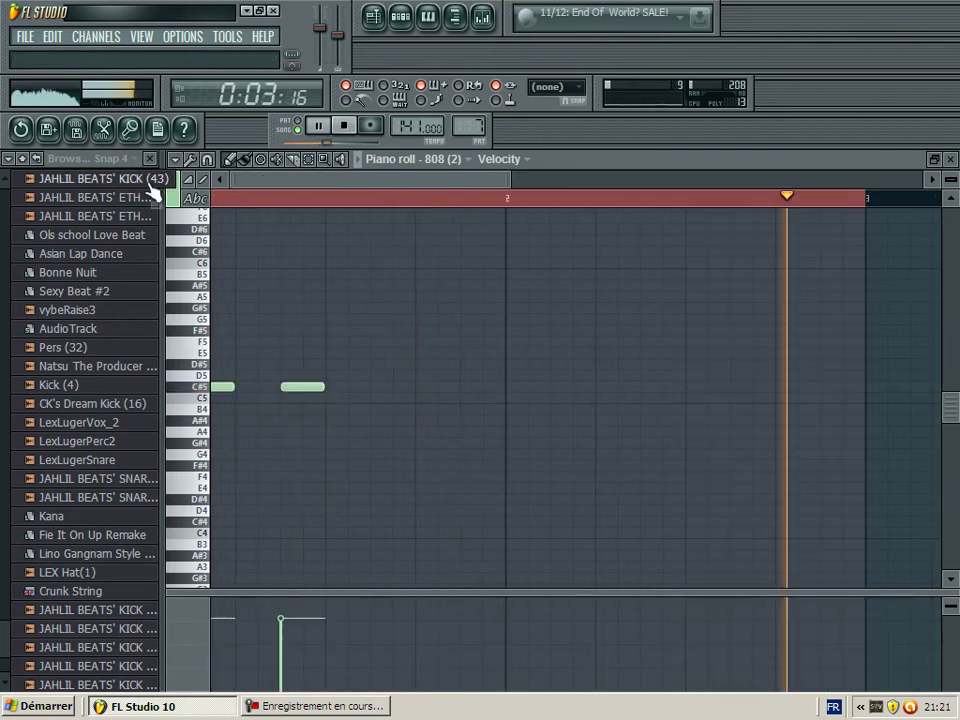
left_click(446, 353)
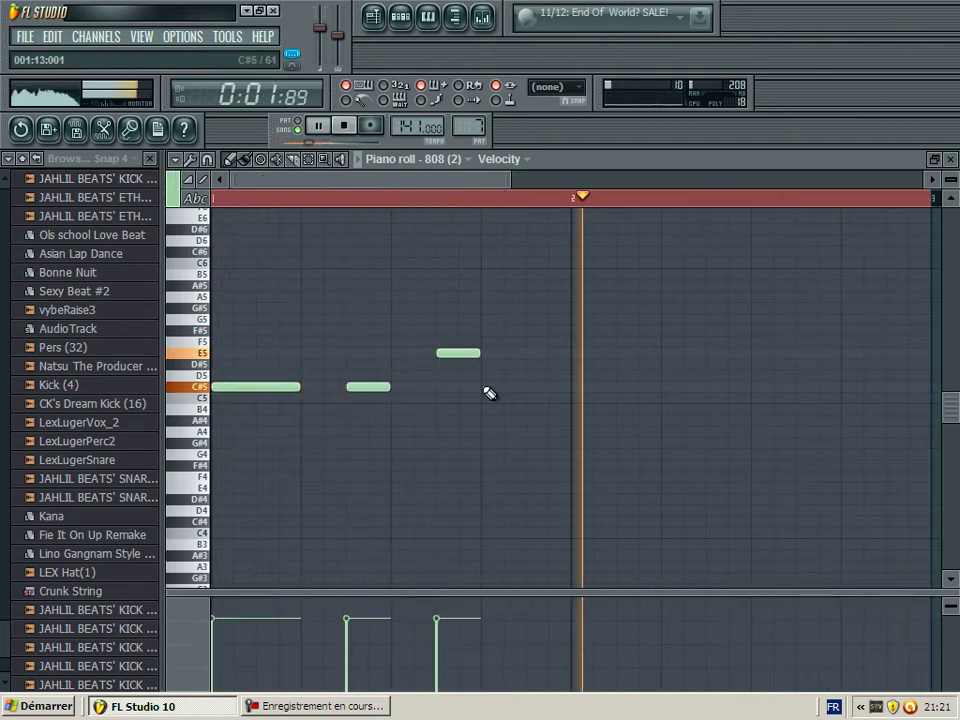
left_click(485, 387)
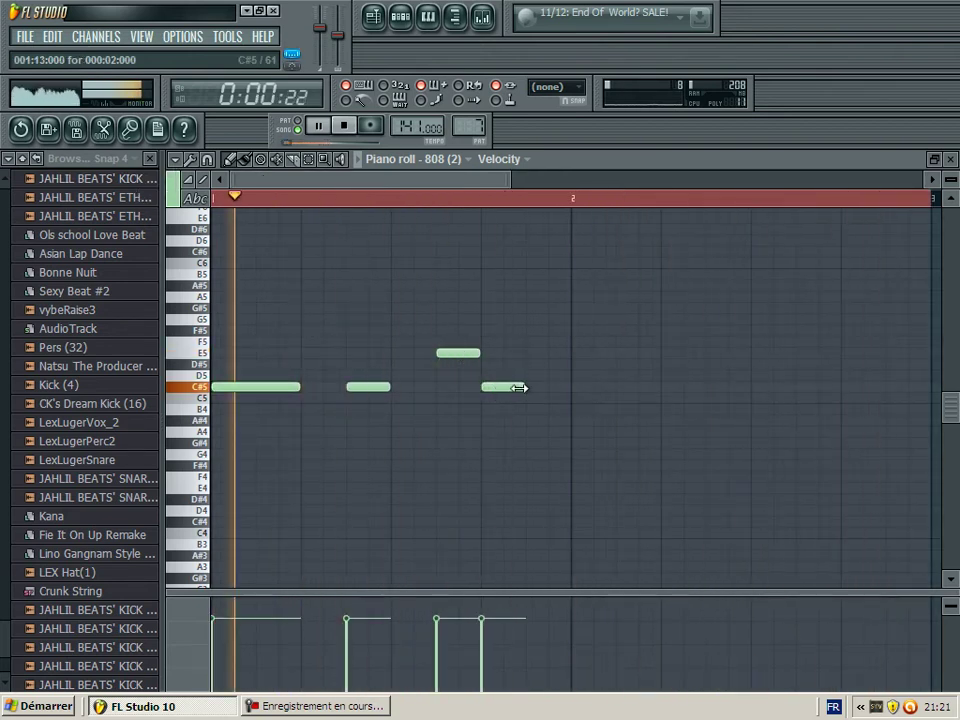
left_click_drag(521, 388, 566, 388)
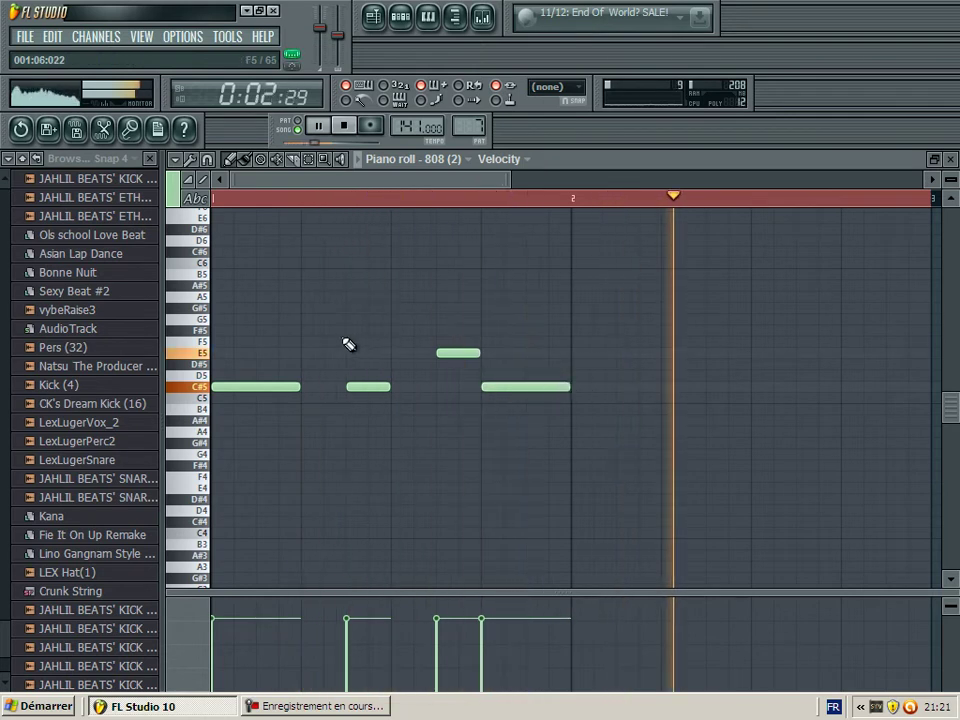
left_click_drag(507, 388, 499, 369)
In bar 2, add two-step notes C#5 at step 3 and E5 at step 7, plus a four-step D5 at step 9.
left_click_drag(393, 183, 456, 182)
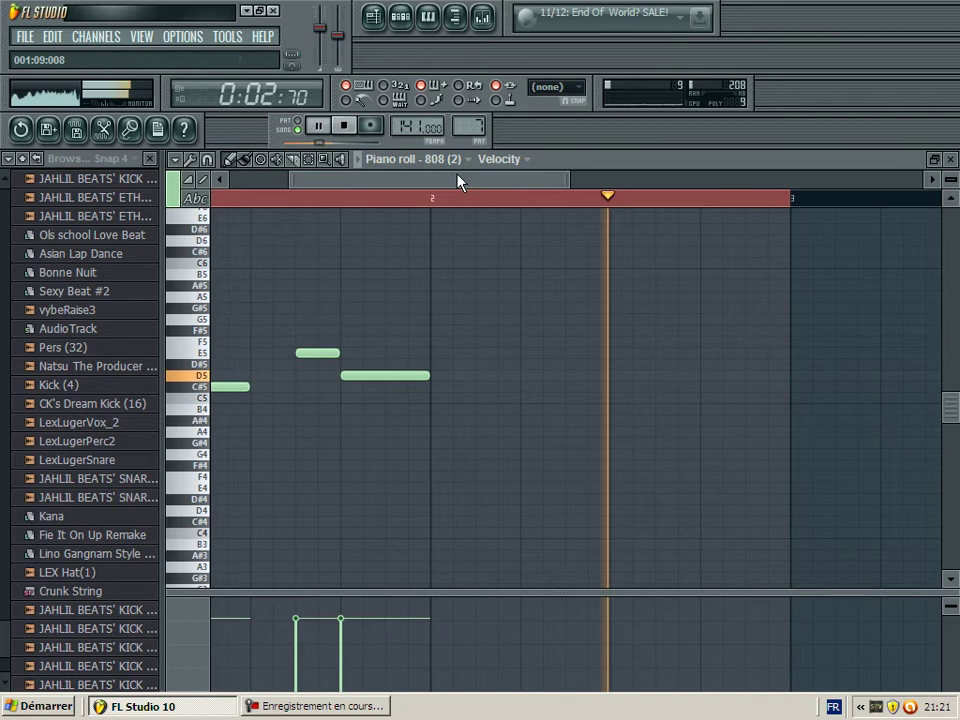
left_click(495, 352)
mouse_move(495, 352)
left_mouse_down()
mouse_move(482, 352)
mouse_move(476, 401)
mouse_move(476, 388)
left_mouse_up()
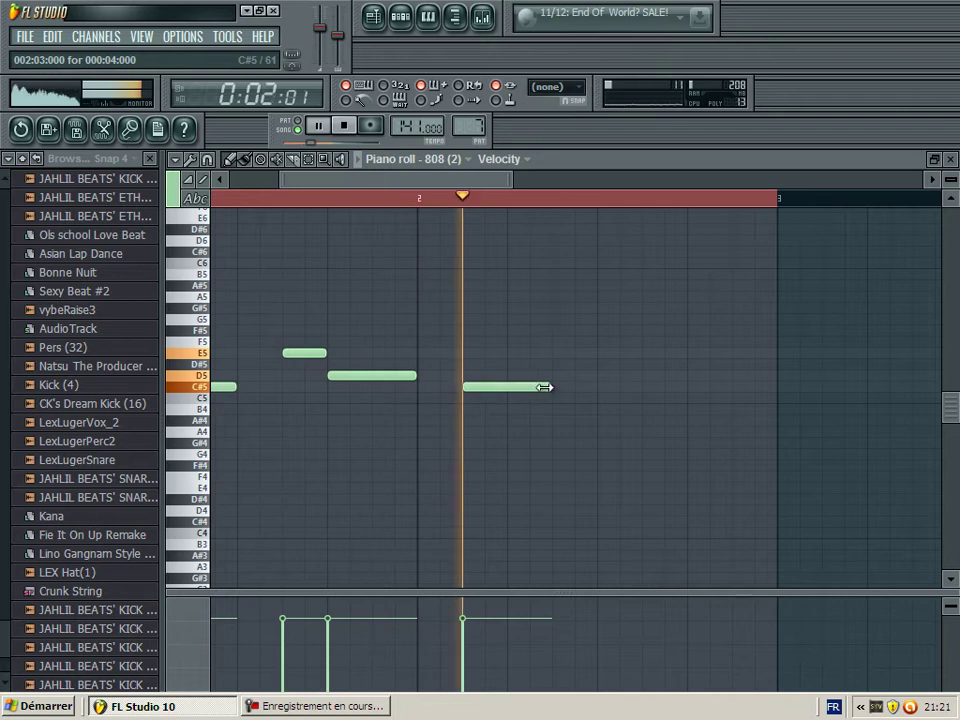
left_click_drag(549, 387, 506, 386)
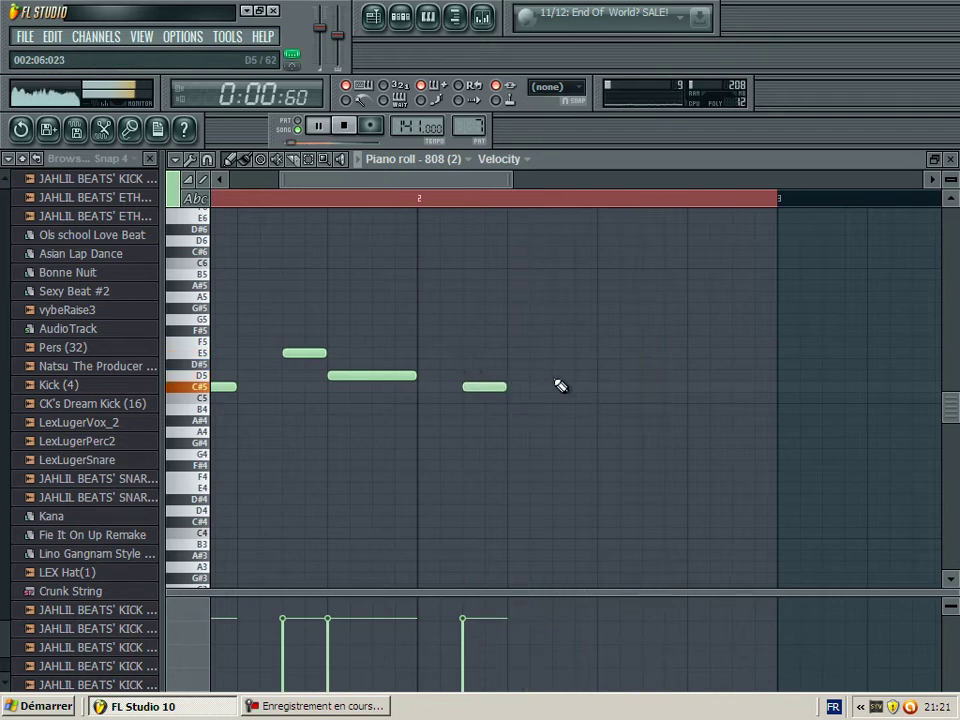
left_click(561, 352)
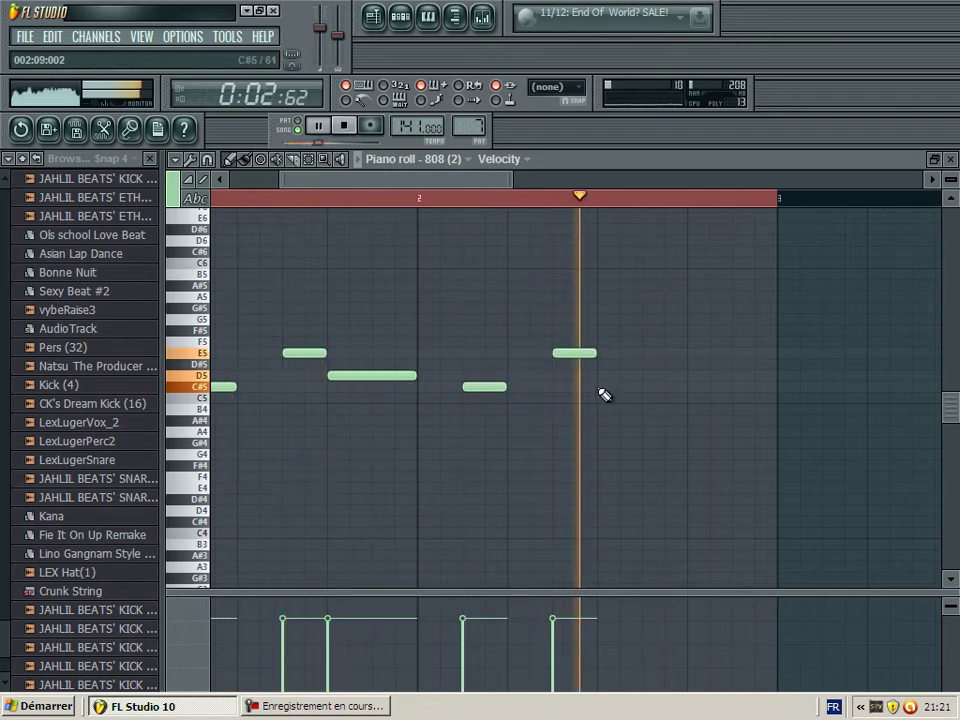
left_click(600, 376)
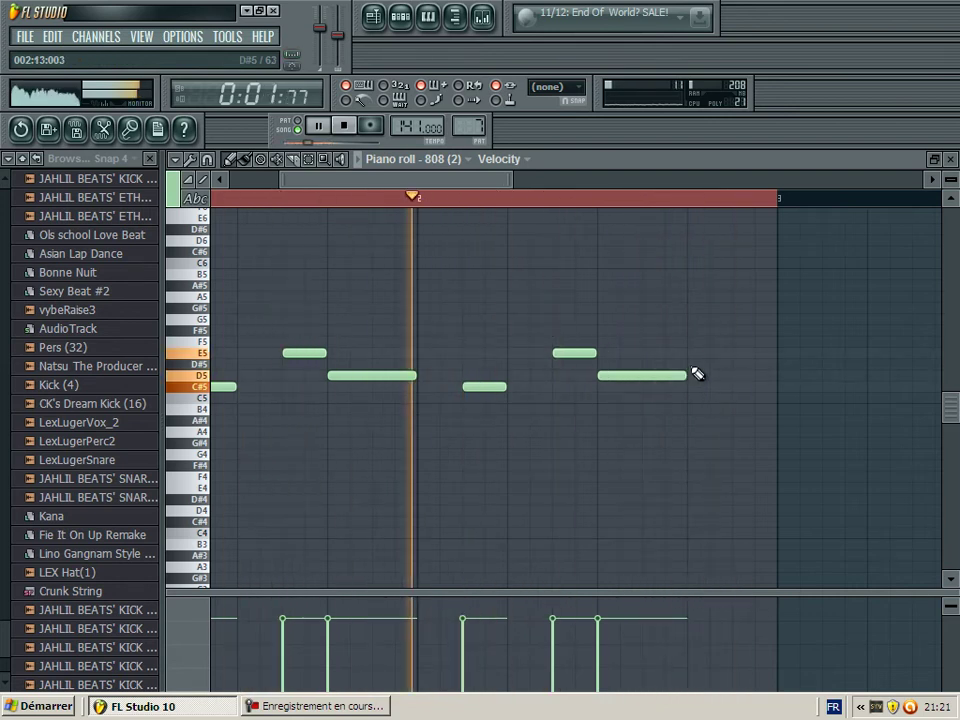
End bar 2 with two-step notes E5 at step 13 and F#5 at step 15, and close the piano roll.
left_click(725, 366)
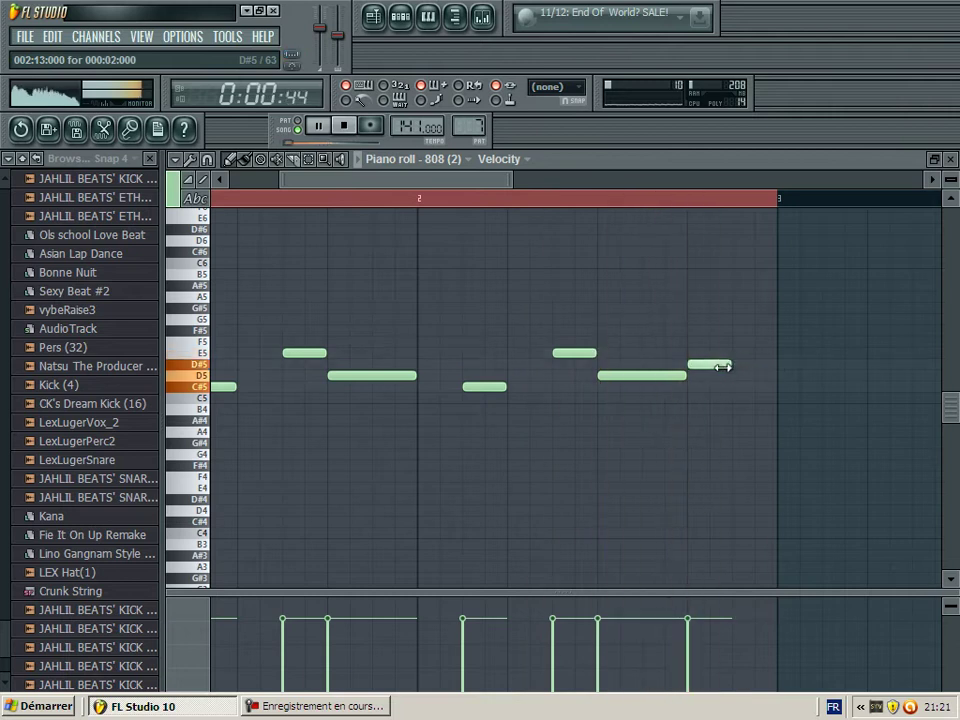
left_click_drag(715, 367, 709, 348)
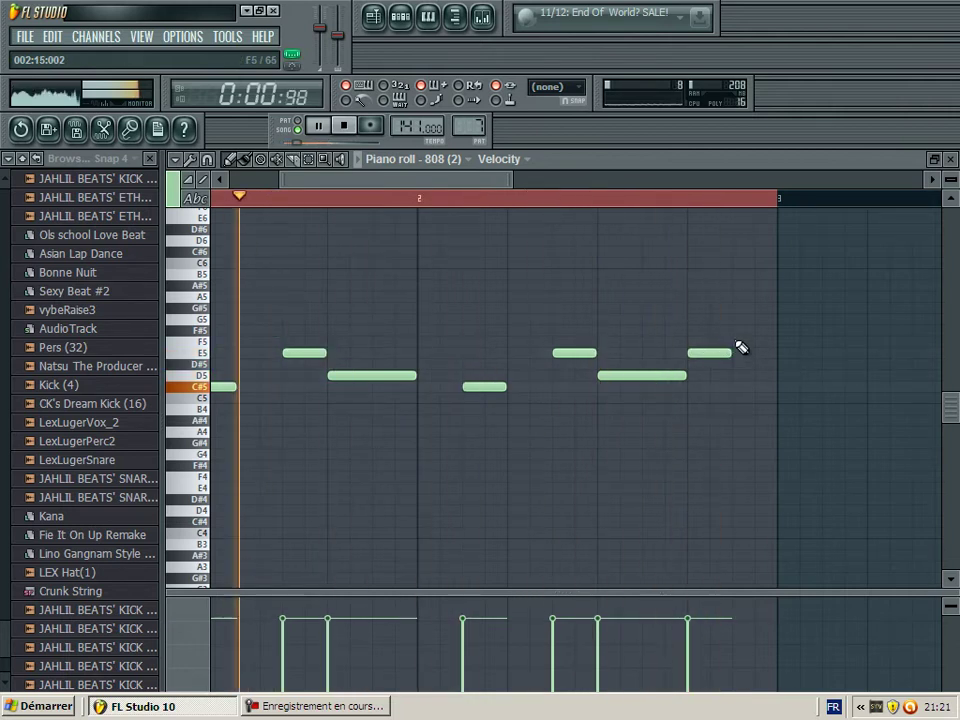
left_click(737, 331)
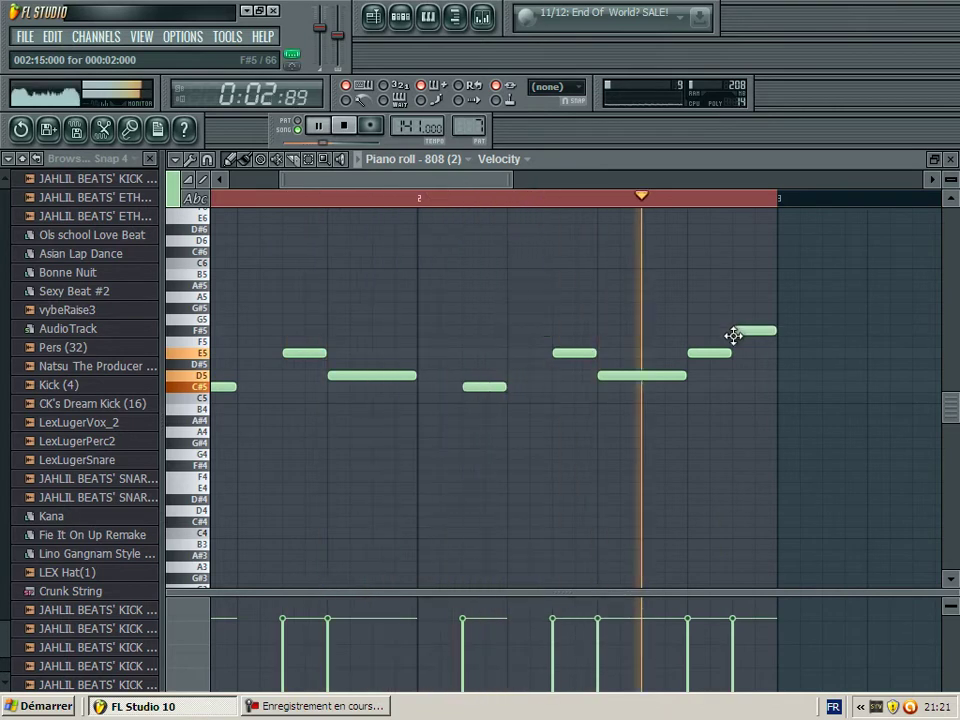
left_click(766, 330)
key("Escape")
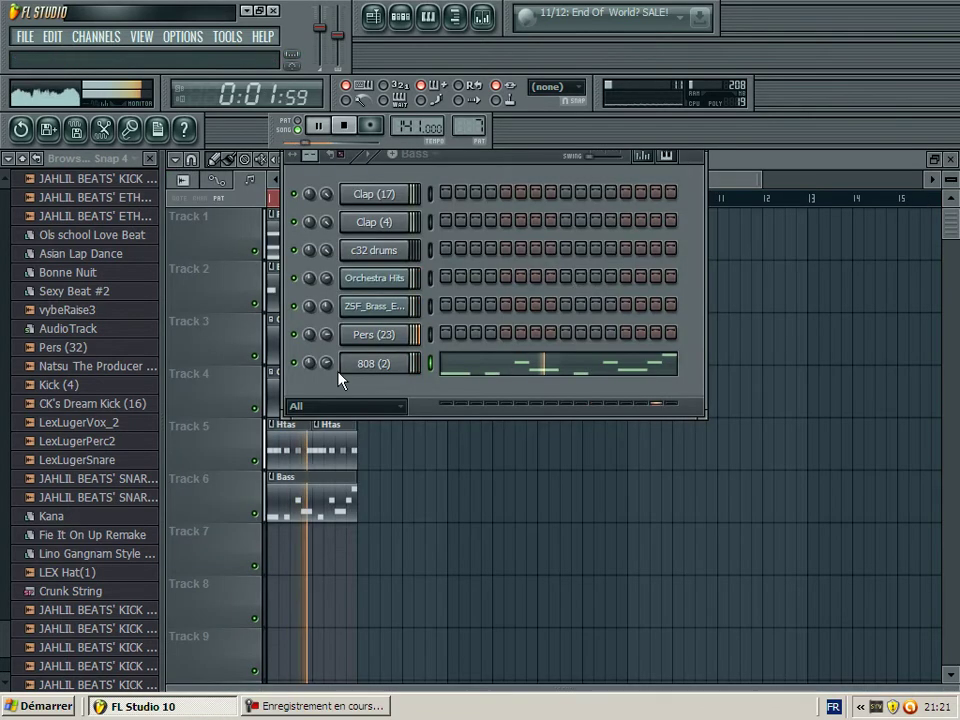
Open the 808 (2) channel's instrument settings and enable its volume envelope.
left_click(366, 366)
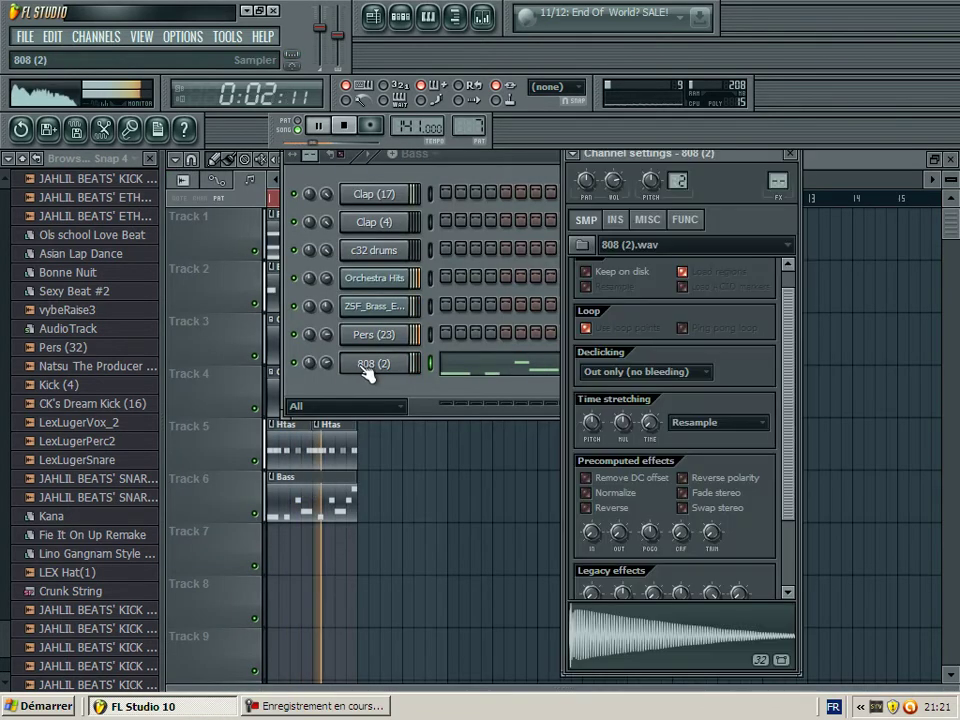
left_click(352, 280)
left_click(374, 284)
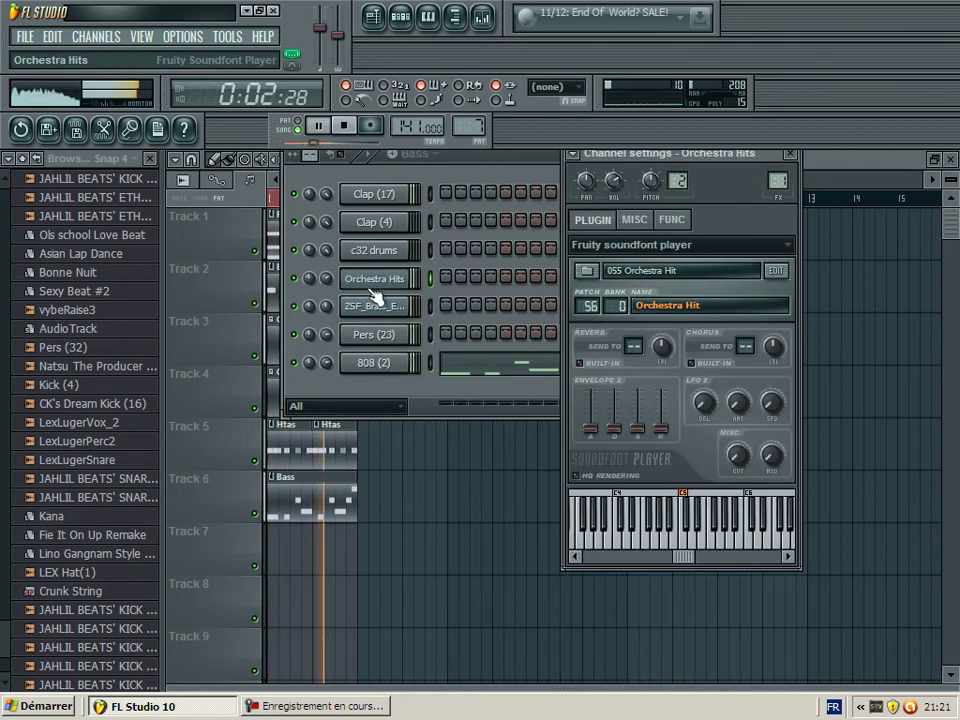
left_click(368, 360)
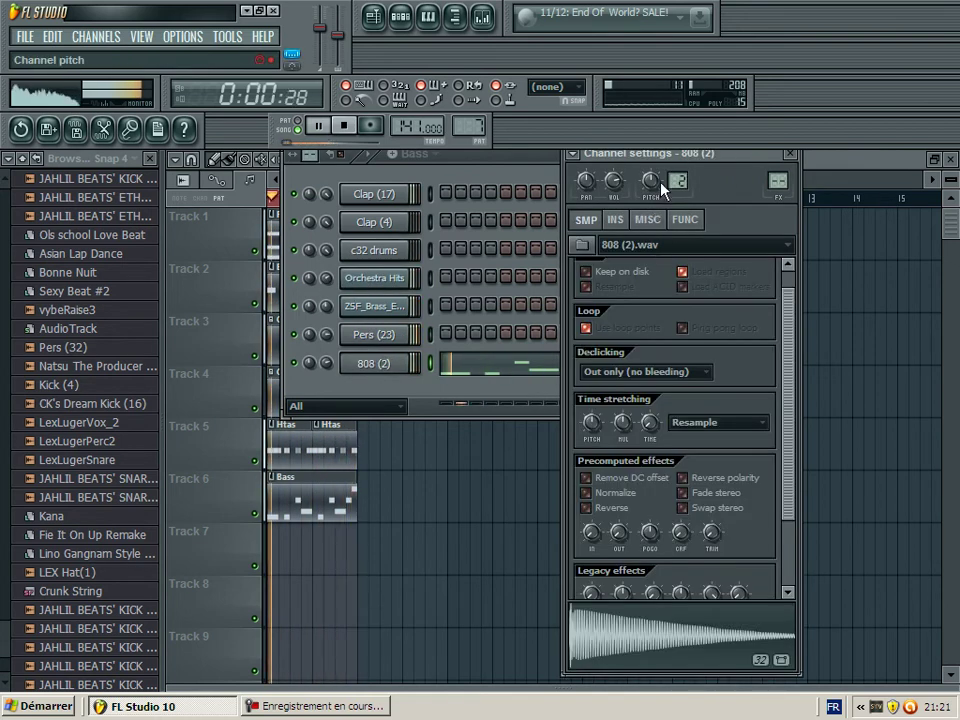
left_click(615, 219)
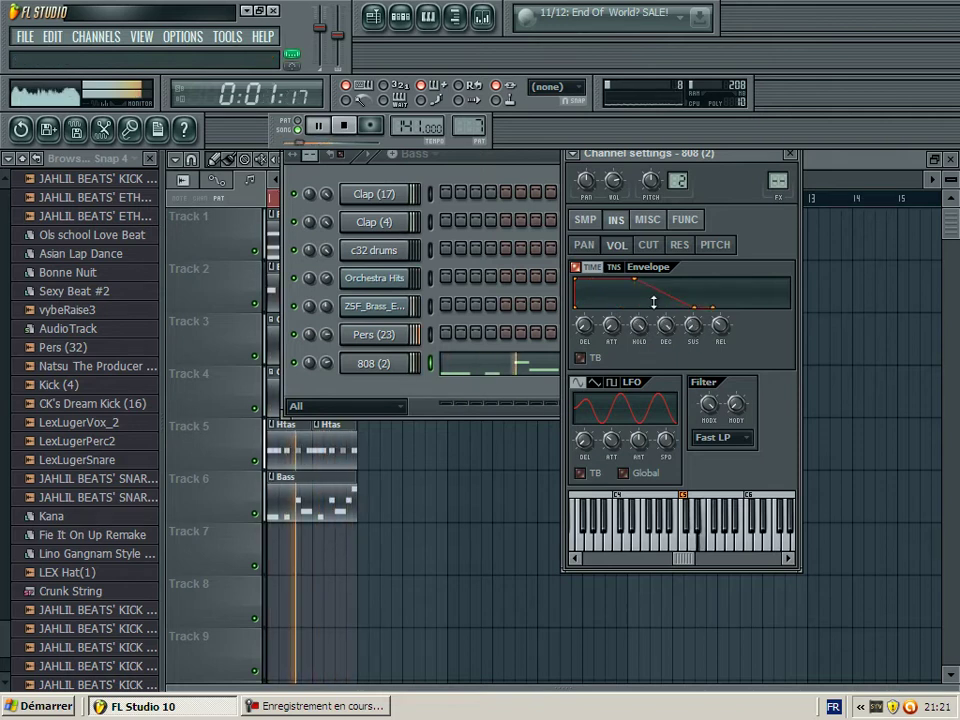
Stretch the 808 notes C#5, C#5, D5 and bar 2's C#5 to six, four, six and four steps, closing the gaps, and exit the piano roll.
left_click(504, 385)
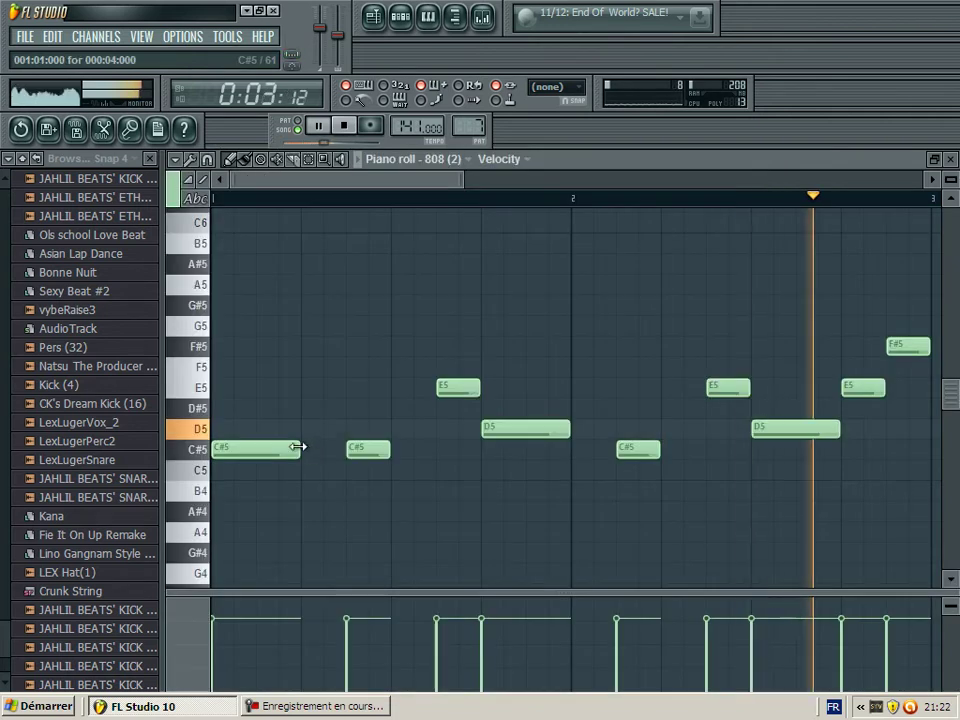
left_click_drag(298, 448, 437, 447)
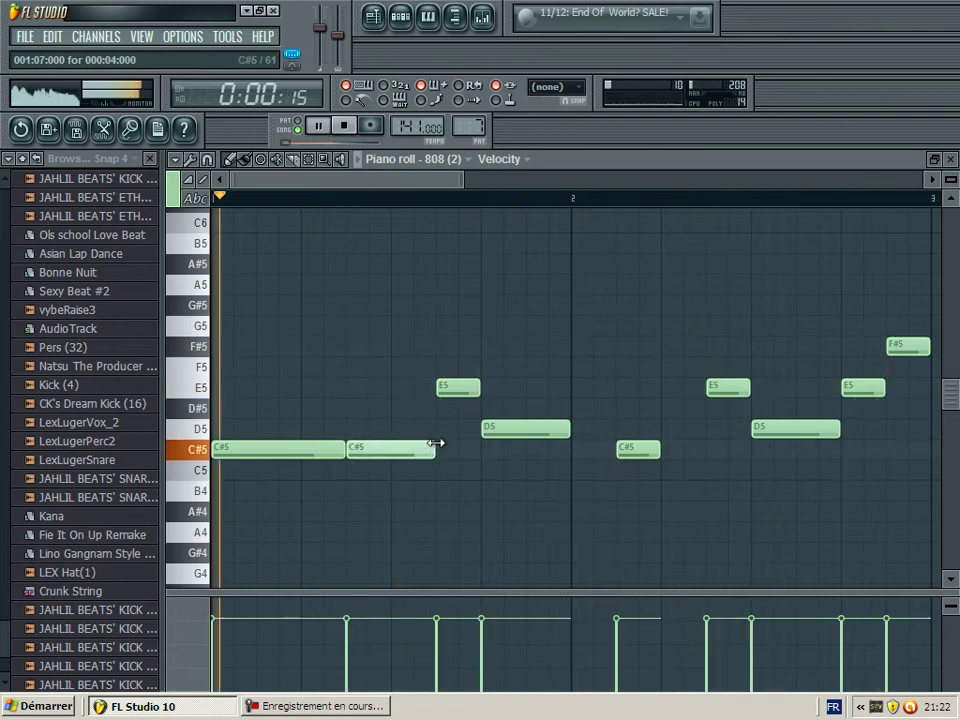
left_click_drag(572, 430, 705, 450)
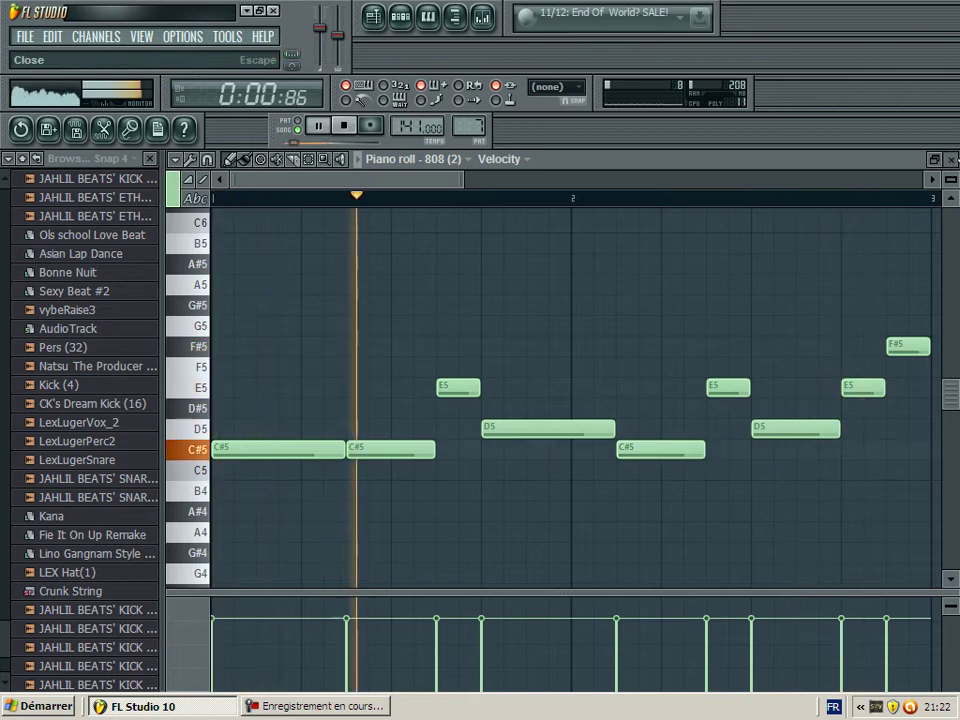
left_click(951, 159)
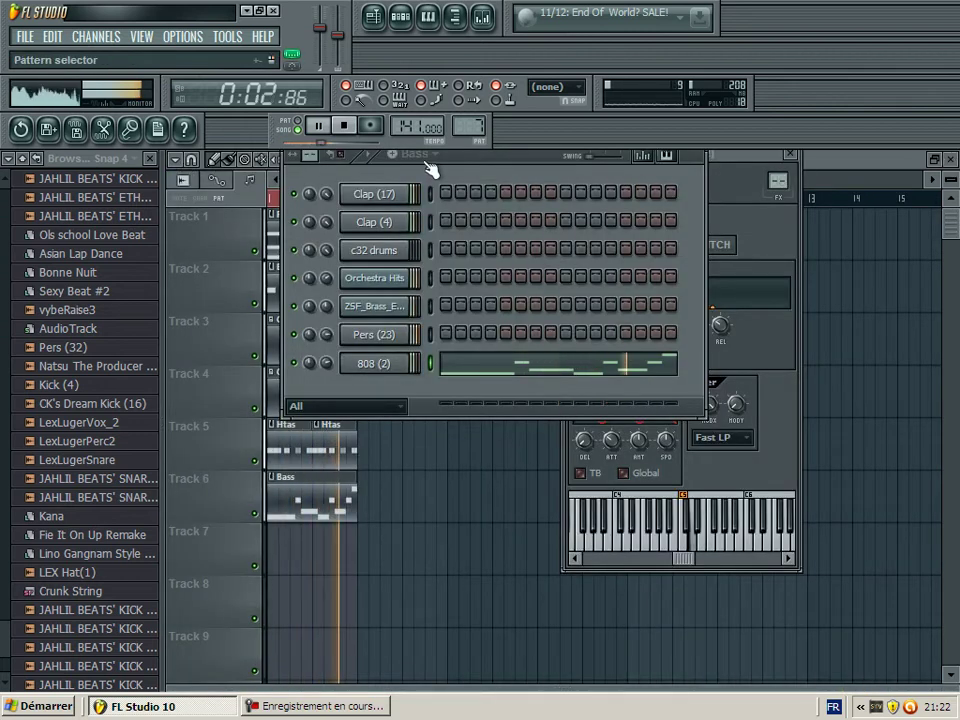
Create a new empty pattern named Kick.
left_click(369, 365)
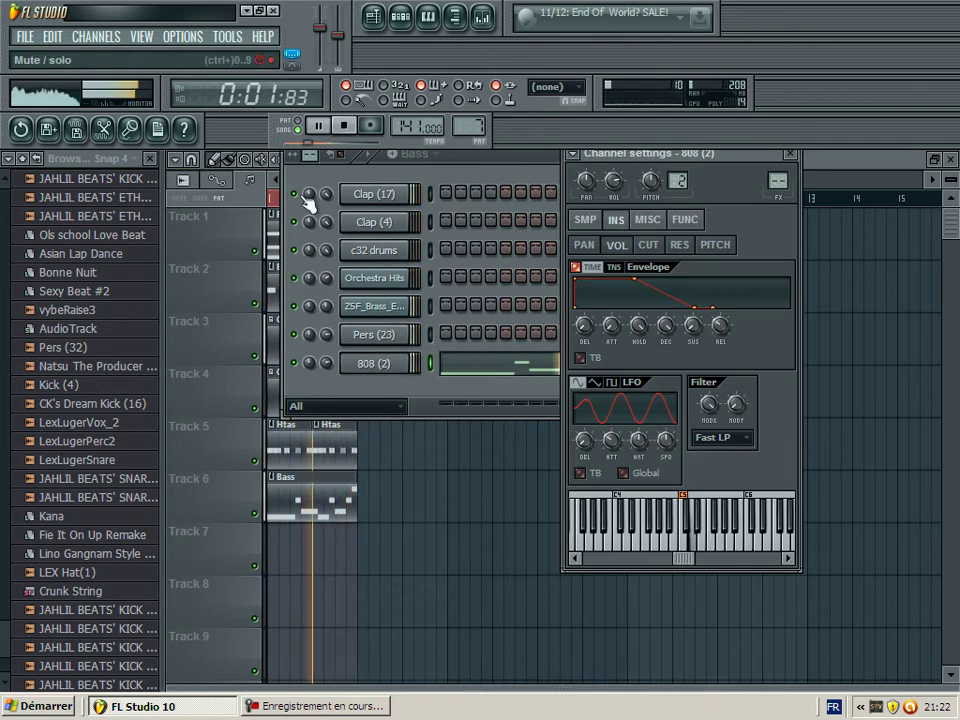
left_click(425, 160)
left_click(493, 190)
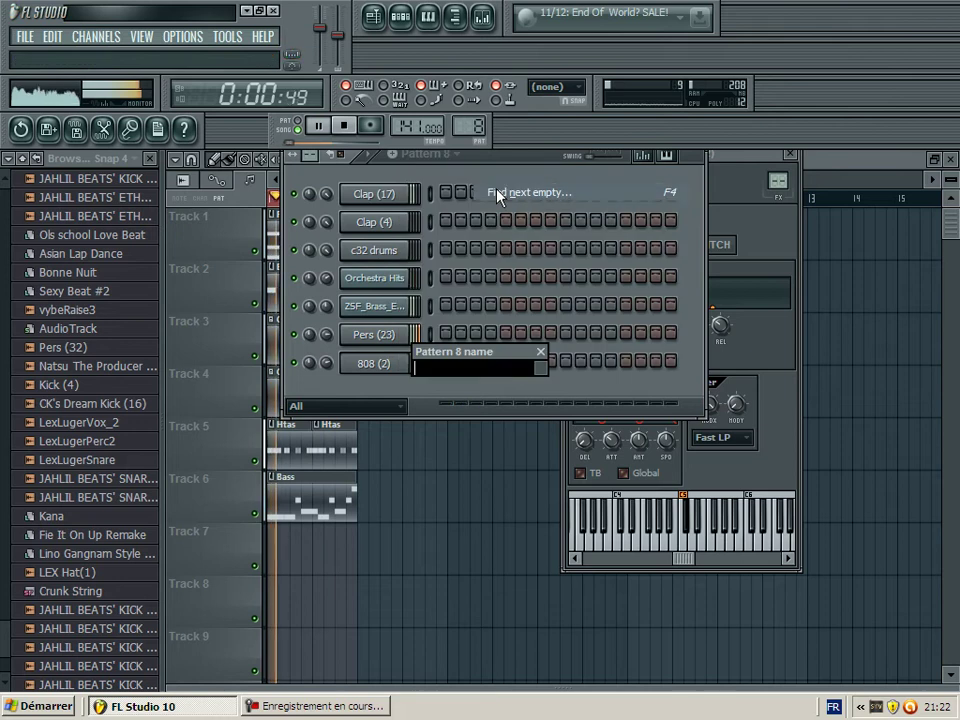
type("Kick")
key("Return")
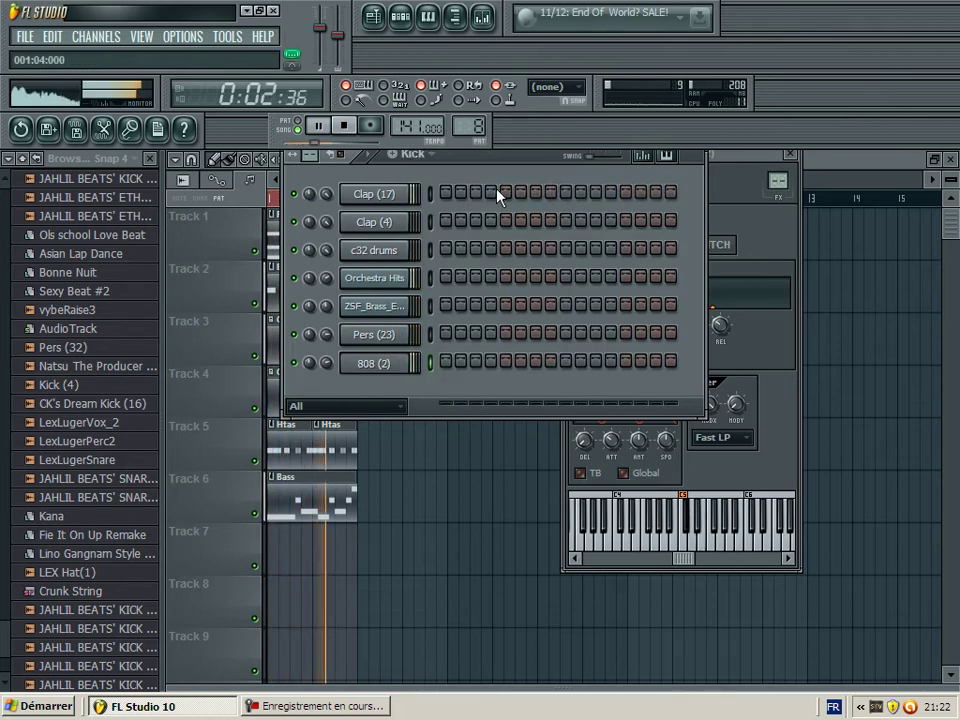
Add the Kick (4) sample as a new channel and place hits on steps 1 and 7.
left_click_drag(45, 384, 441, 397)
left_click(445, 389)
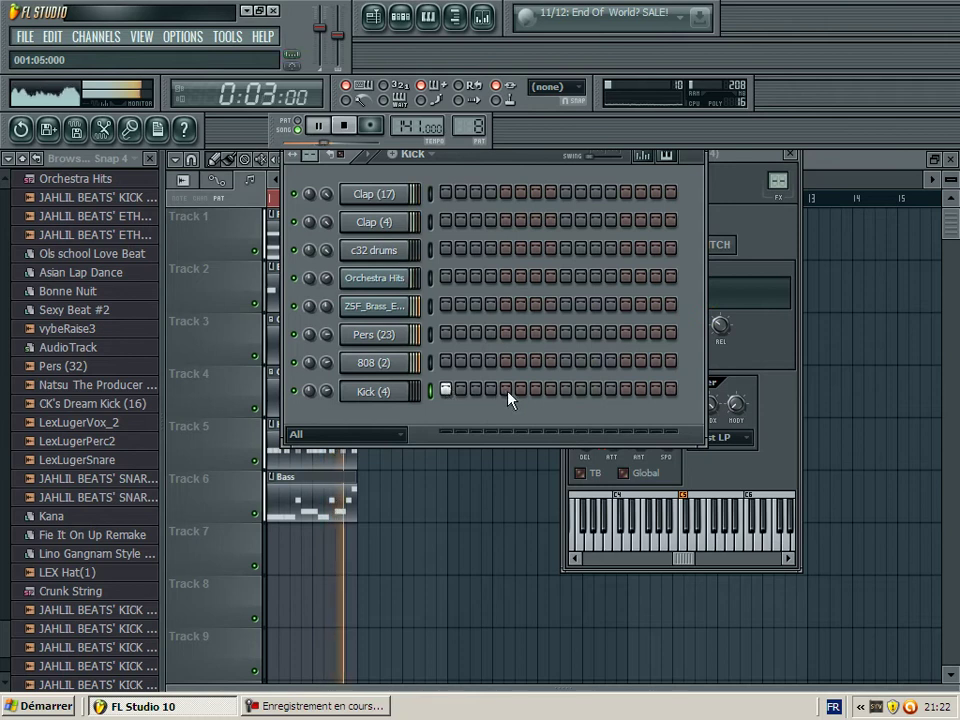
left_click(535, 389)
Place the Kick pattern on Track 7 of the playlist so it spans bars 1 and 2.
left_click(296, 131)
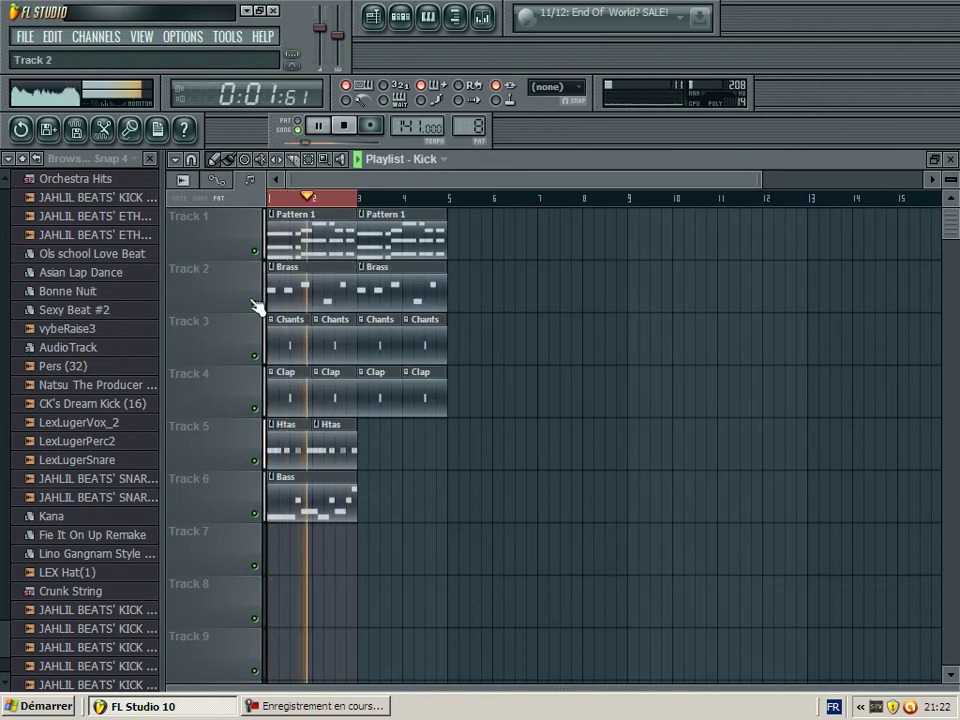
left_click(285, 548)
left_click_drag(298, 549, 376, 556)
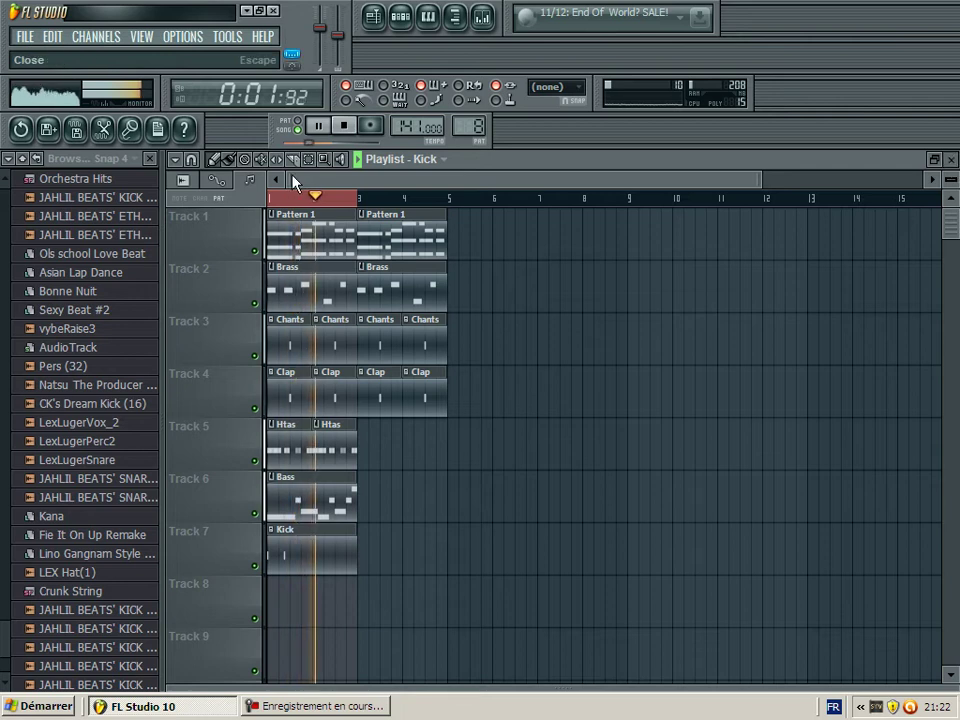
In the Kick pattern's extended 32-step grid, add Kick (4) hits on steps 13, 19, 23 and 29.
key("F5")
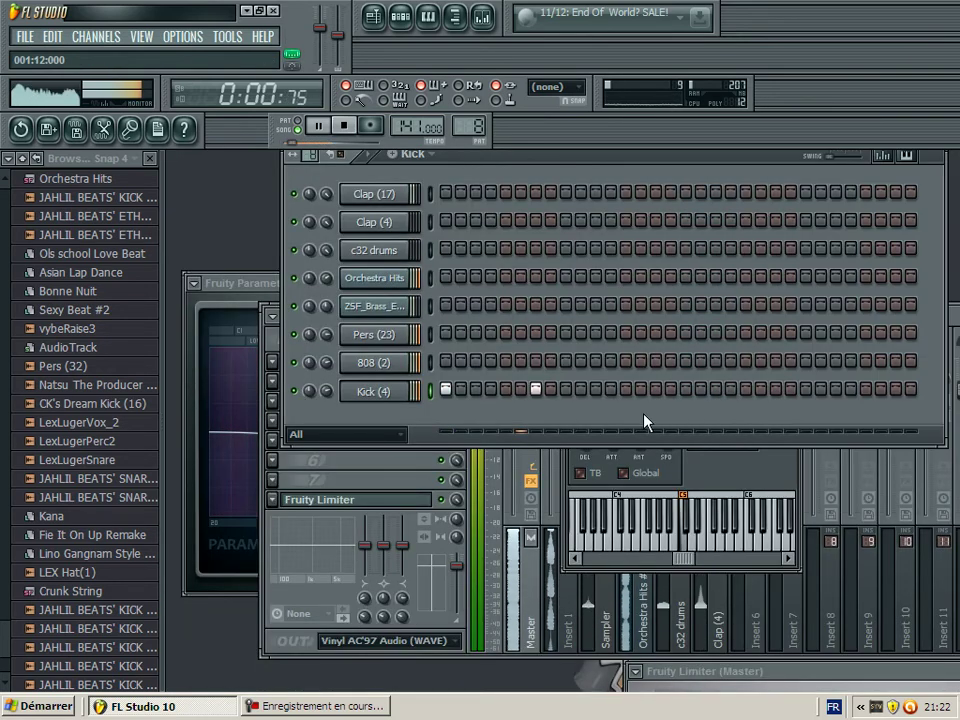
left_click(716, 389)
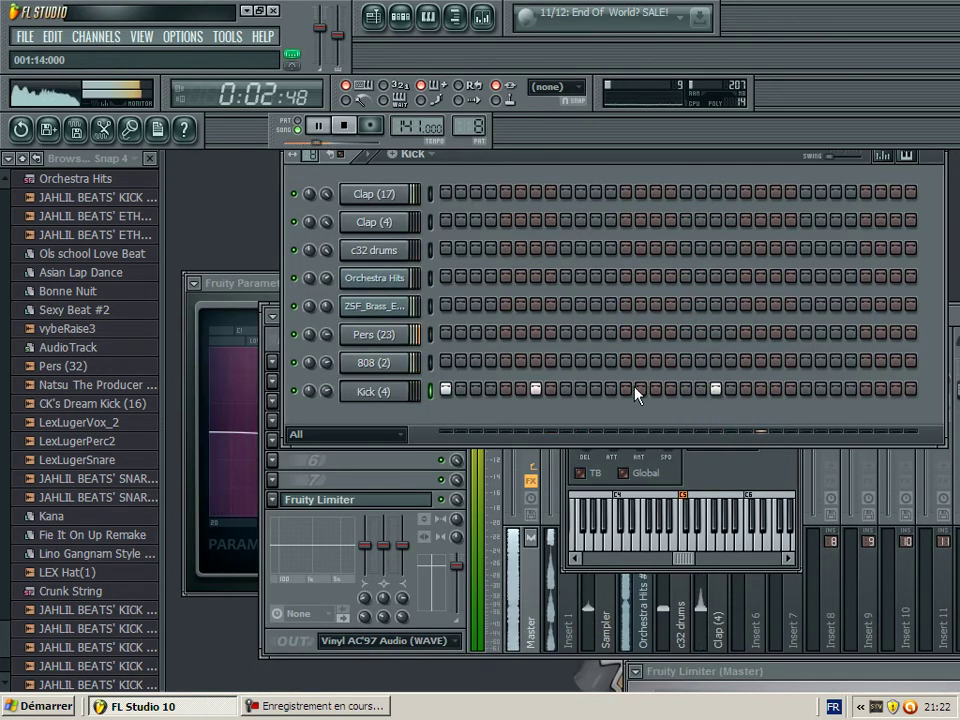
left_click(777, 392)
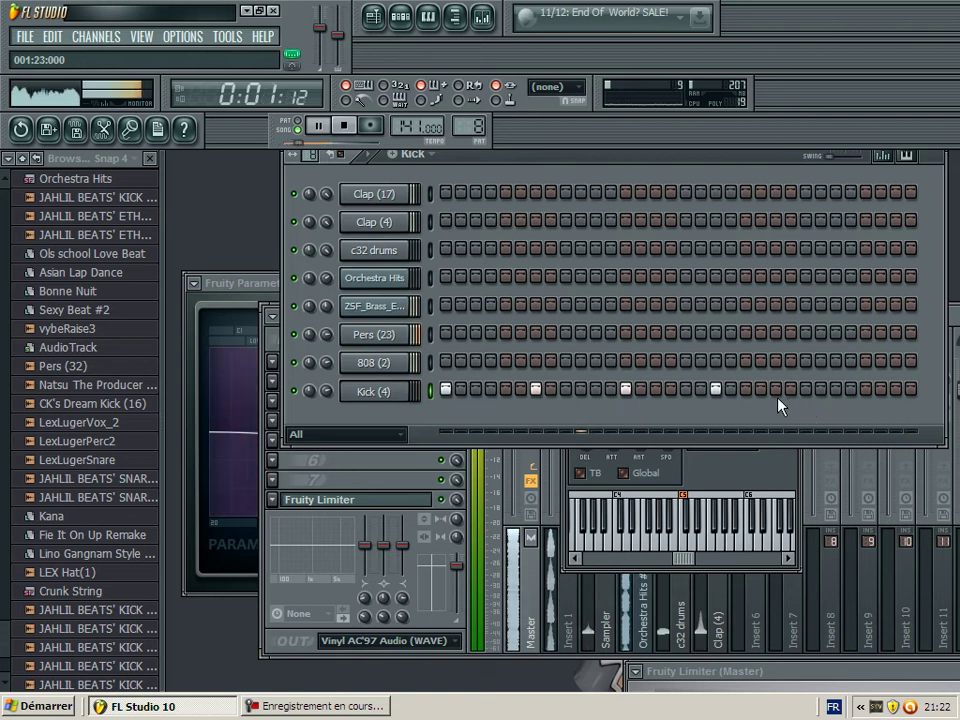
left_click(866, 389)
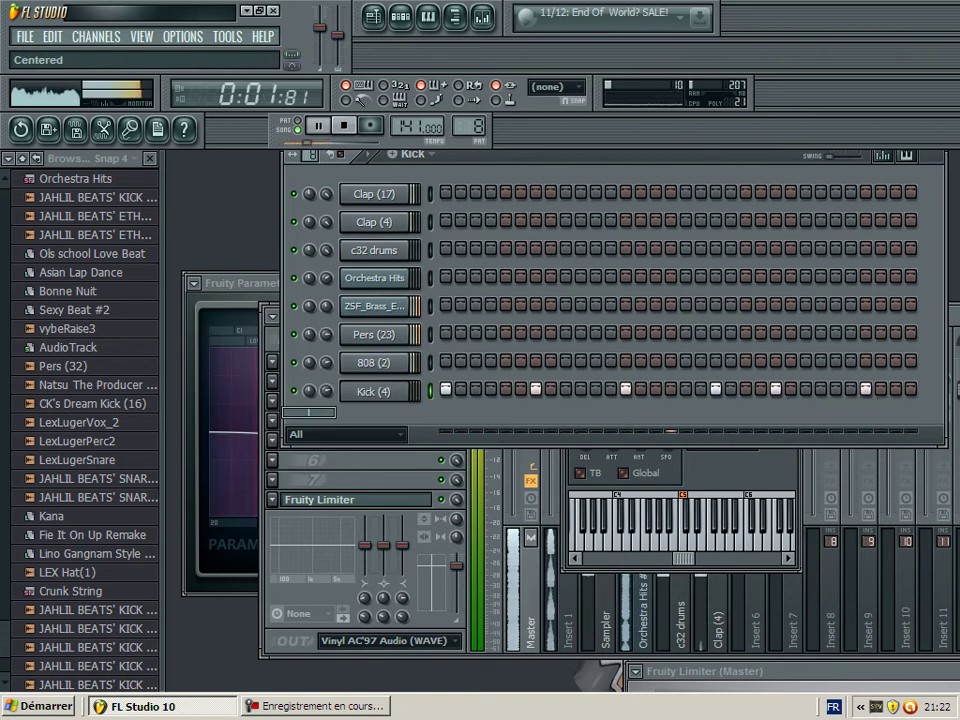
right_click(302, 390)
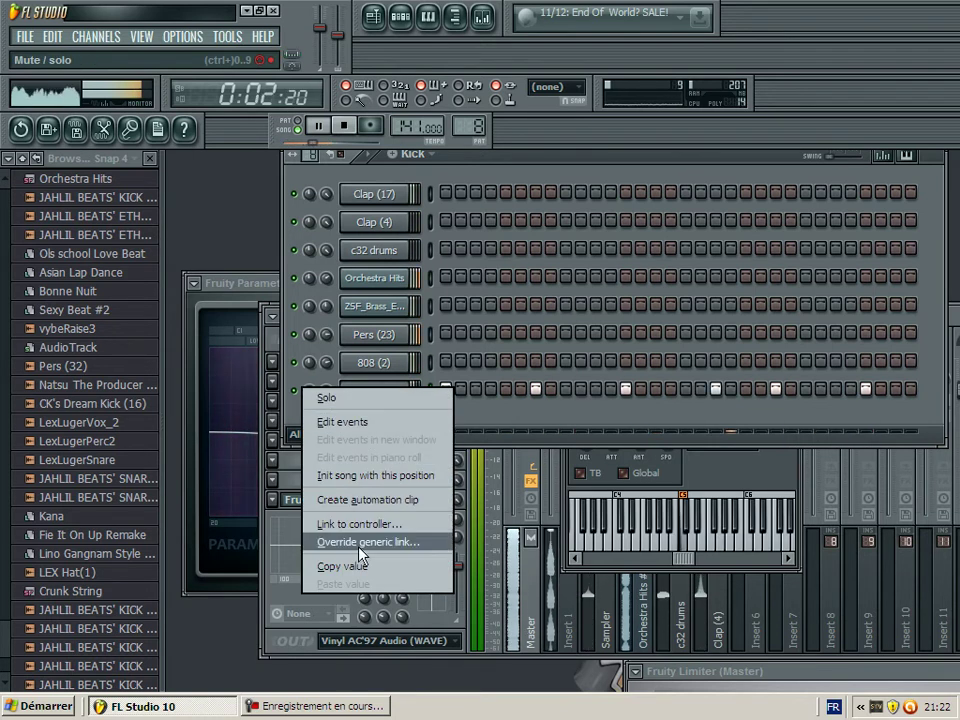
key("Escape")
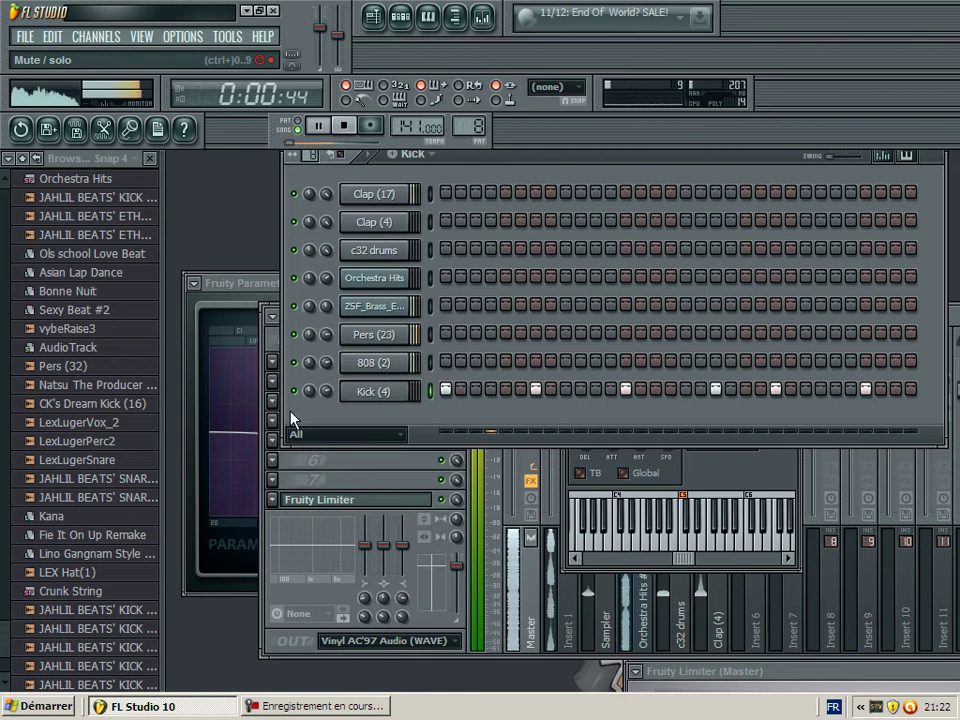
right_click(310, 390)
key("Escape")
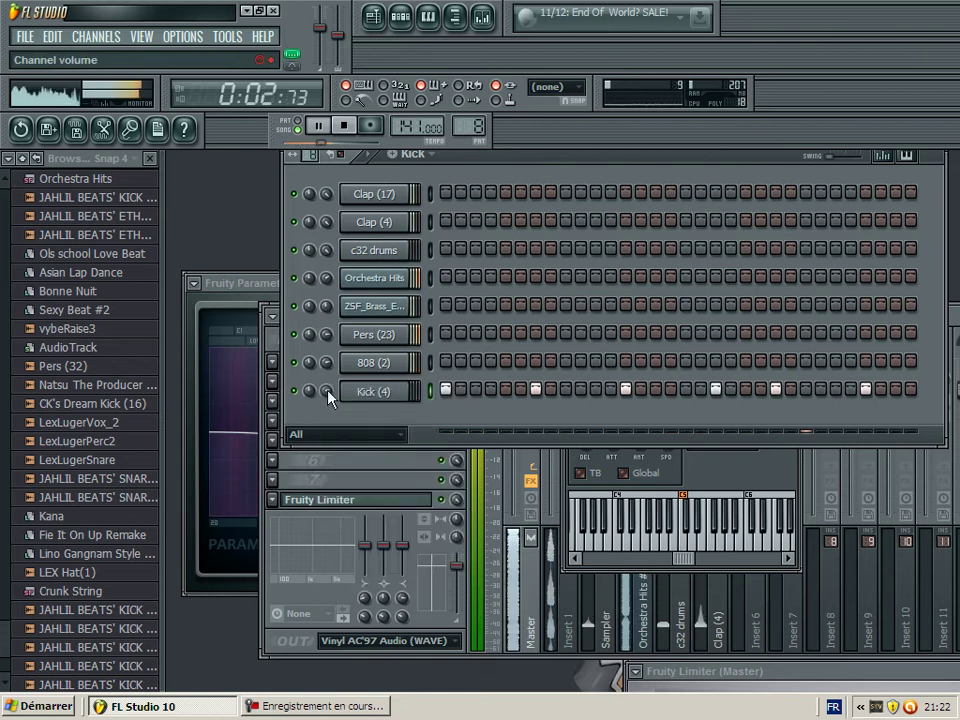
Open the Kick (4) channel's sample settings, raise its first legacy effect, and return to the step sequencer.
left_click(366, 393)
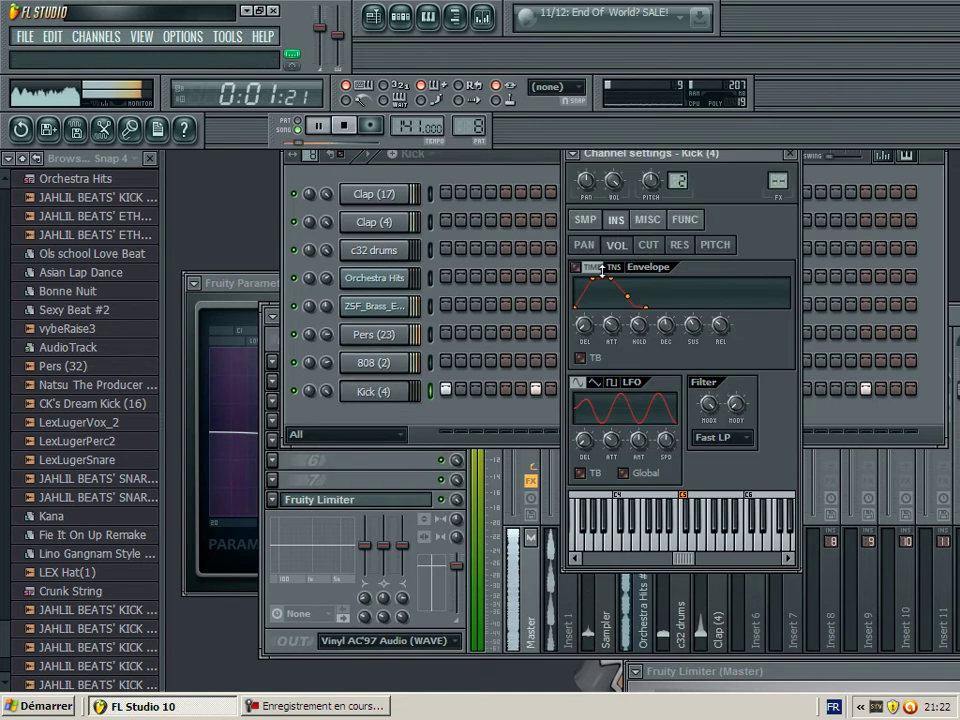
left_click(585, 219)
left_click_drag(590, 594, 590, 570)
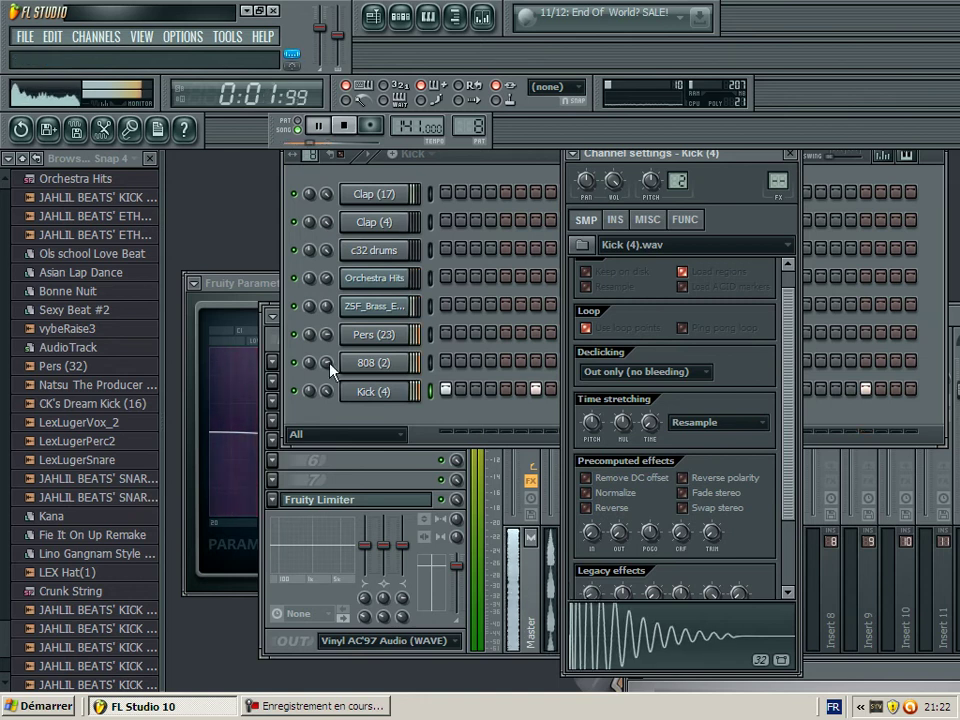
left_click(305, 392)
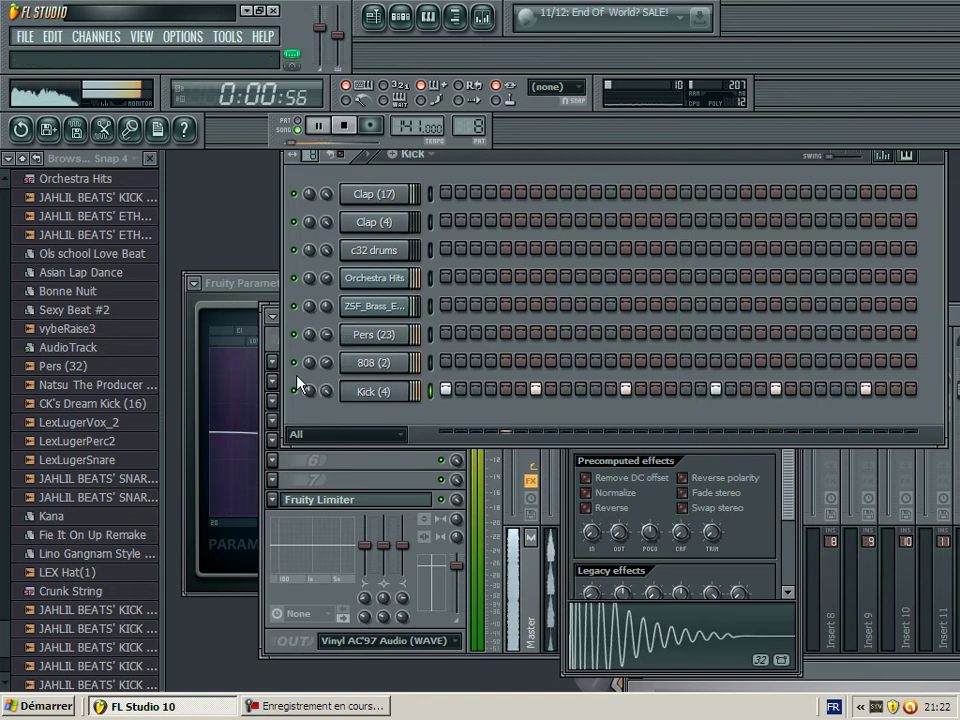
Assign the 808 (2) channel to a free mixer track and load Fruity Parametric EQ 2 in its first effect slot.
left_click(374, 362)
left_click(573, 156)
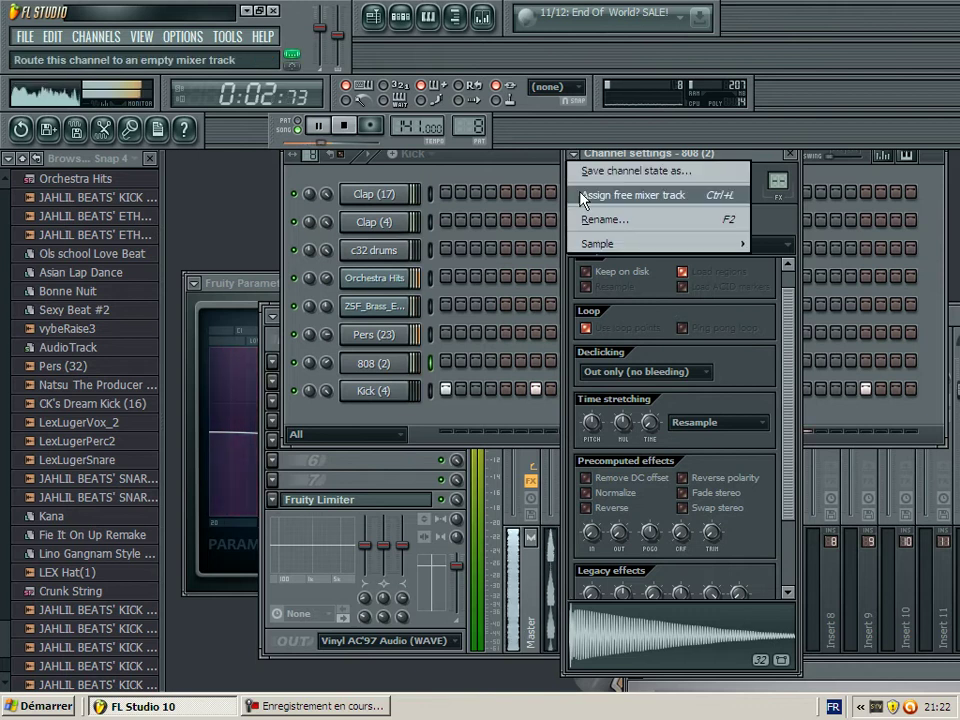
left_click(583, 195)
left_click(272, 361)
mouse_move(276, 350)
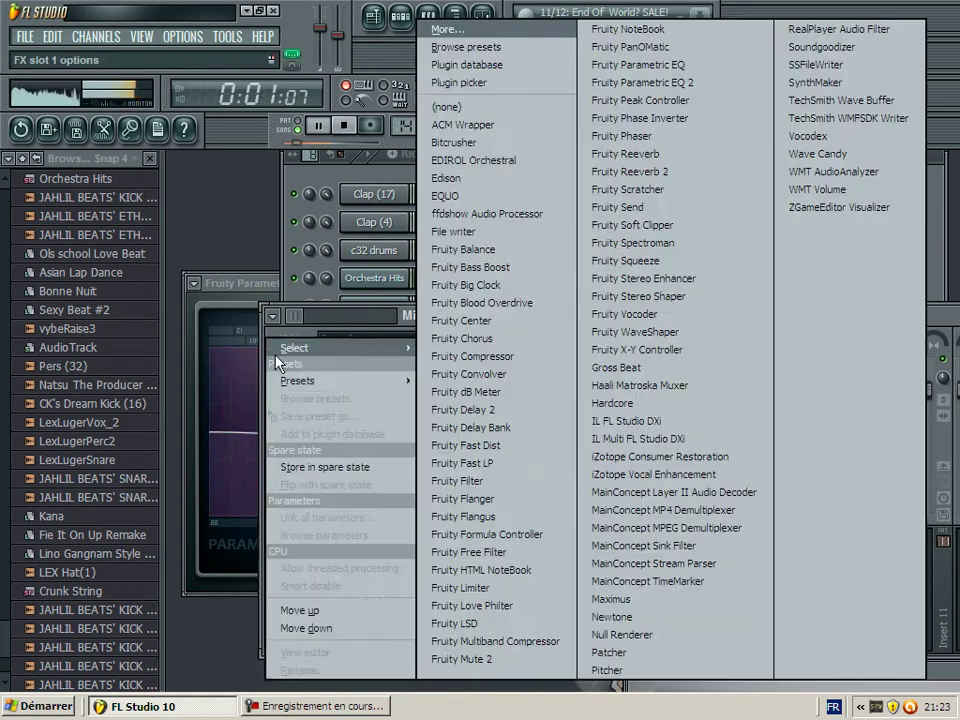
left_click(656, 81)
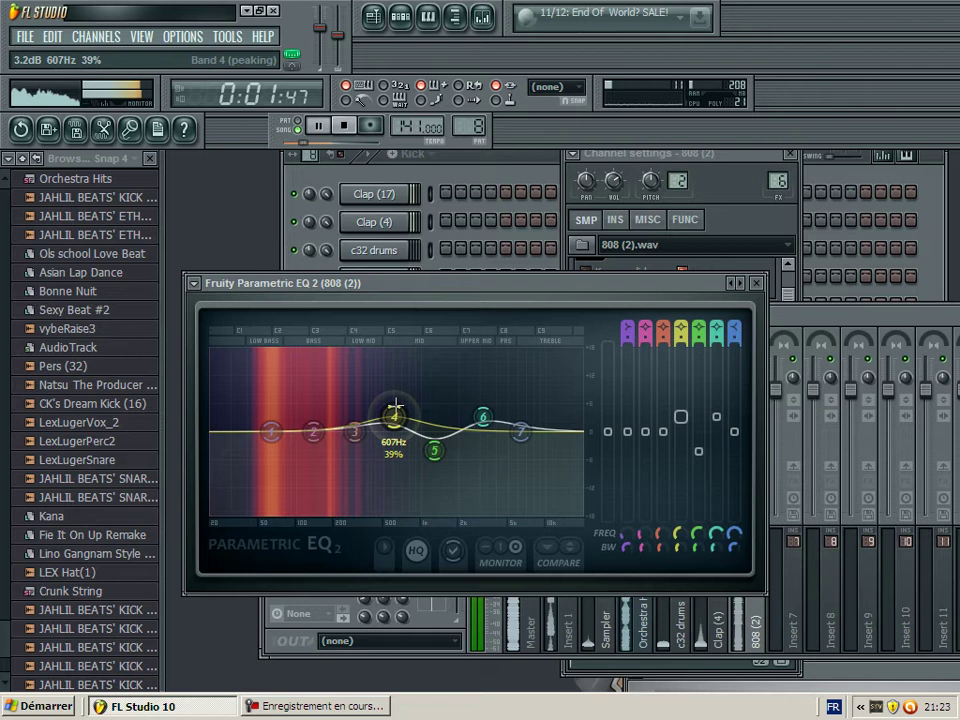
Shape the 808's EQ by moving bands 4 and 5 into the bass range, boosting bands 2 and 3 and cutting band 4.
left_click_drag(396, 407, 343, 412)
left_click_drag(434, 450, 330, 440)
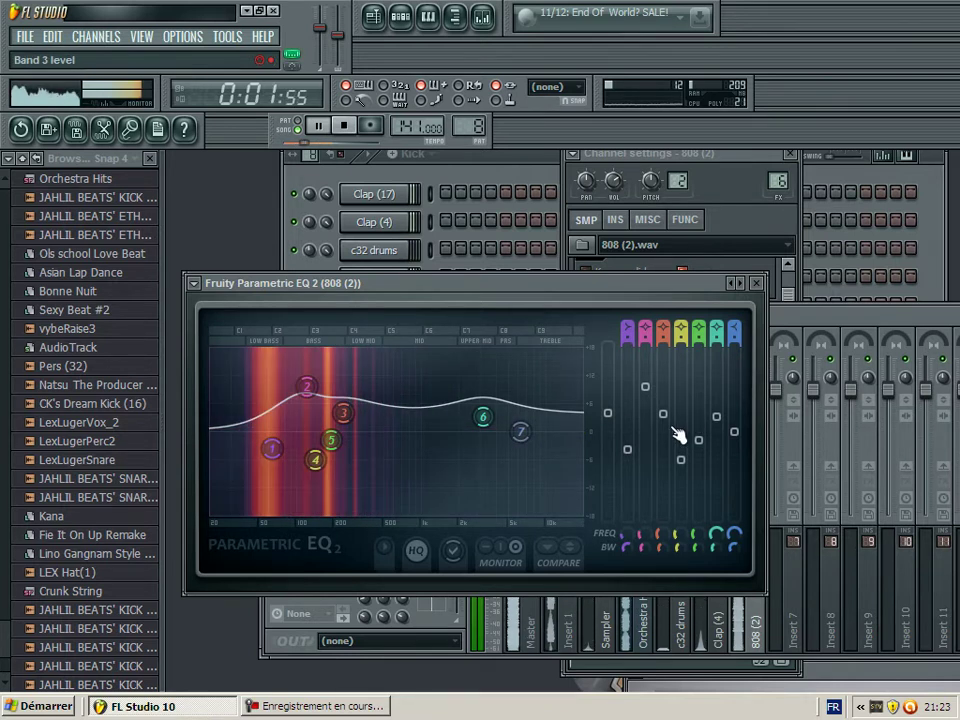
left_click_drag(681, 435, 678, 462)
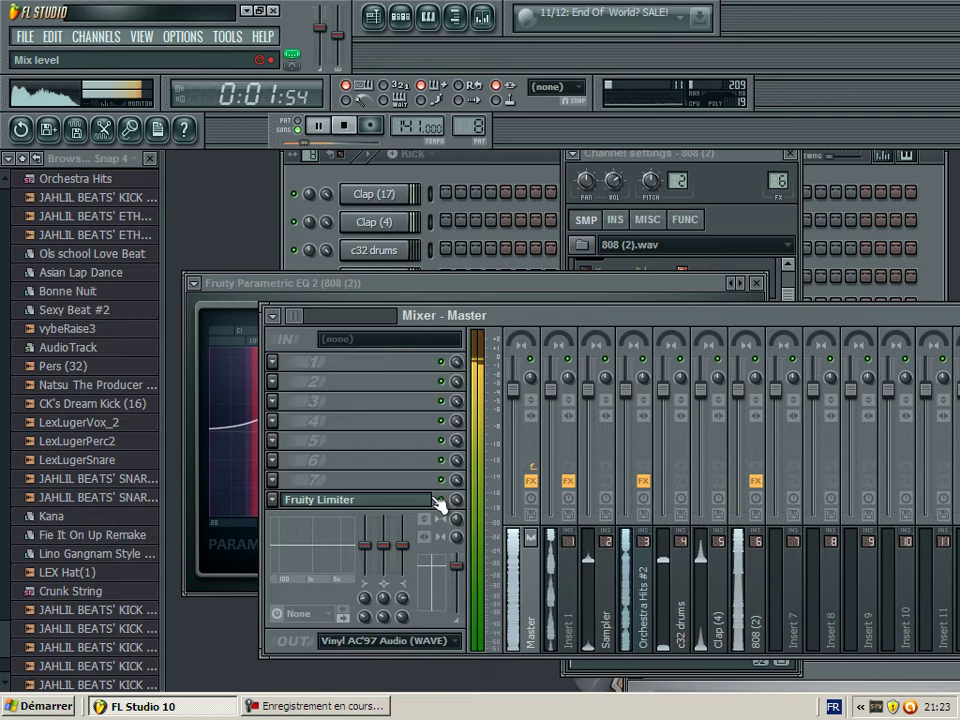
Open the Fruity Limiter on the Master track, slightly adjust its ceiling, and return to the step sequencer.
left_click(332, 497)
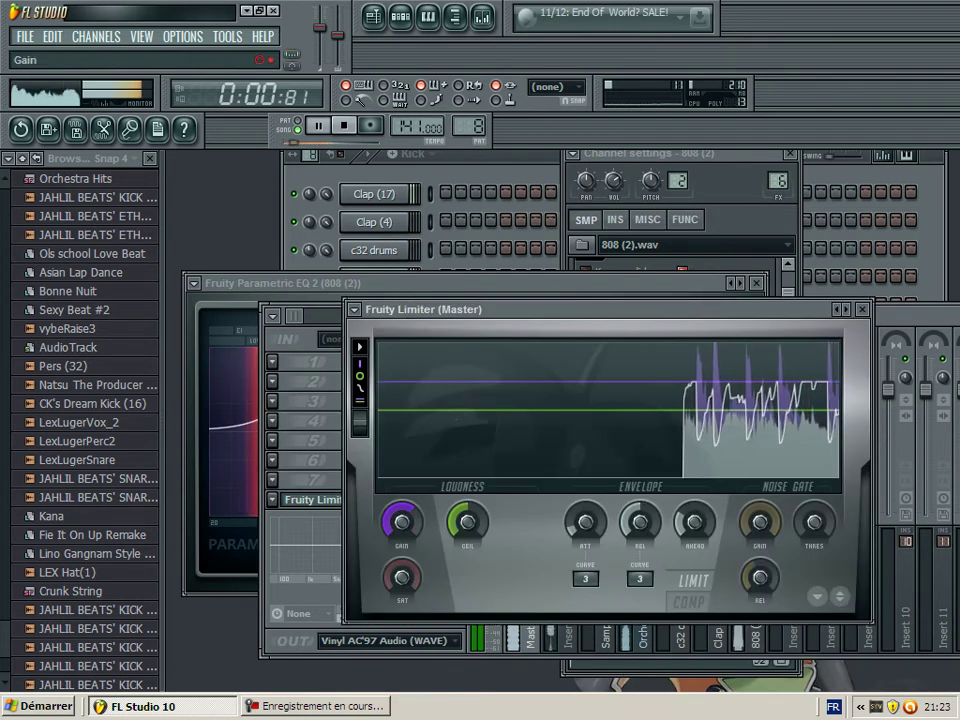
left_click_drag(467, 521, 467, 516)
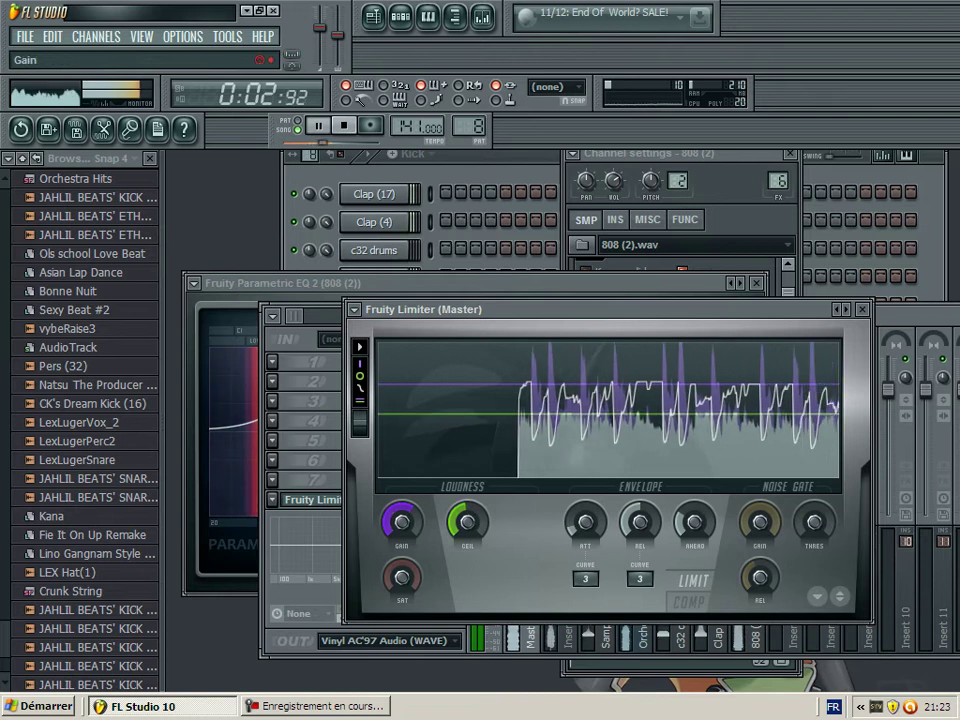
left_click(472, 155)
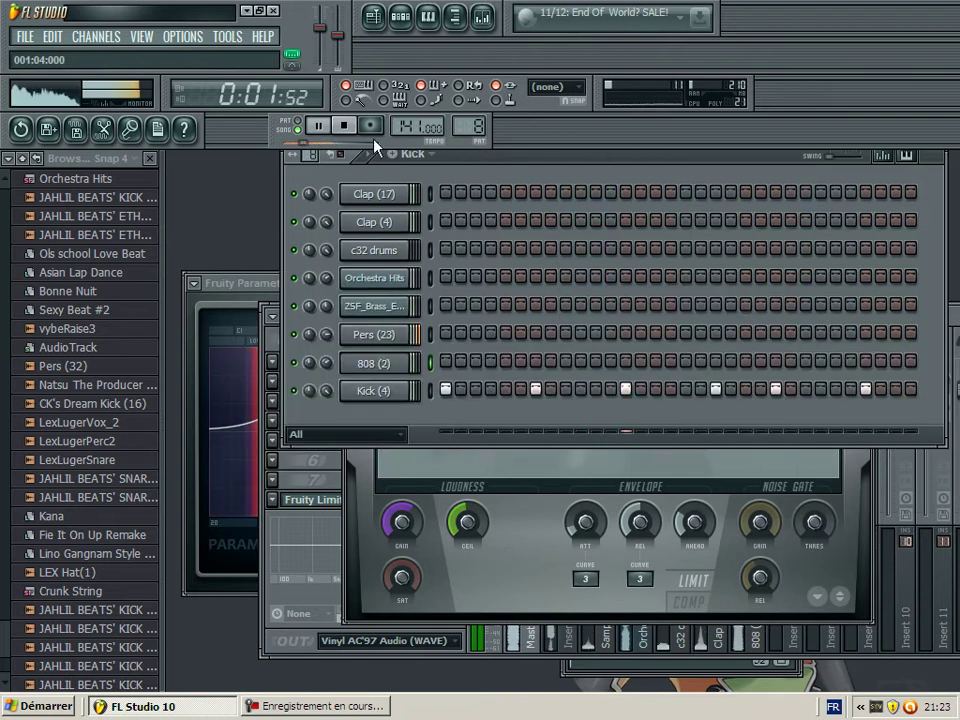
Check the arrangement in the playlist, close it, and create a new empty pattern named Nexus Sound.
left_click(283, 131)
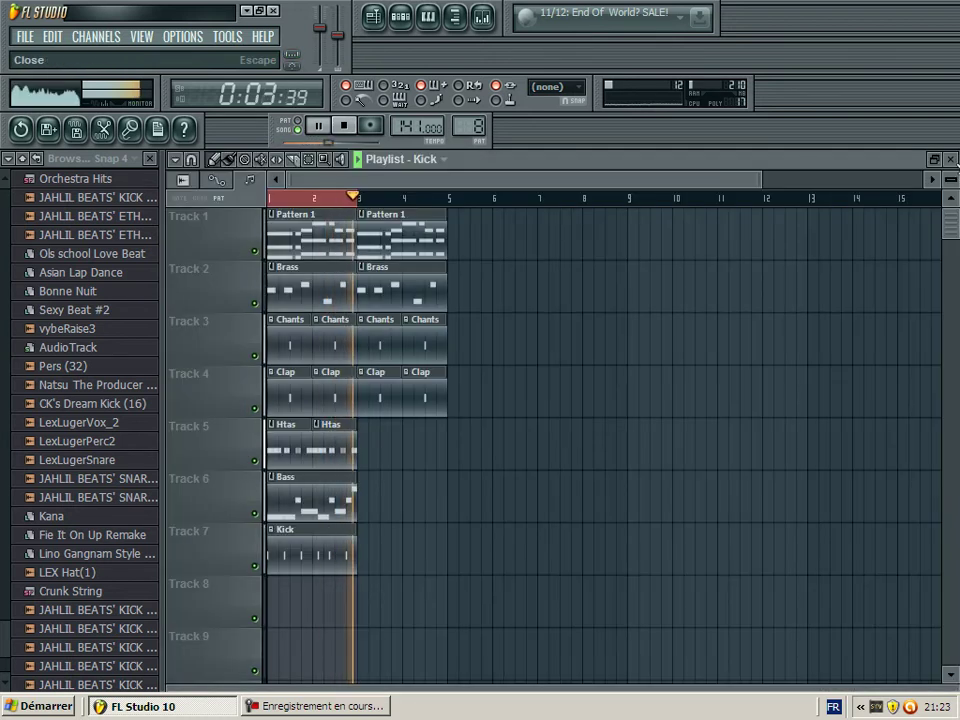
left_click(950, 160)
left_click(400, 154)
left_click(533, 192)
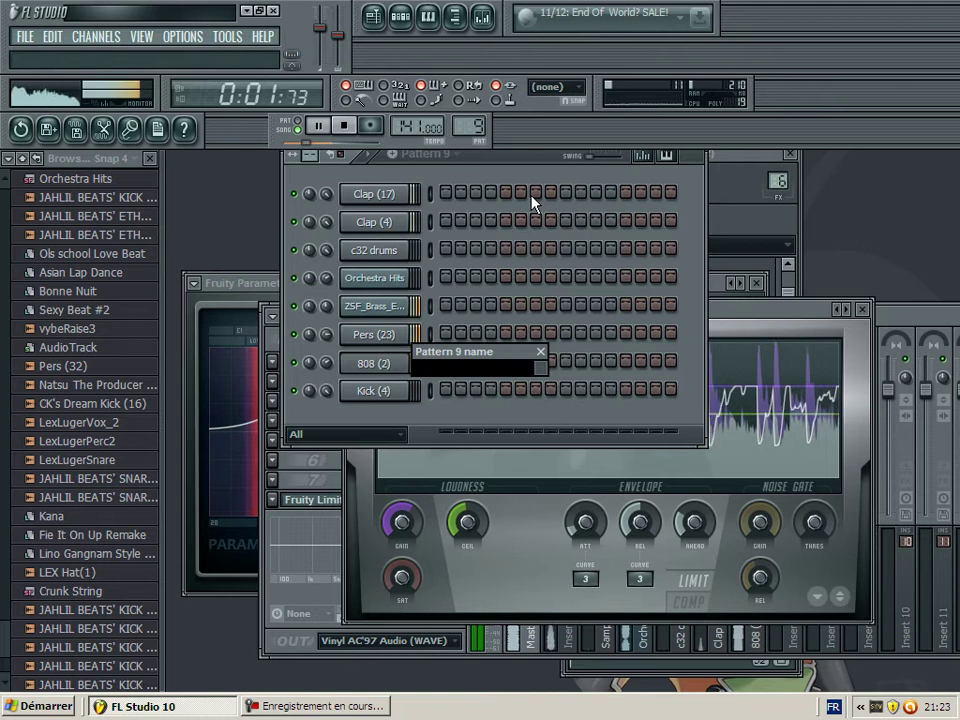
type("Nex")
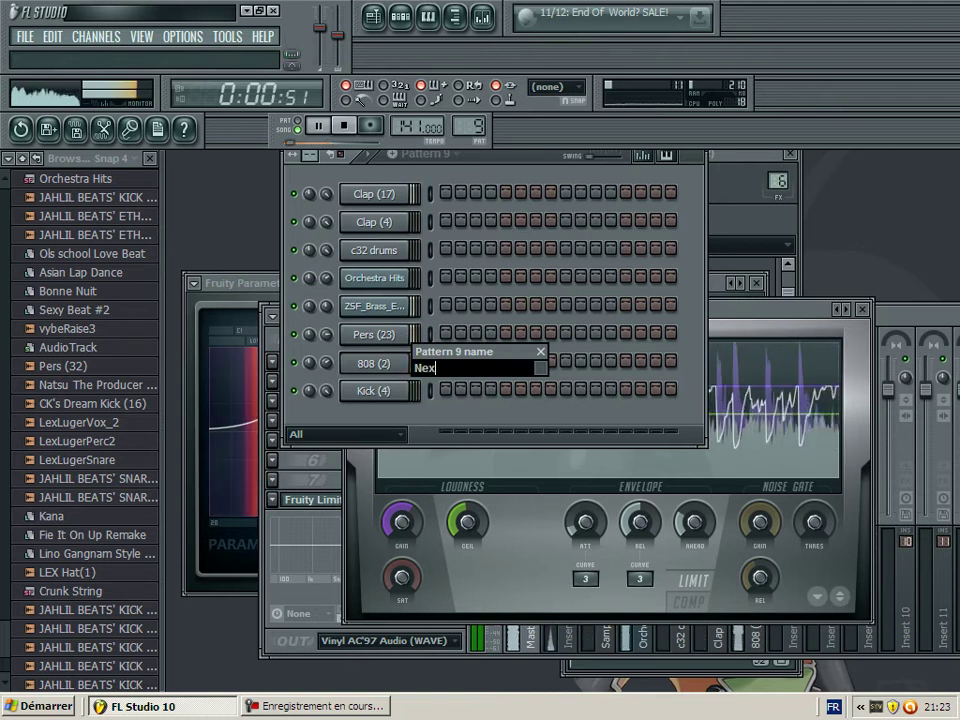
type("us Sound")
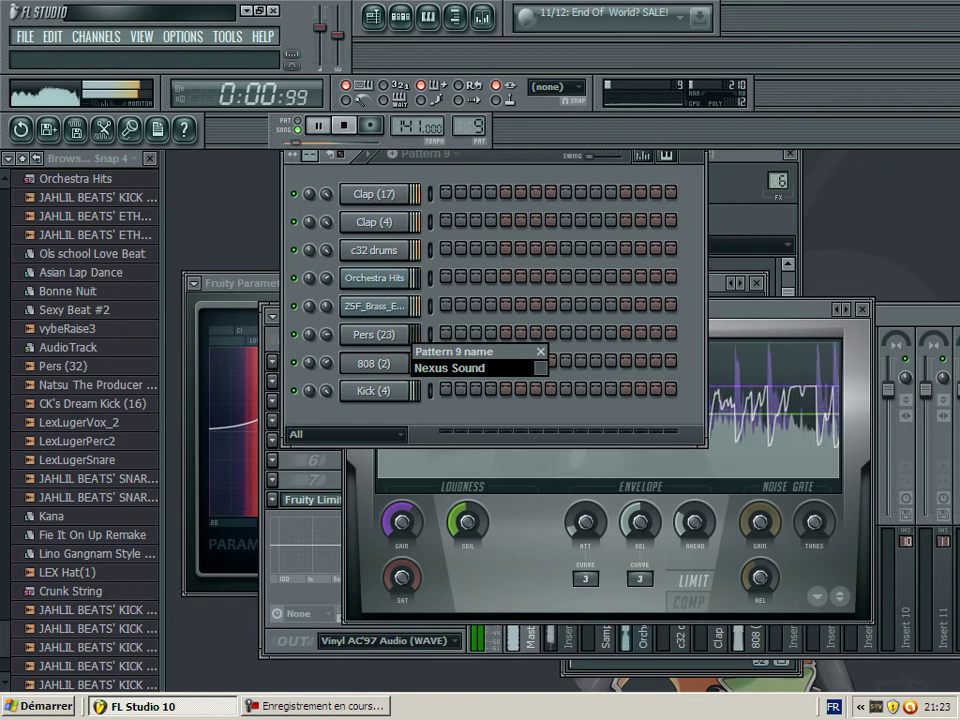
key("Return")
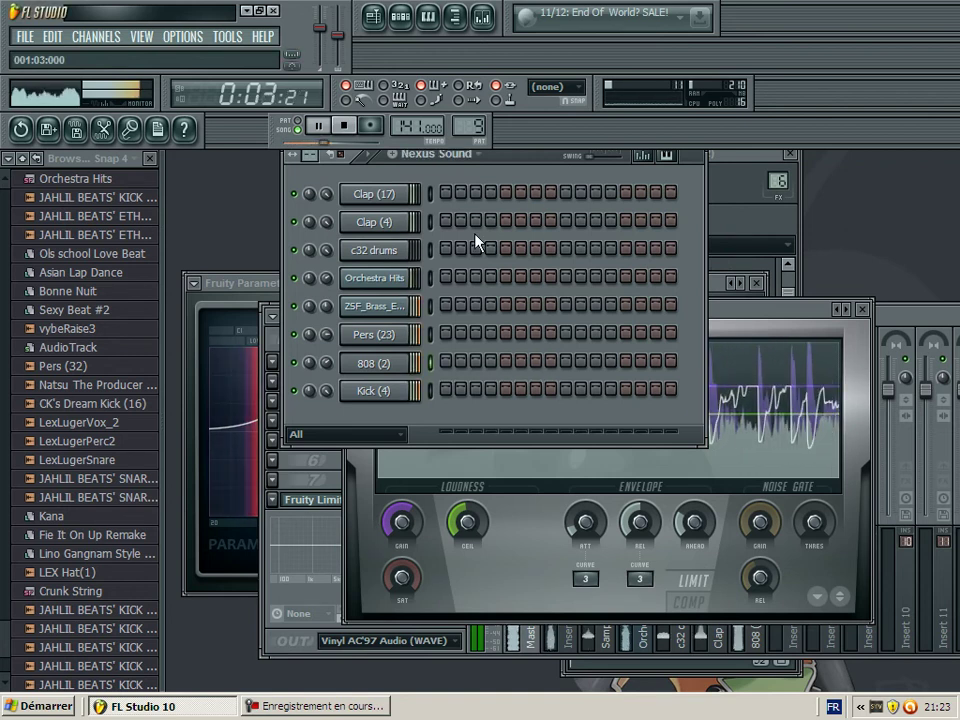
Insert a Nexus instrument channel above Pers (23).
right_click(378, 335)
mouse_move(468, 536)
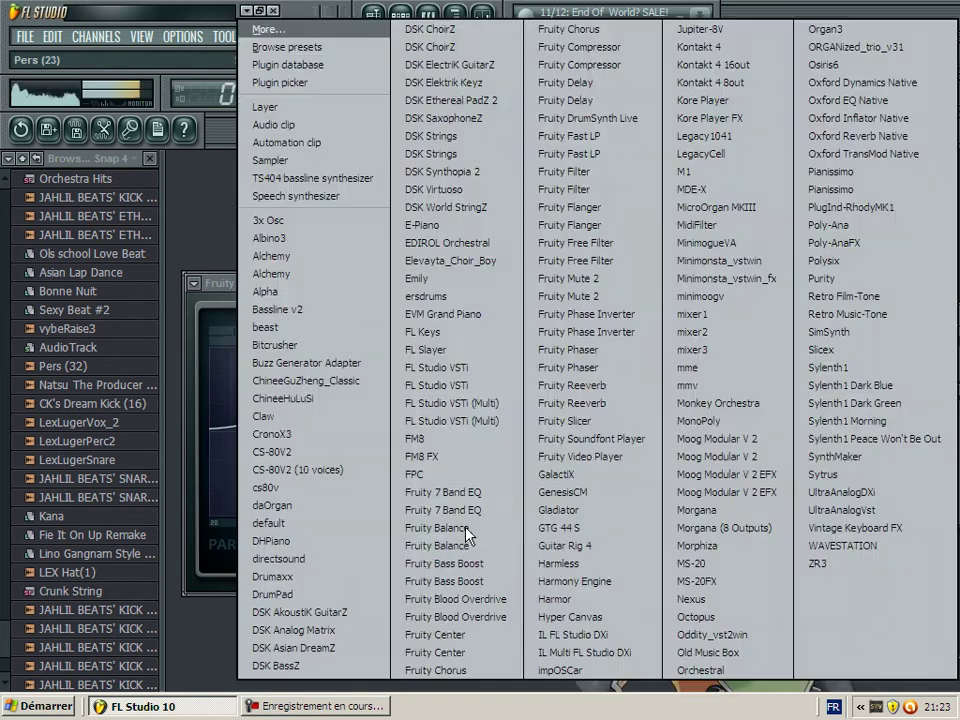
left_click(730, 605)
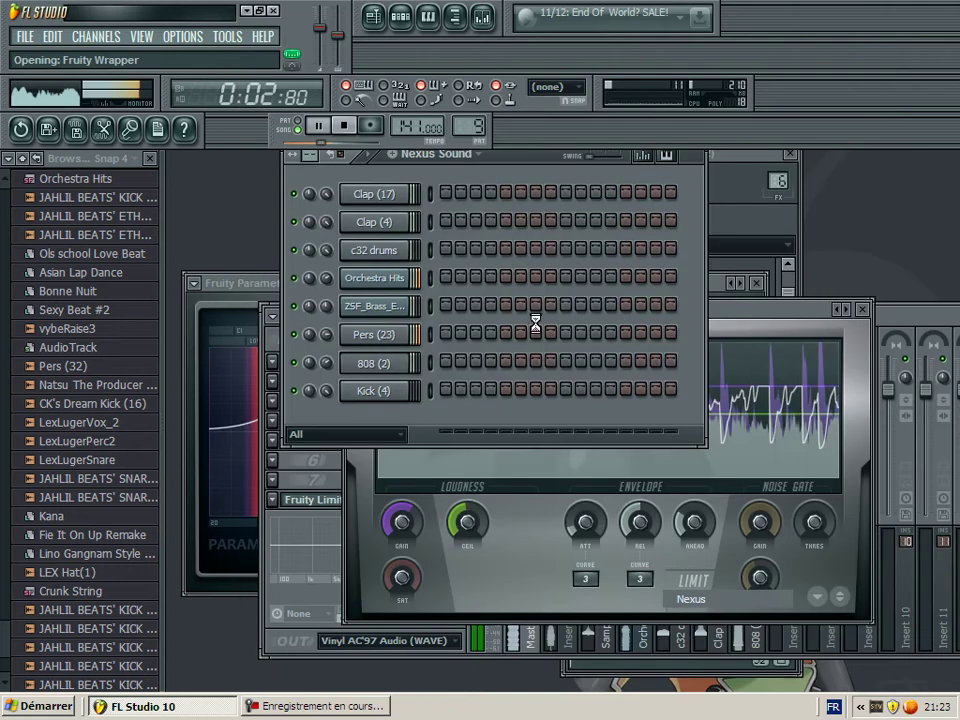
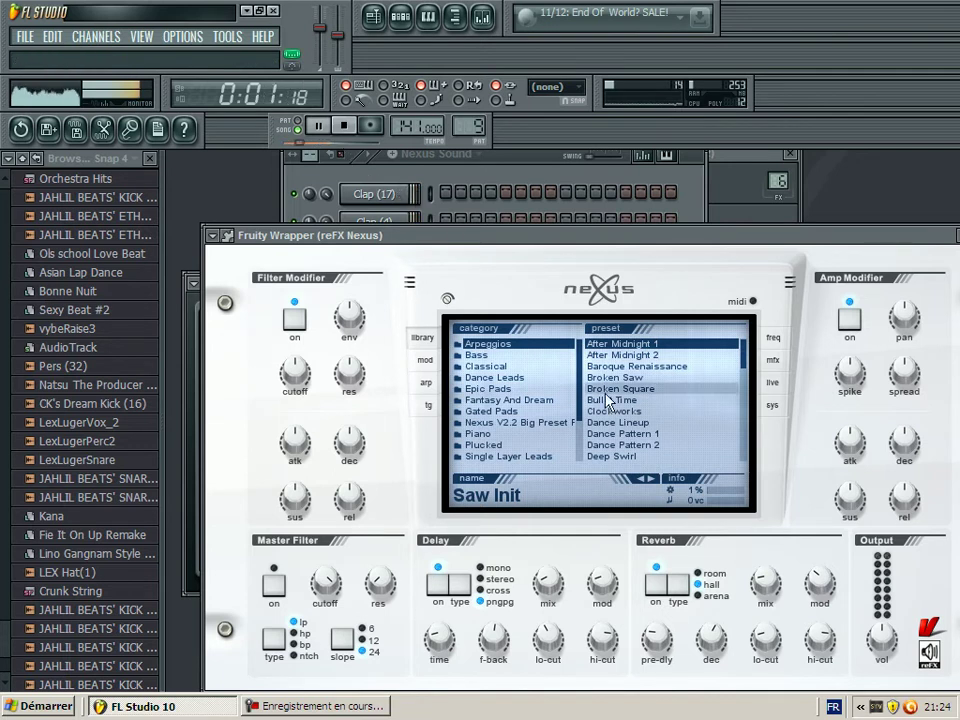
Browse the Nexus preset categories, including Fantasy And Dream, Plucked and Single Layer Leads, and return to the step sequencer.
left_click(488, 400)
left_click(482, 422)
left_click(478, 444)
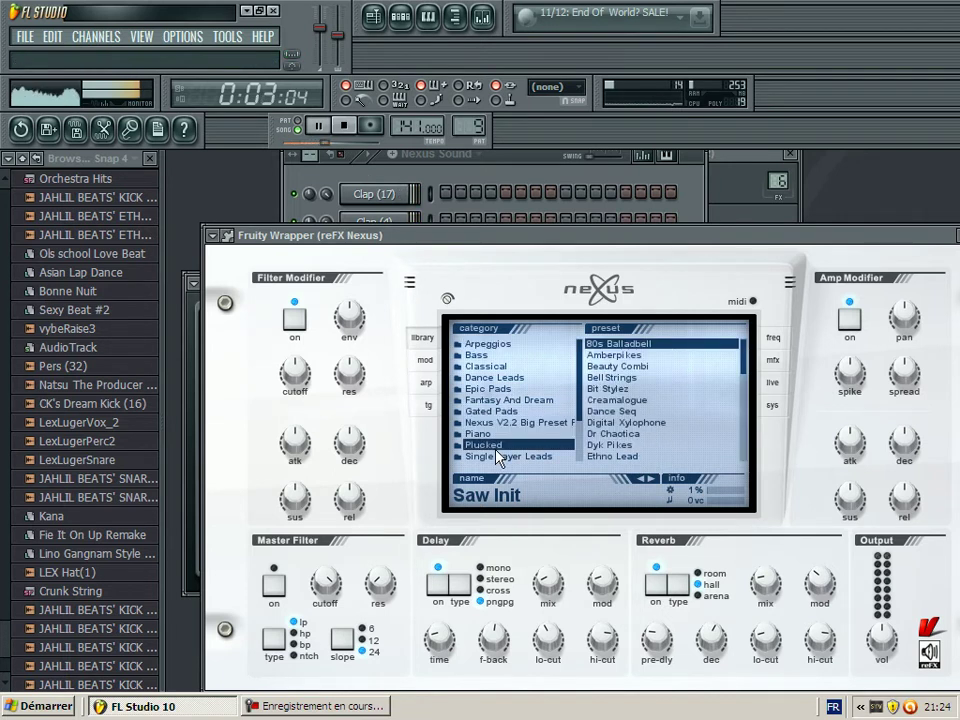
left_click(500, 456)
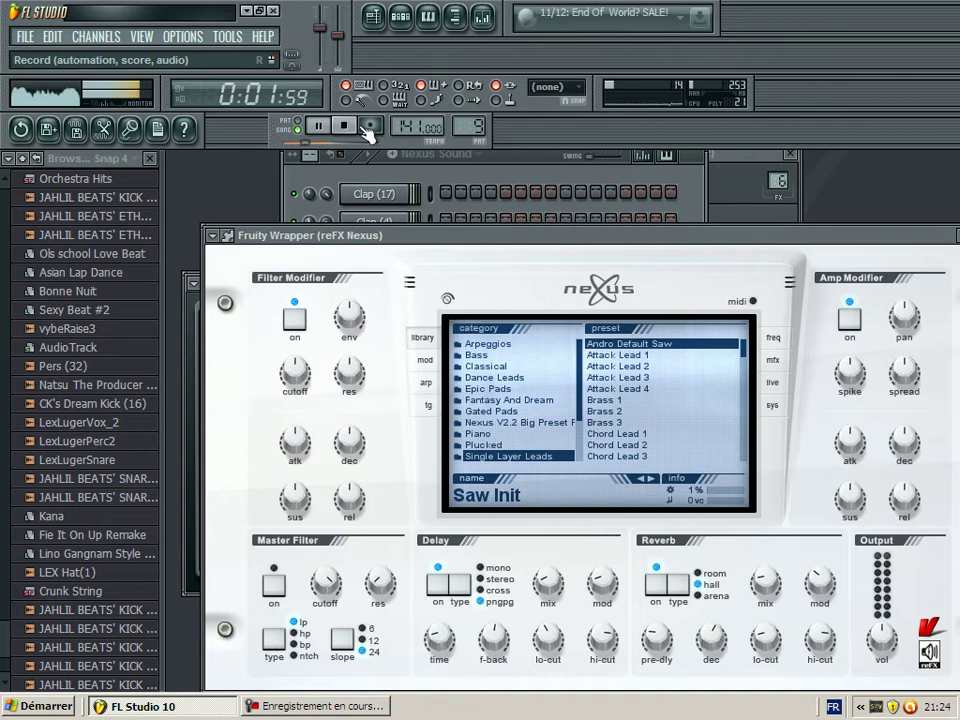
left_click(500, 172)
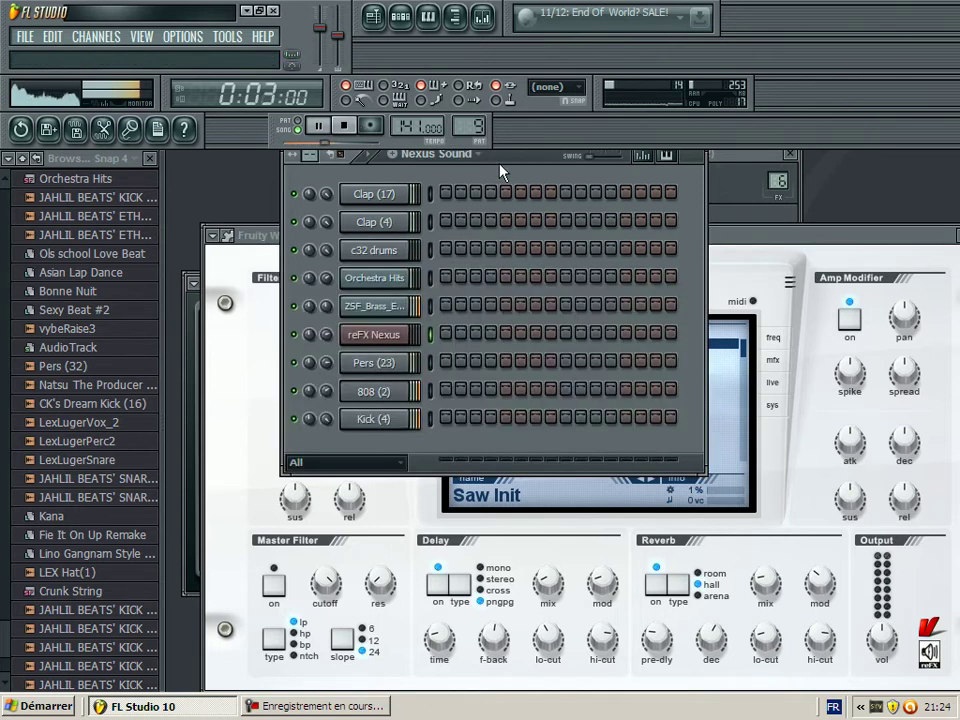
Load the Single Layer Leads preset Brass 3 in Nexus and stop playback to audition it alone.
left_click(767, 257)
left_click(618, 423)
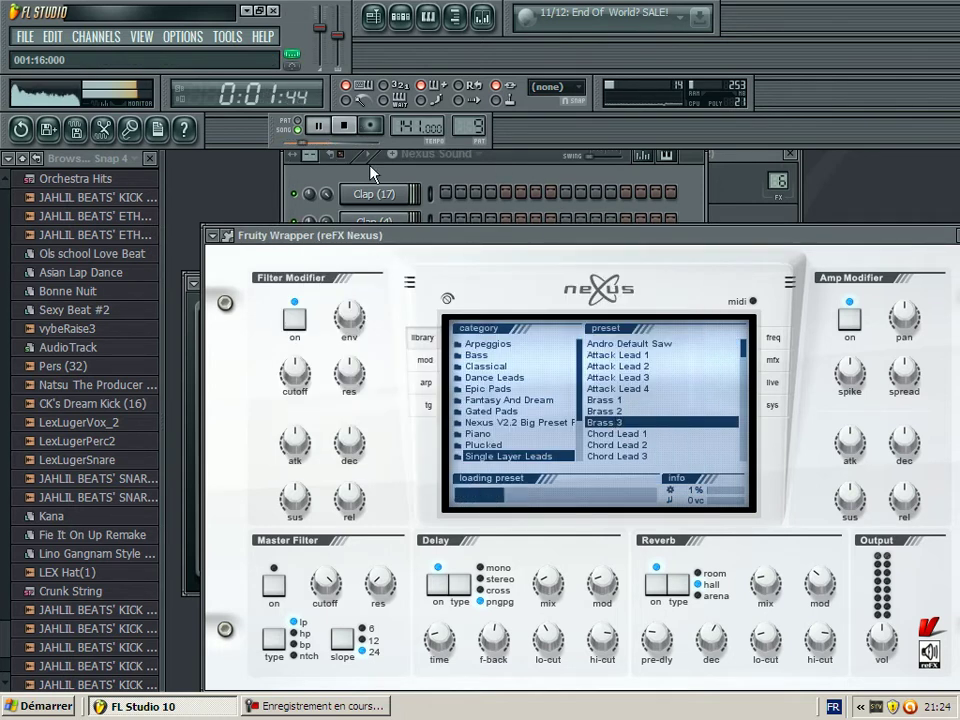
left_click(345, 126)
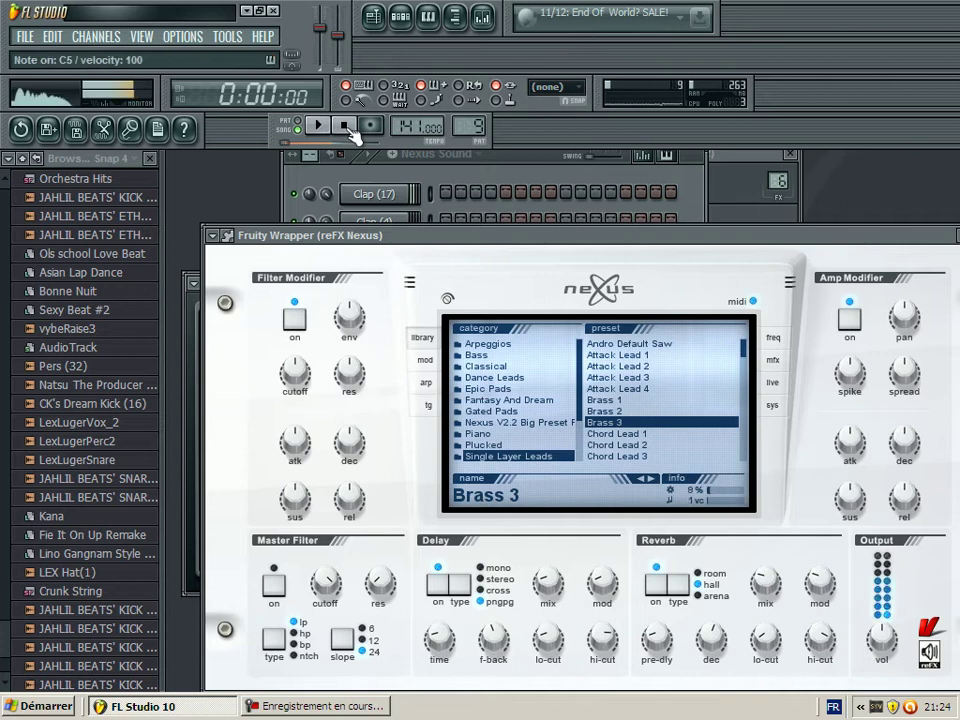
left_click(535, 163)
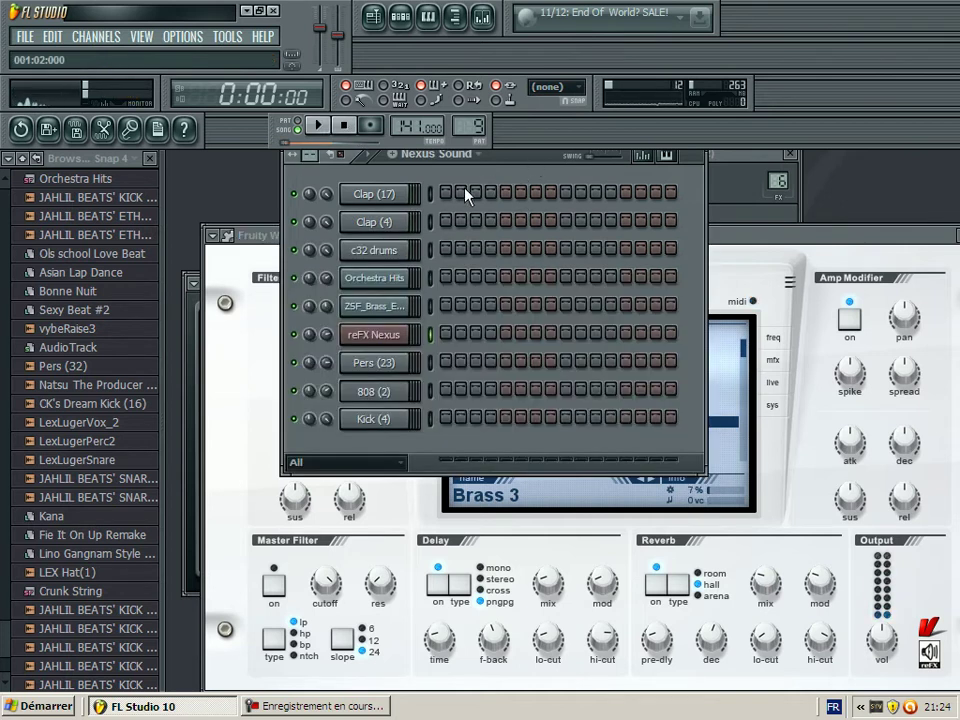
Audition the Nexus presets Attack Lead 2, 3 and 4 and Chord Lead 1 and 2.
left_click(800, 265)
left_click(629, 367)
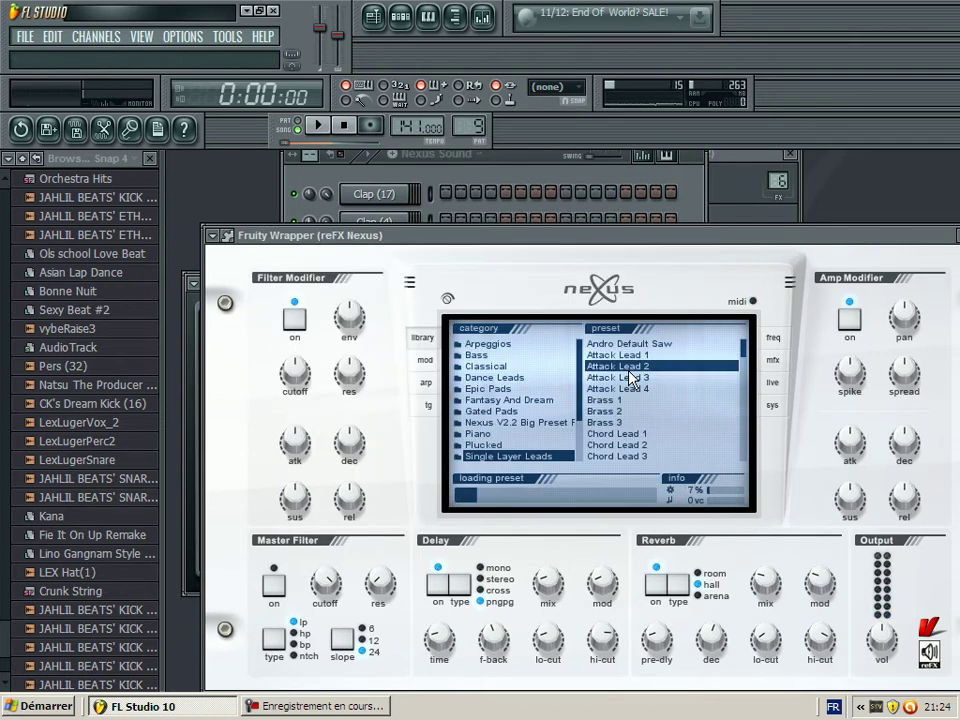
left_click(604, 388)
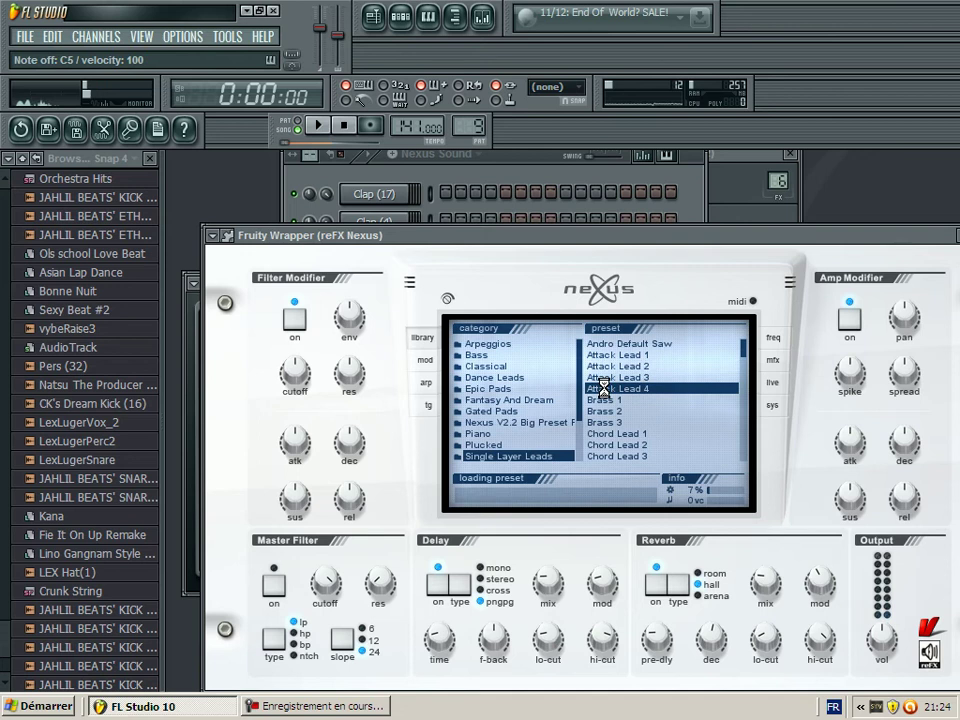
left_click(605, 378)
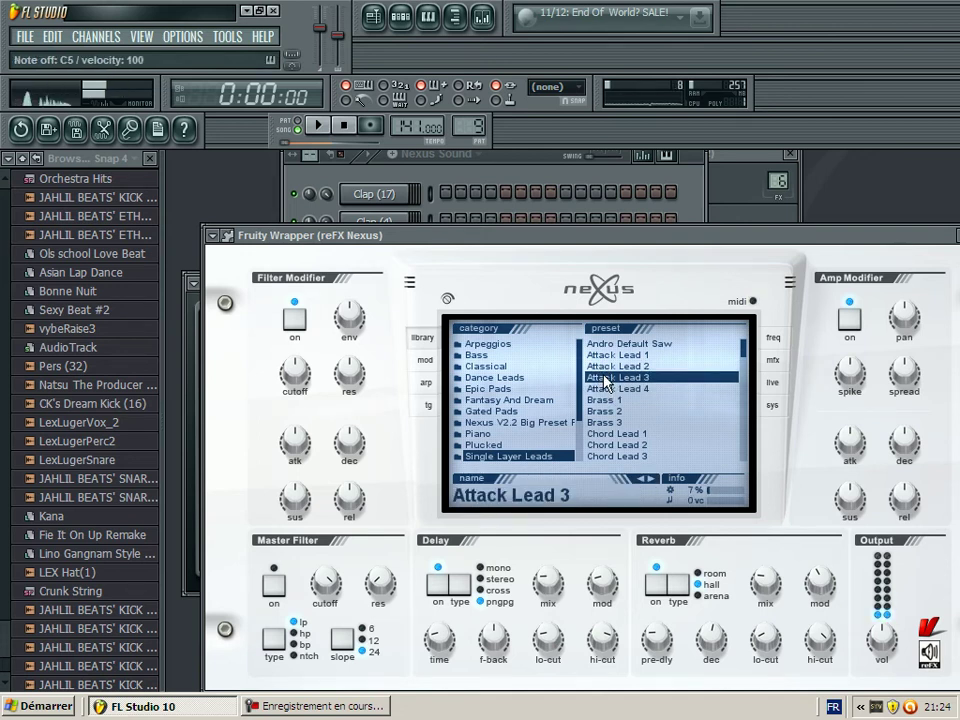
left_click(605, 388)
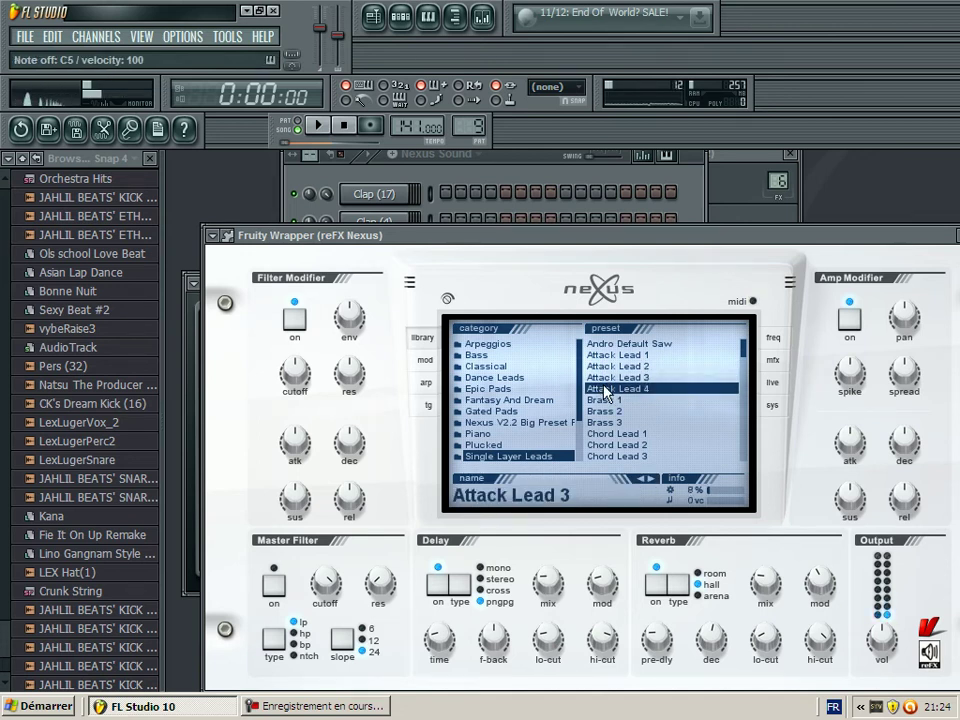
left_click(617, 436)
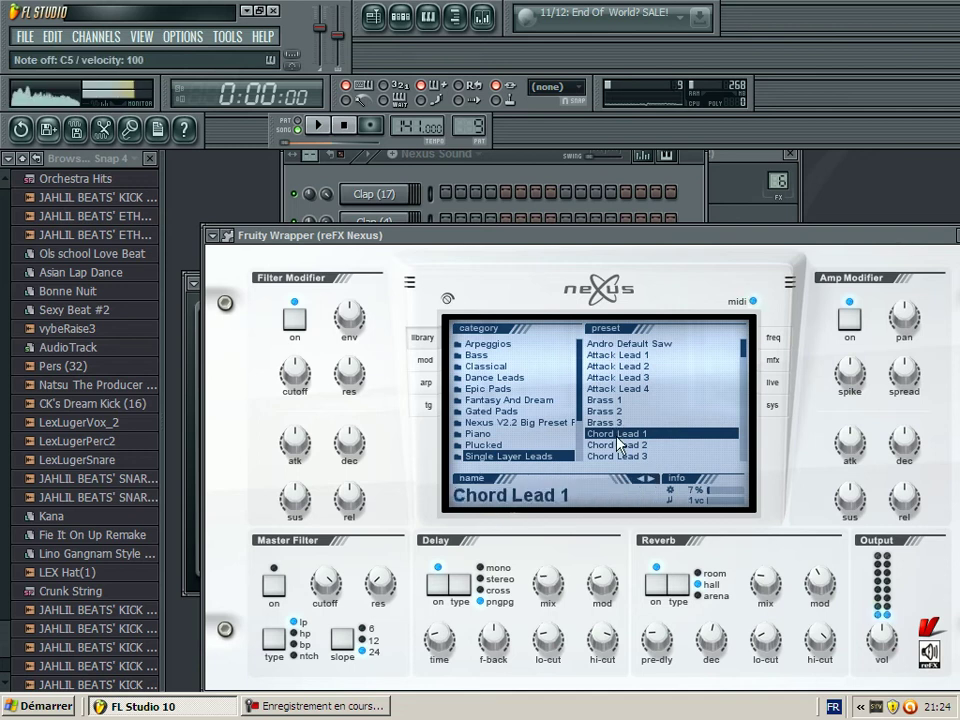
left_click(610, 446)
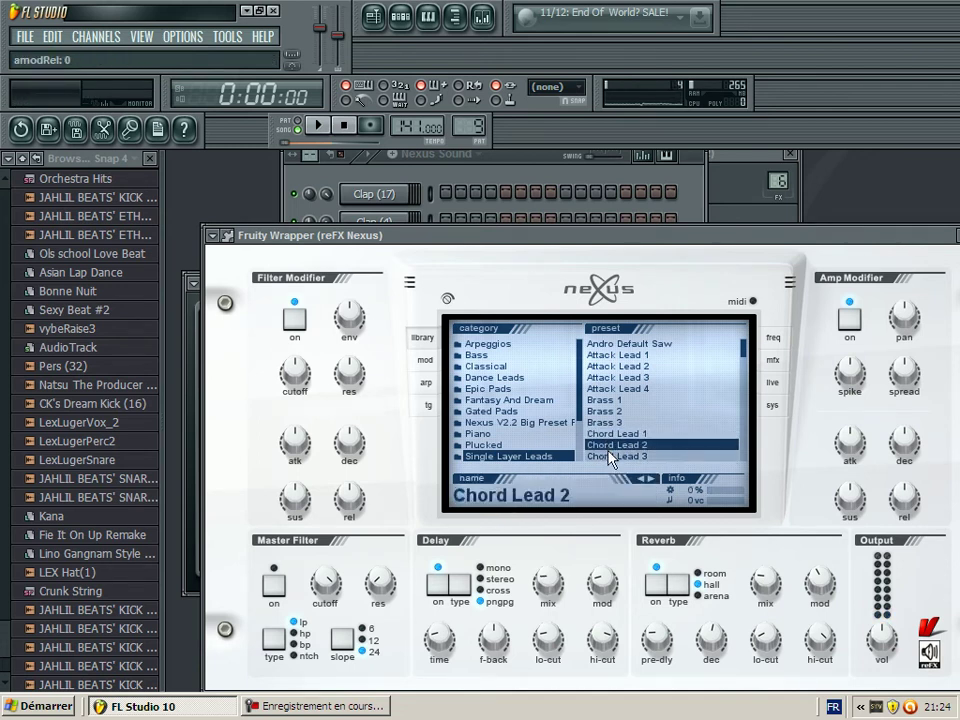
Check the quality setting on the Nexus system page and return to the preset library.
left_click(772, 405)
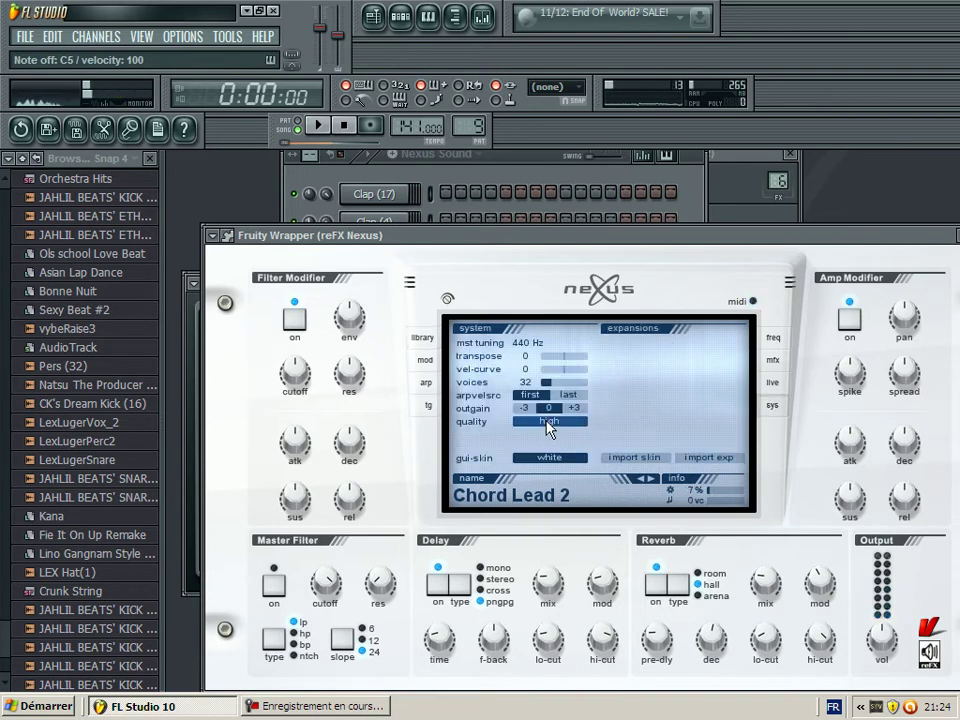
left_click(548, 428)
left_click(542, 439)
left_click(437, 341)
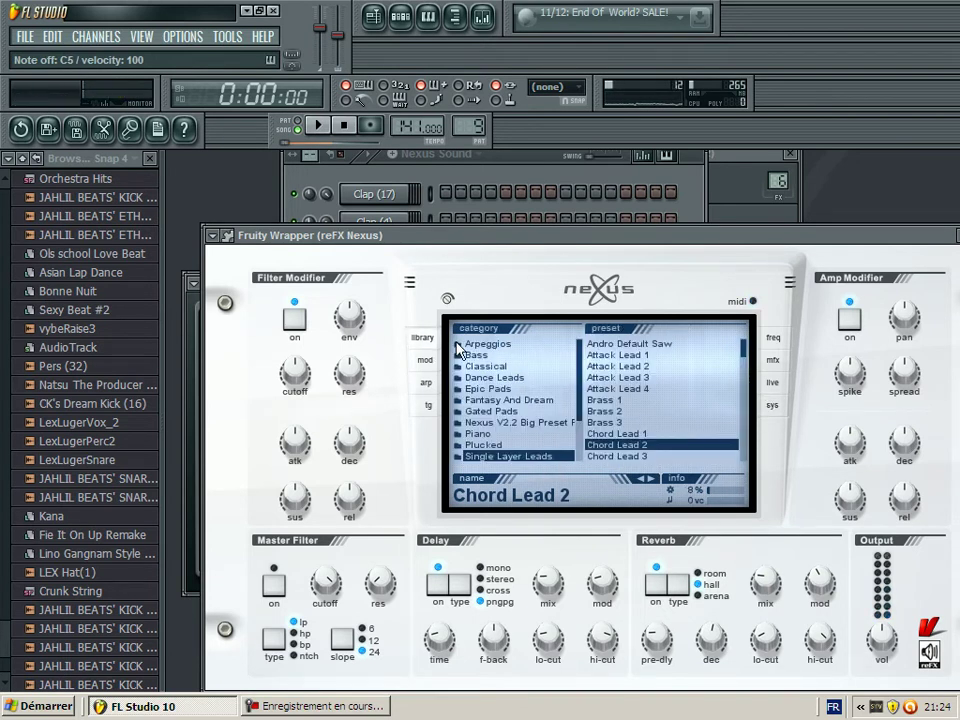
Audition the Nexus presets Classic JP Leader 3, Classic JP Leader 1, Dance Saw 1 and Dance Saw 3.
scroll(632, 422, "down", 2)
left_click(629, 422)
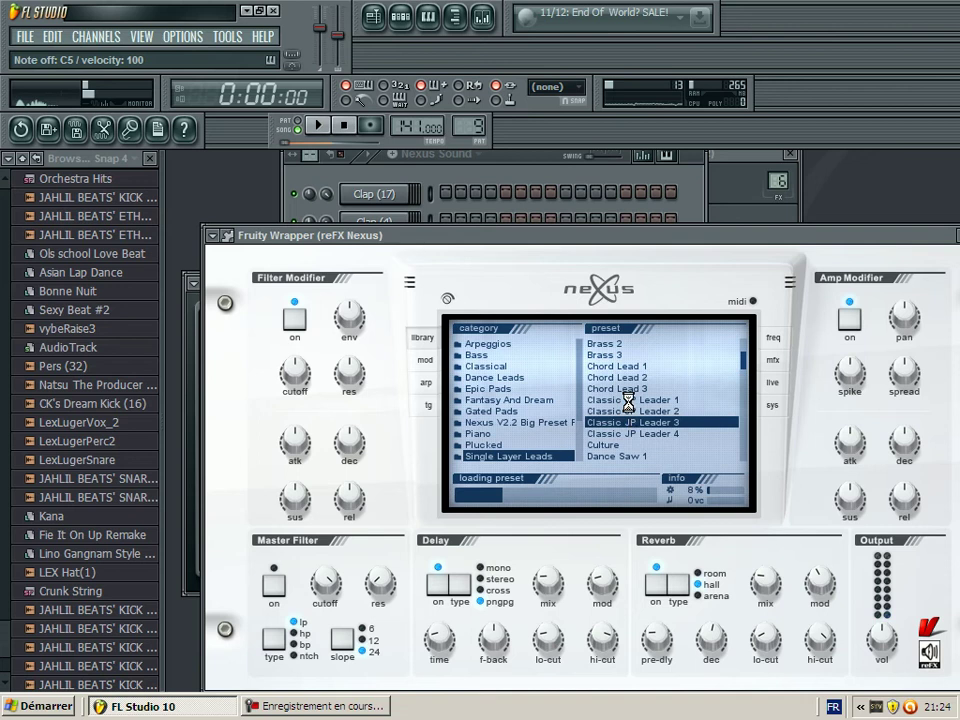
left_click(620, 399)
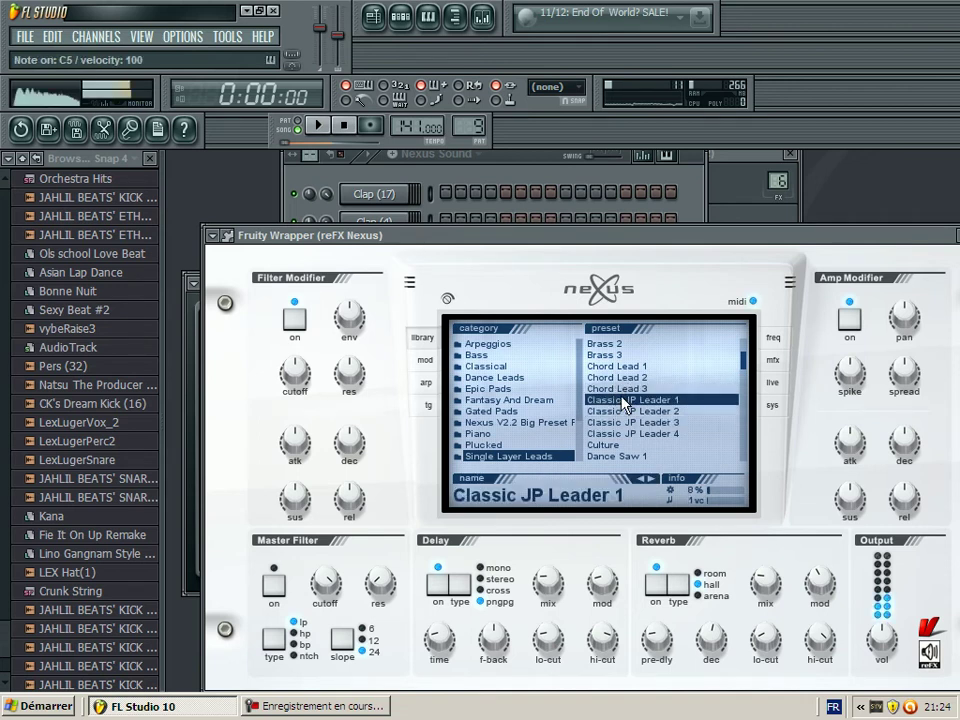
left_click(596, 456)
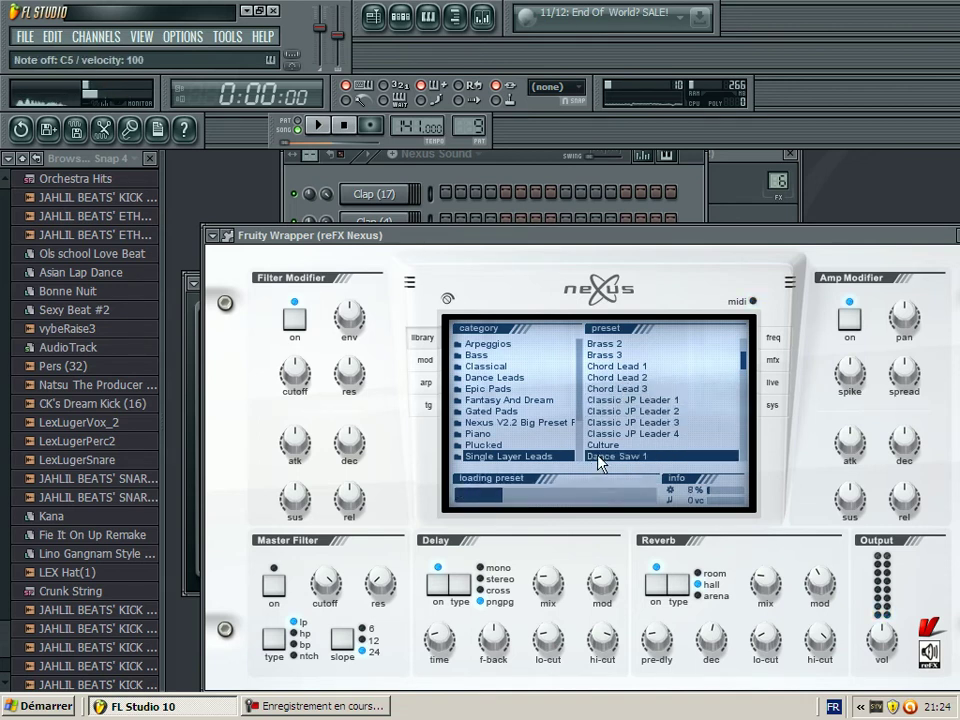
scroll(604, 440, "down", 2)
left_click(603, 399)
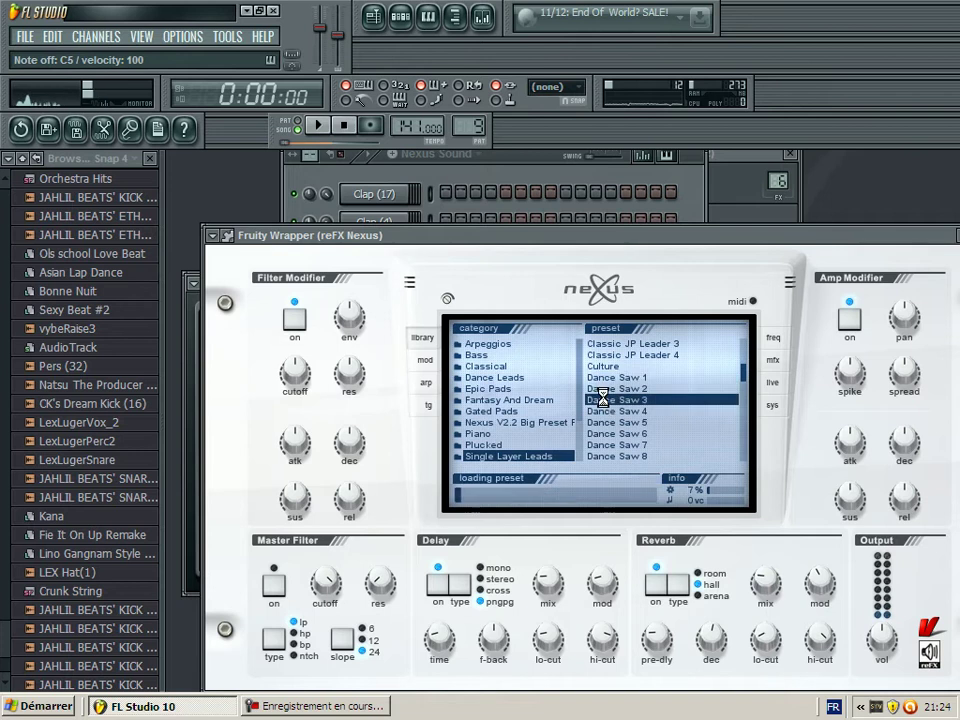
Audition the Nexus presets Detuned Lead 2, Detuned Lead 1 and Hands Up! 3.
scroll(605, 400, "down", 3)
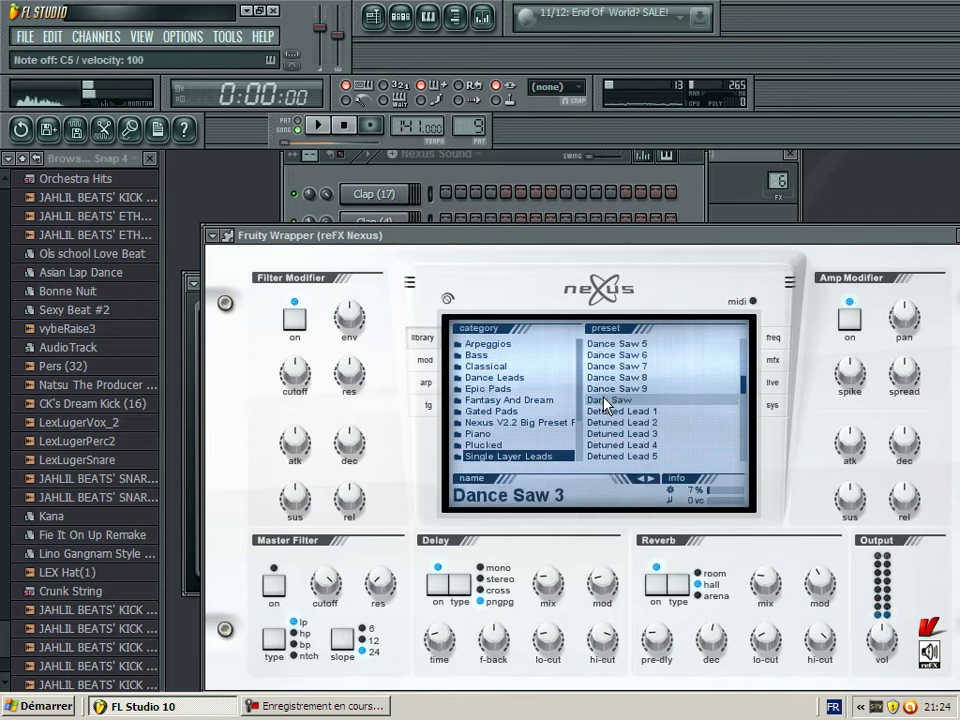
left_click(626, 423)
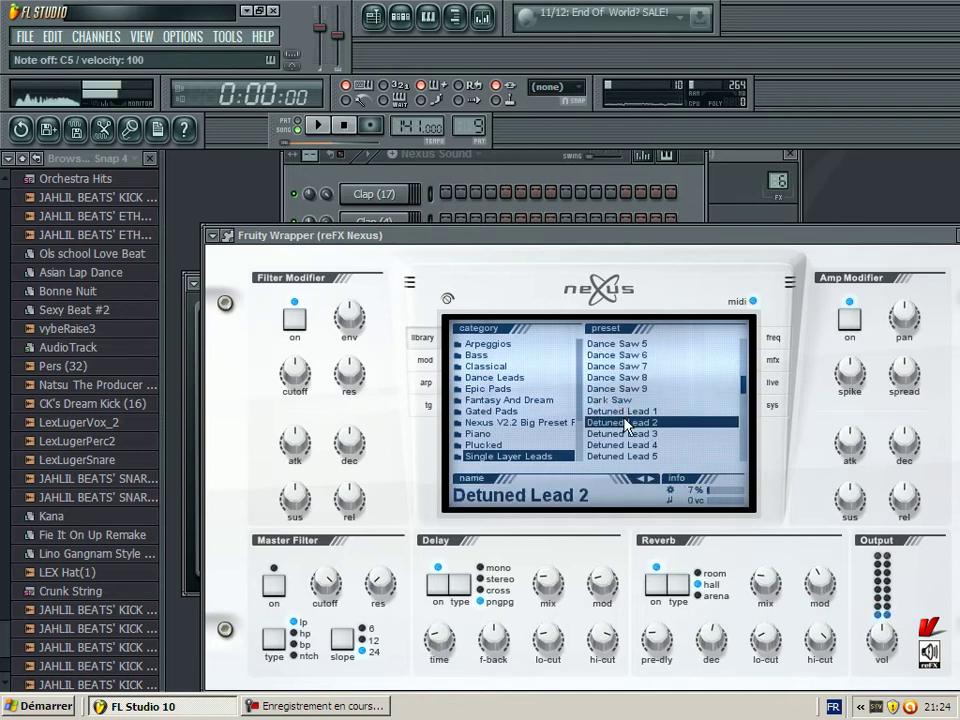
left_click(622, 411)
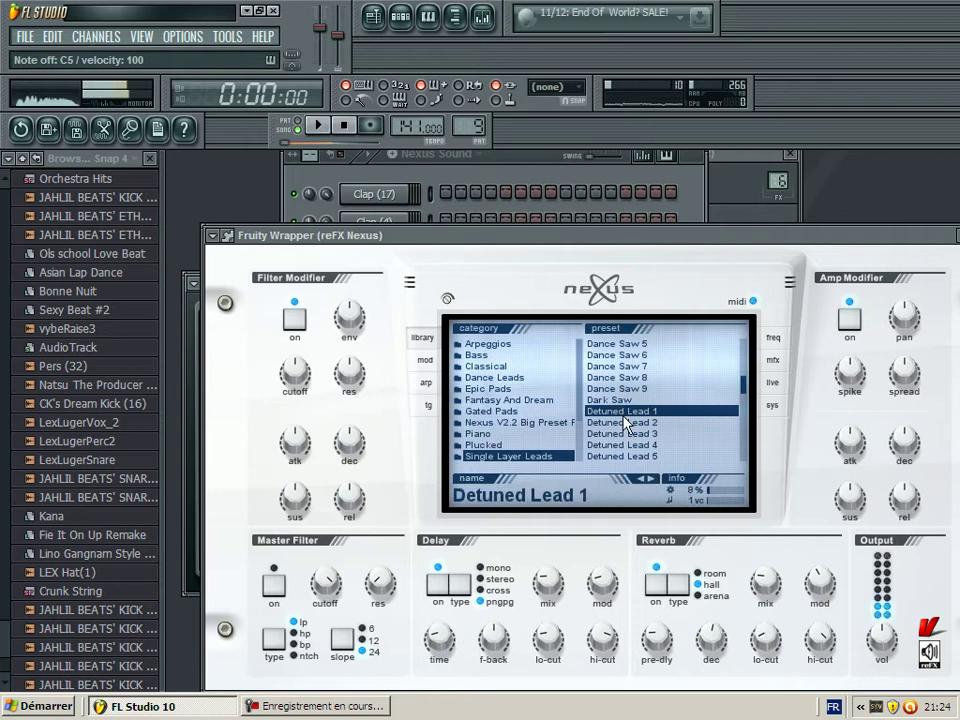
scroll(622, 413, "down", 5)
left_click(622, 411)
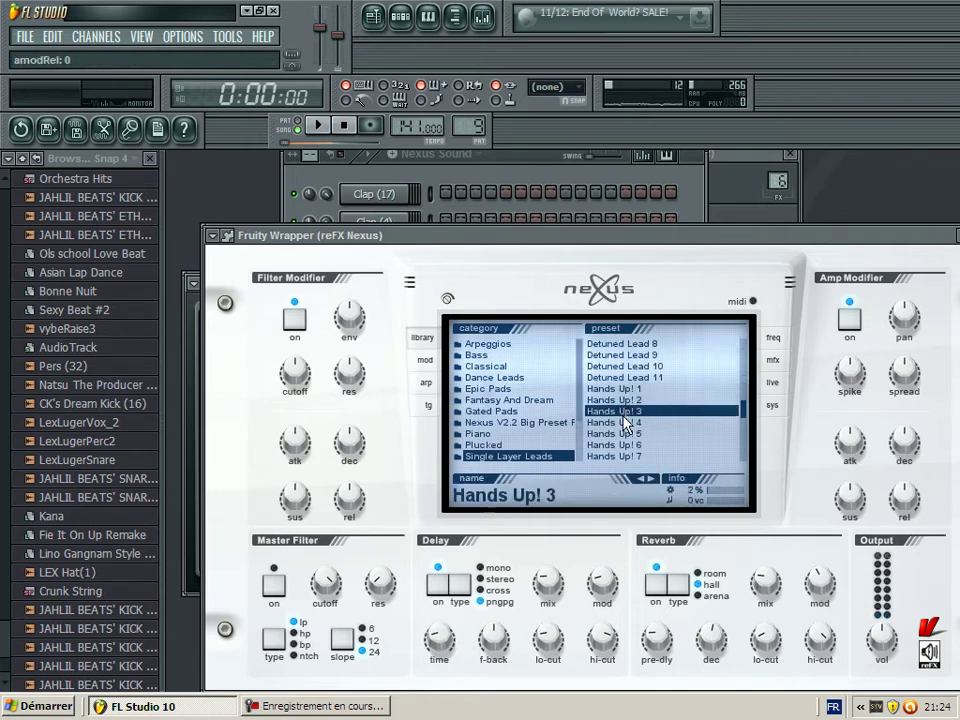
key("z")
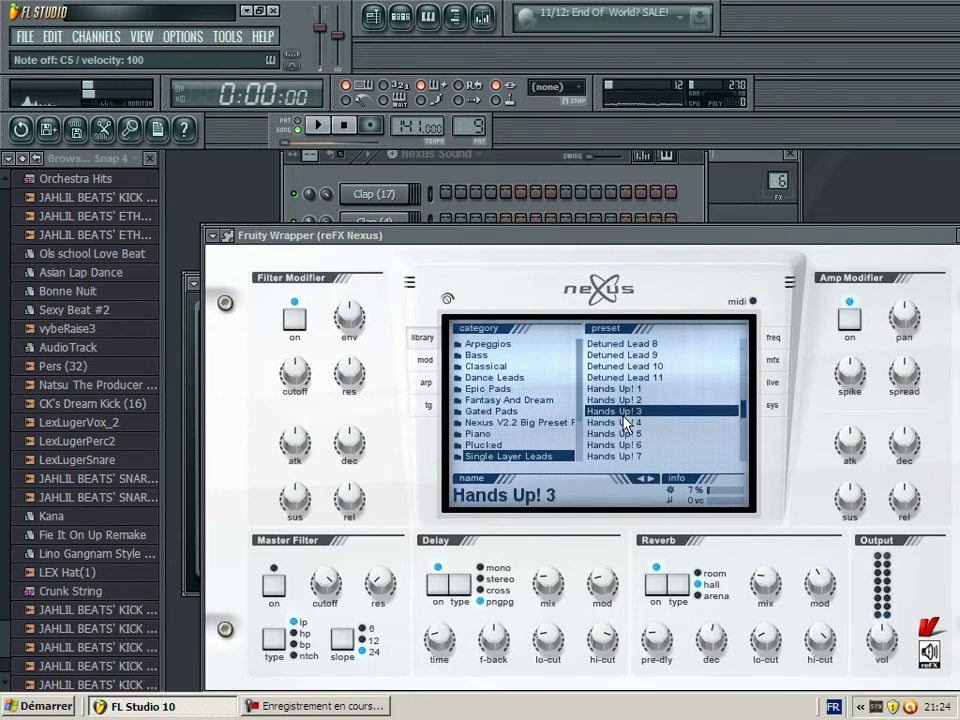
Audition the Nexus presets Pluckin Synth 1, Plastix Lead, Lead 303 and King Of Buzz 7.
scroll(624, 420, "down", 7)
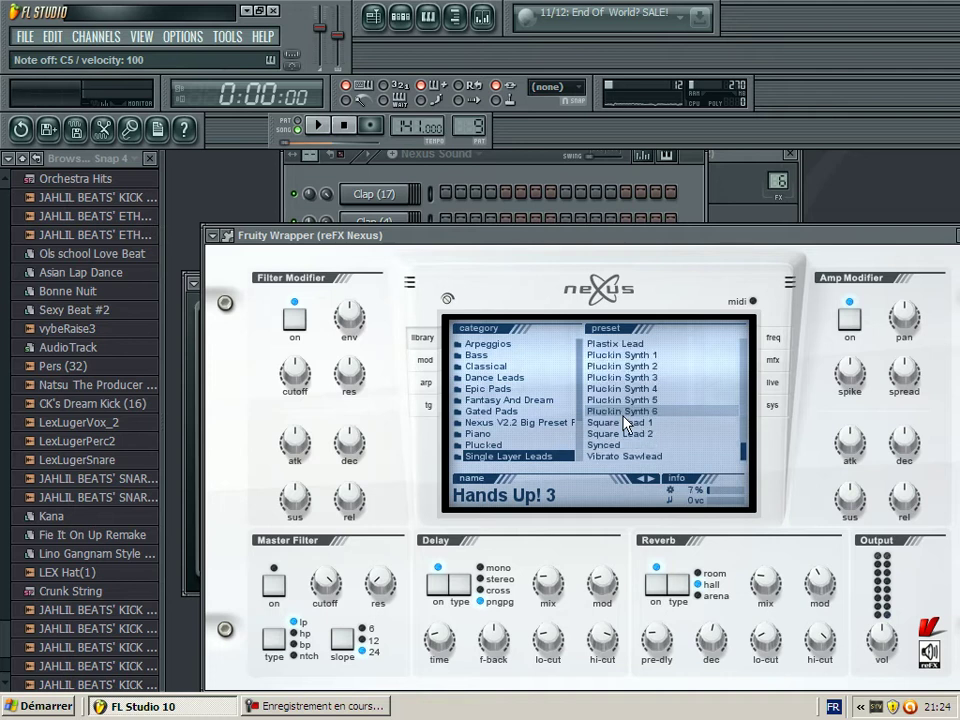
scroll(624, 400, "up", 3)
left_click(622, 423)
key("z")
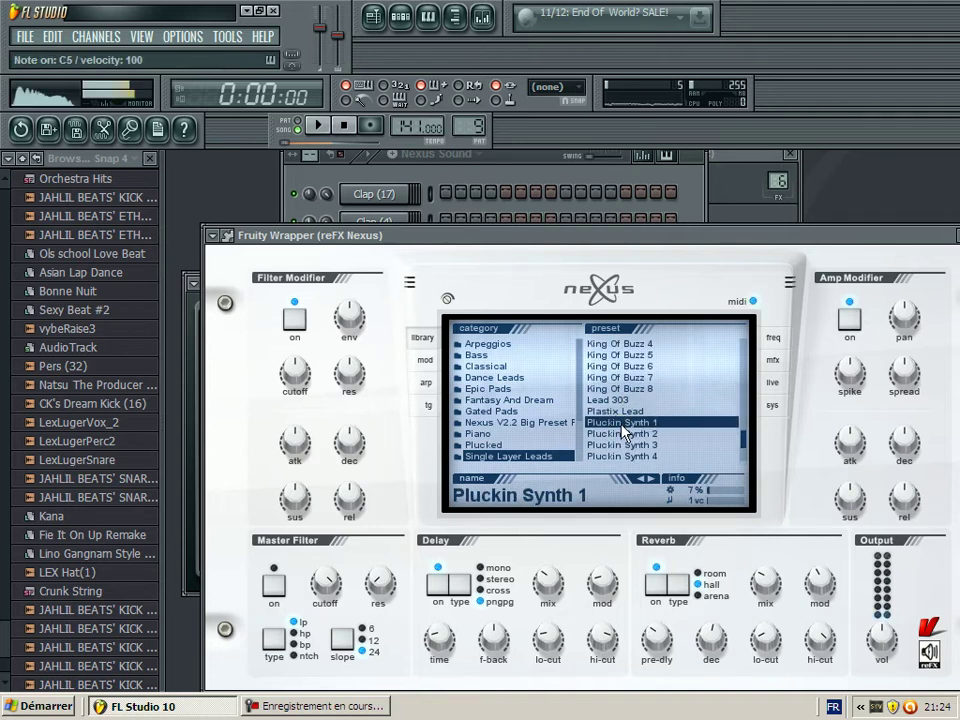
left_click(614, 411)
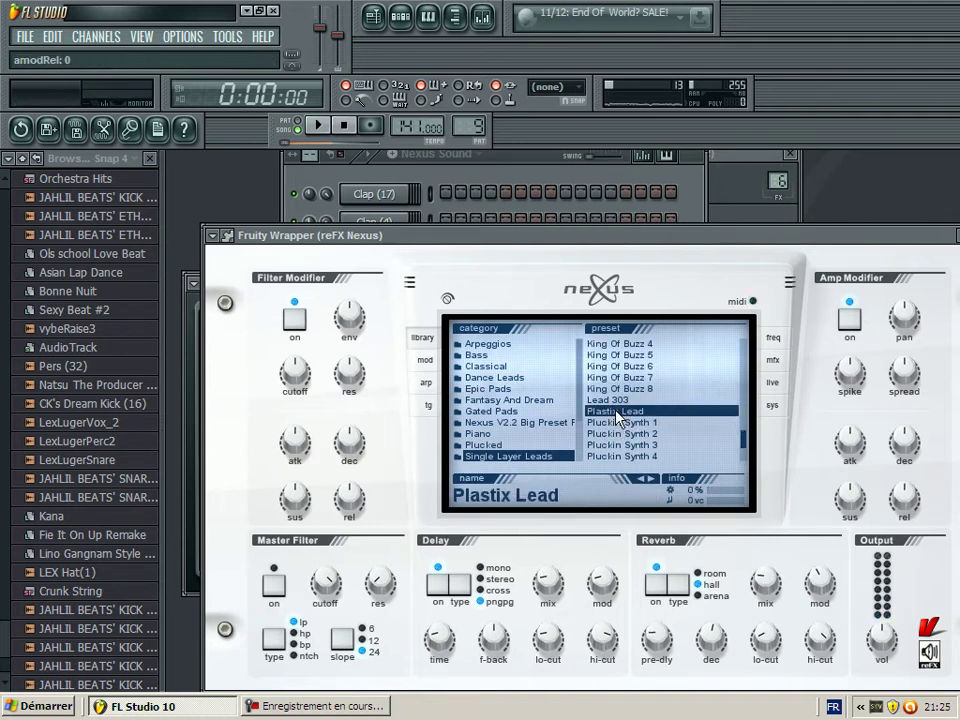
key("z")
left_click(614, 399)
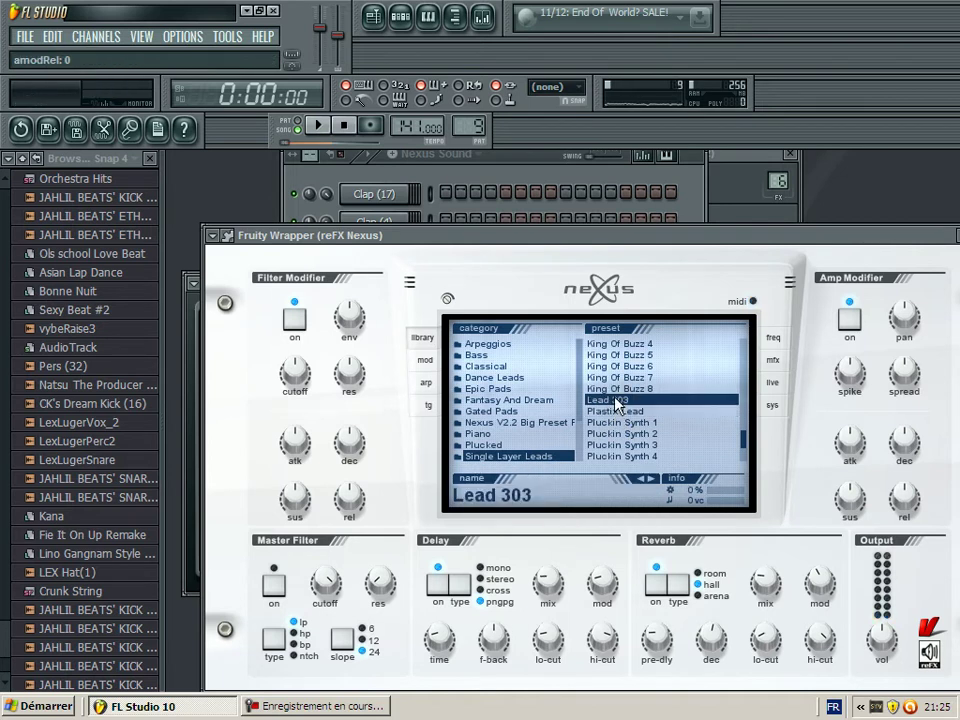
key("z")
left_click(610, 378)
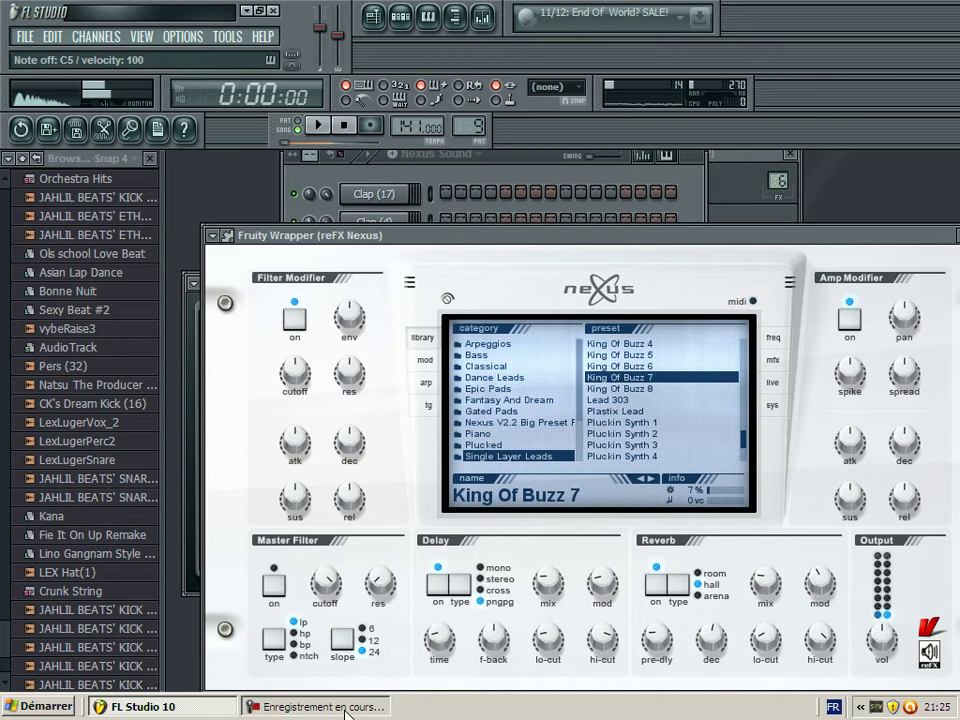
left_click(315, 706)
left_click(866, 625)
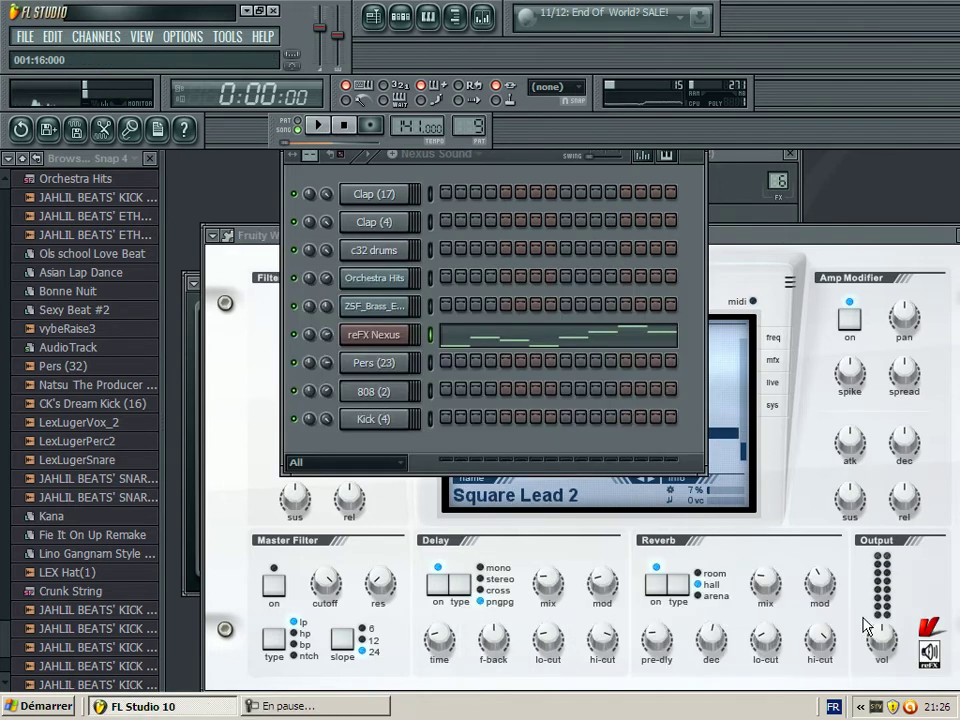
Play the Nexus melody, select Square Lead 1 in the preset list, and return to the step sequencer.
left_click(317, 127)
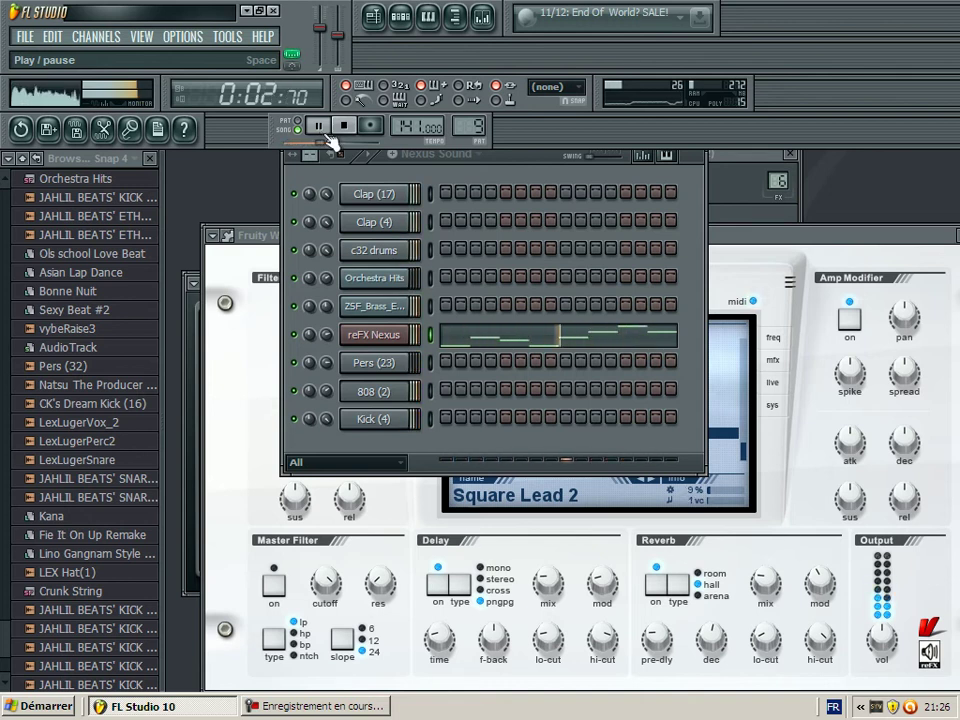
left_click(810, 242)
left_click(609, 422)
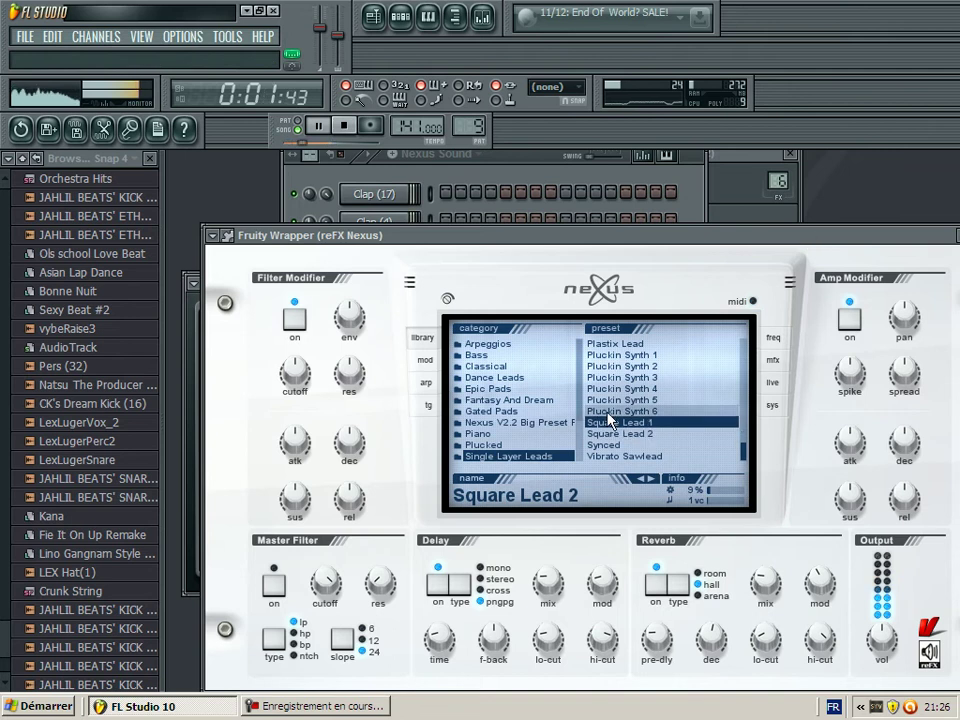
left_click(400, 15)
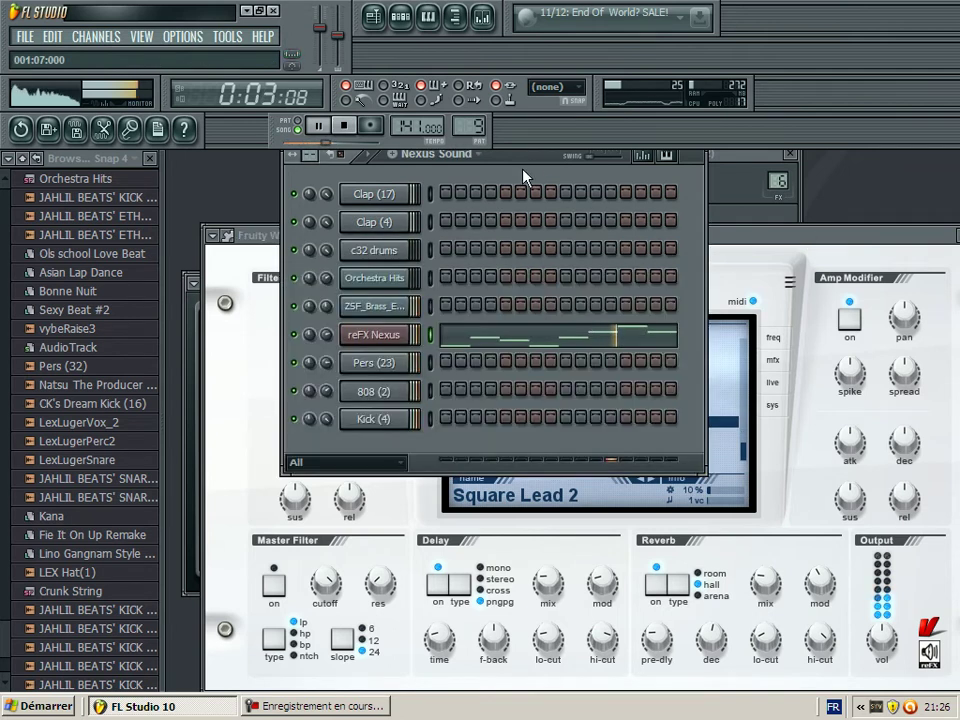
Assign the reFX Nexus channel to a free mixer track.
left_click(377, 334)
left_click(573, 154)
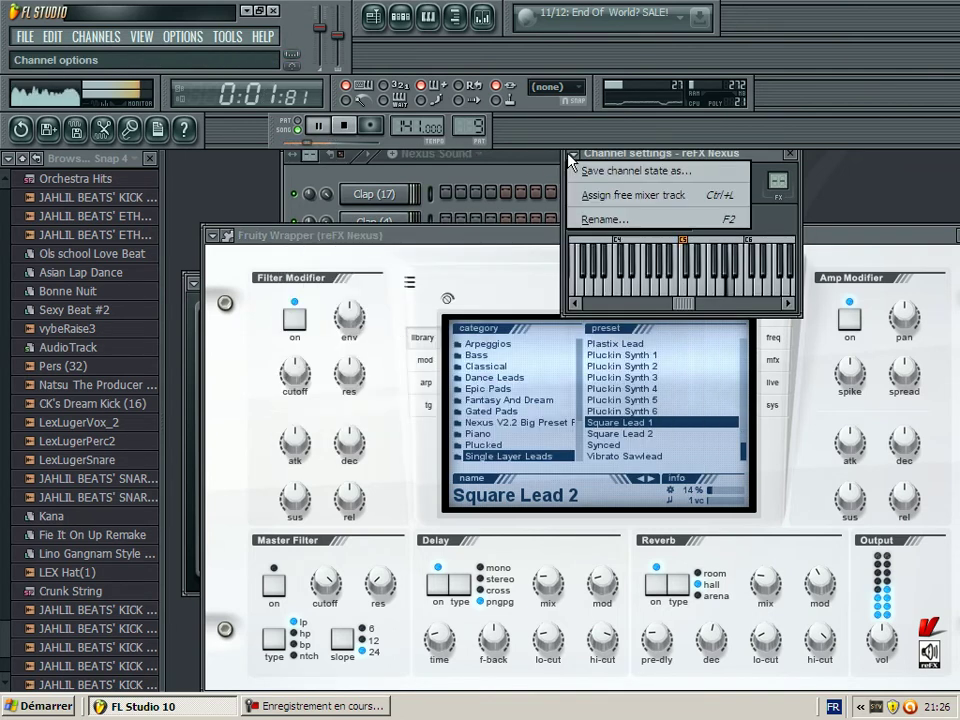
left_click(598, 196)
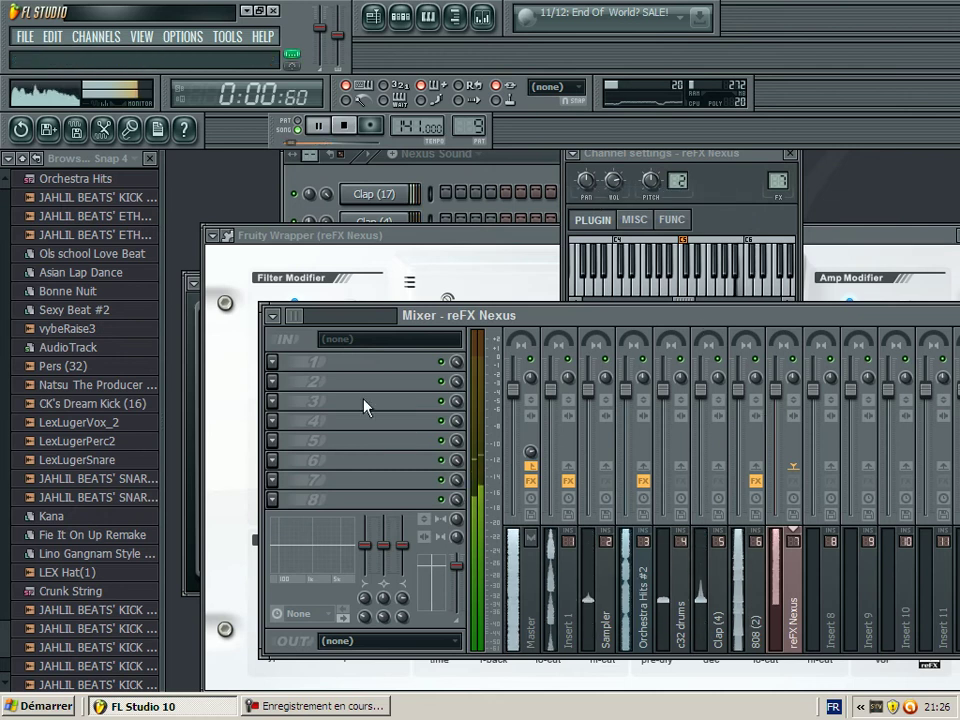
Add Fruity Parametric EQ 2 to the Nexus track, cut band 4, and boost bands 5, 6 and 7 (about 6.6 dB at 6766 Hz).
left_click(272, 362)
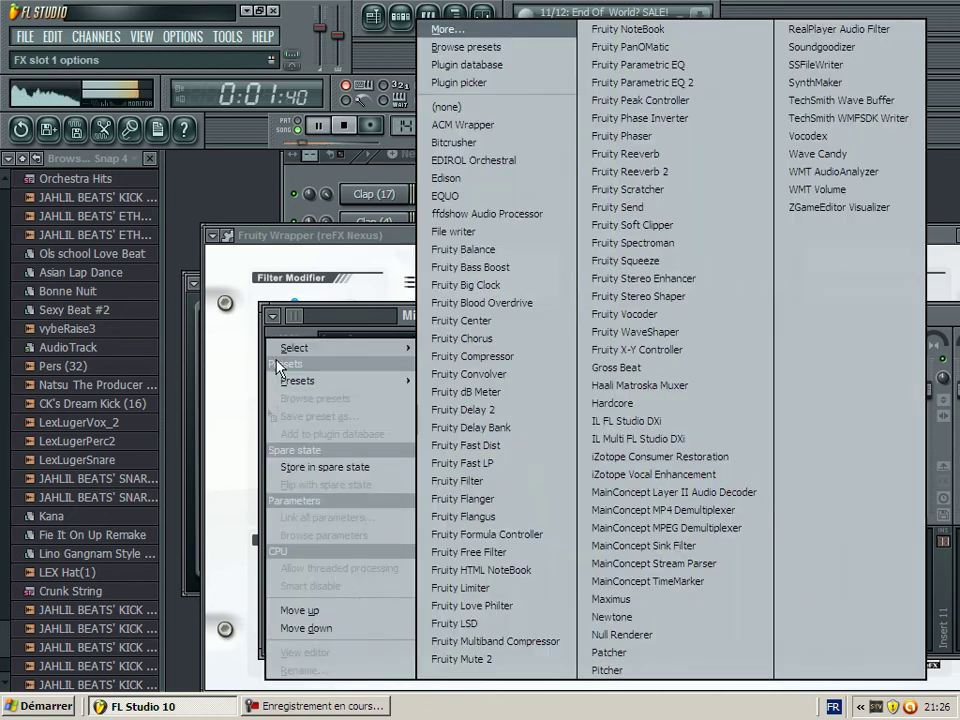
left_click(665, 82)
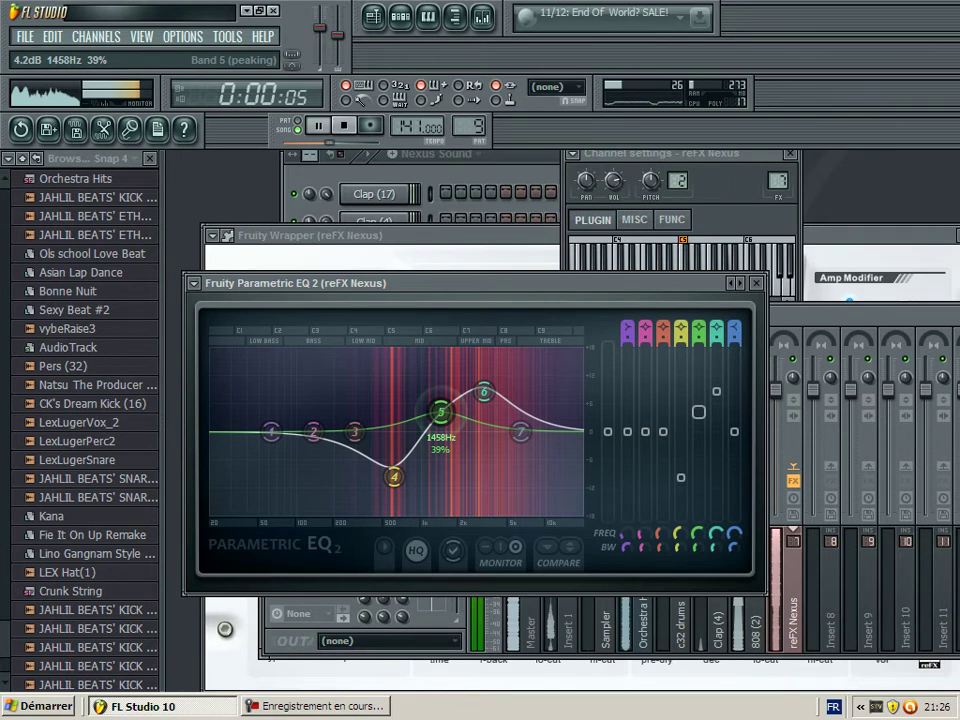
left_click_drag(521, 432, 528, 394)
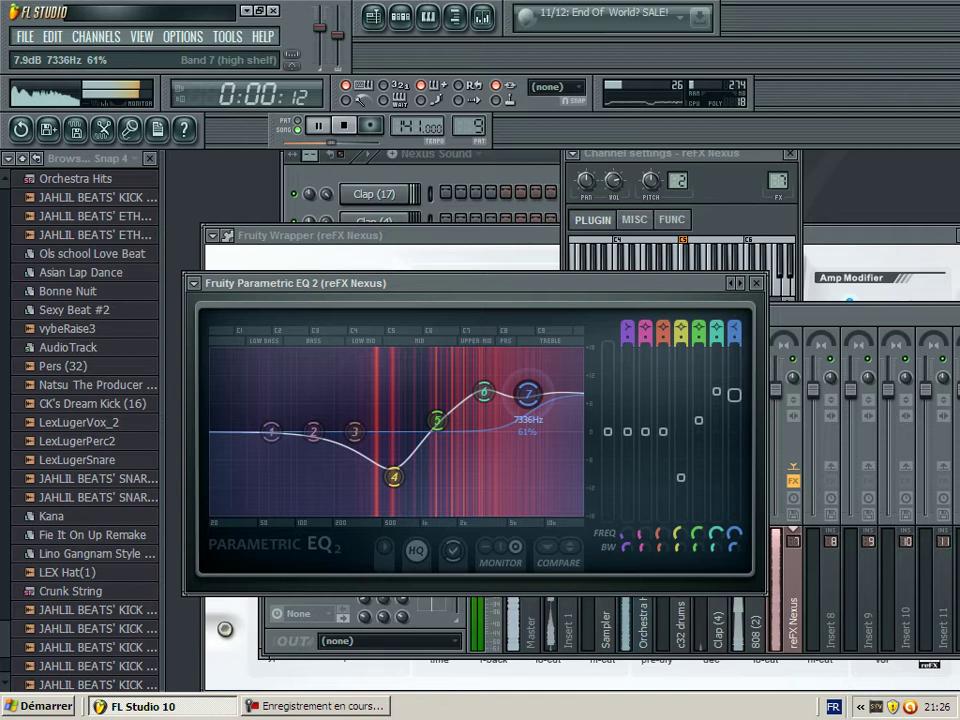
left_click_drag(528, 394, 524, 400)
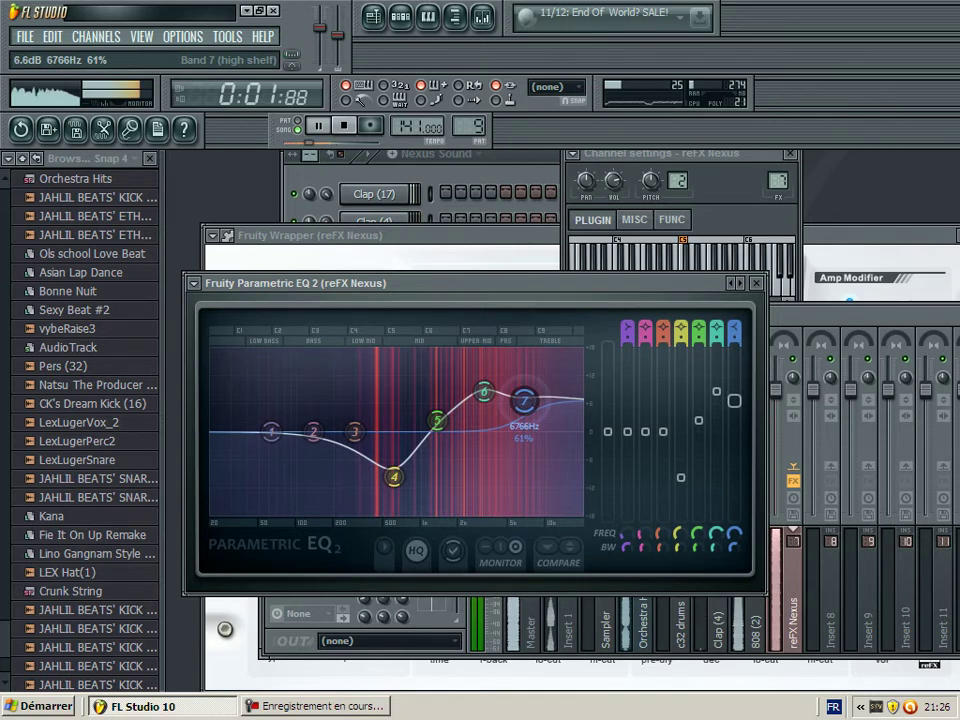
Audition the Nexus presets Synced and Square Lead 2, then select Square Lead 1.
left_click_drag(355, 432, 490, 449)
left_click(872, 265)
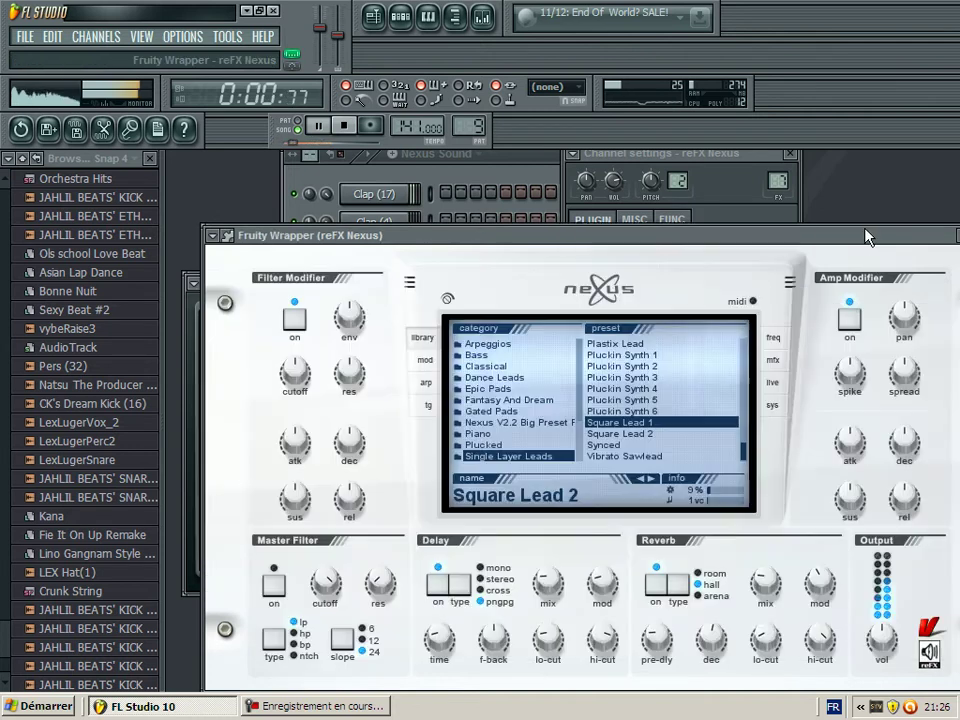
left_click(607, 445)
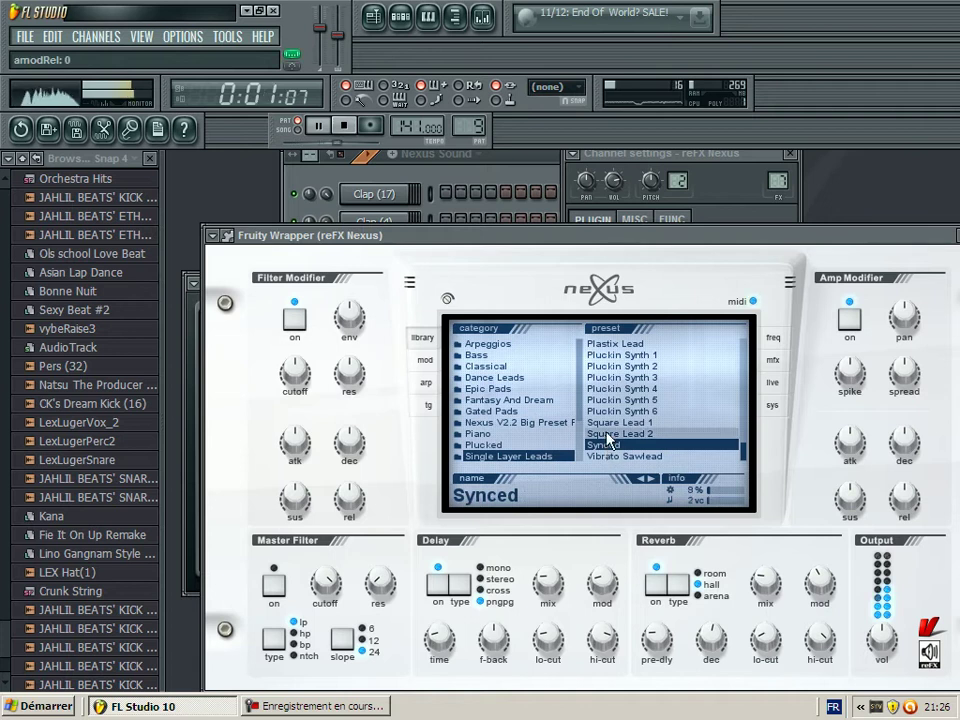
left_click(641, 479)
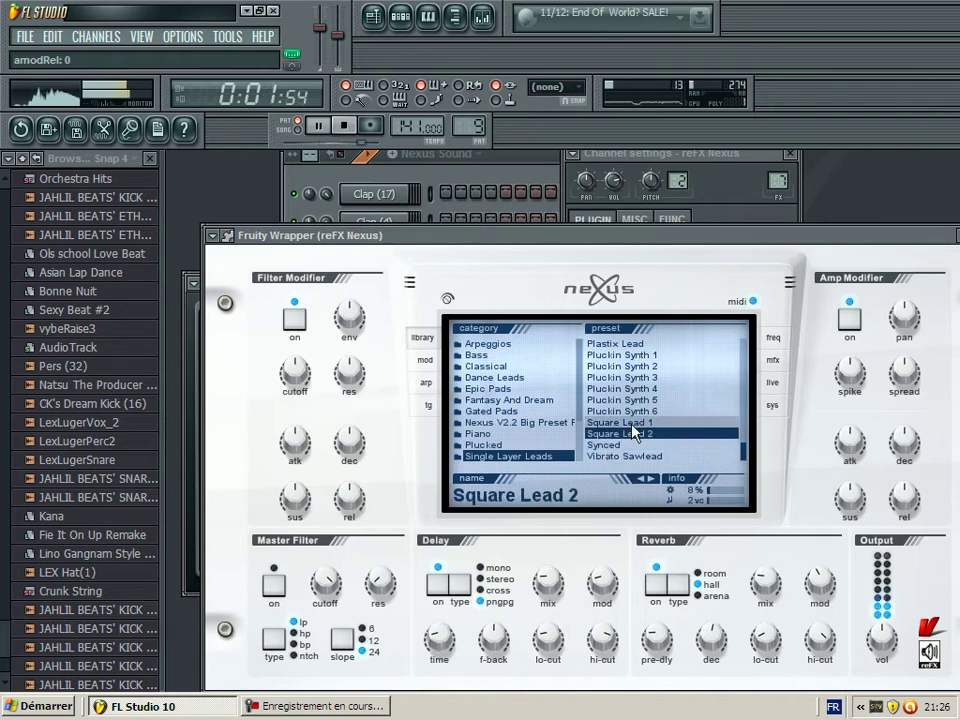
left_click(633, 423)
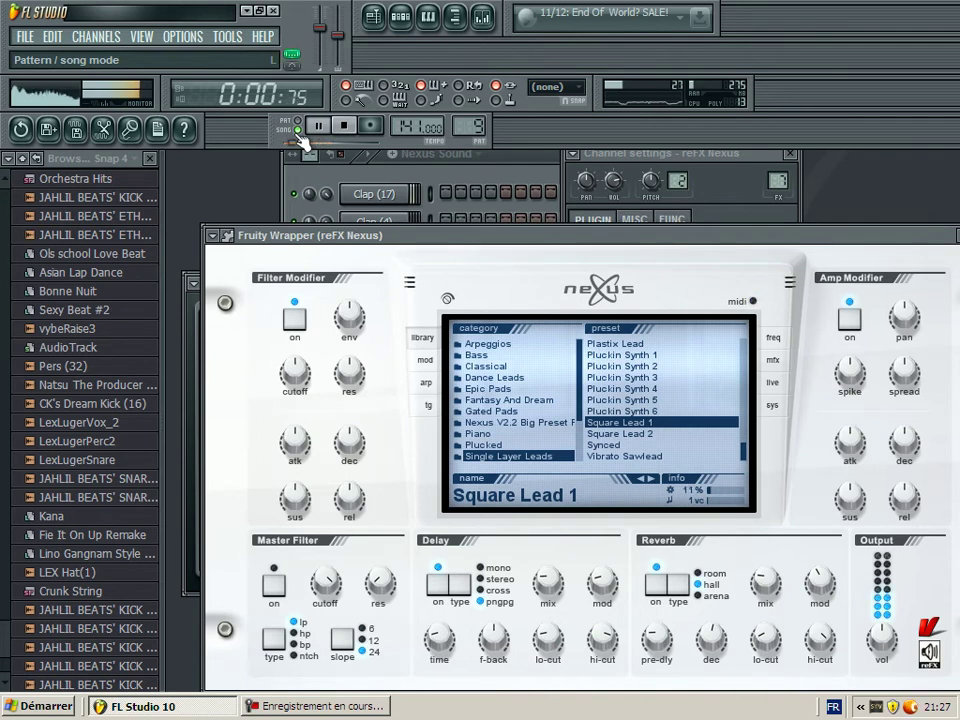
In the playlist, place two more Htas clips on Track 5 at bars 3 and 4.
left_click(475, 163)
left_click(288, 130)
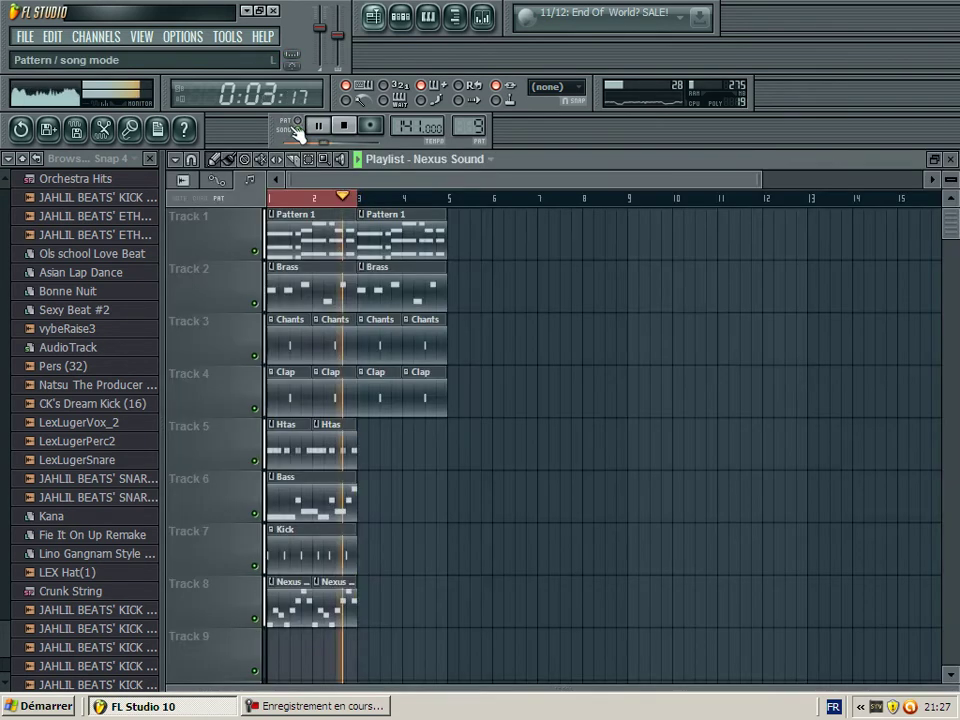
left_click(318, 451)
left_click(368, 455)
left_click(412, 452)
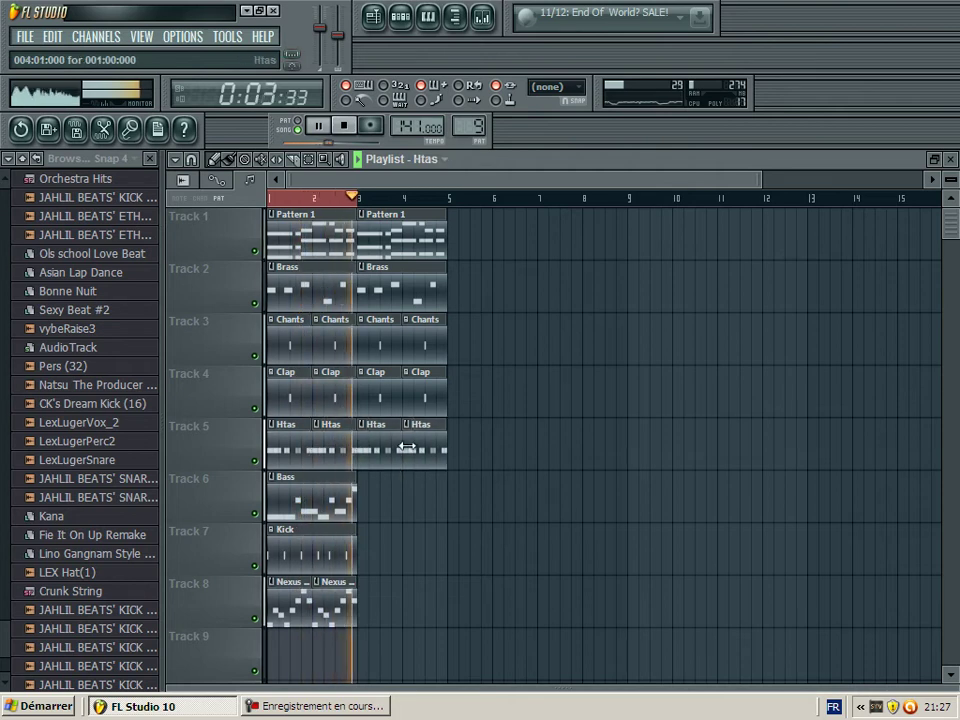
Repeat the Bass and Kick clips at bar 3, and place Nexus Sound clips at bars 3 and 4.
left_click(345, 495)
left_click(362, 496)
left_click(348, 552)
left_click(368, 553)
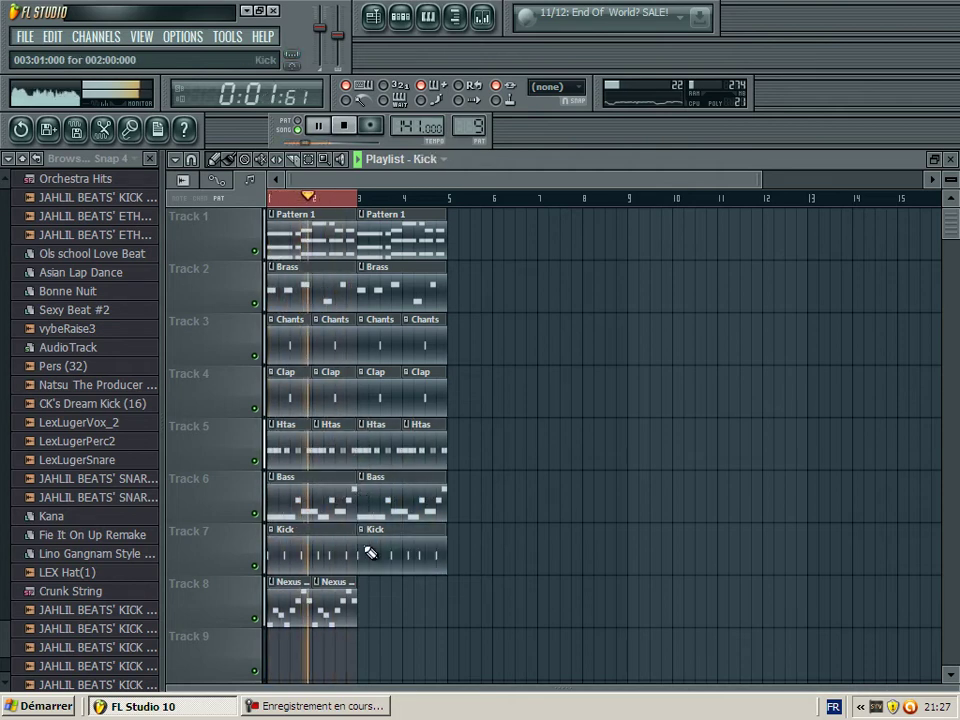
left_click(336, 606)
left_click(366, 606)
left_click(412, 606)
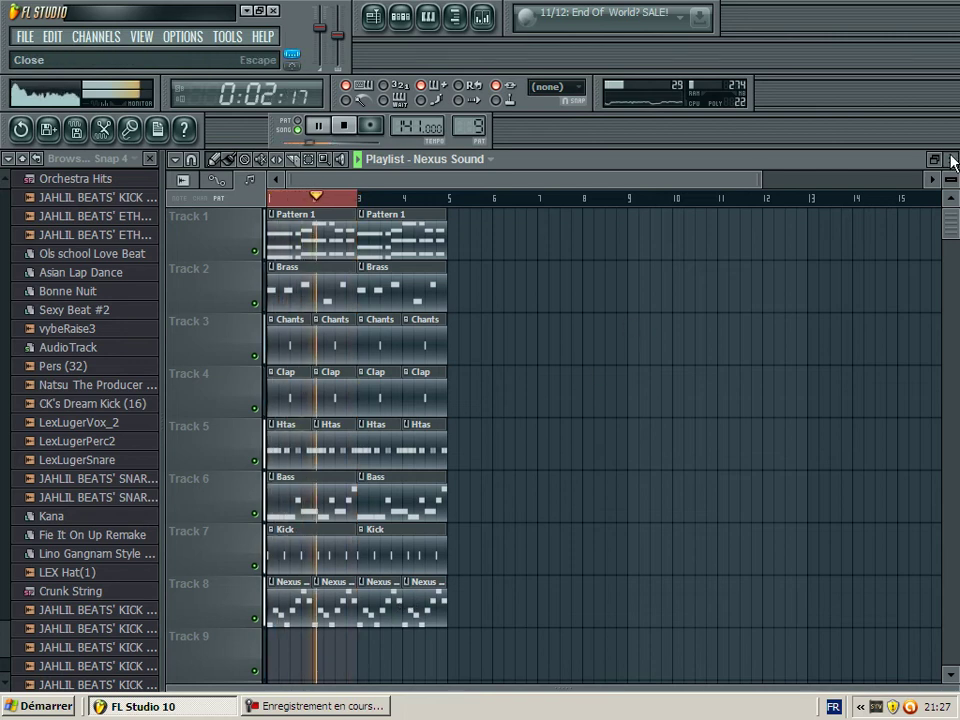
Insert a Claw synth channel between reFX Nexus and Pers (23) in the step sequencer.
key("F6")
right_click(400, 360)
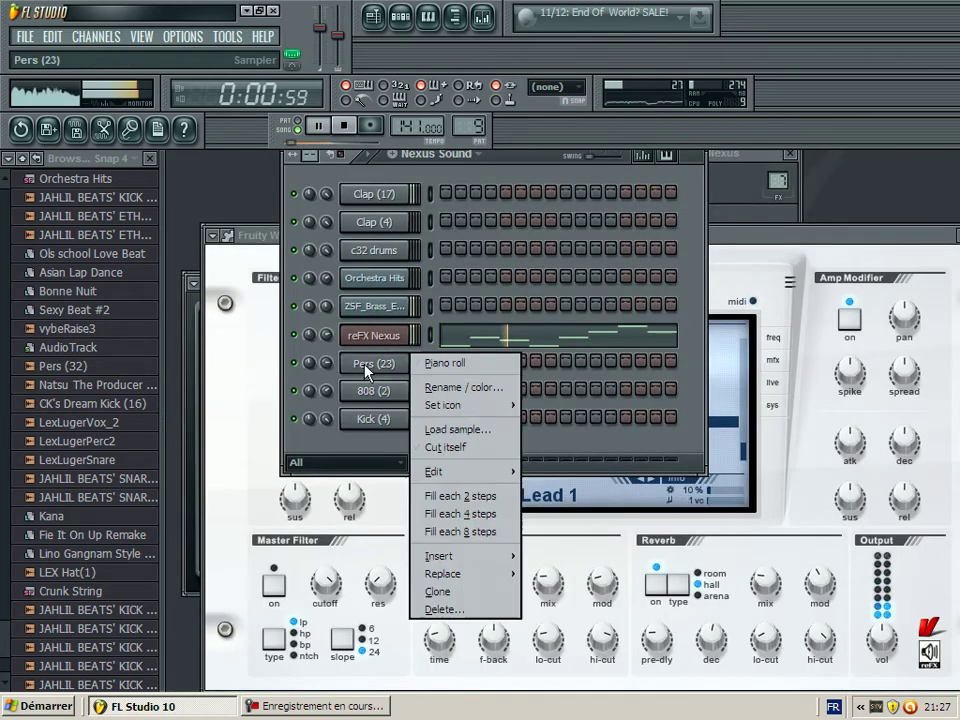
mouse_move(470, 556)
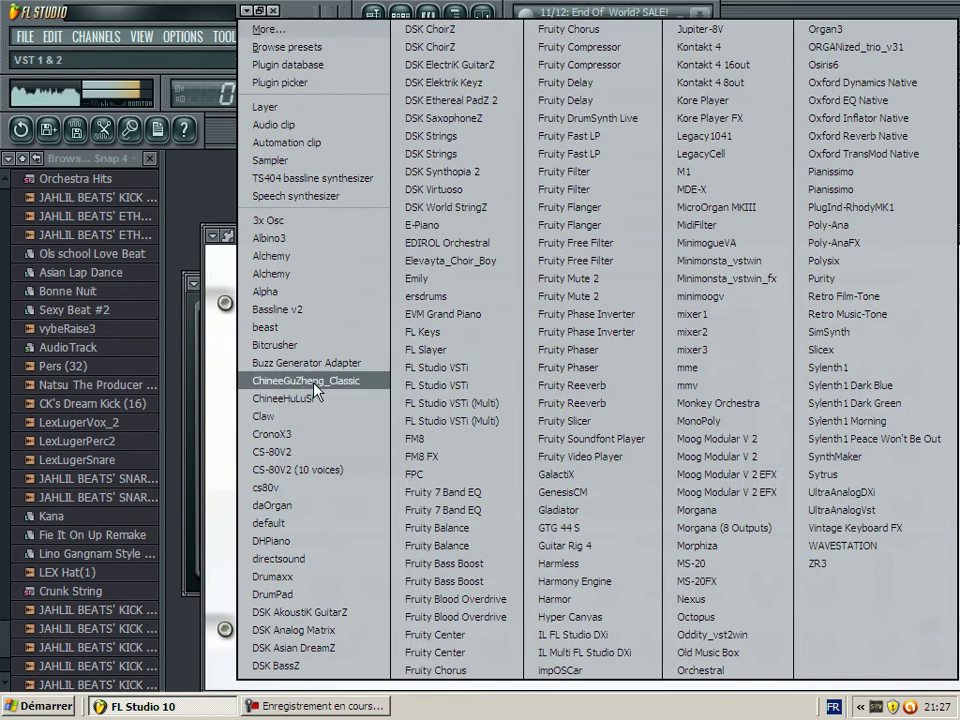
left_click(310, 417)
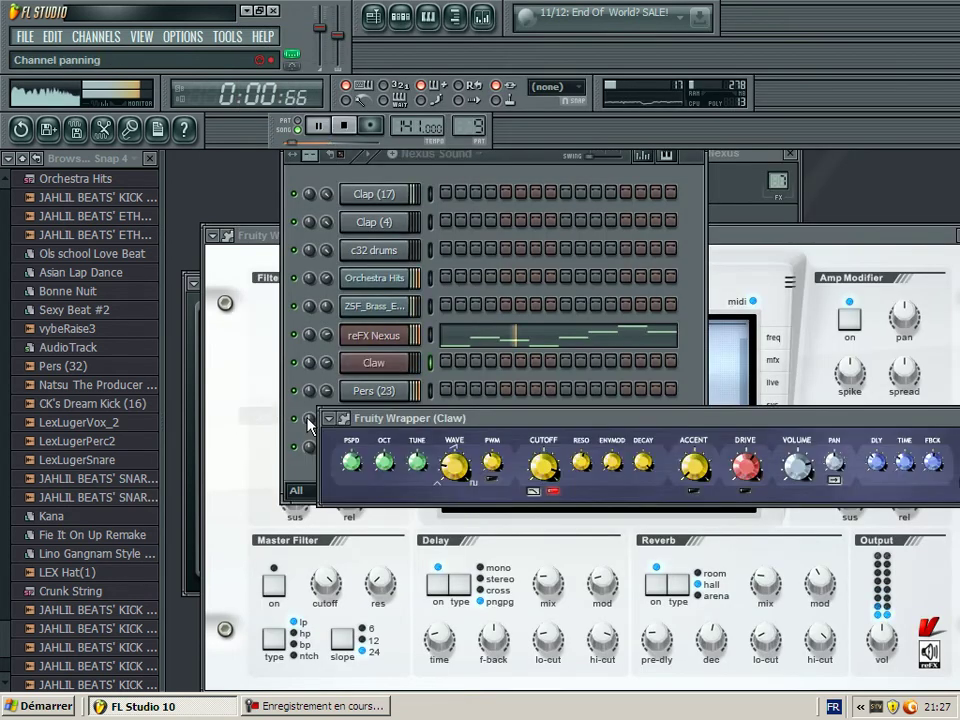
left_click_drag(345, 418, 289, 325)
Turn on the Claw's cutoff velocity switch and toggle its filter type below the cutoff knob.
left_click(497, 399)
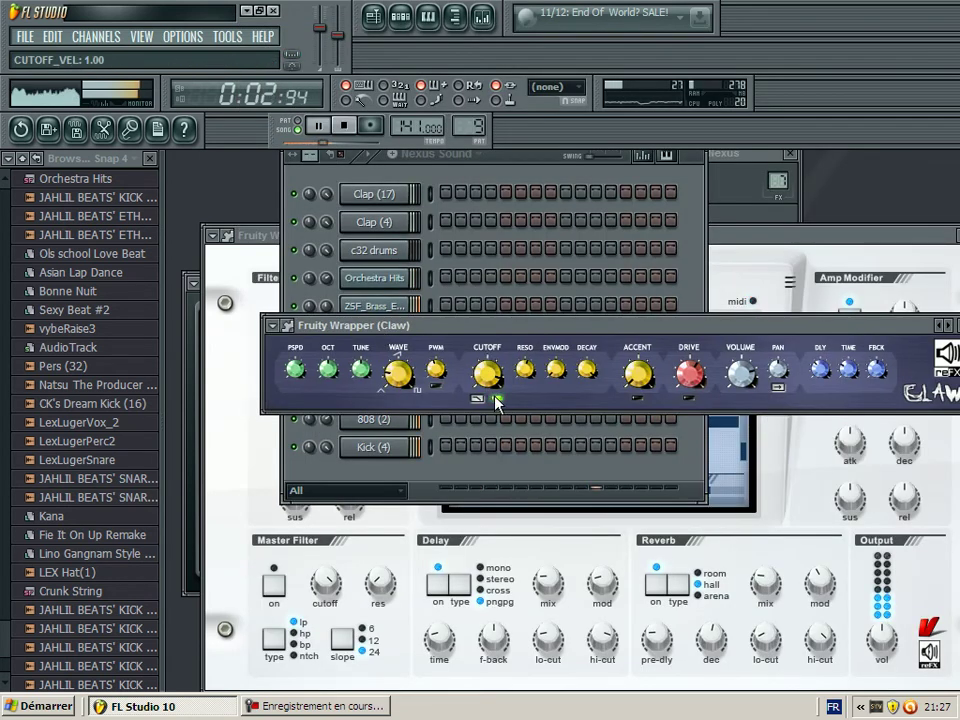
left_click(478, 398)
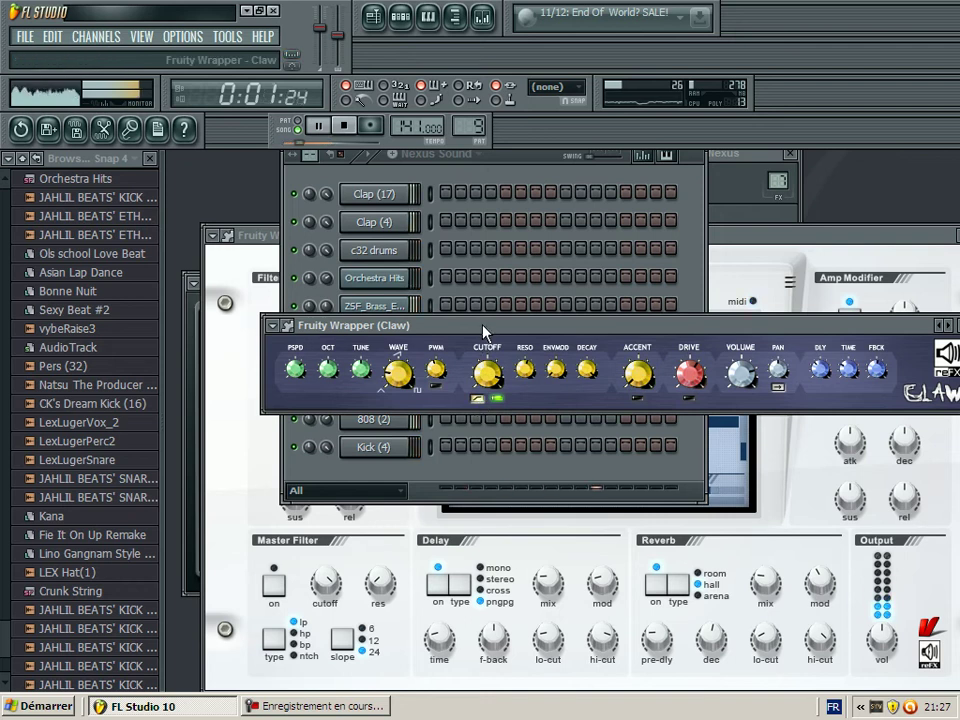
left_click_drag(484, 332, 466, 434)
Go to the next empty pattern and name it with the producer's alias followed by "Candy Synth :)".
left_click(428, 154)
left_click(537, 195)
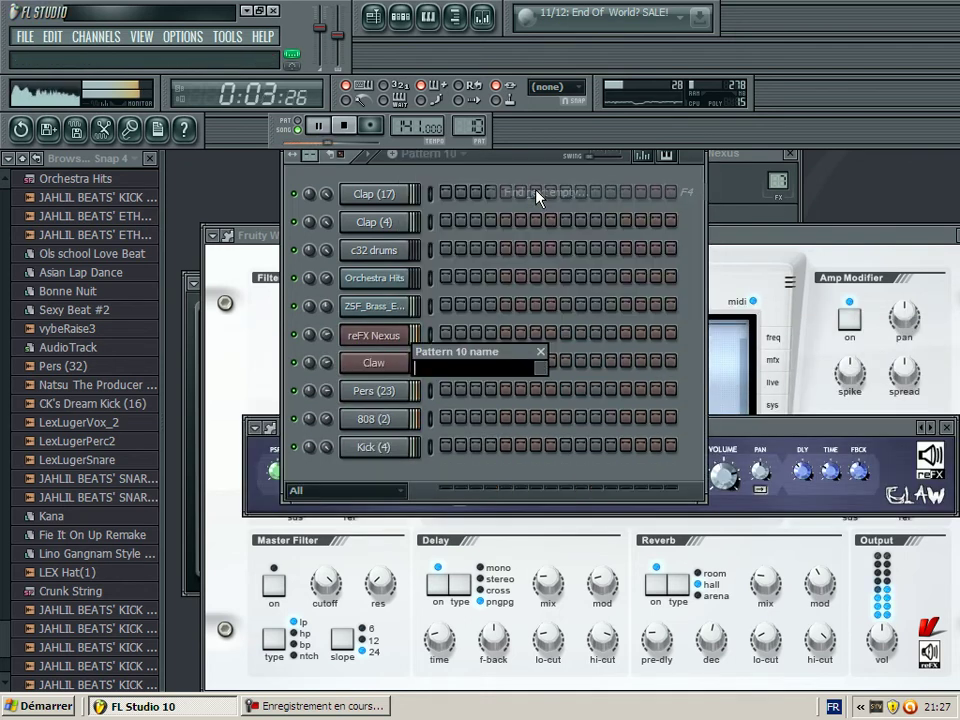
type("Candy Synth :)")
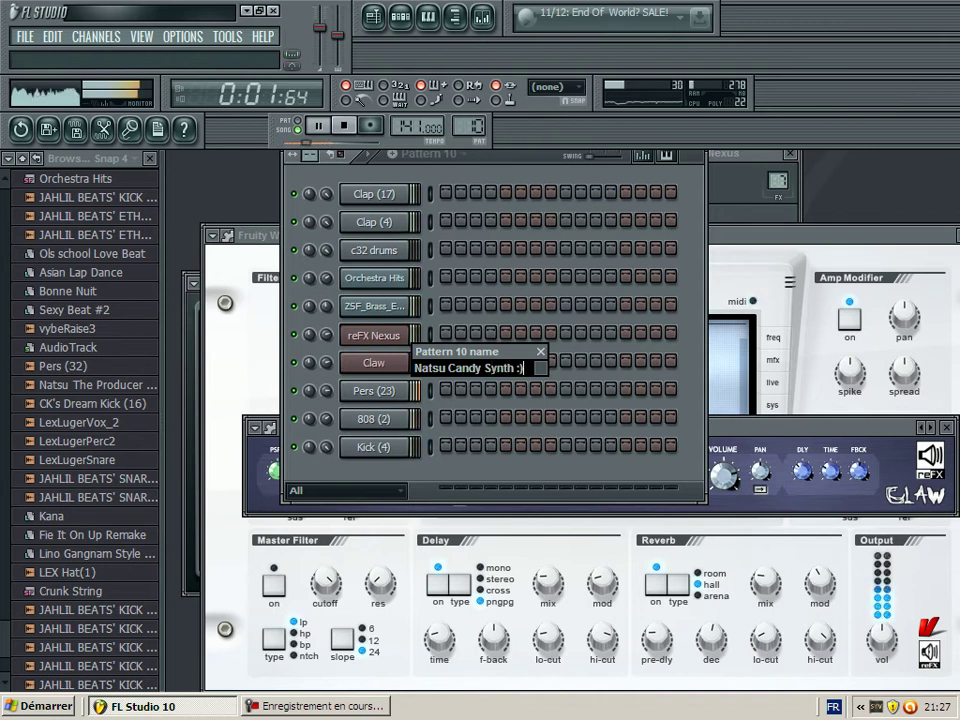
key("Return")
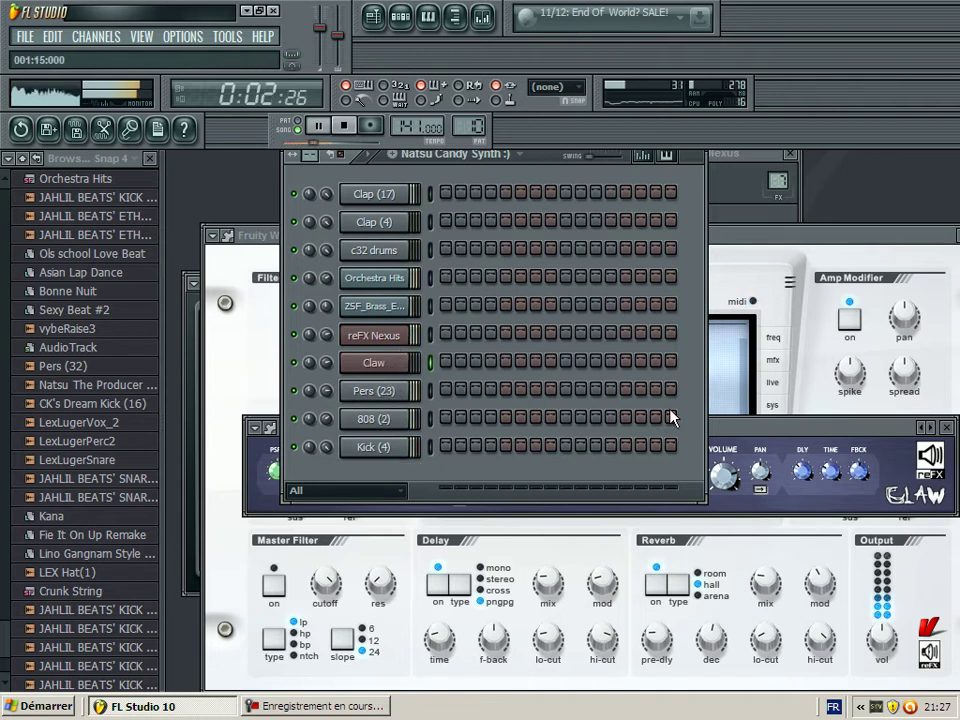
Draw an A7 note half a bar long at the start of the Claw's piano roll.
right_click(398, 364)
left_click(425, 361)
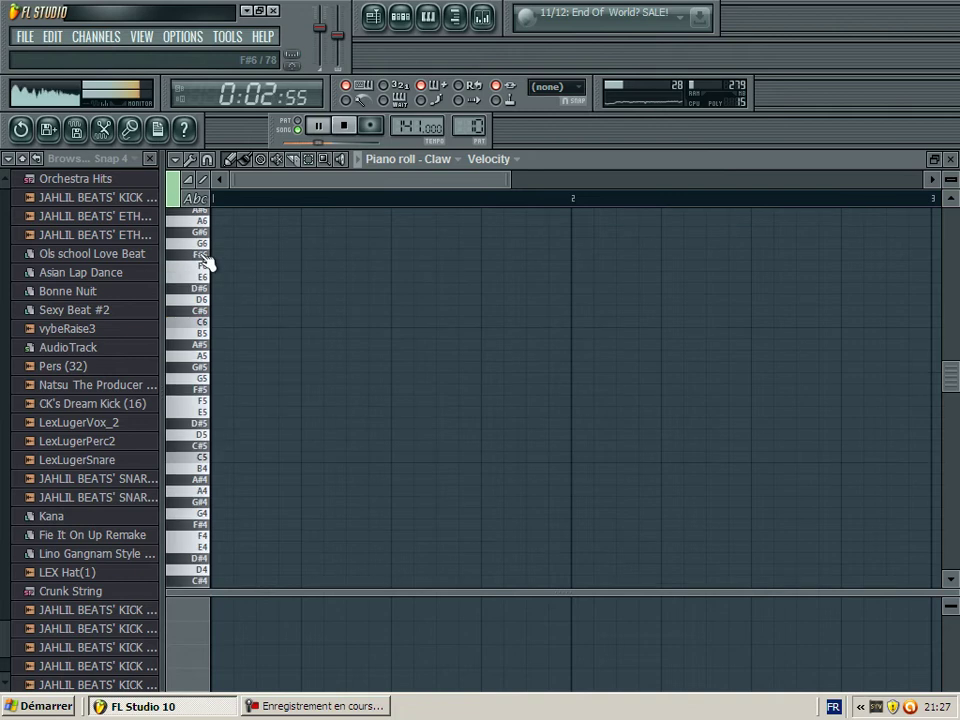
scroll(201, 332, "up", 3)
scroll(200, 332, "up", 3)
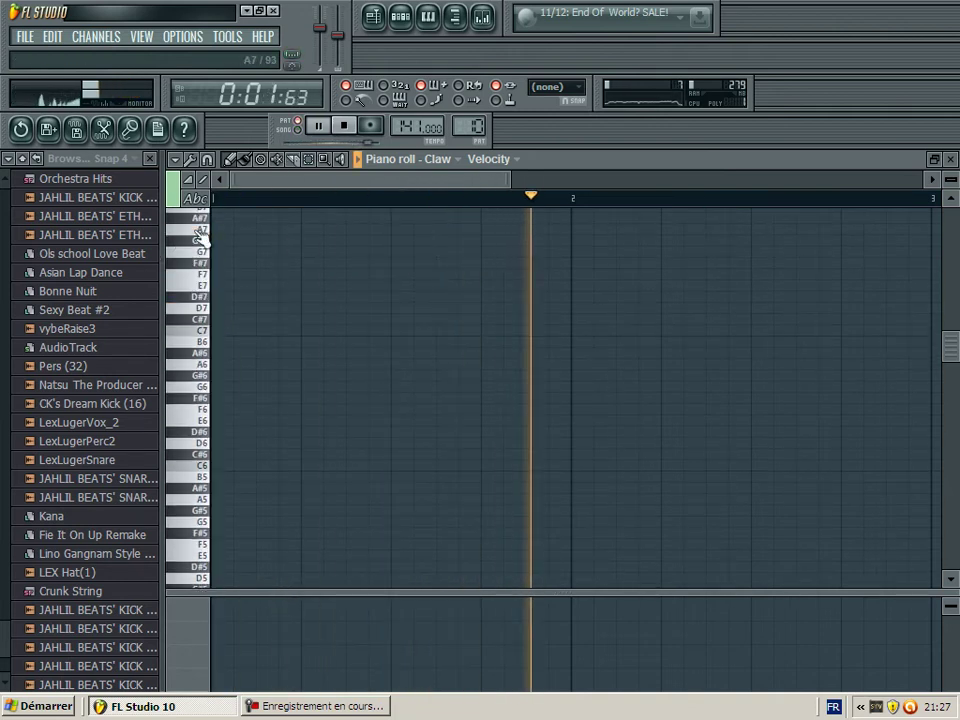
left_click(222, 229)
left_click_drag(257, 229, 390, 242)
Add an A6 note directly after the A7 note and shorten it to four steps.
scroll(191, 274, "up", 3)
scroll(212, 381, "down", 4)
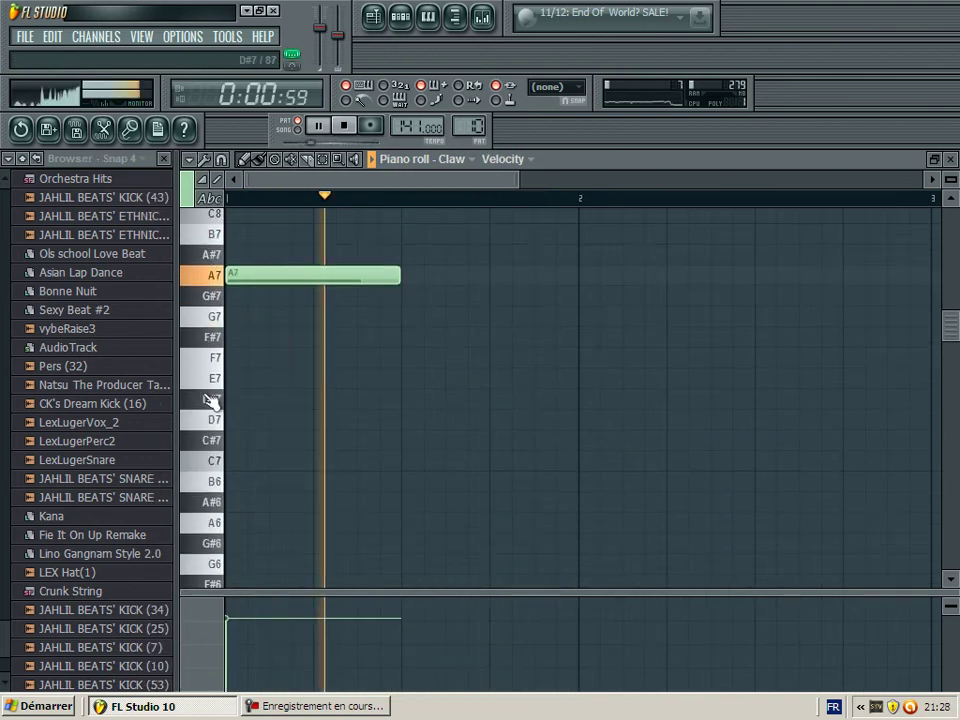
scroll(216, 420, "up", 1)
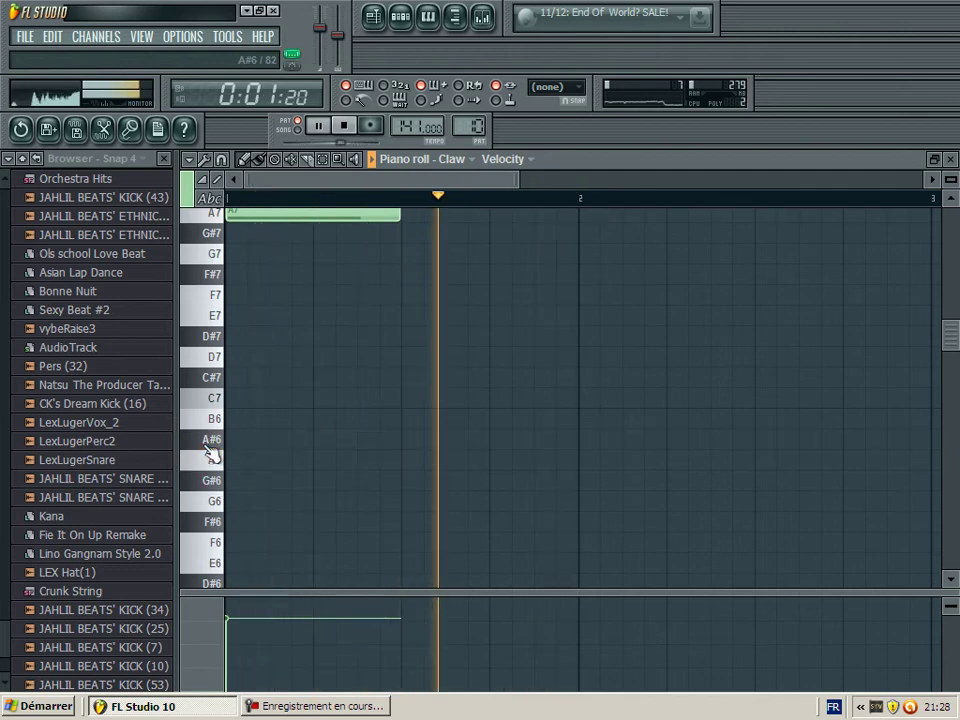
left_click(413, 441)
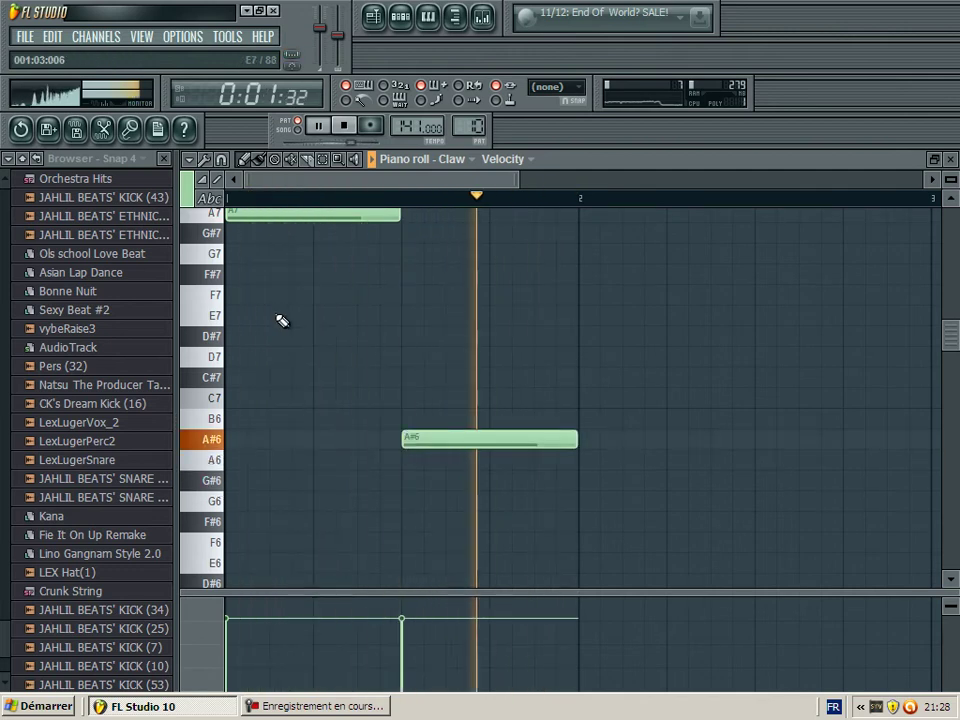
left_click_drag(450, 441, 446, 452)
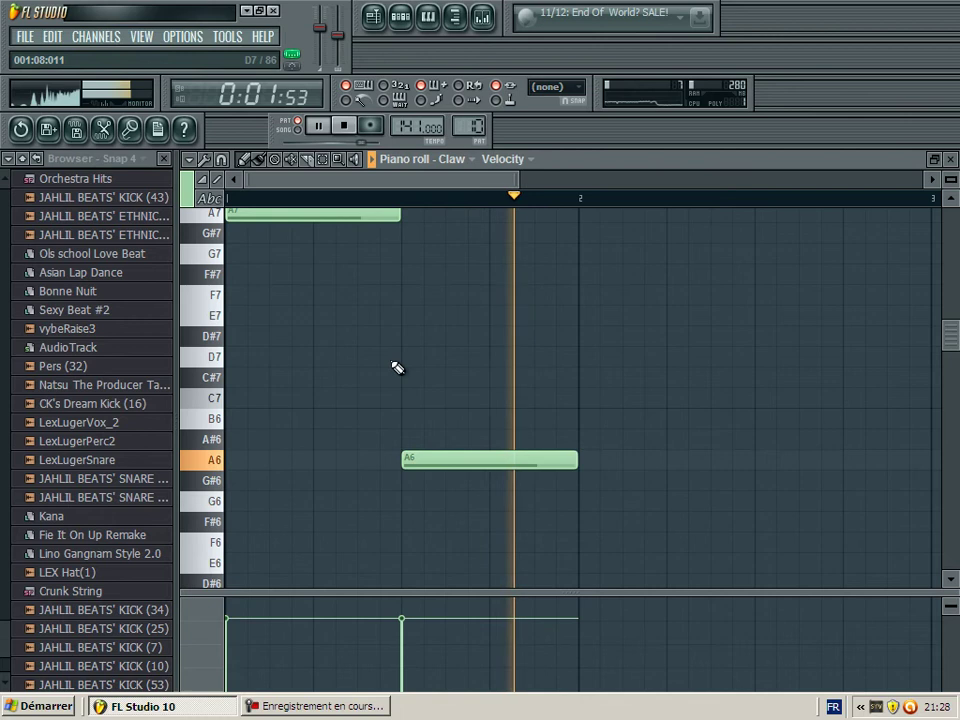
left_click_drag(568, 461, 480, 462)
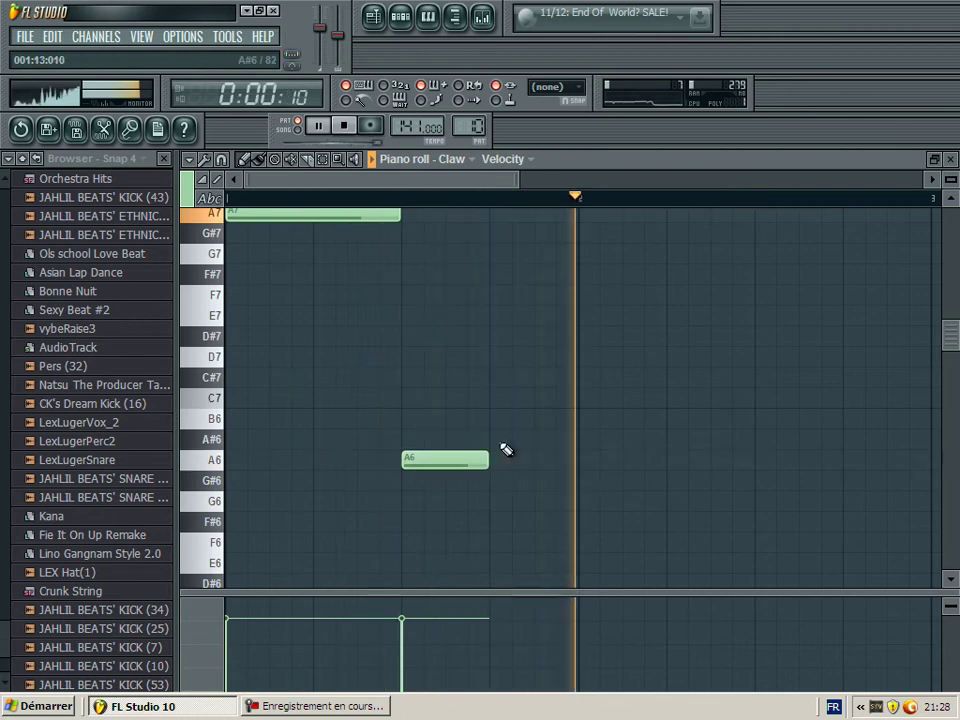
left_click(495, 441)
left_click_drag(575, 437, 728, 439)
right_click(593, 438)
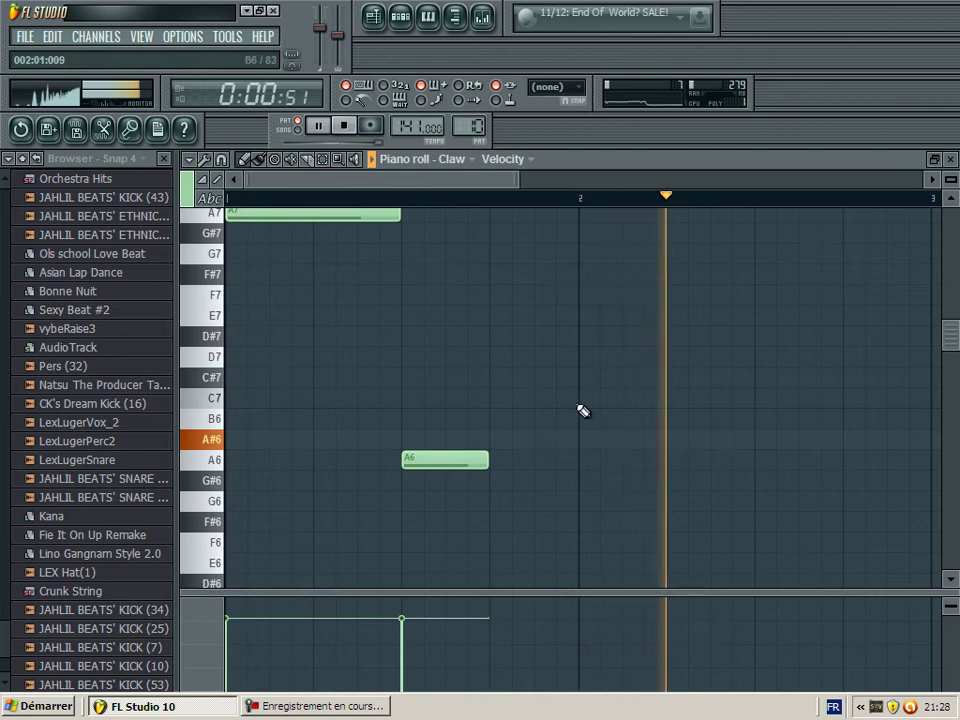
Add an A#7 note right after the A6 note and stretch it to twelve steps, ending mid-bar 2.
scroll(470, 278, "up", 3)
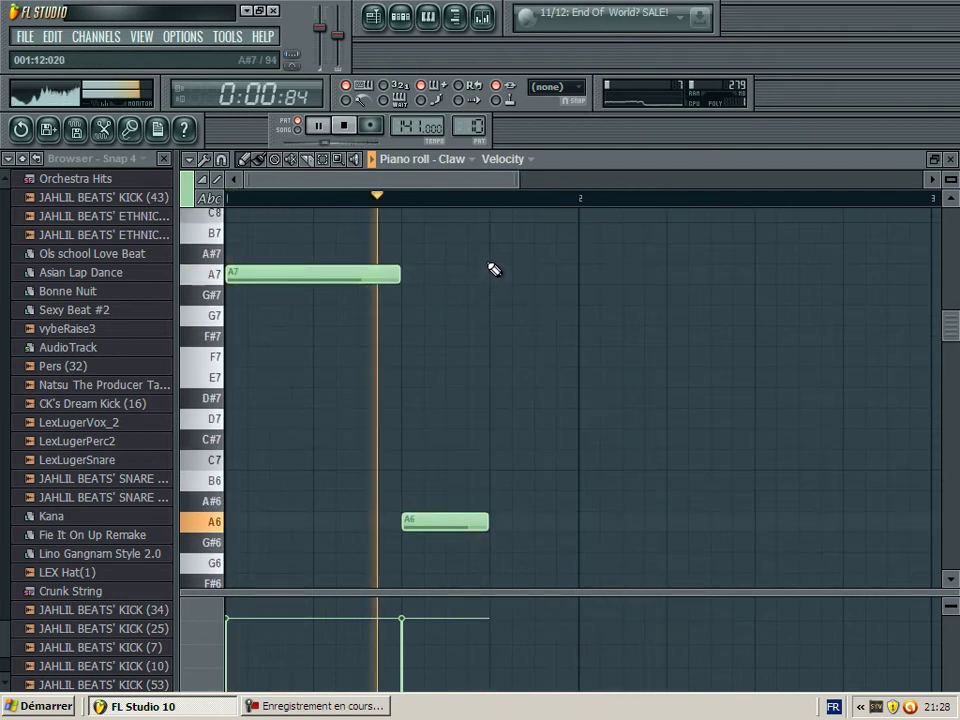
left_click(493, 254)
left_click_drag(410, 179, 470, 177)
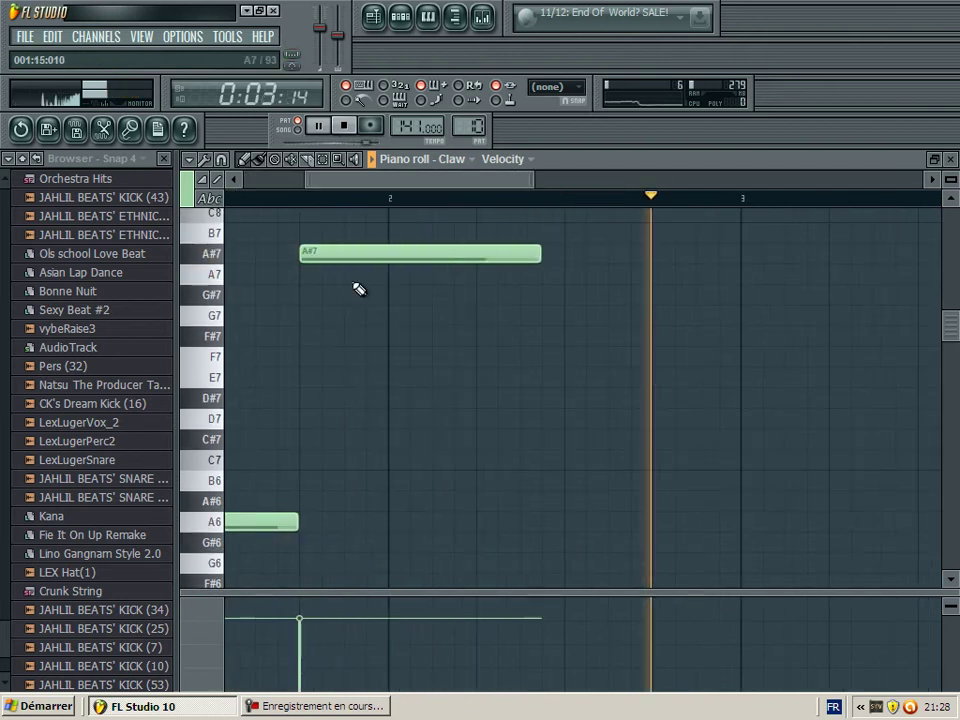
left_click_drag(533, 253, 555, 253)
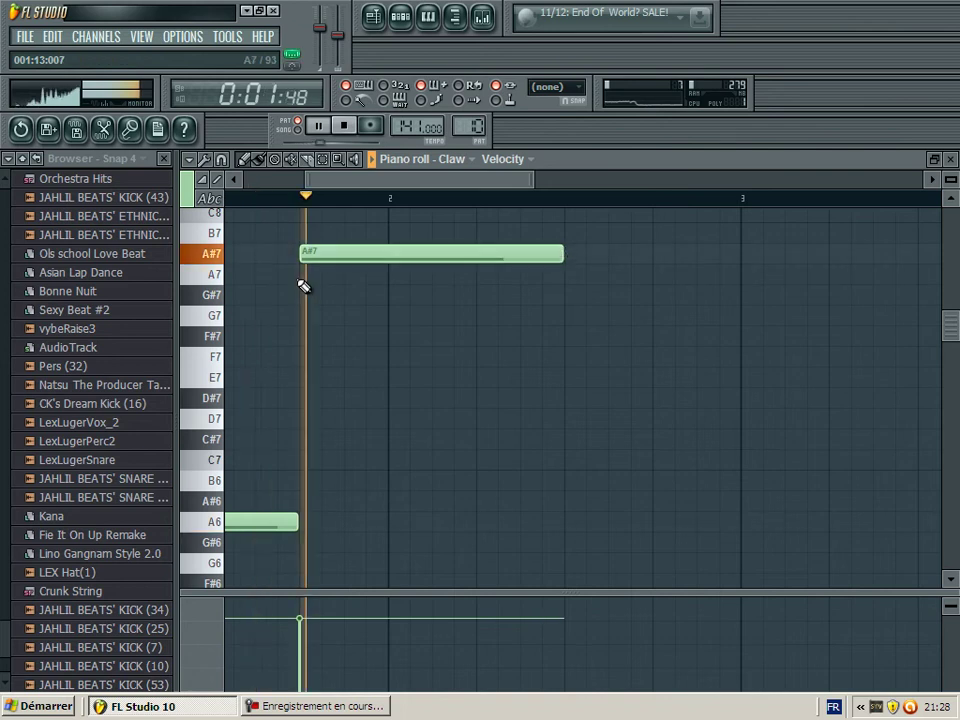
Finish the Claw melody with a four-step G7 note mid-bar 2 and a four-step G6 note after it.
left_click(214, 320)
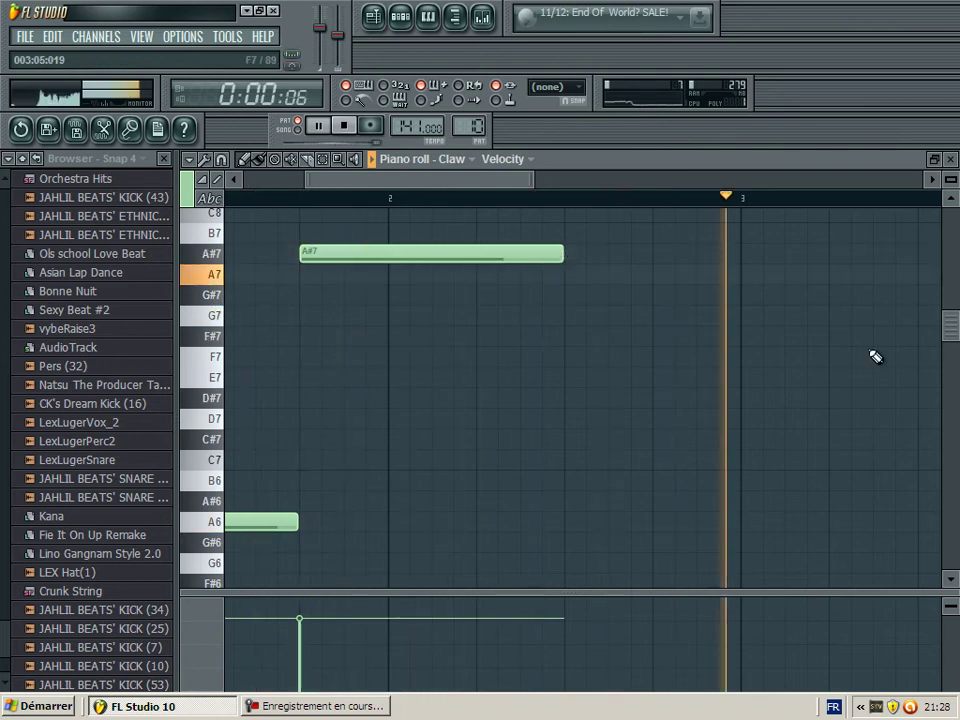
left_click(579, 316)
left_click_drag(822, 318, 658, 324)
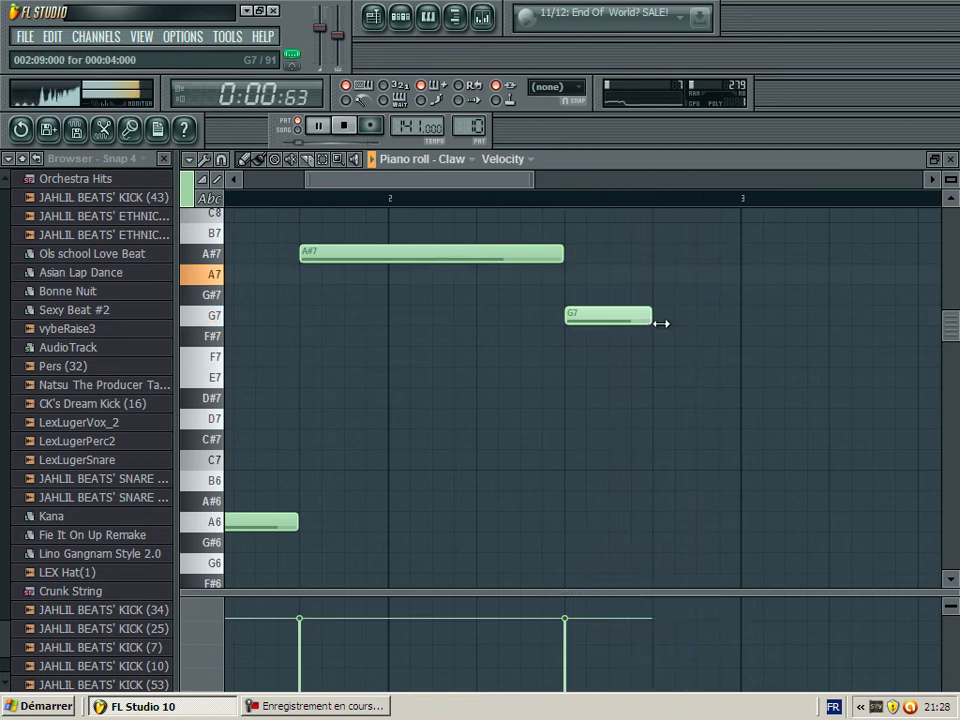
scroll(650, 345, "down", 2)
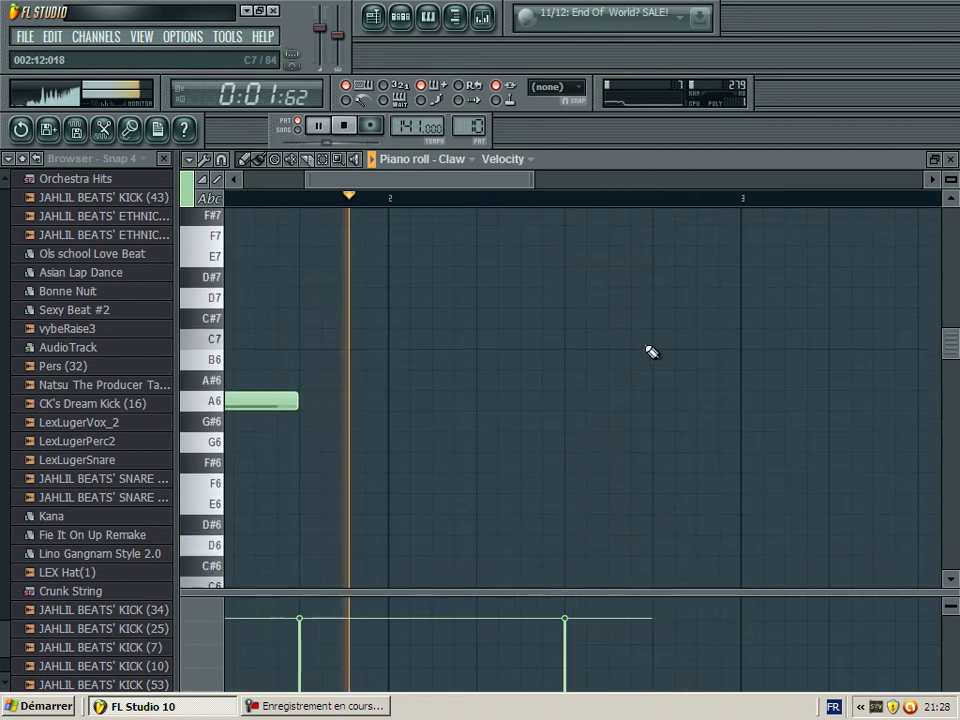
left_click(668, 440)
left_click(950, 161)
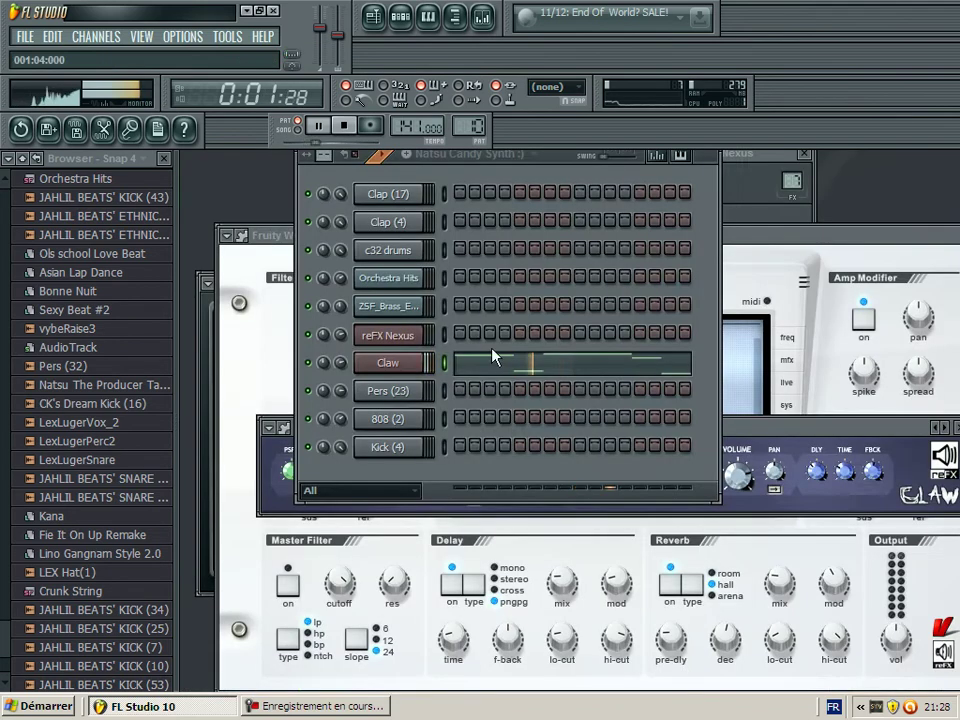
Set the Claw's wave to 0.07 and lengthen its A7, A#7 and G7 notes by one step each.
left_click(728, 463)
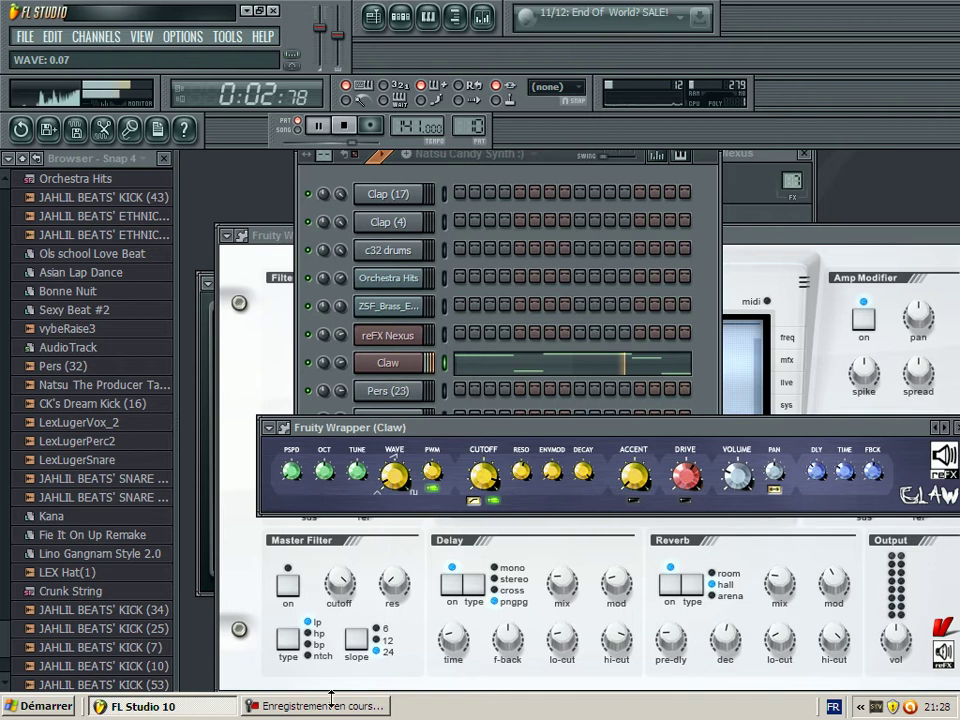
left_click(519, 371)
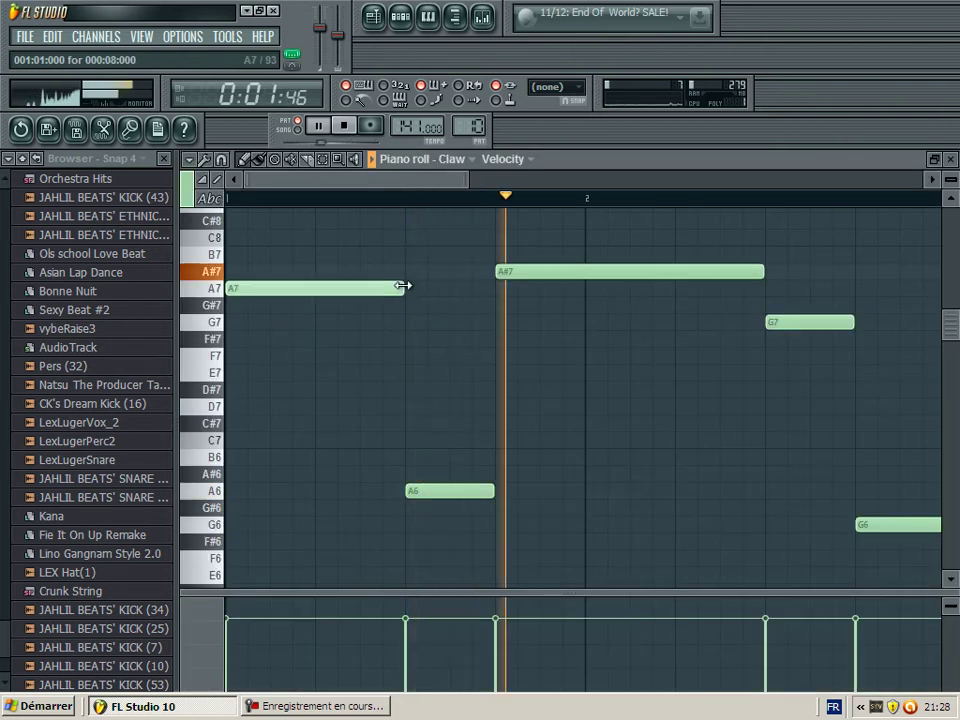
left_click_drag(403, 286, 425, 287)
left_click_drag(763, 271, 776, 271)
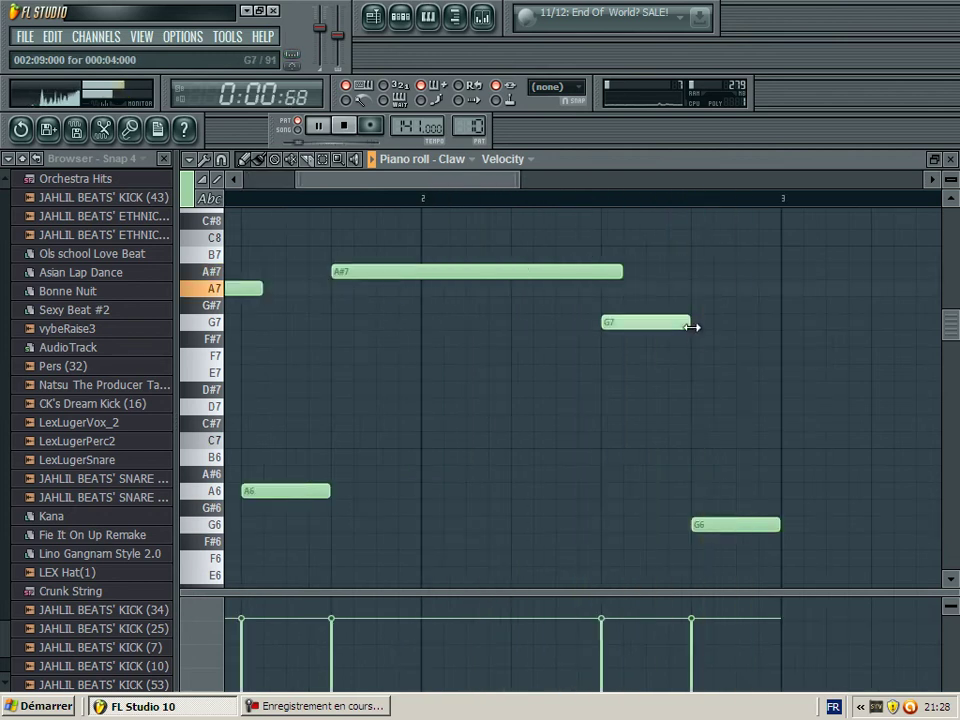
left_click_drag(690, 322, 713, 321)
left_click(953, 159)
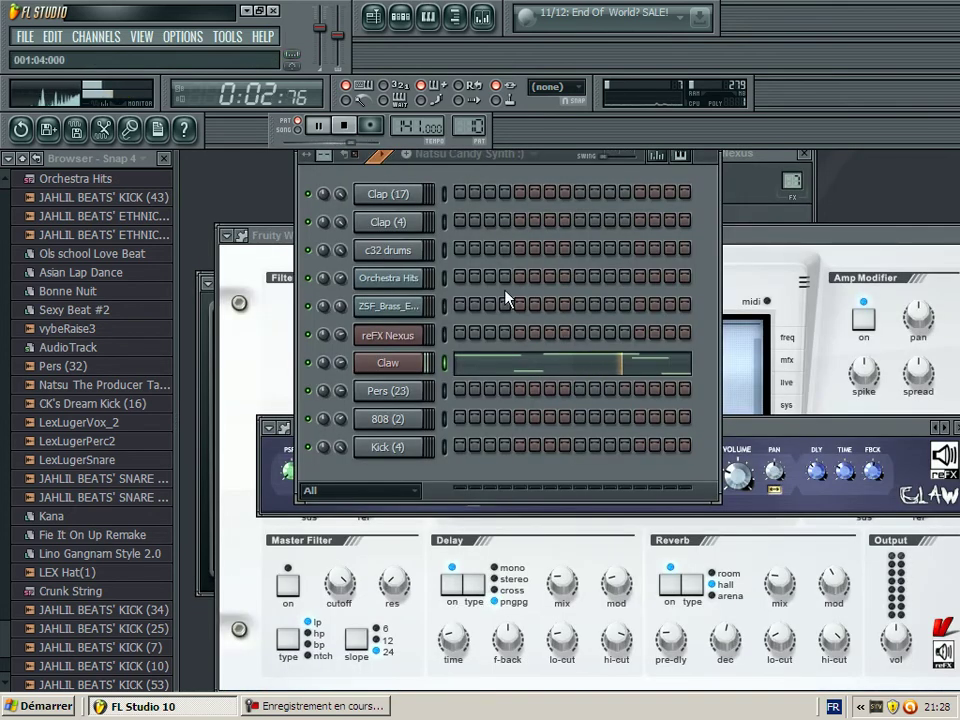
Switch playback to the whole song and place the Natsu Candy Synth pattern on Track 9 at bars 1 and 3.
left_click(297, 130)
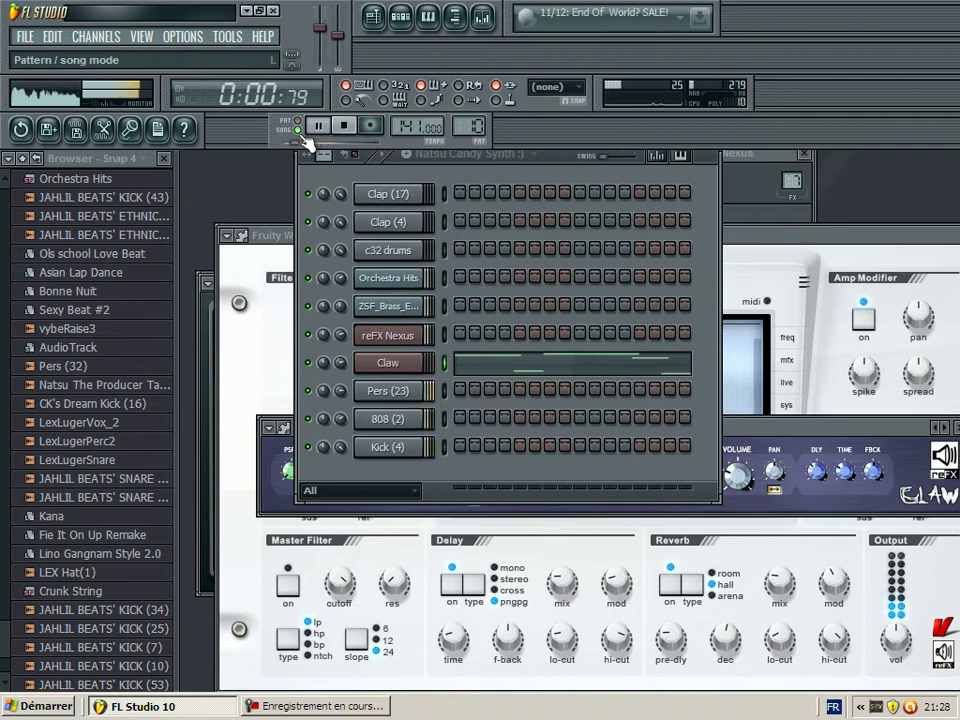
key("F5")
scroll(285, 561, "down", 2)
left_click(282, 552)
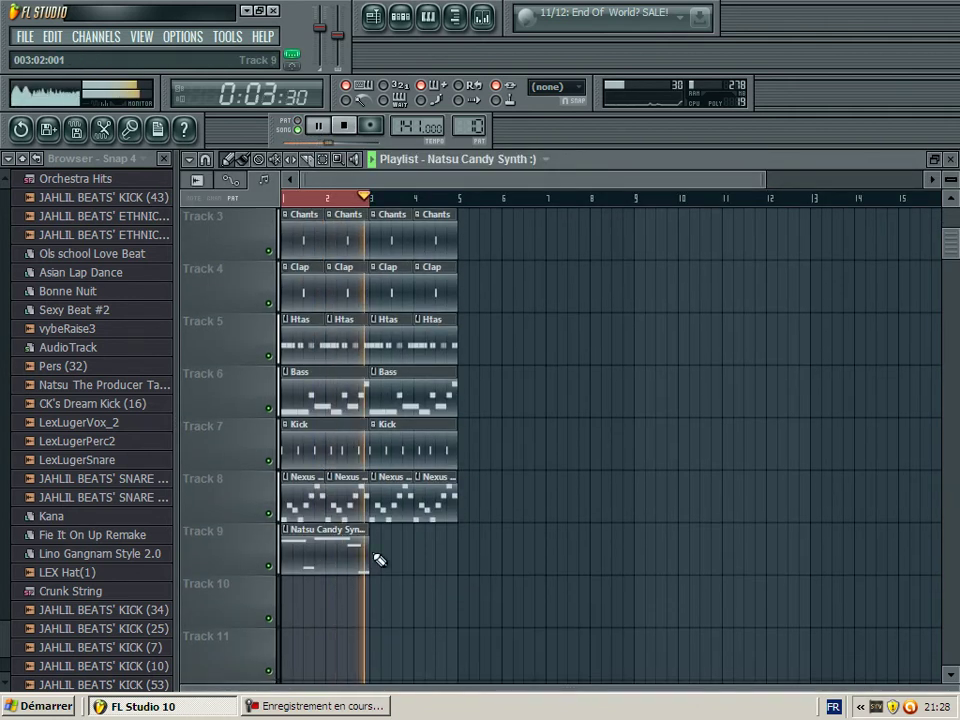
key("F5")
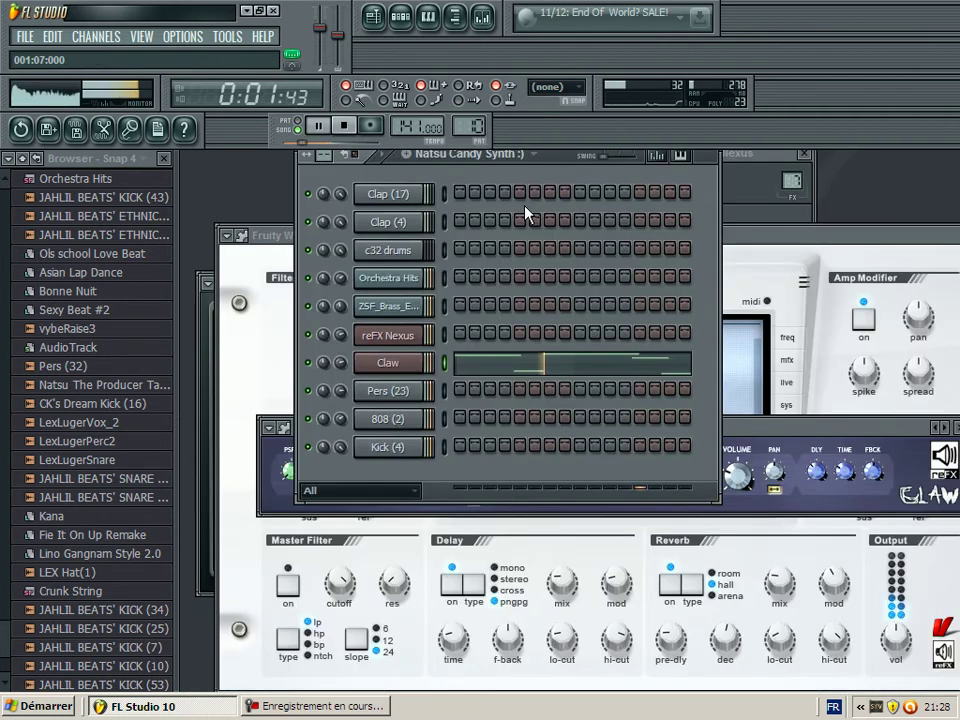
Adjust the Claw channel's volume, check its notes and replay the song.
left_click_drag(348, 374, 348, 362)
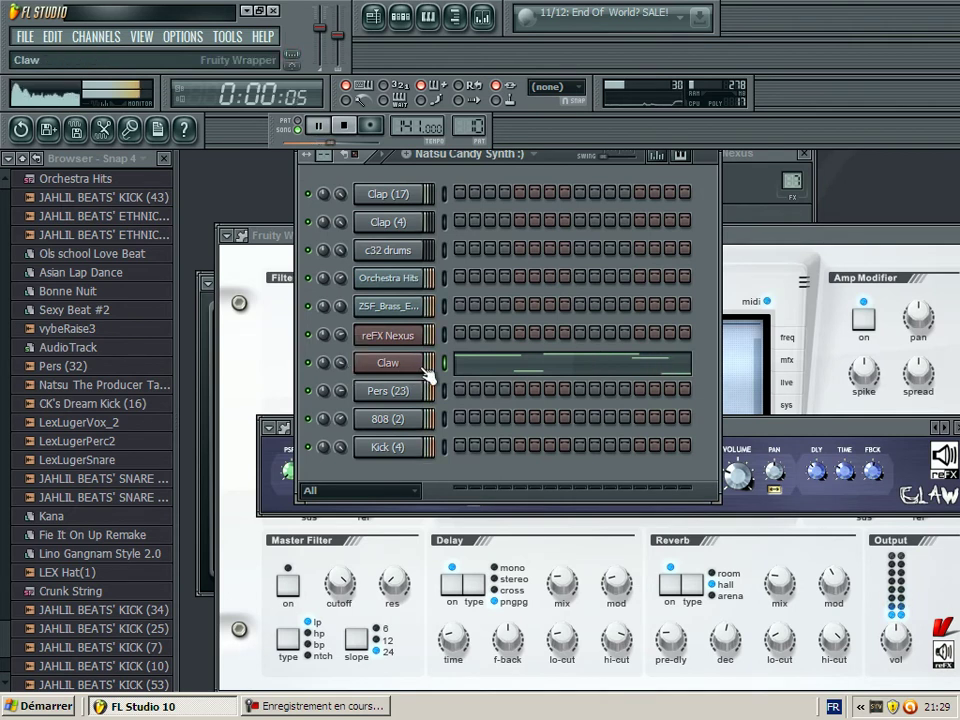
left_click(570, 366)
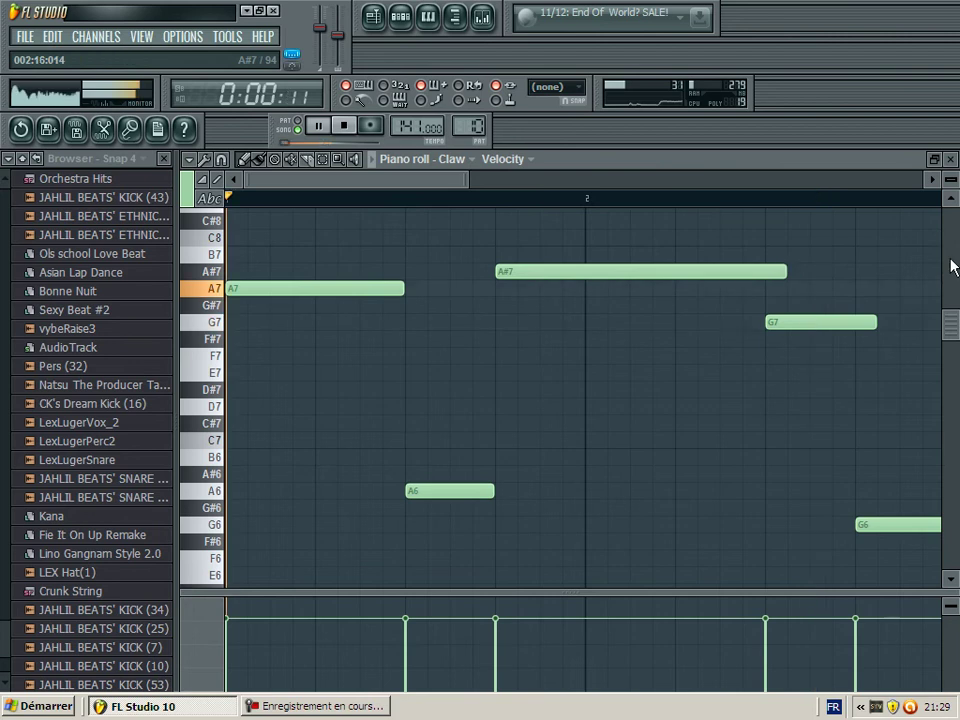
left_click(953, 162)
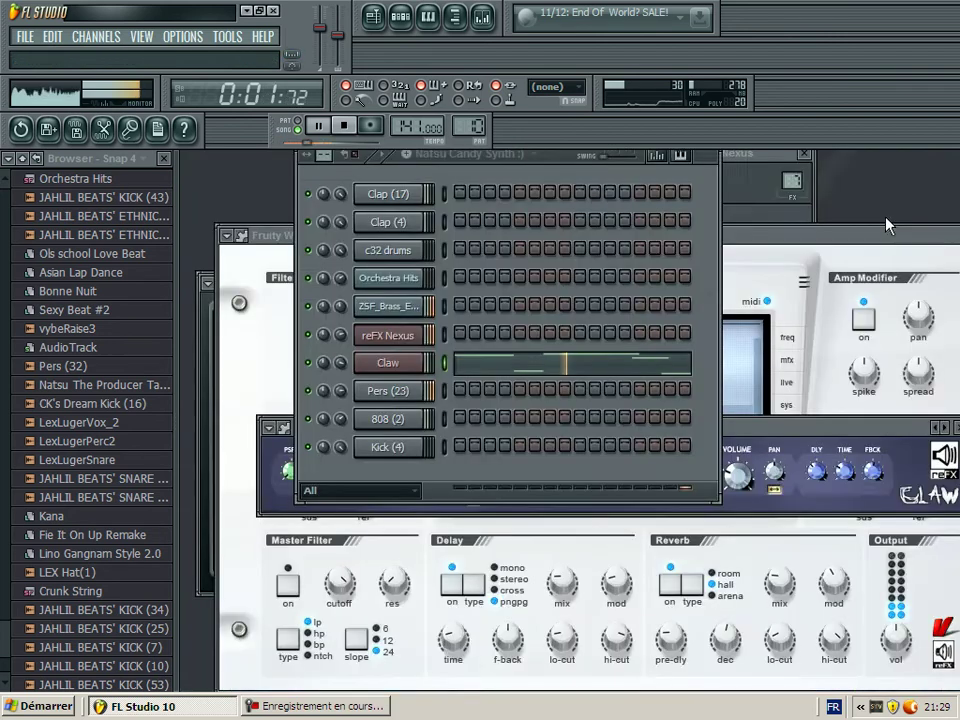
key("space")
key("space")
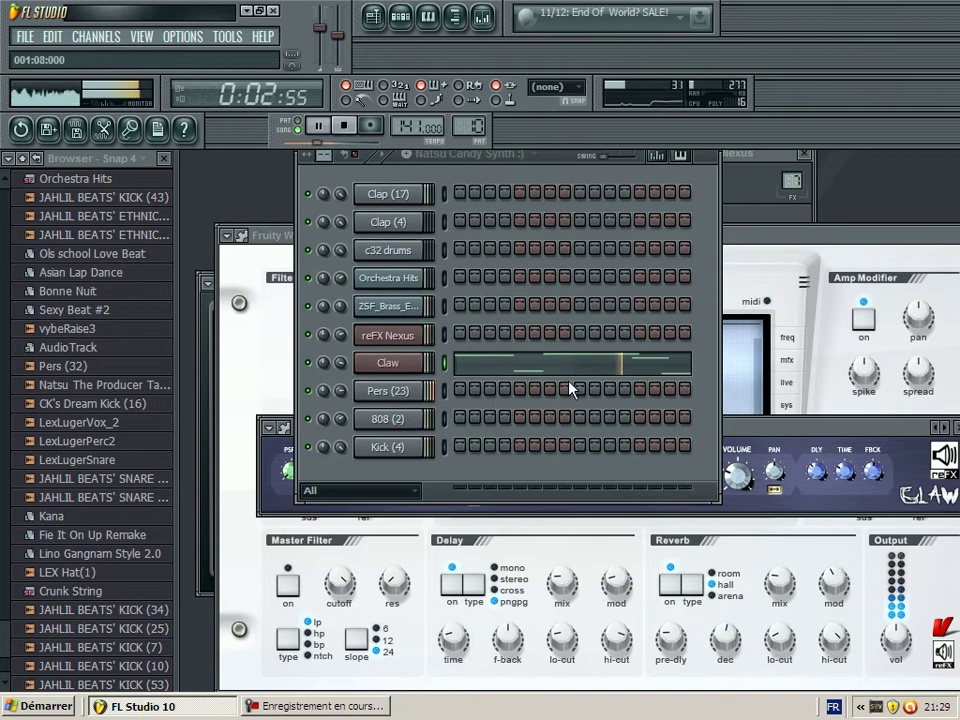
Replace the Claw's A6 note with a four-step C8 note directly after the A7 note.
key("F7")
right_click(442, 490)
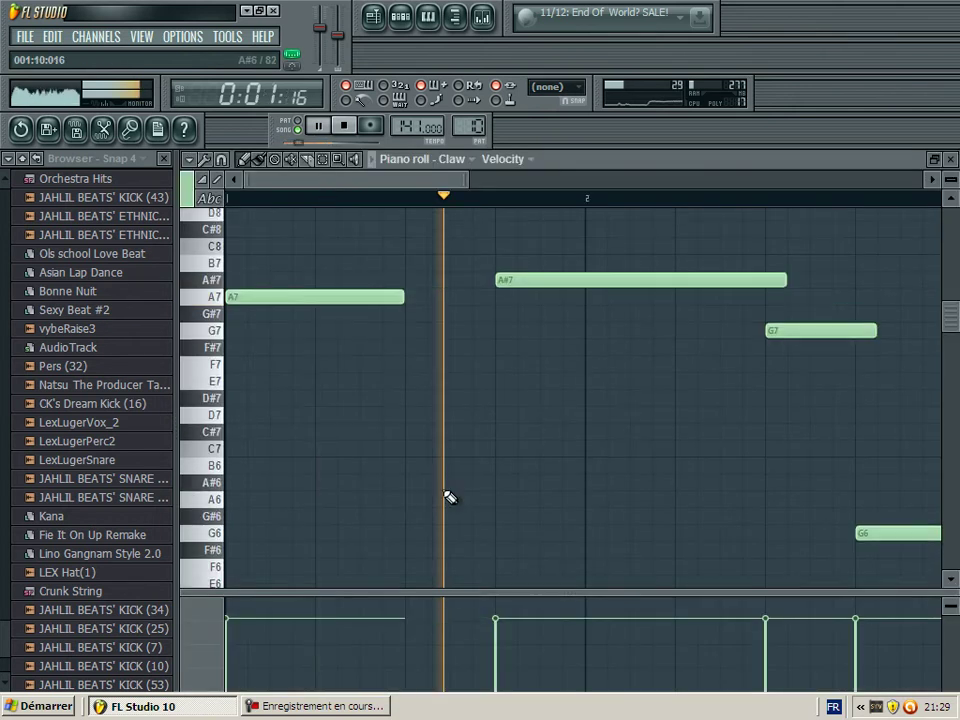
scroll(214, 360, "up", 3)
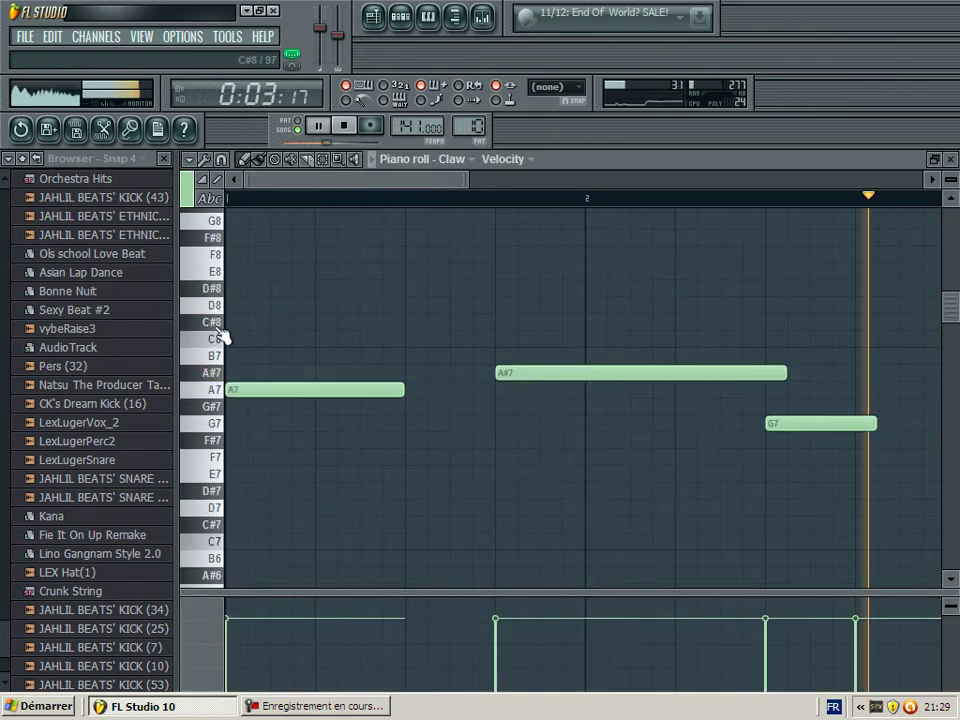
left_click(465, 322)
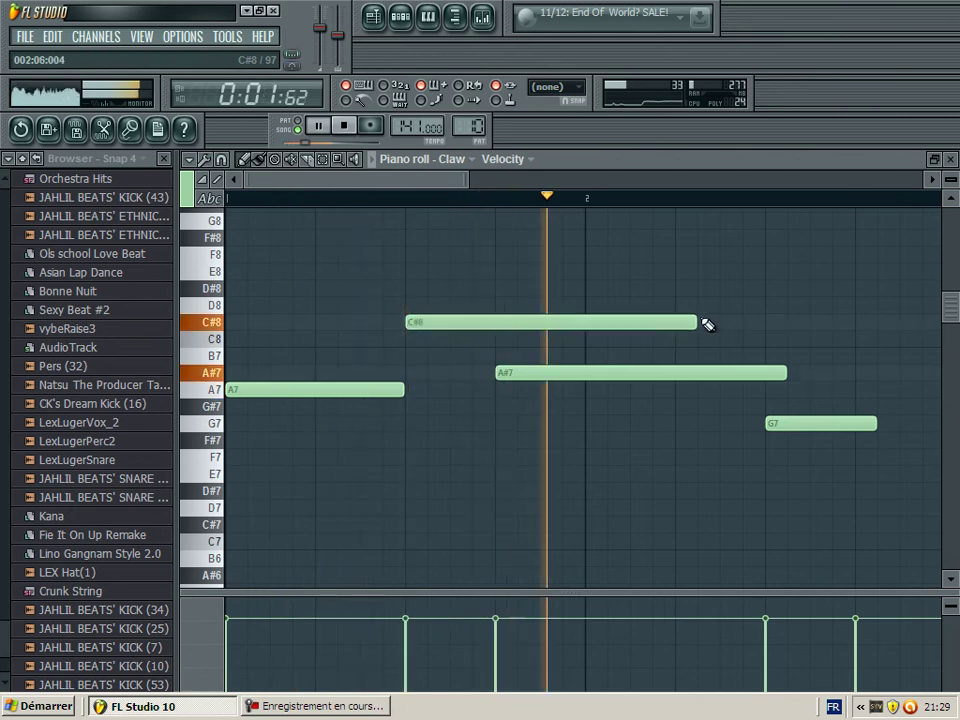
left_click_drag(700, 323, 465, 332)
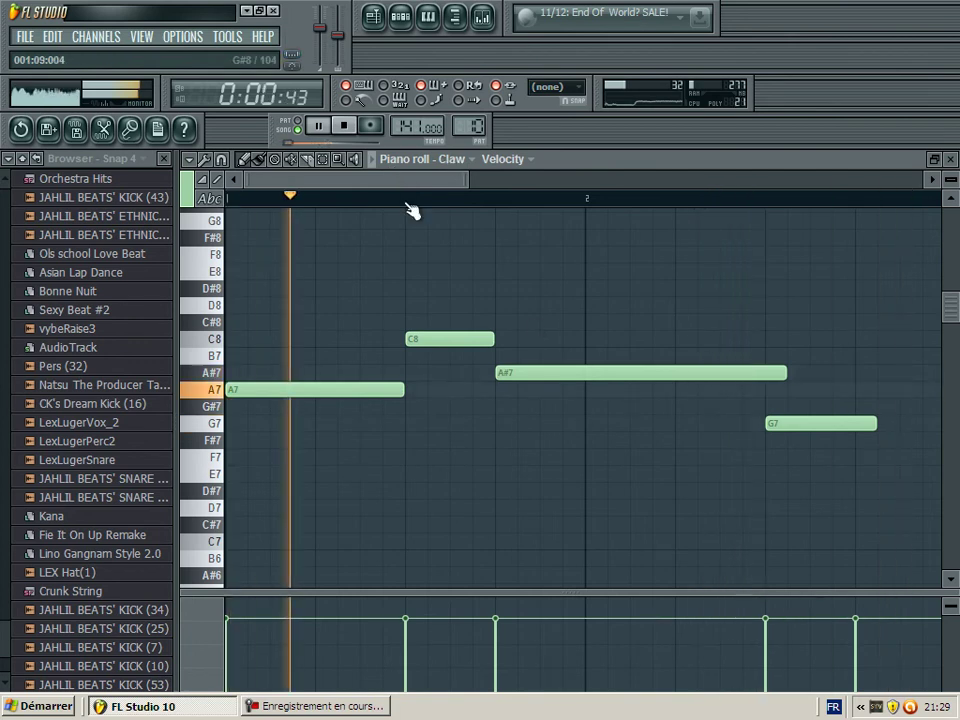
Replace the Claw's final G6 note with a four-step C8 note and shorten the G7 note to four steps.
scroll(716, 447, "down", 3)
scroll(716, 447, "up", 3)
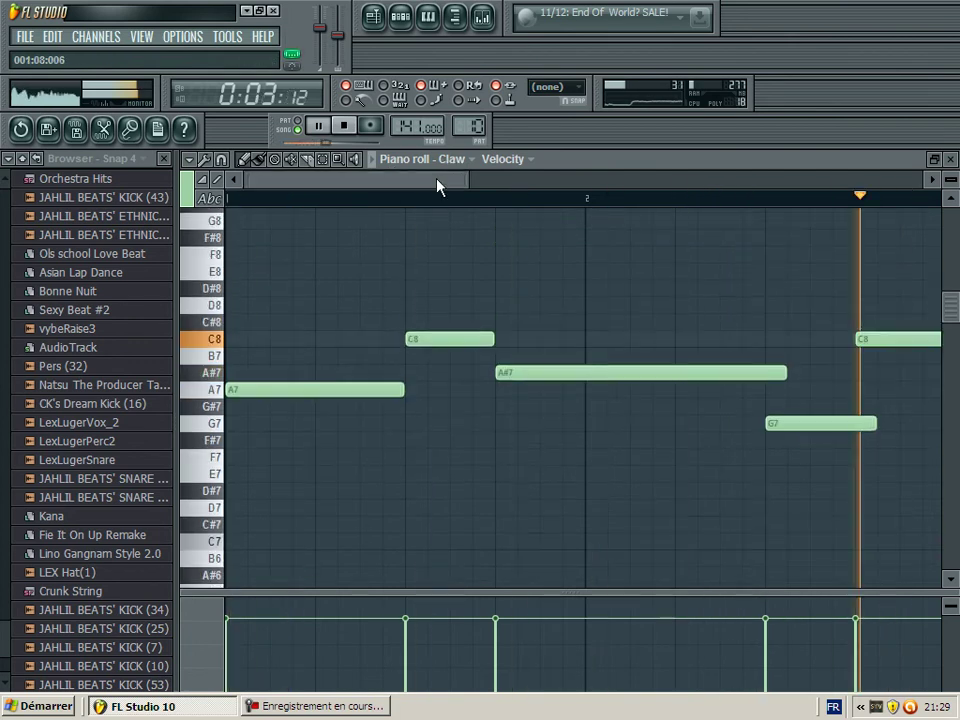
left_click_drag(437, 187, 492, 187)
scroll(698, 480, "down", 5)
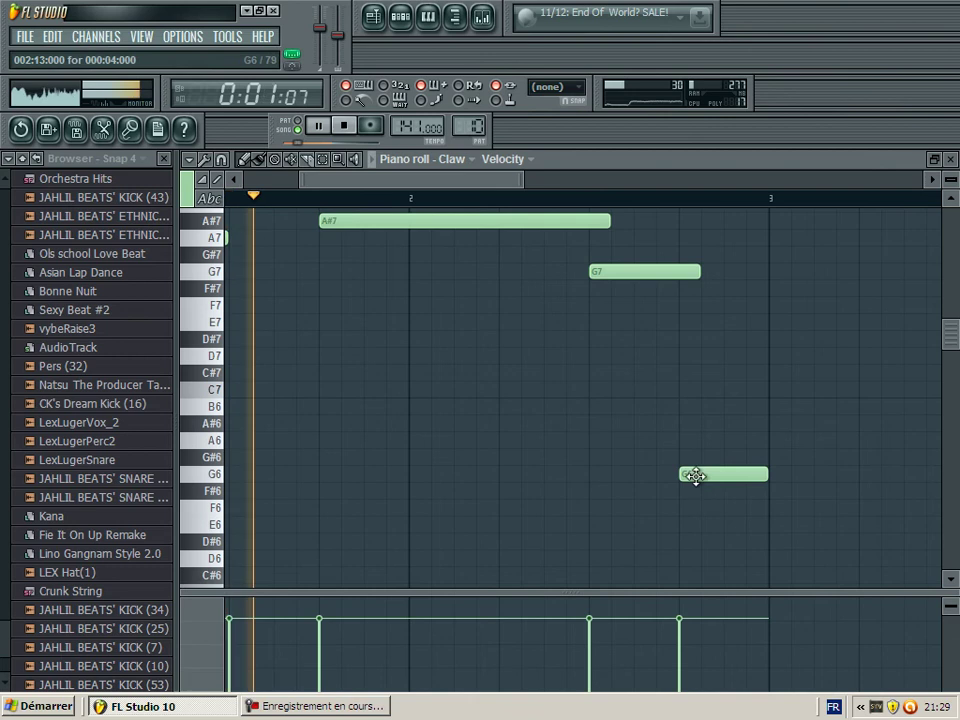
right_click(699, 479)
scroll(722, 400, "up", 2)
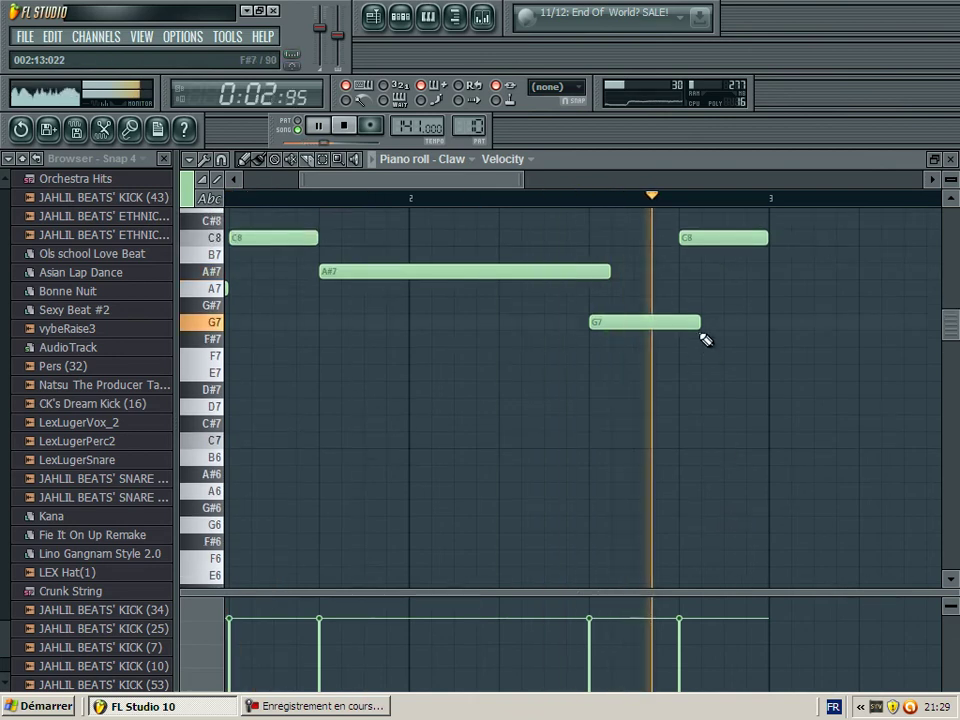
left_click_drag(699, 322, 678, 322)
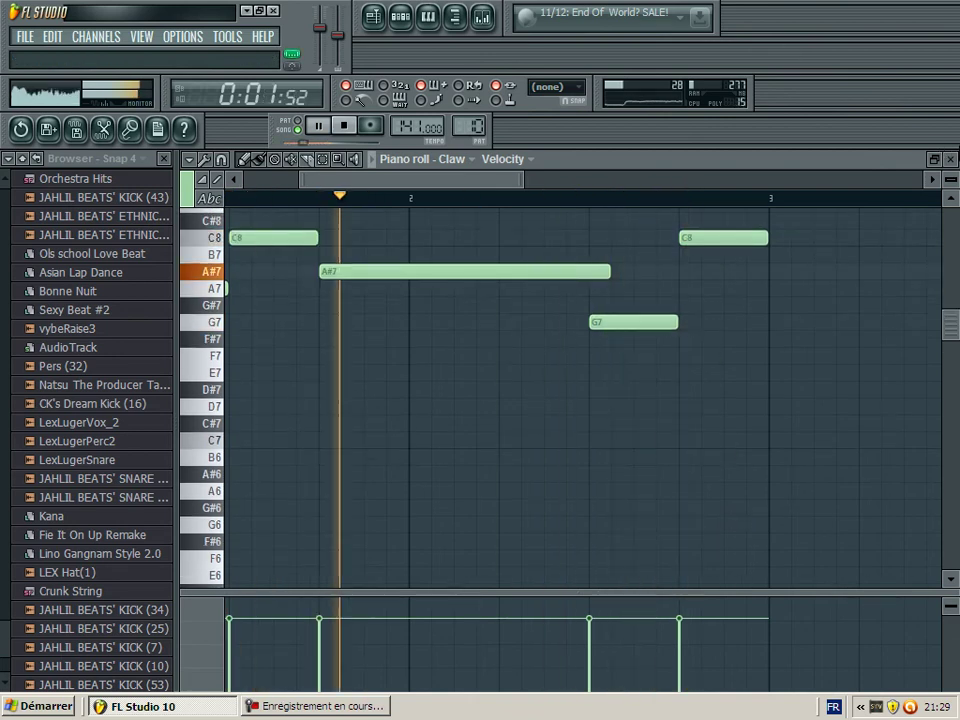
Select the whole Claw melody and transpose it down one octave so it starts on A6.
key("F7")
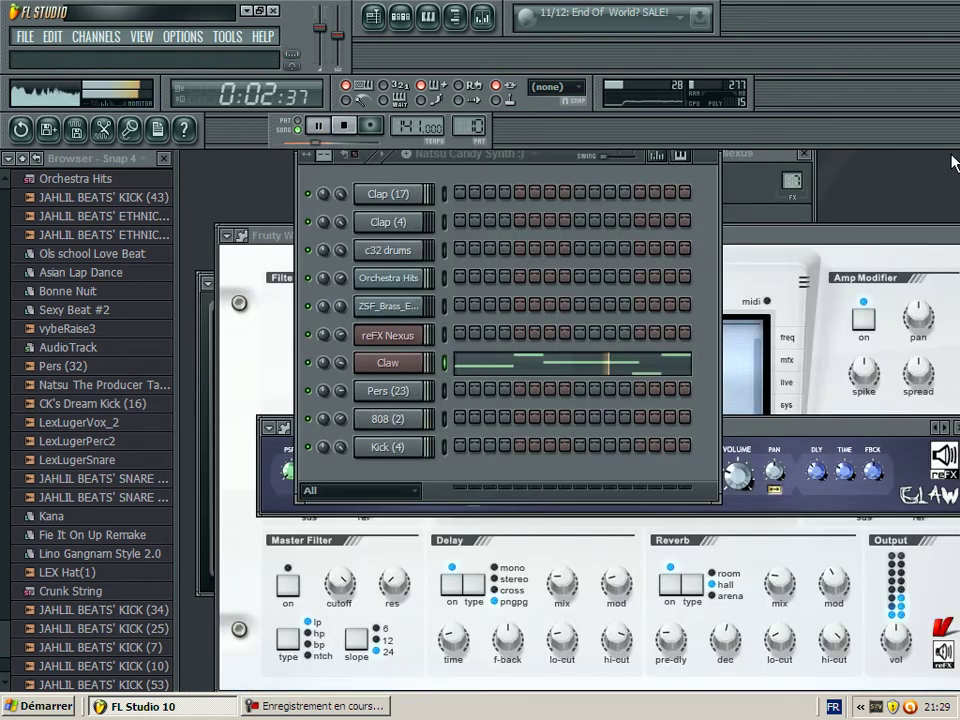
left_click(773, 455)
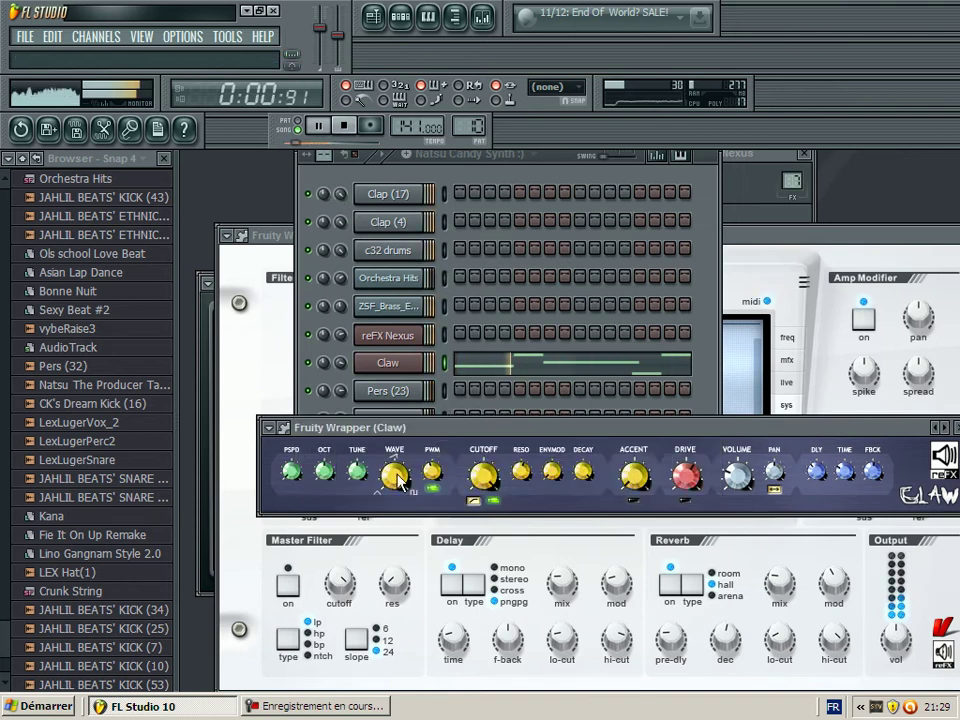
left_click(516, 376)
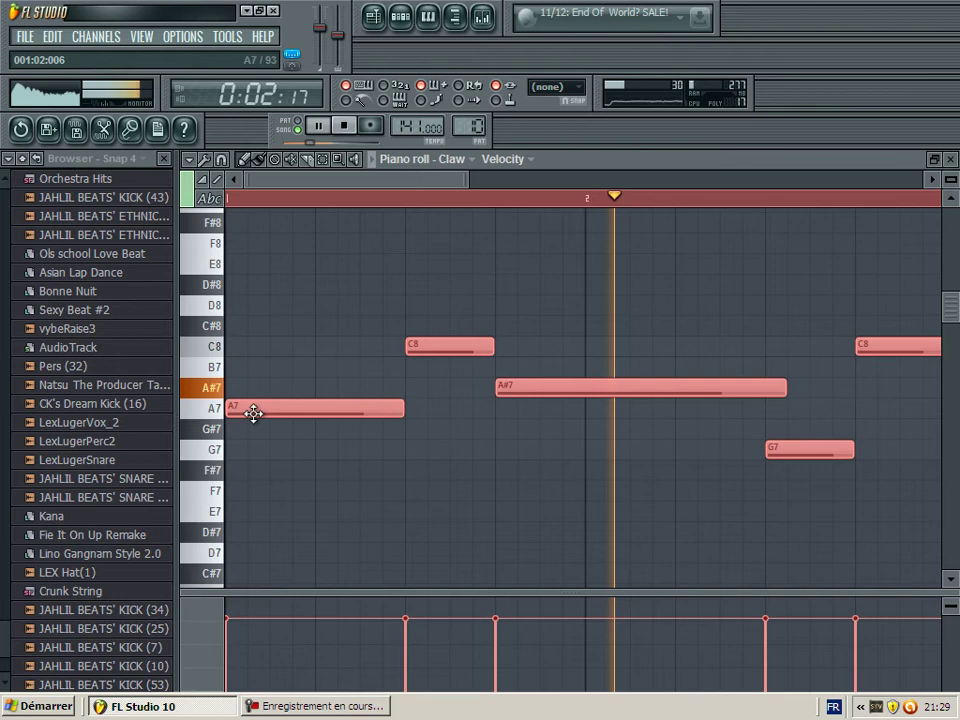
left_click_drag(253, 413, 204, 490)
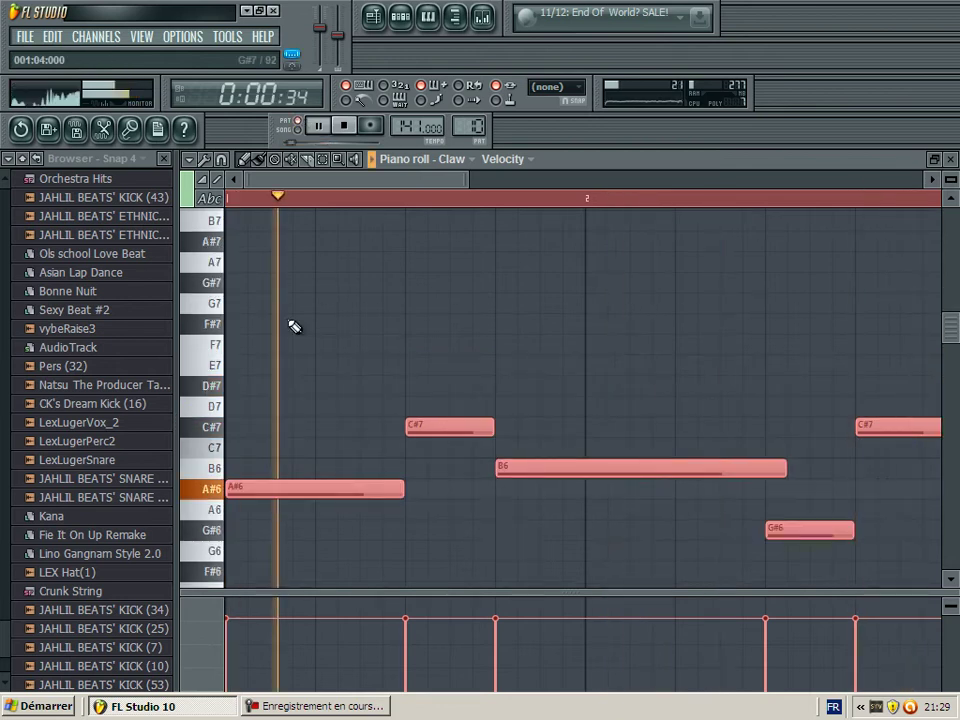
key("shift+Down")
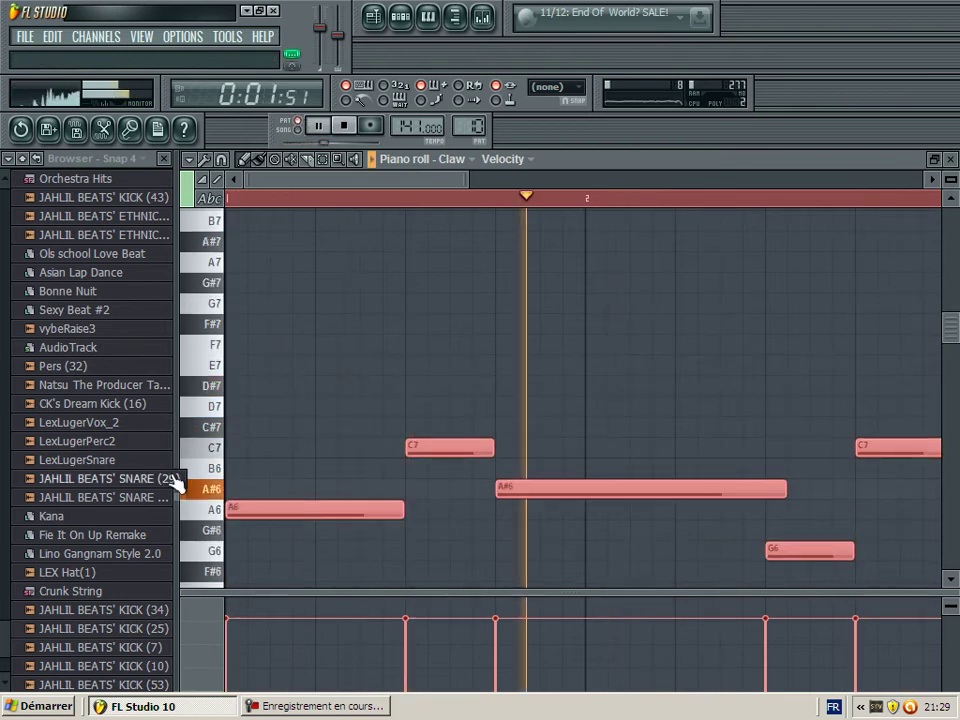
Switch playback back to the whole song and set the Claw channel's volume to about 89%.
left_click(950, 160)
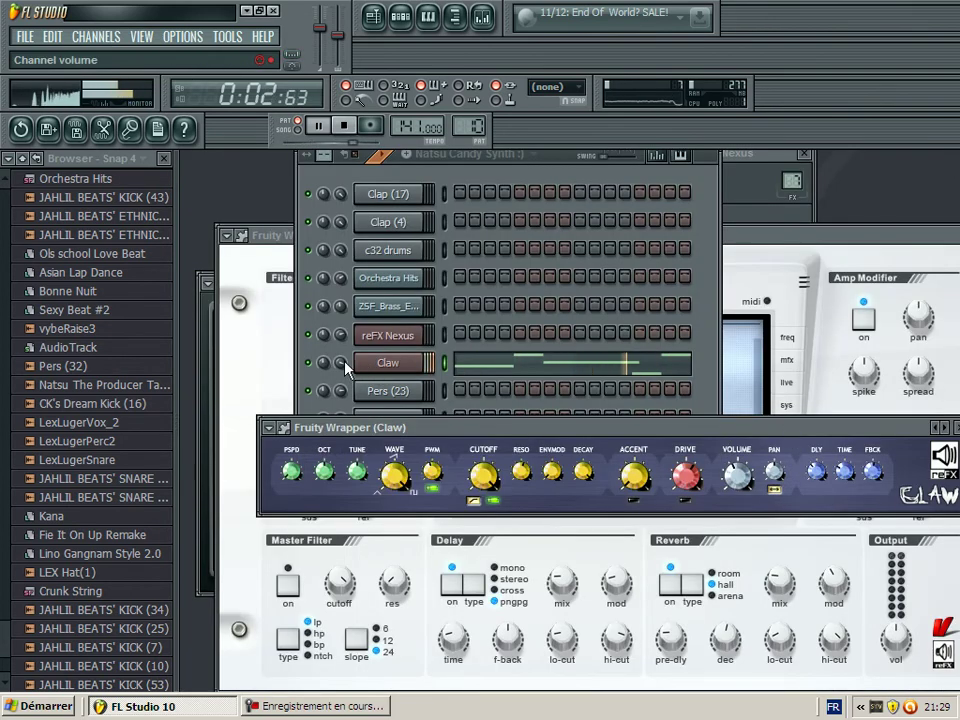
left_click(341, 195)
left_click(296, 130)
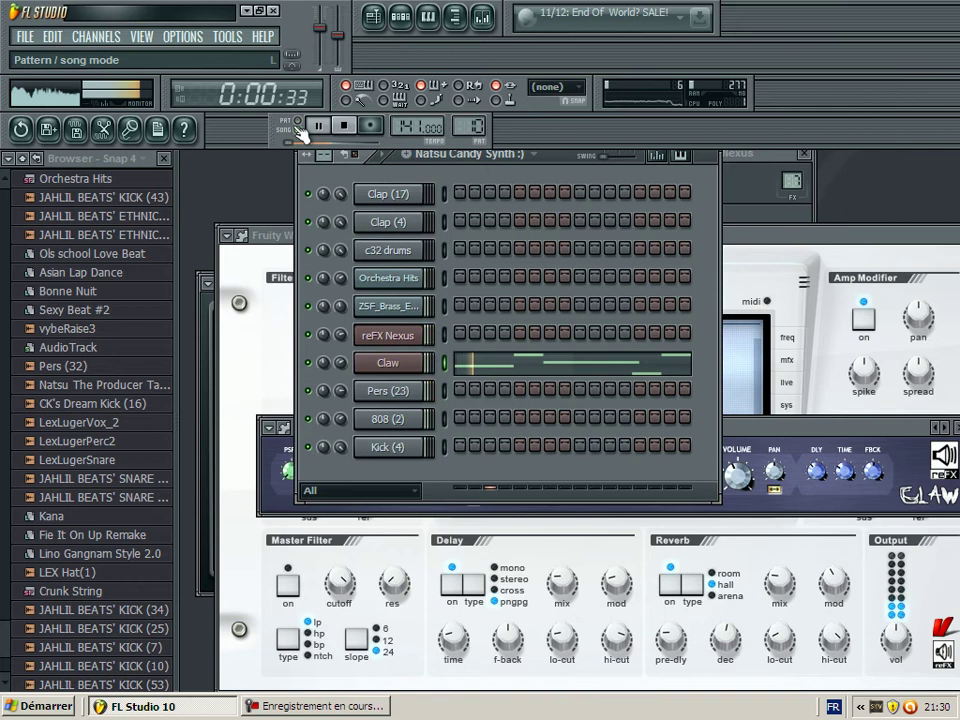
key("F5")
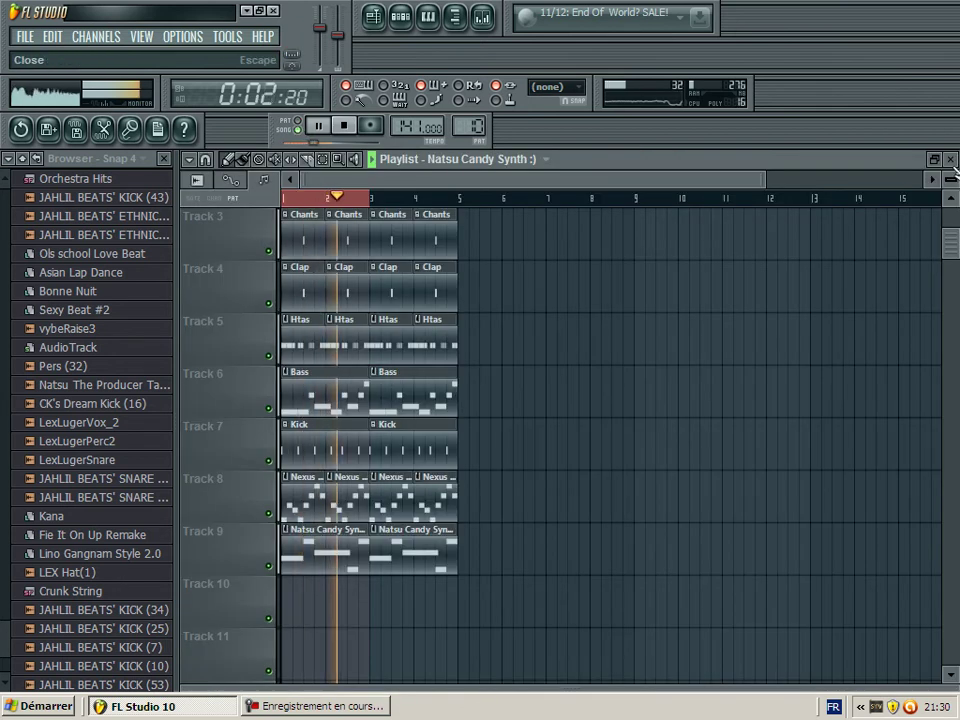
key("F5")
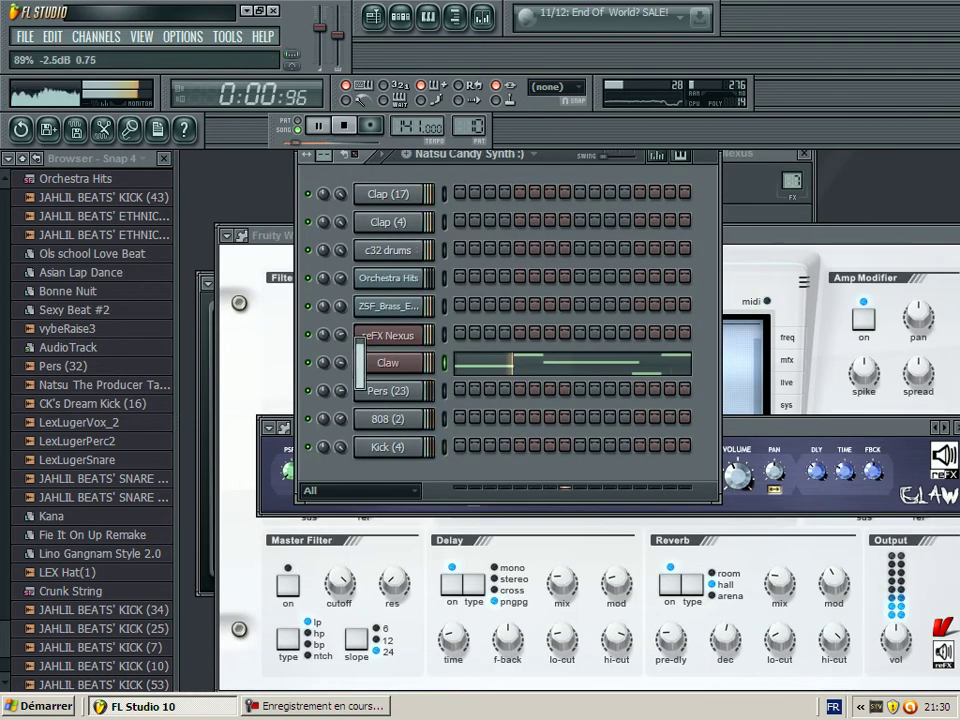
Enable velocity control for the Claw's accent and drive, and set its volume to 0.17 and resonance to 0.45.
left_click(788, 440)
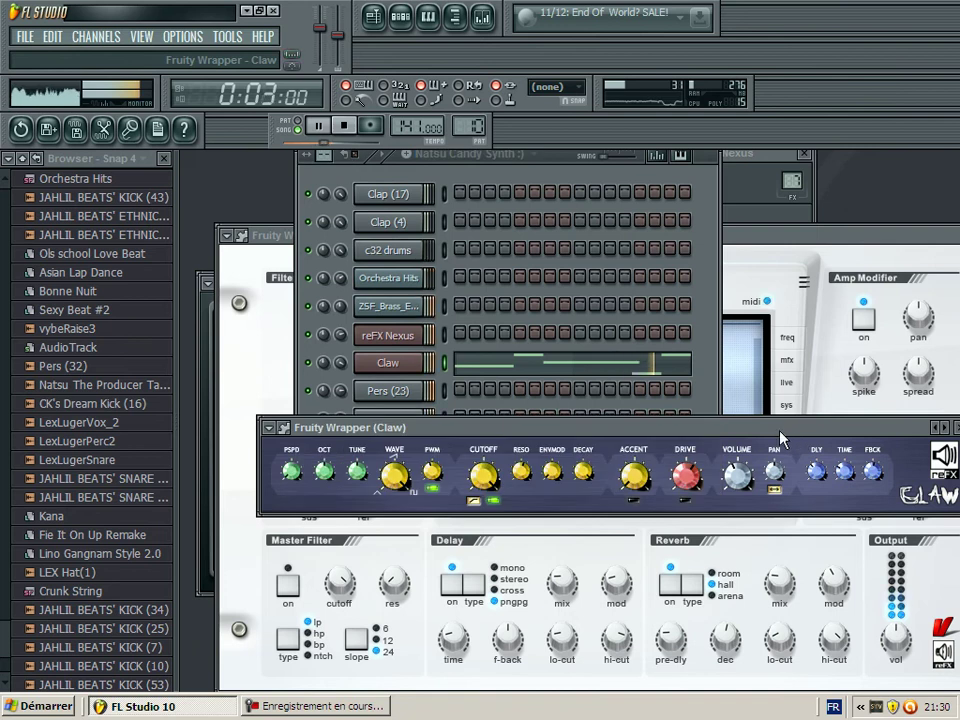
left_click(634, 500)
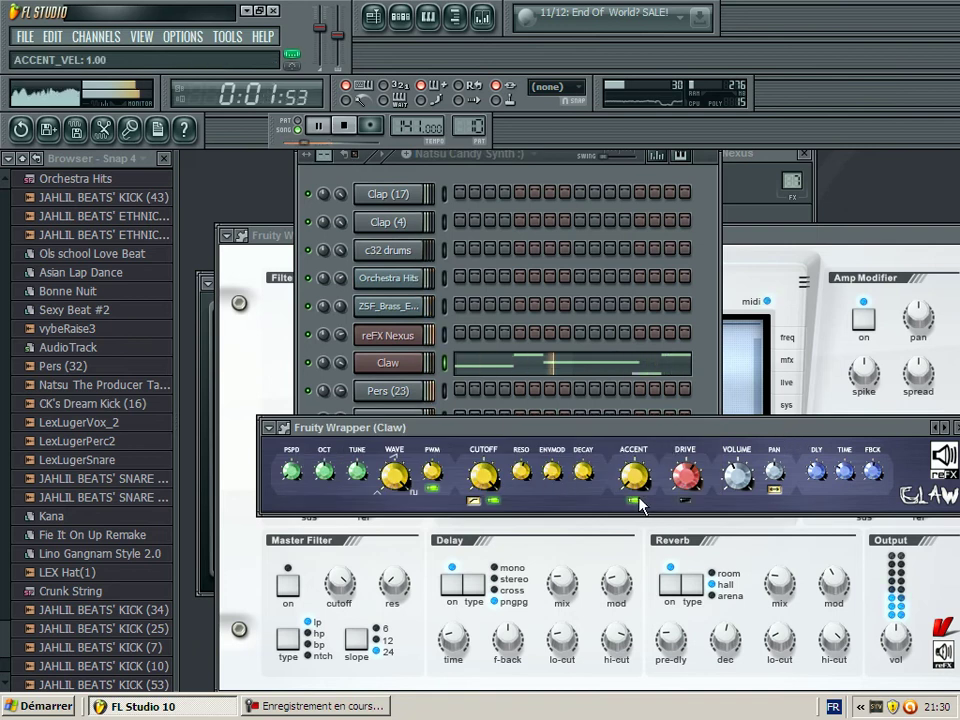
left_click(686, 500)
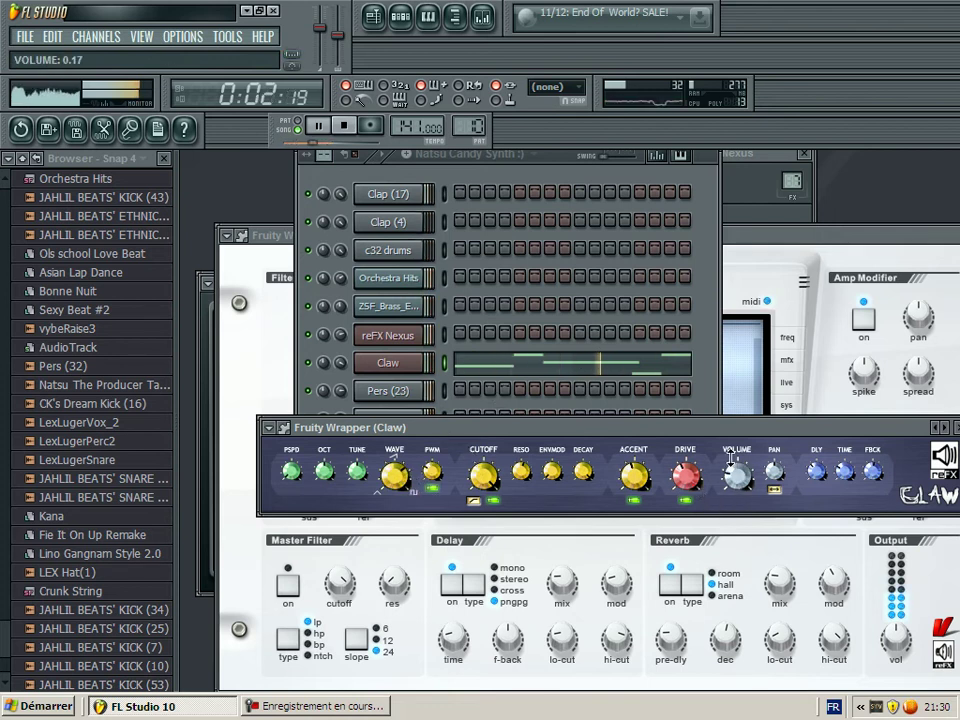
scroll(733, 462, "up", 2)
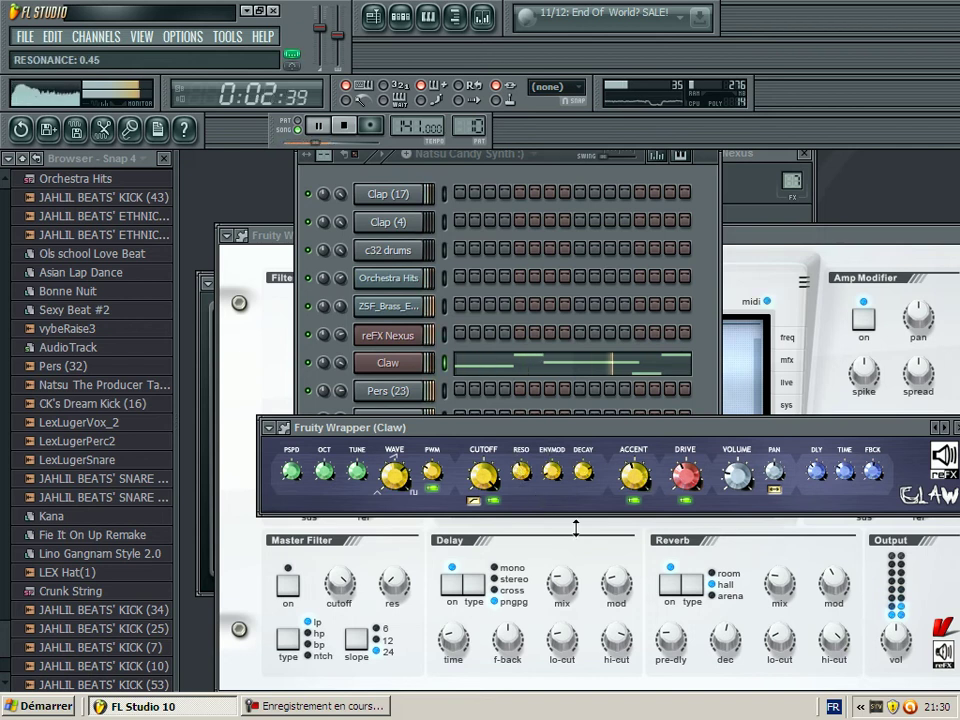
Clear the playlist's time selection, select all clips and duplicate the four-bar block three times to fill 16 bars.
left_click(534, 155)
left_click(294, 133)
left_click(296, 131)
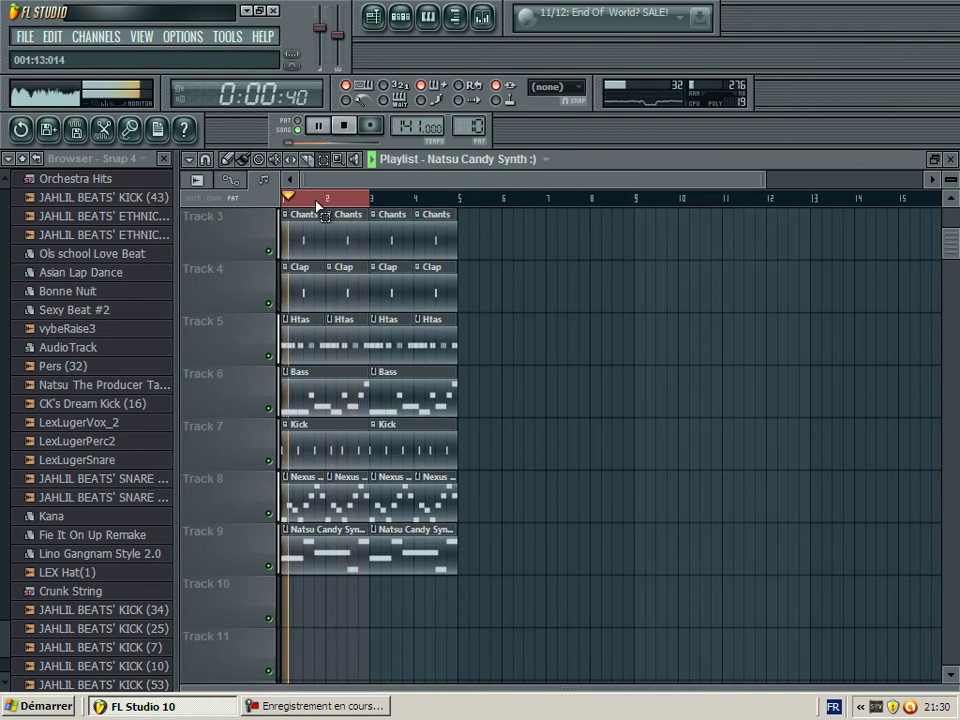
left_click(296, 232)
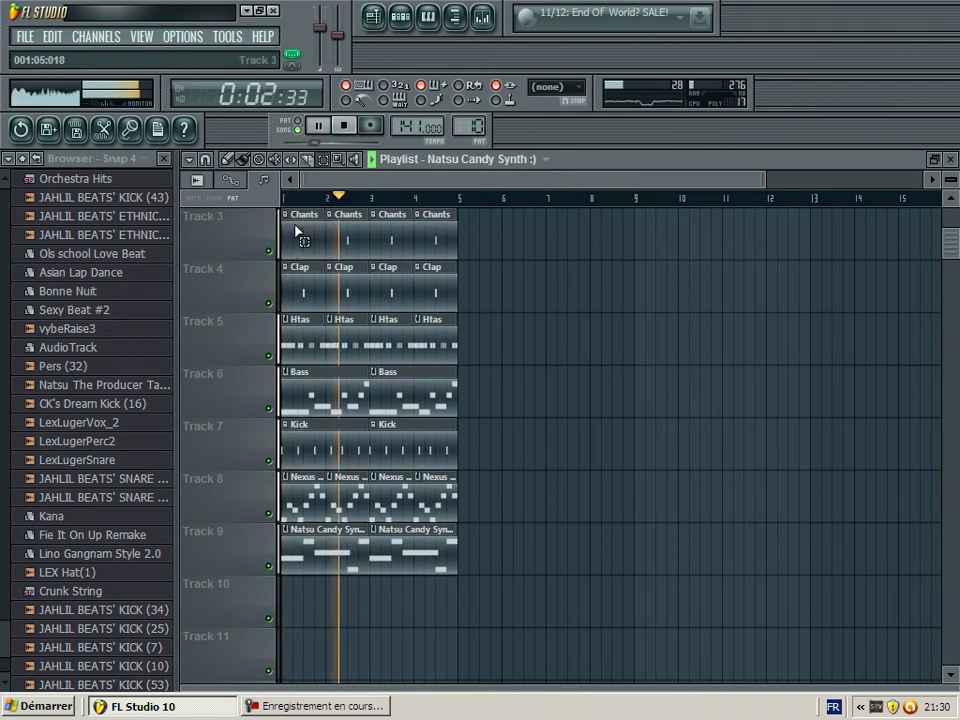
key("ctrl+a")
key("ctrl+b")
key("ctrl+b")
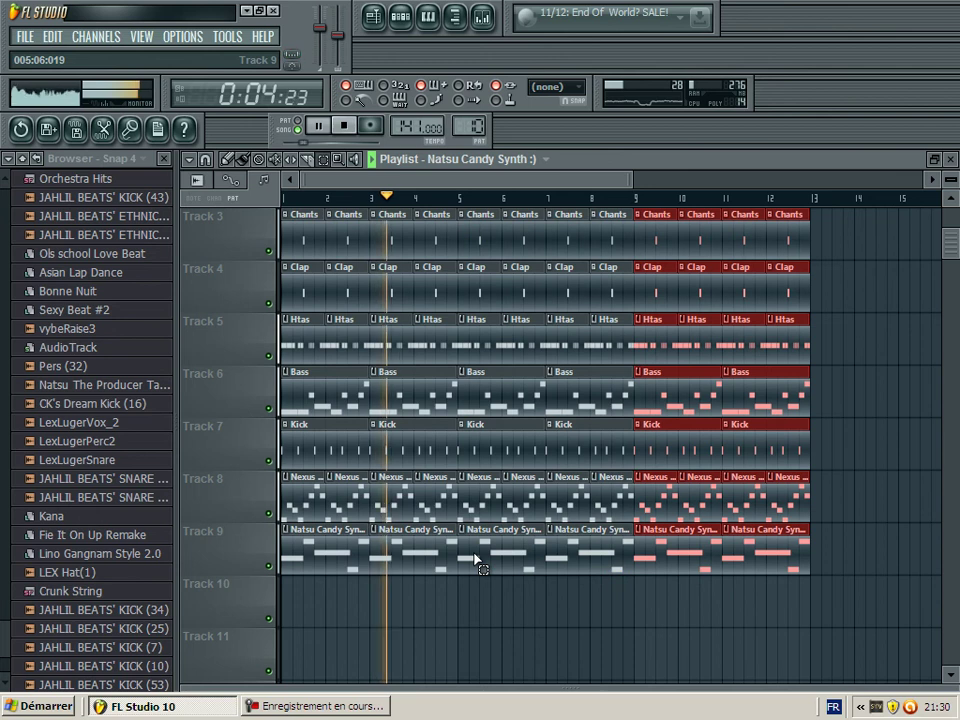
key("ctrl+b")
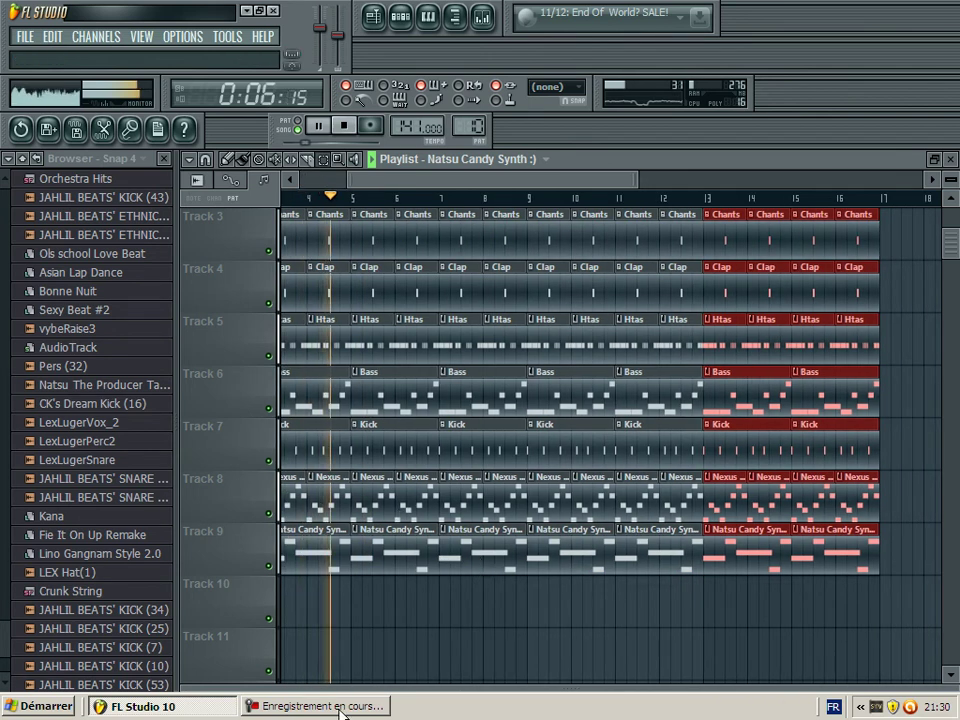
Play the arranged song from the start and examine the full playlist layout.
left_click(336, 706)
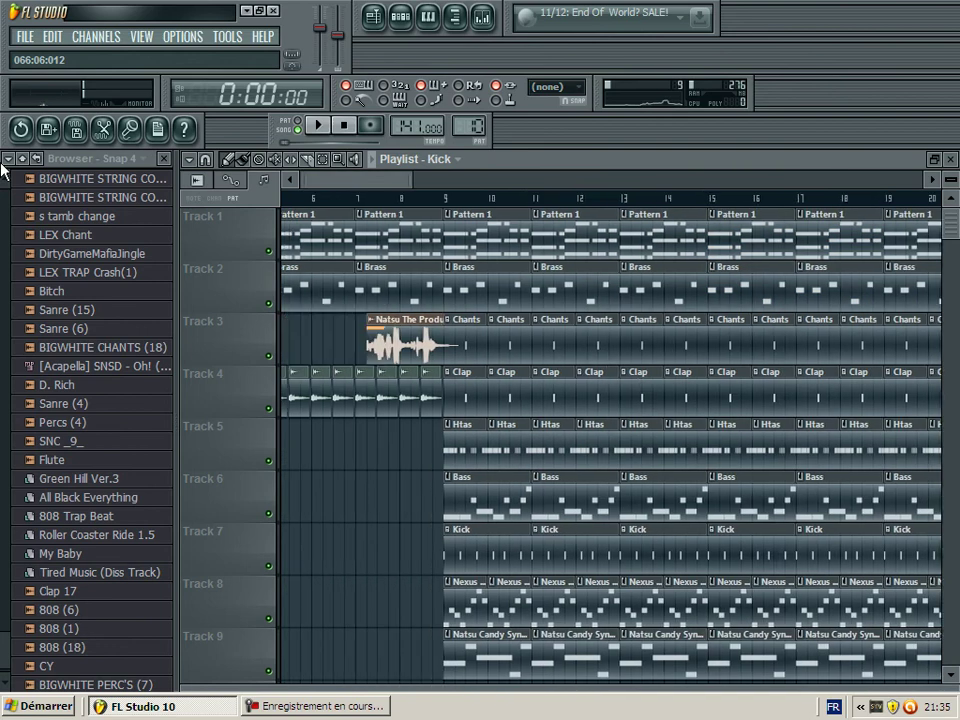
left_click(320, 125)
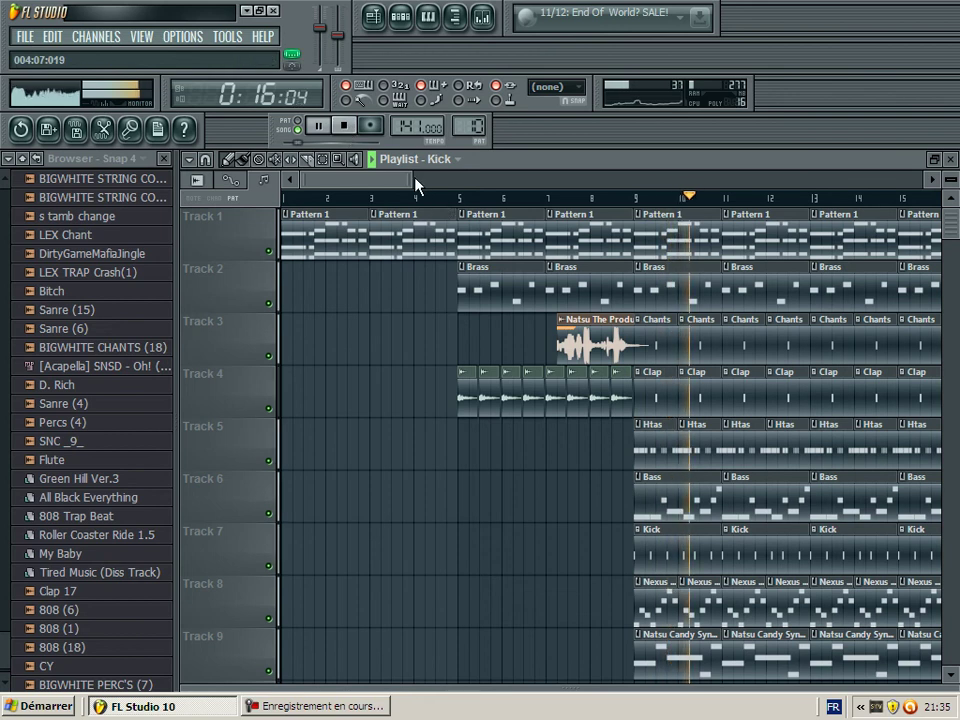
left_click_drag(413, 180, 855, 180)
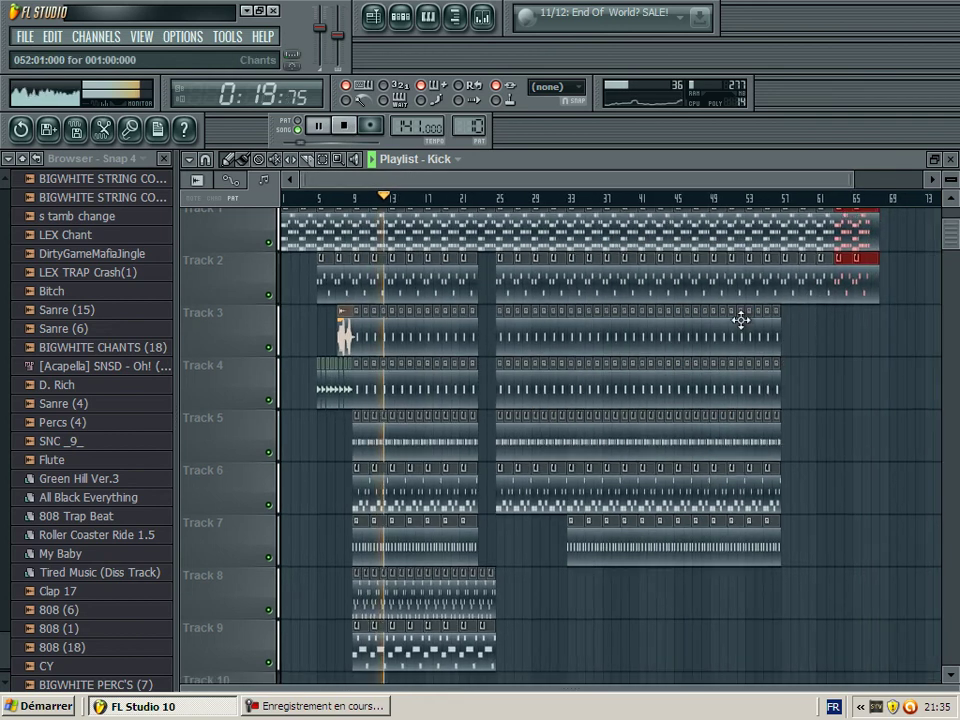
Look over the playing playlist, close it and bring the mixer with the Orchestra Hits #2 track forward.
scroll(741, 319, "down", 1)
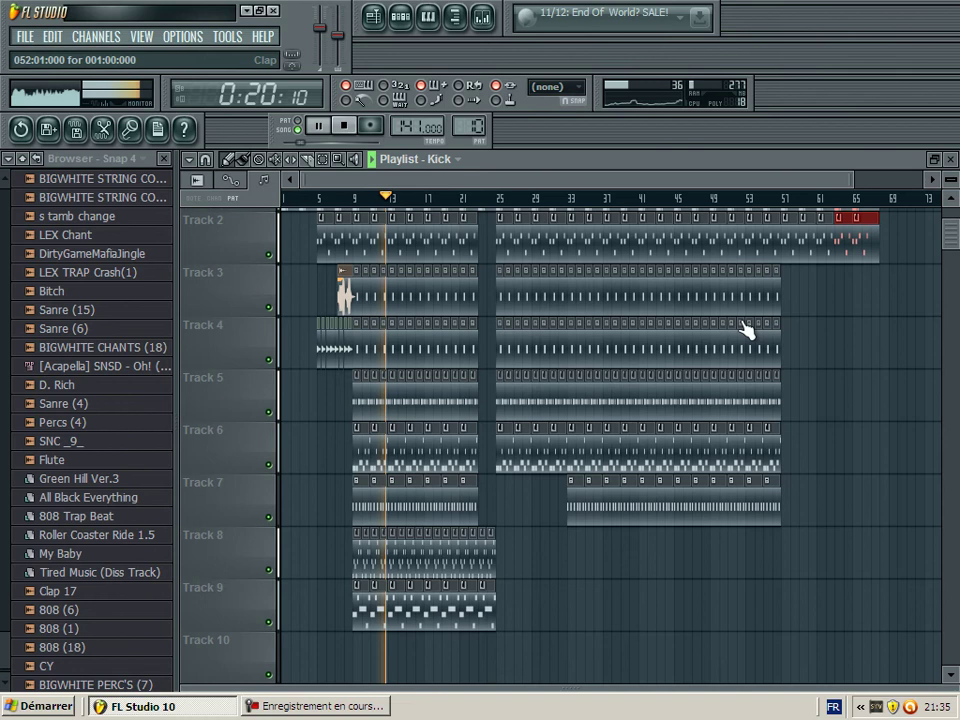
scroll(745, 331, "up", 1)
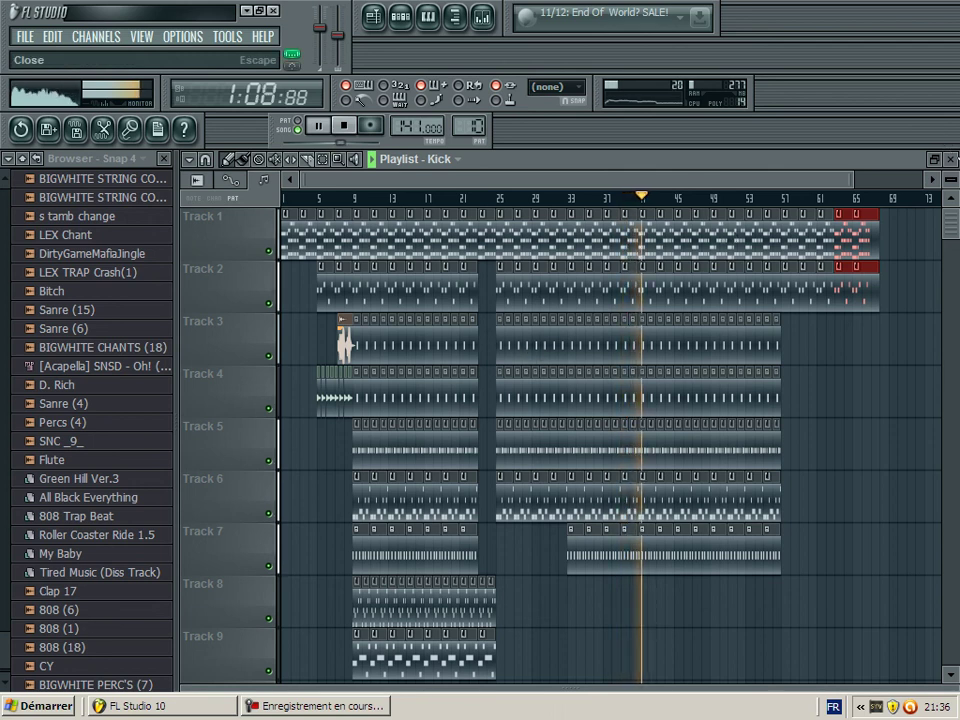
left_click(951, 160)
left_click(752, 240)
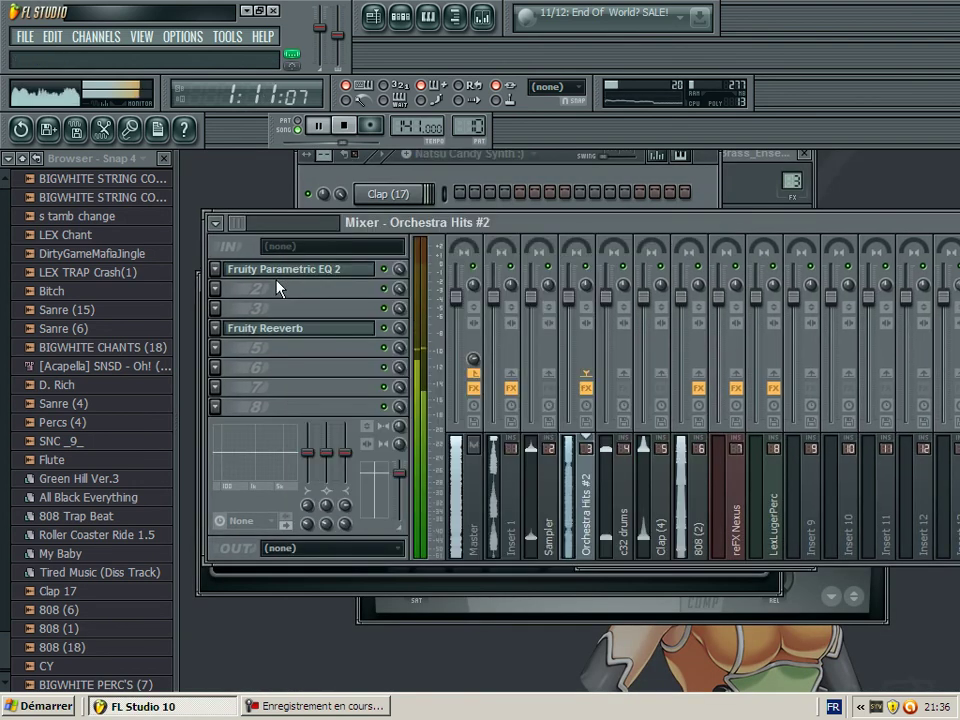
left_click(216, 225)
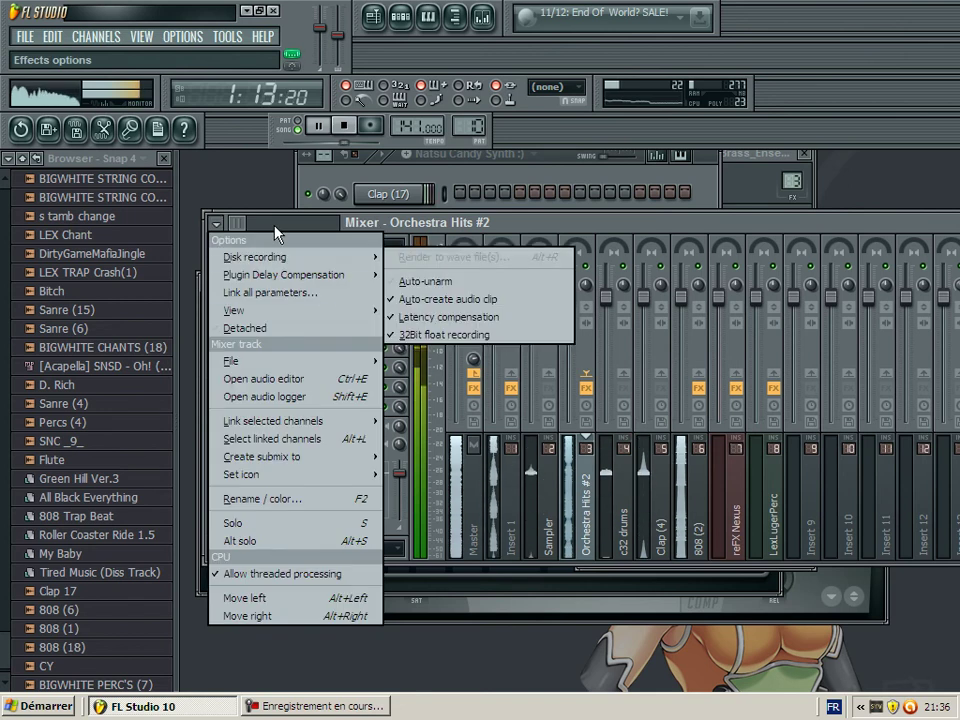
left_click(529, 231)
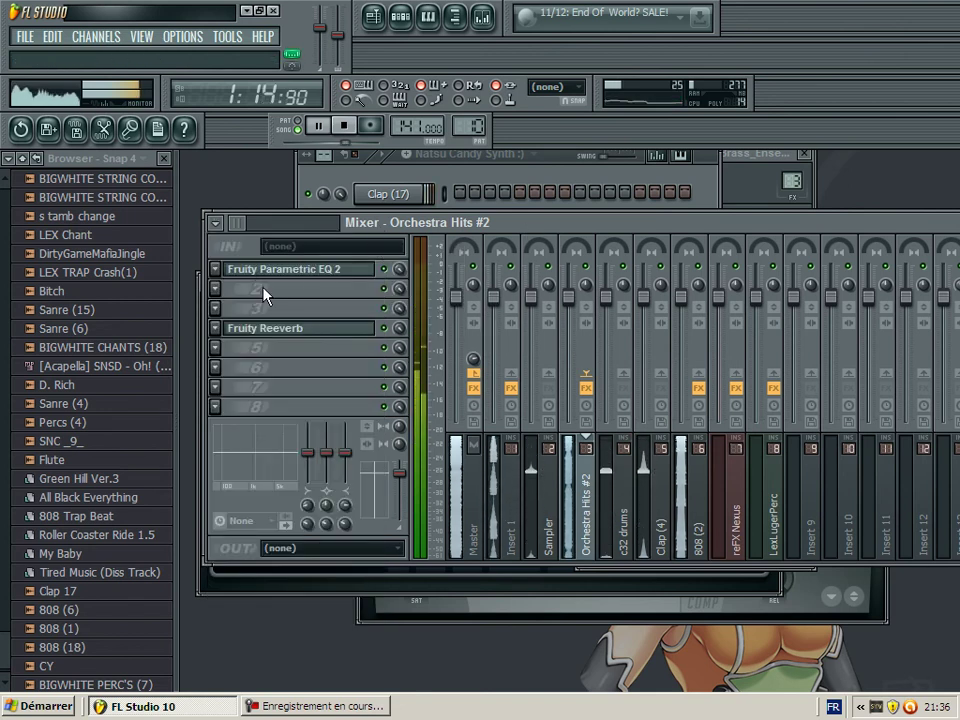
left_click(215, 288)
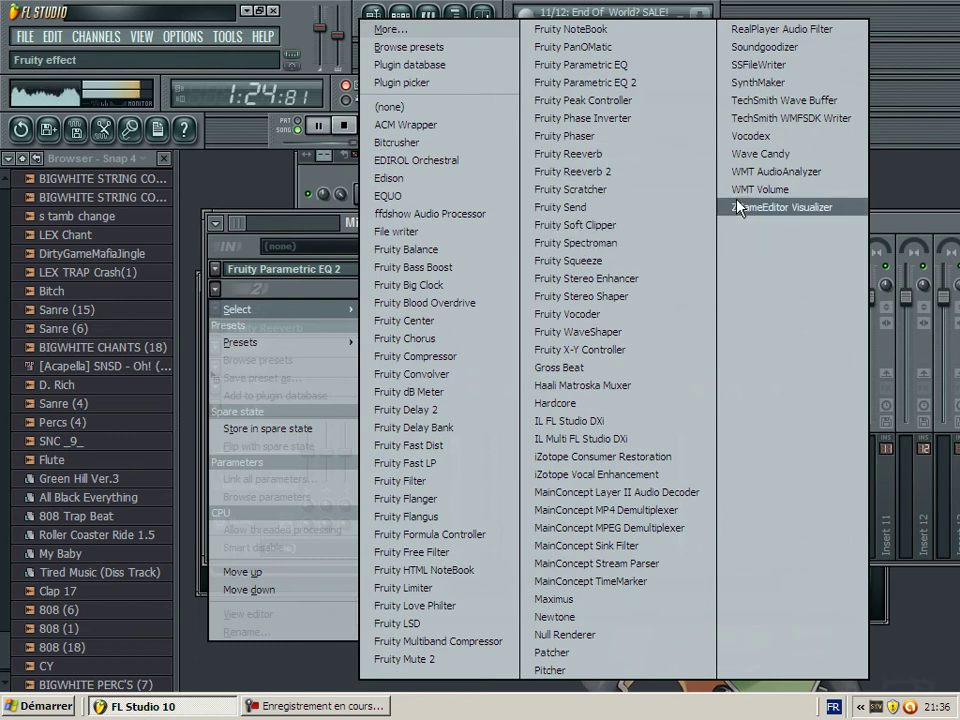
left_click(414, 33)
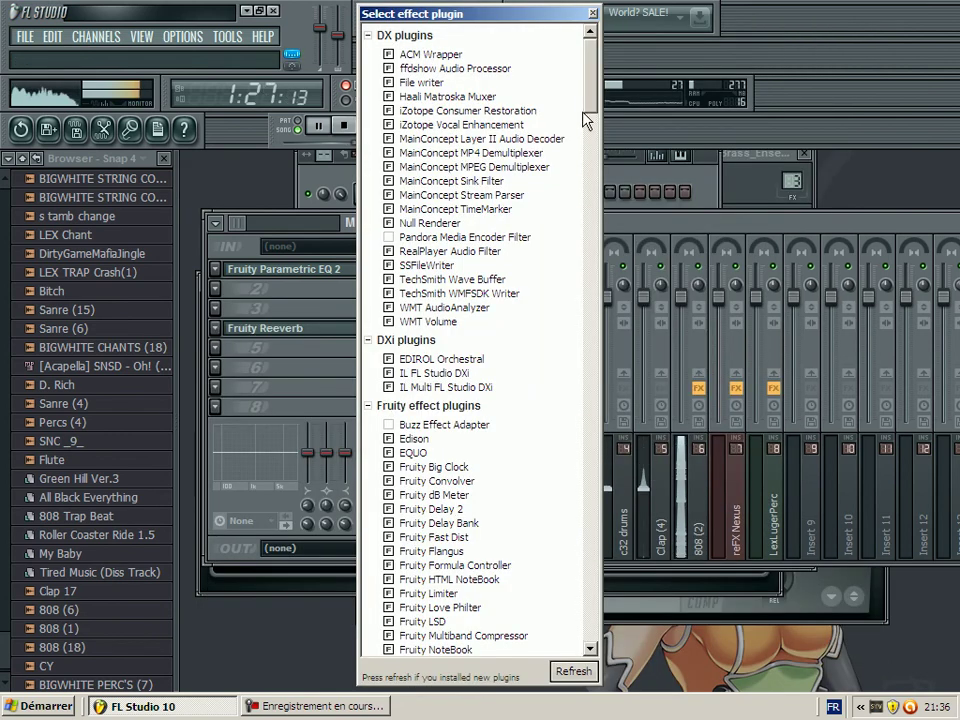
key("Escape")
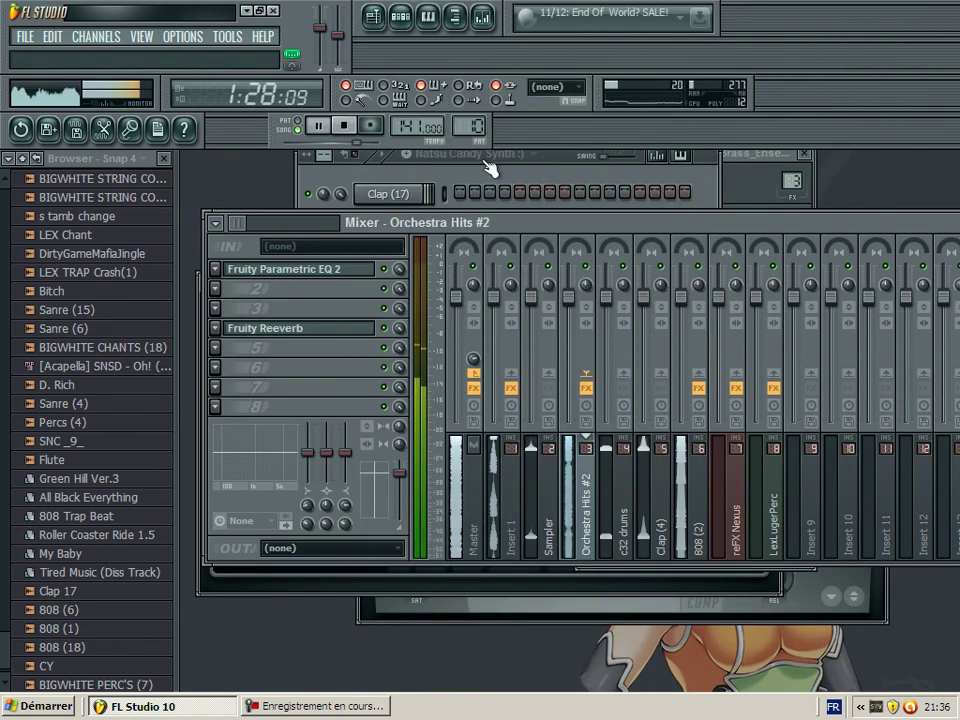
left_click(216, 225)
key("Escape")
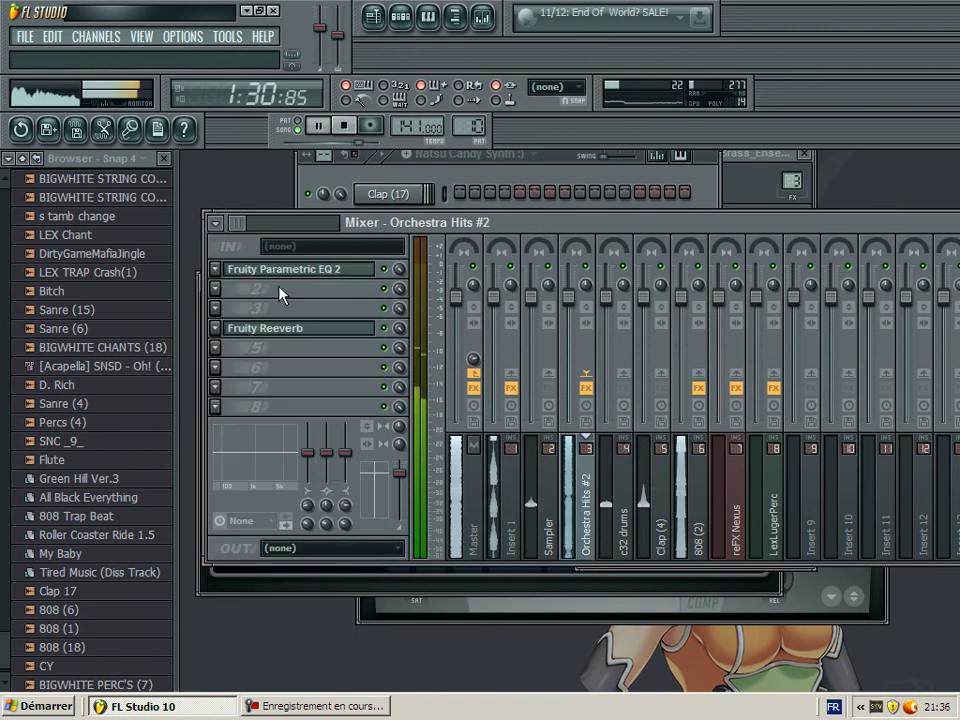
Browse the effect presets and the plugin database for effect slot 2 of the Orchestra Hits #2 mixer track.
left_click(215, 289)
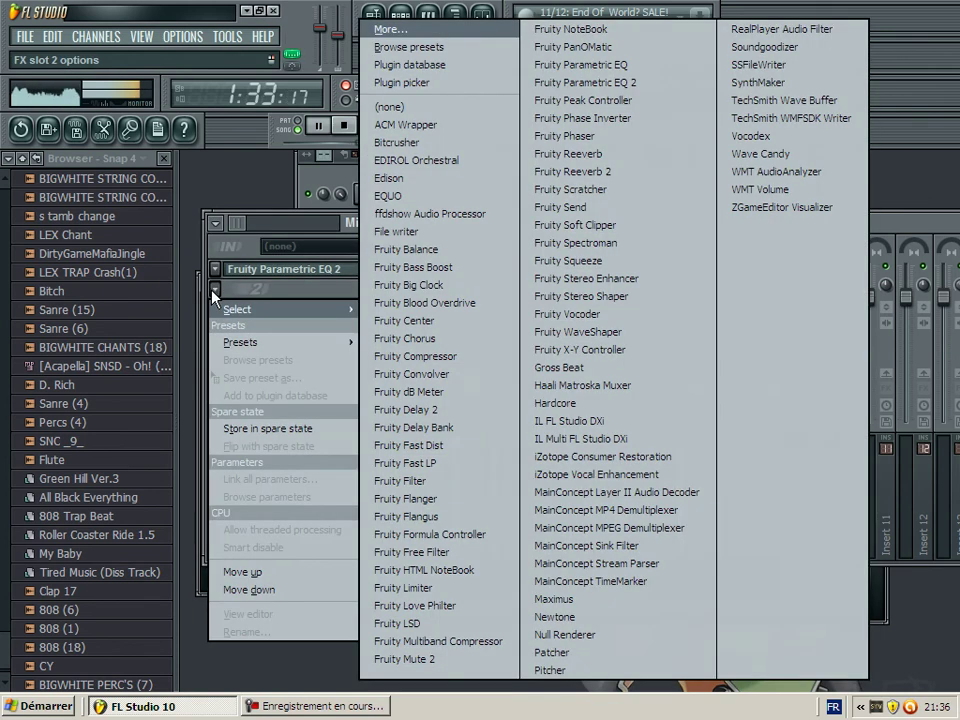
left_click(436, 47)
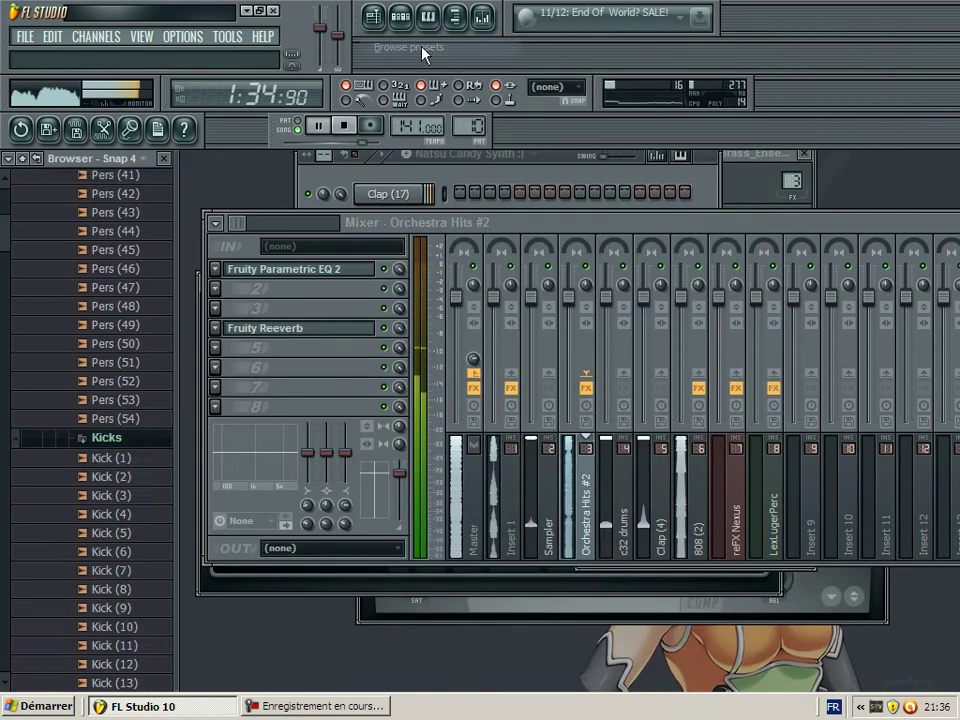
left_click(216, 289)
mouse_move(240, 309)
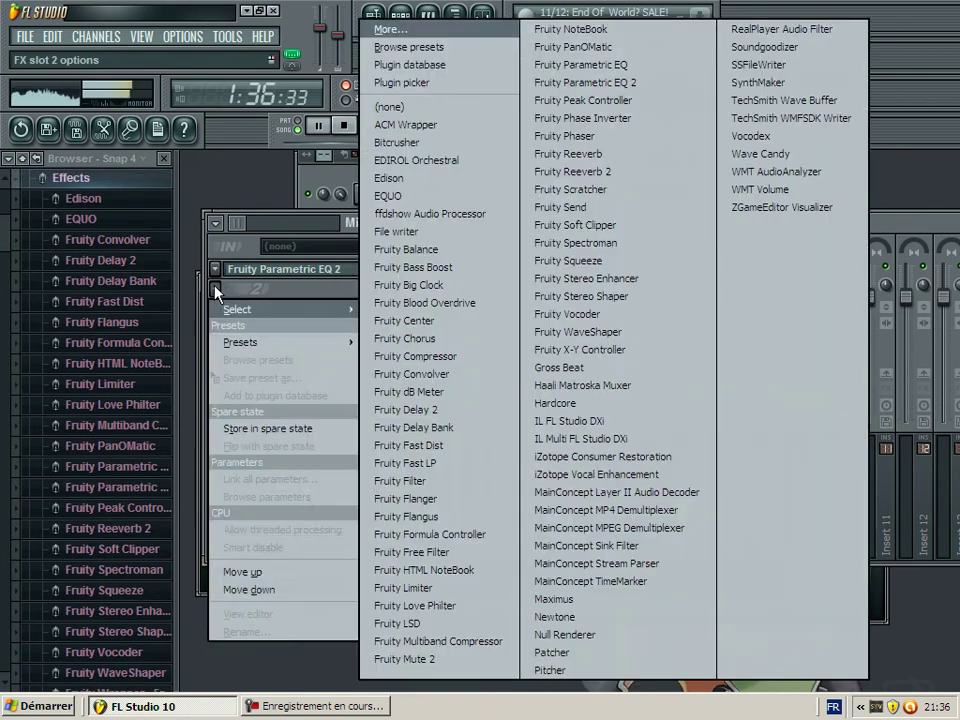
left_click(452, 66)
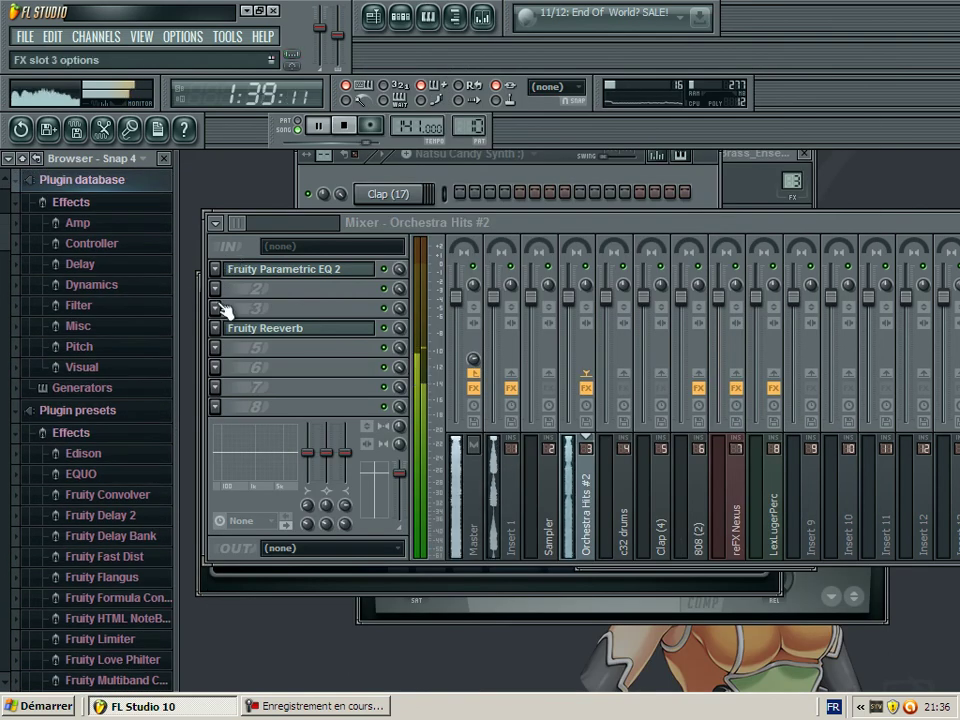
Load Wave Candy from the Plugin picker's Visual category into effect slot 2 of Orchestra Hits #2 and close its window.
left_click(216, 289)
mouse_move(240, 309)
left_click(422, 83)
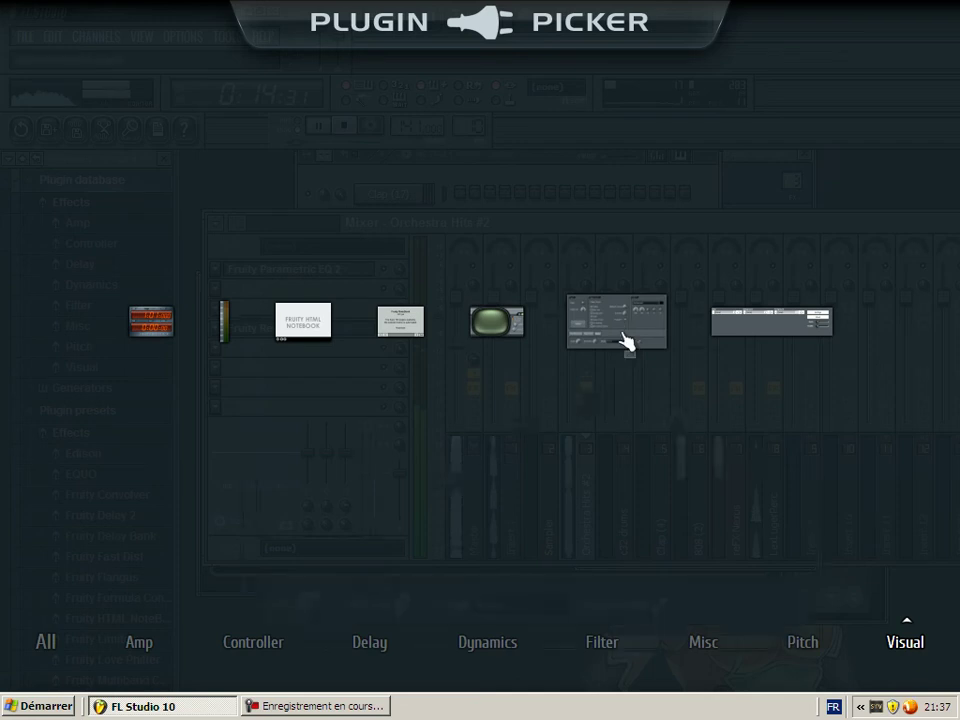
left_click(627, 343)
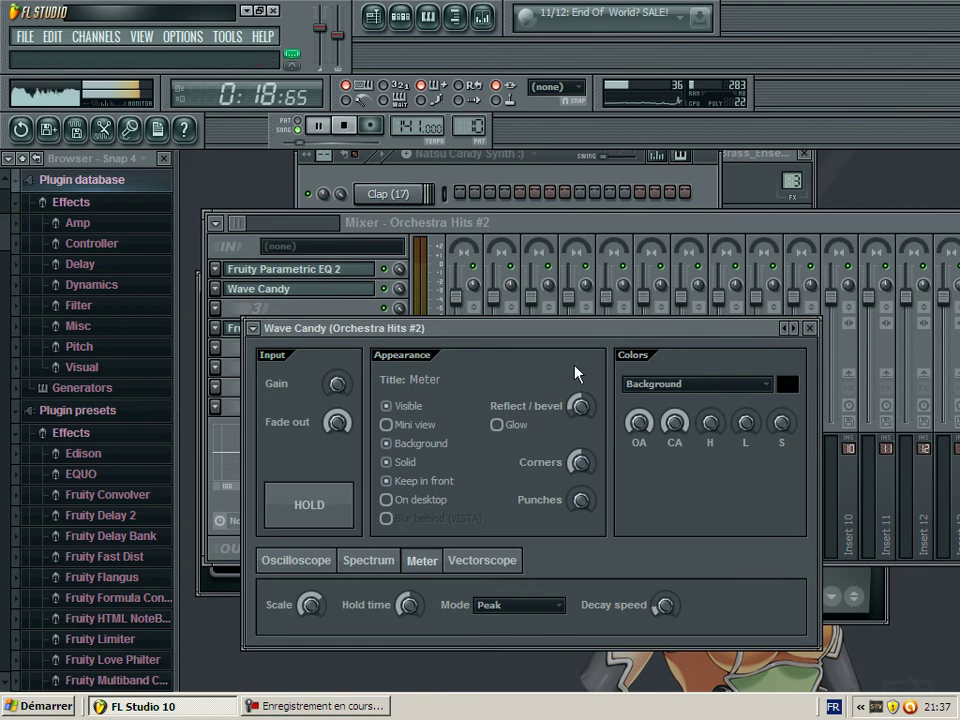
left_click(810, 327)
Insert a Fruity Dance channel and move the dancer away from the channel rack onto the empty area beside the CPU meter.
left_click(557, 165)
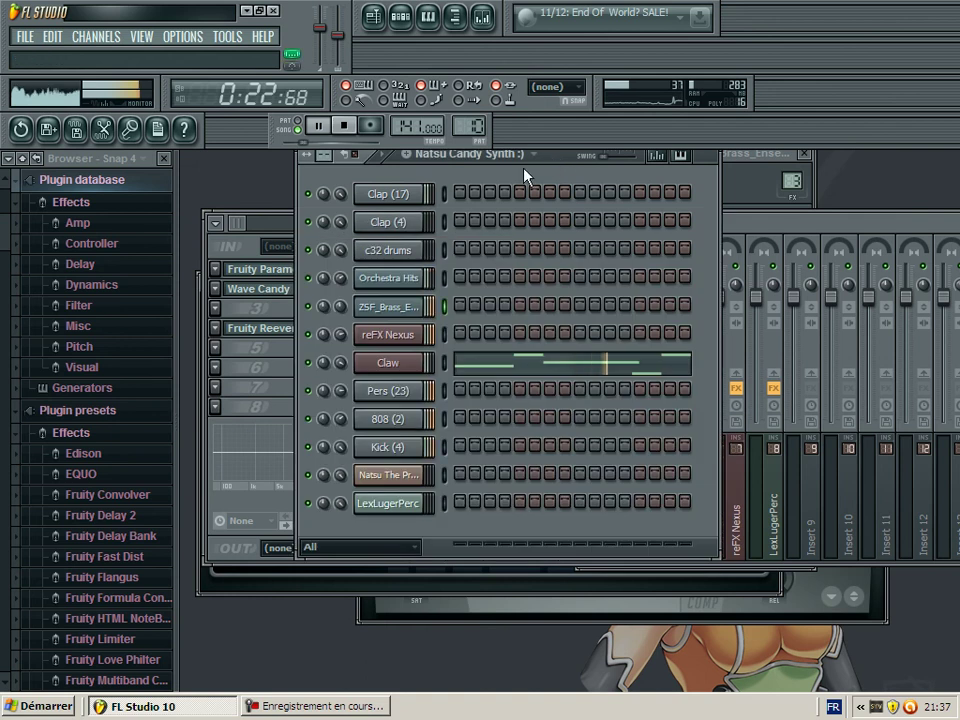
right_click(396, 476)
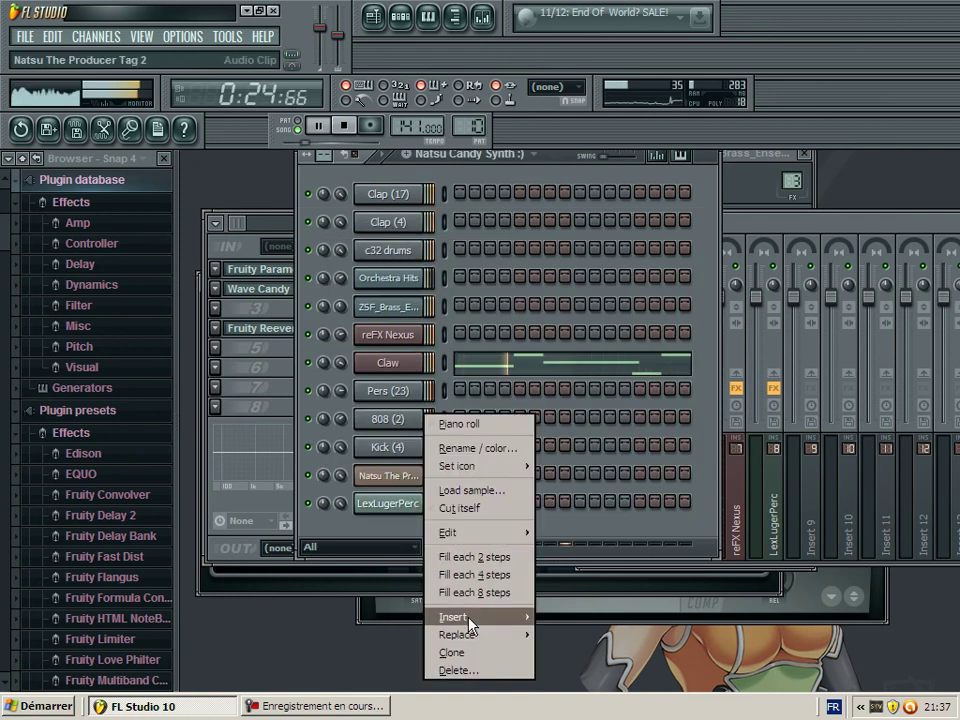
mouse_move(466, 616)
left_click(296, 88)
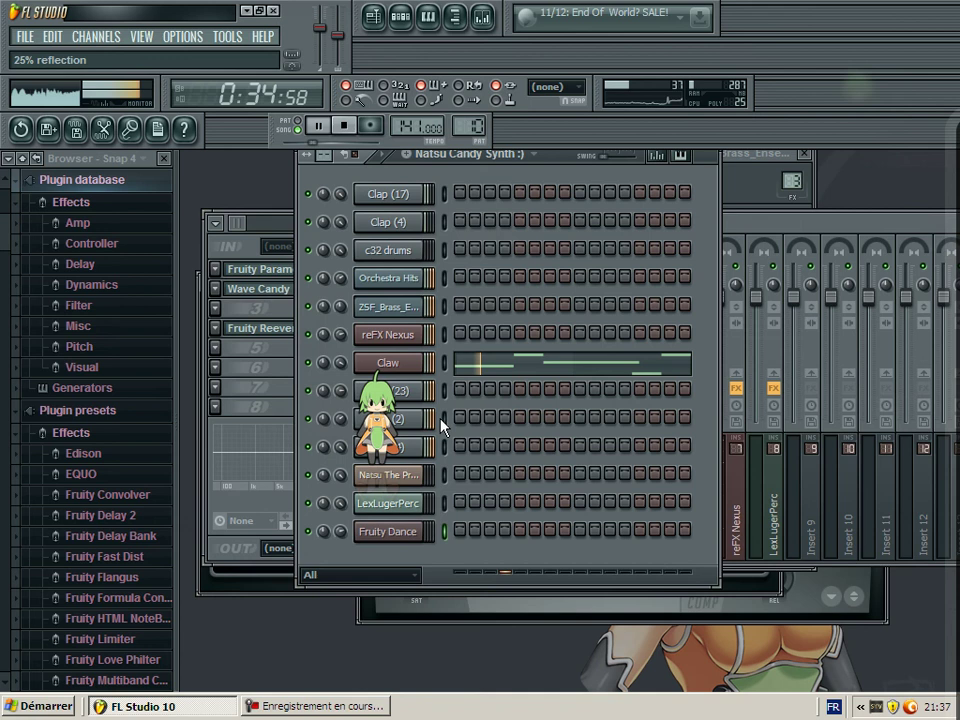
left_click_drag(378, 415, 856, 100)
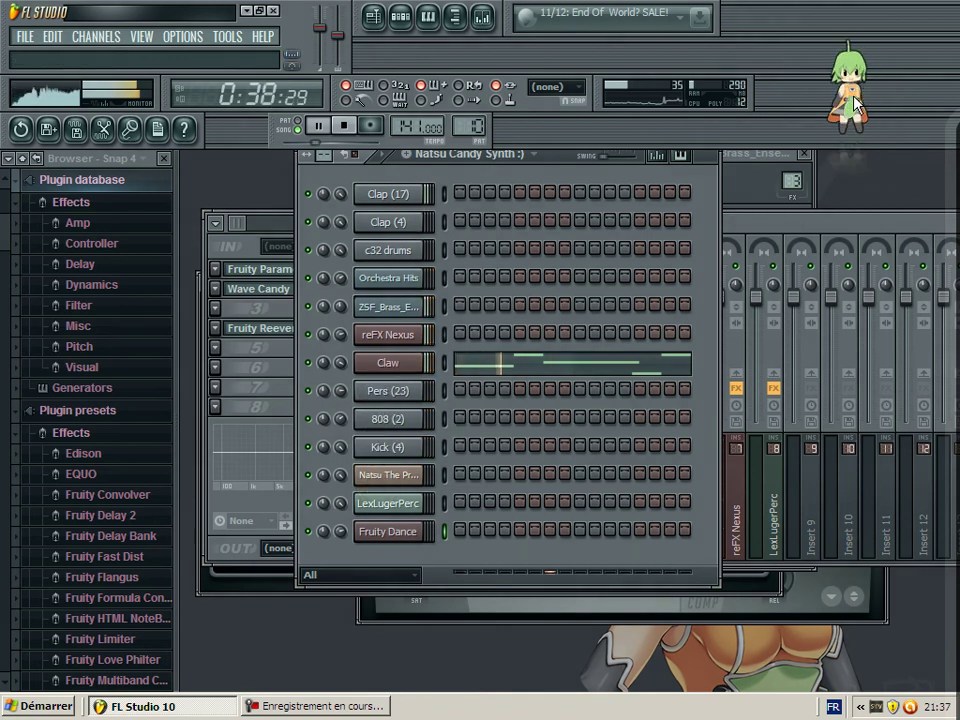
Open the dancer's settings and choose the Windmill dance move.
right_click(856, 100)
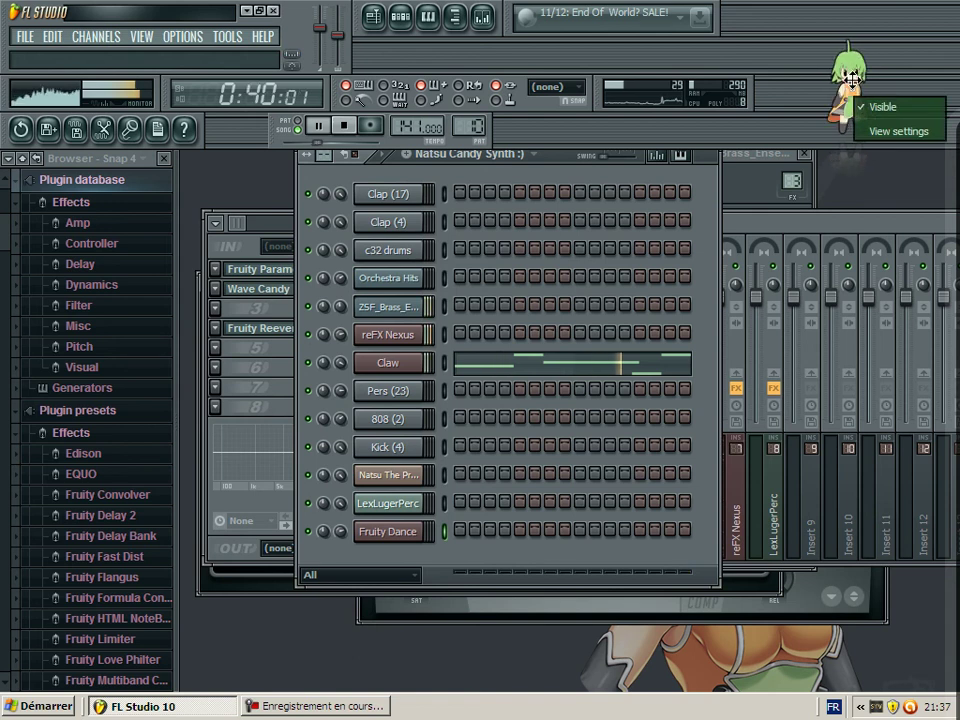
left_click(898, 131)
left_click(660, 280)
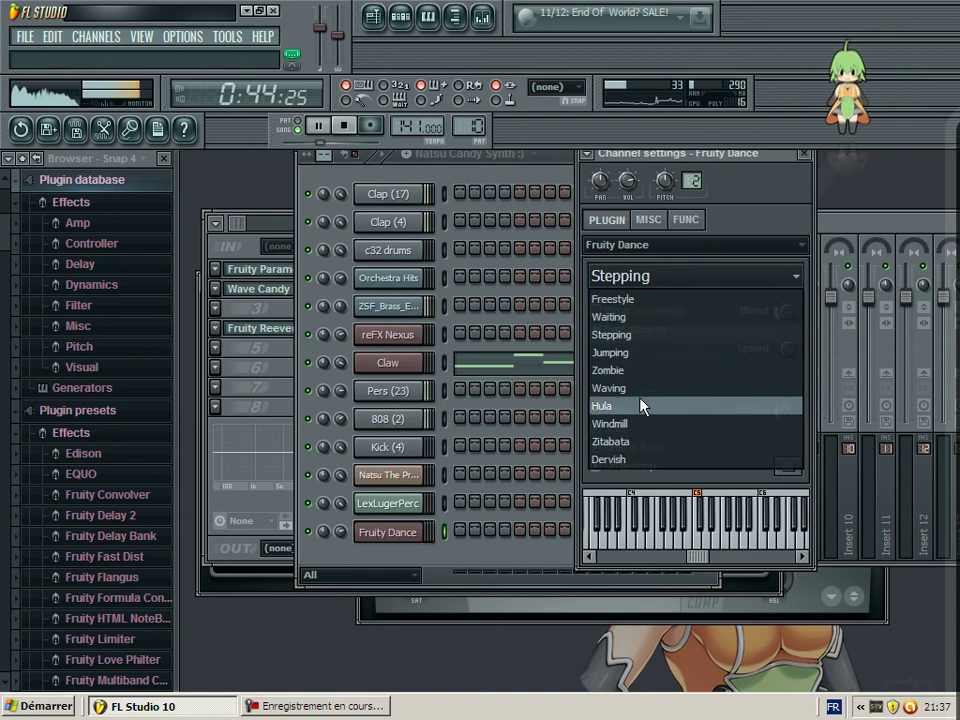
left_click(636, 422)
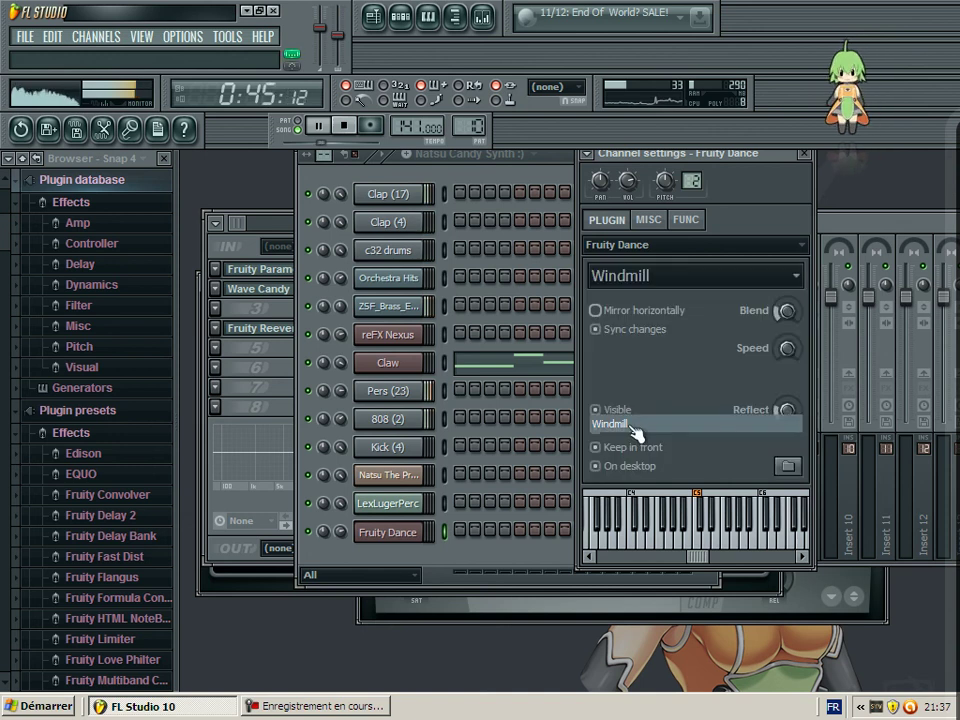
Try the Stepping, Jumping, Zombie, Waving, Hula, Dervish and Windmill dance moves on the dancer.
left_click(630, 278)
left_click(612, 334)
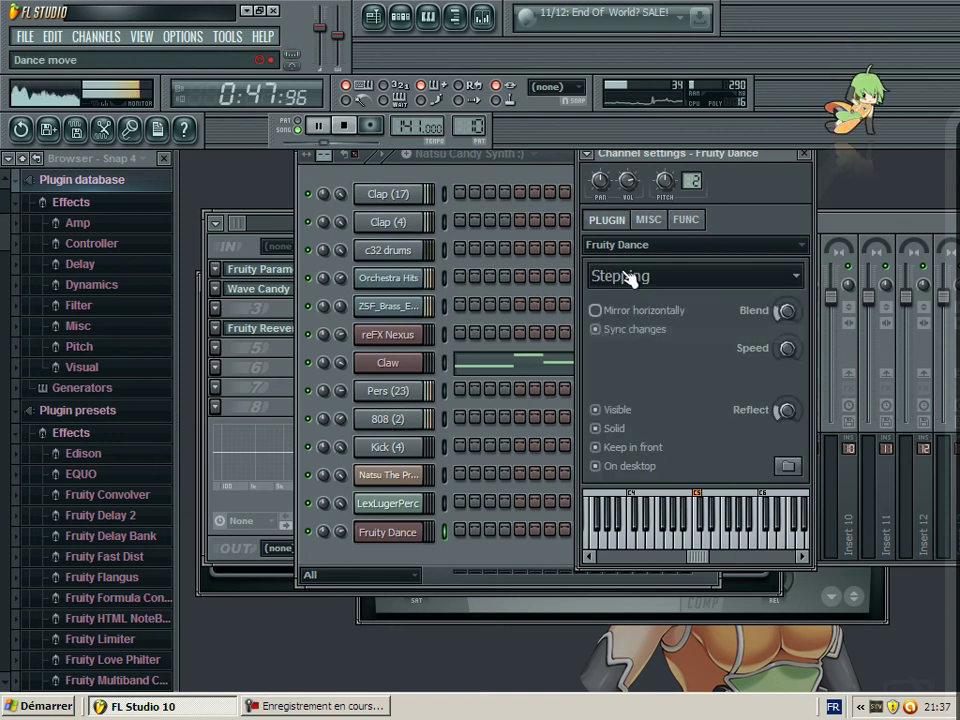
left_click(632, 280)
left_click(617, 355)
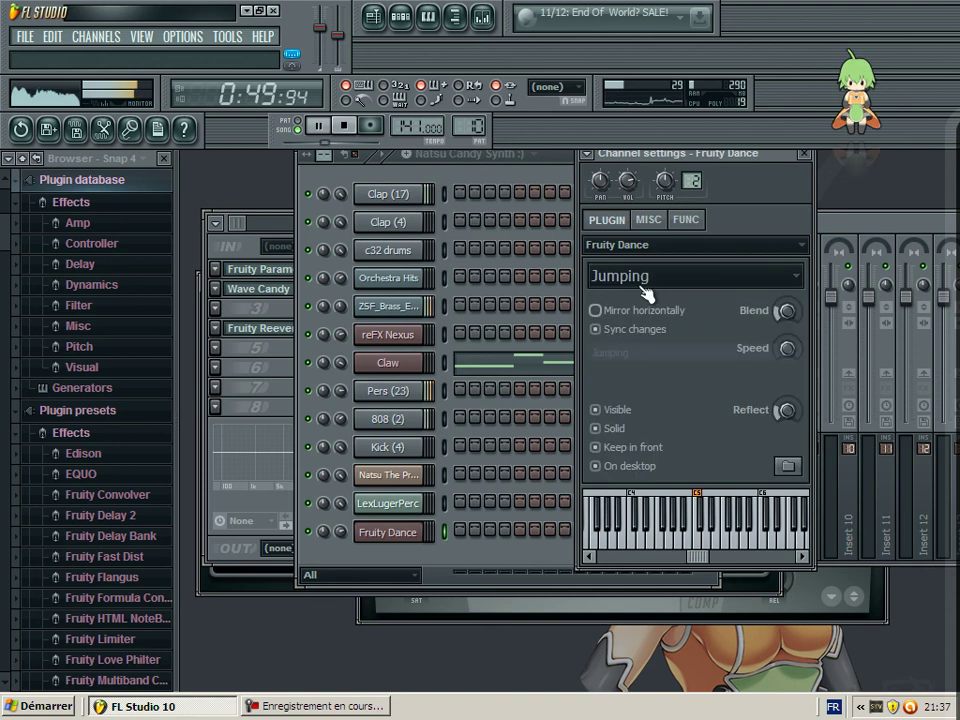
left_click(645, 286)
left_click(630, 370)
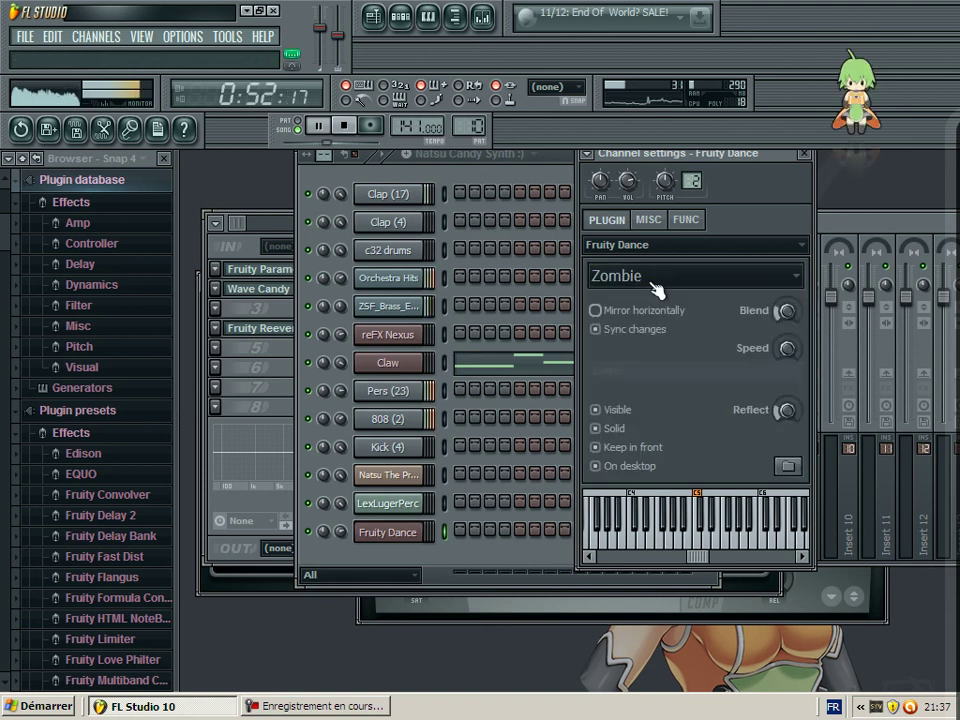
left_click(652, 282)
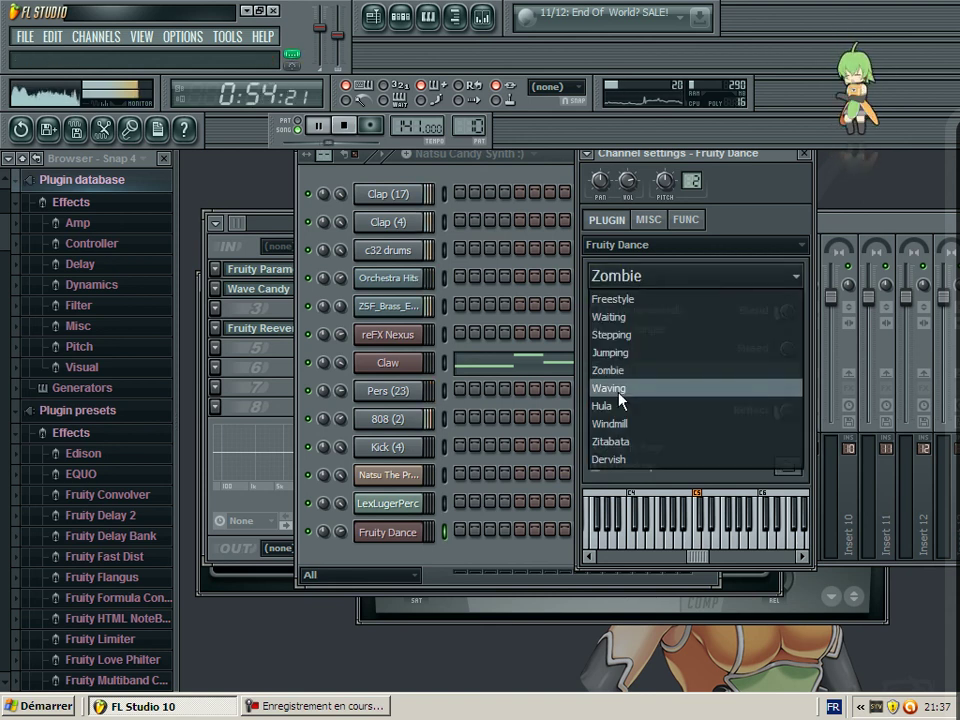
left_click(619, 397)
left_click(648, 284)
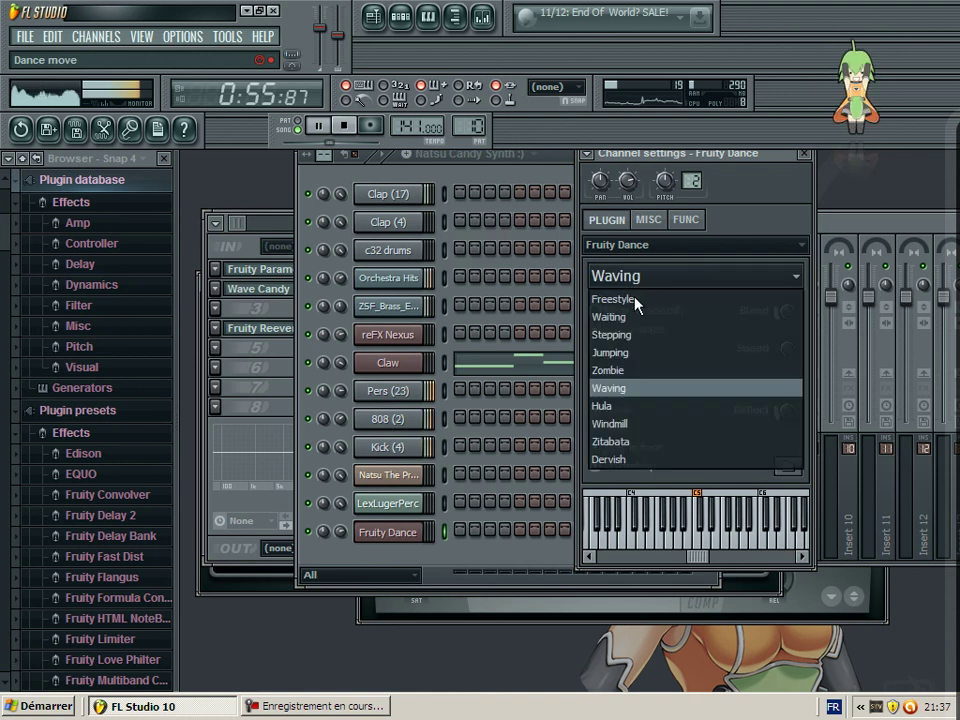
left_click(619, 403)
left_click(632, 288)
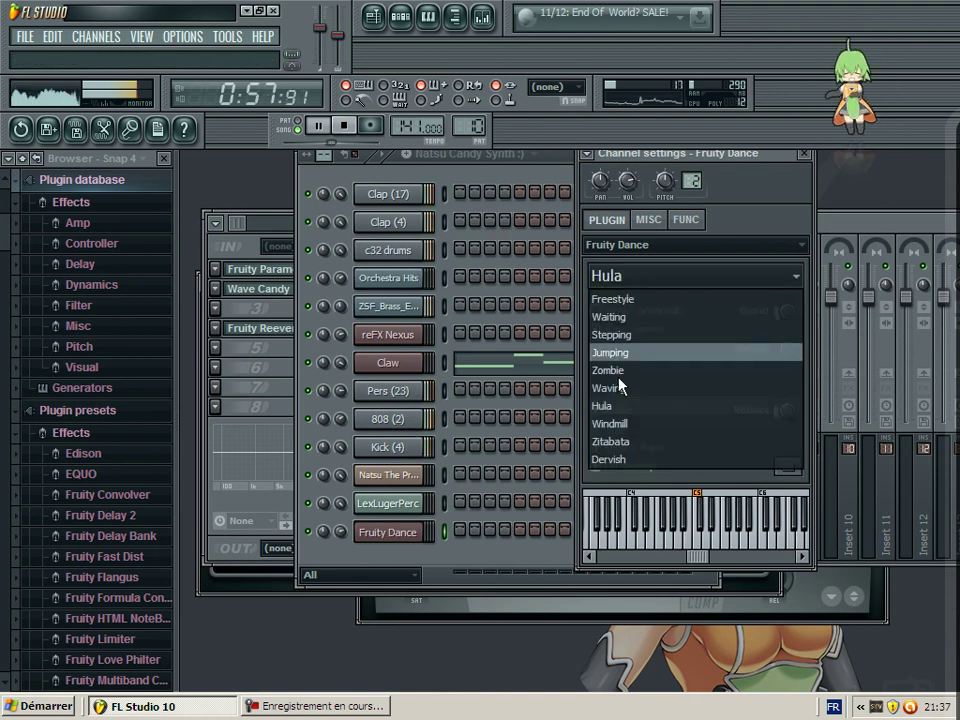
left_click(619, 456)
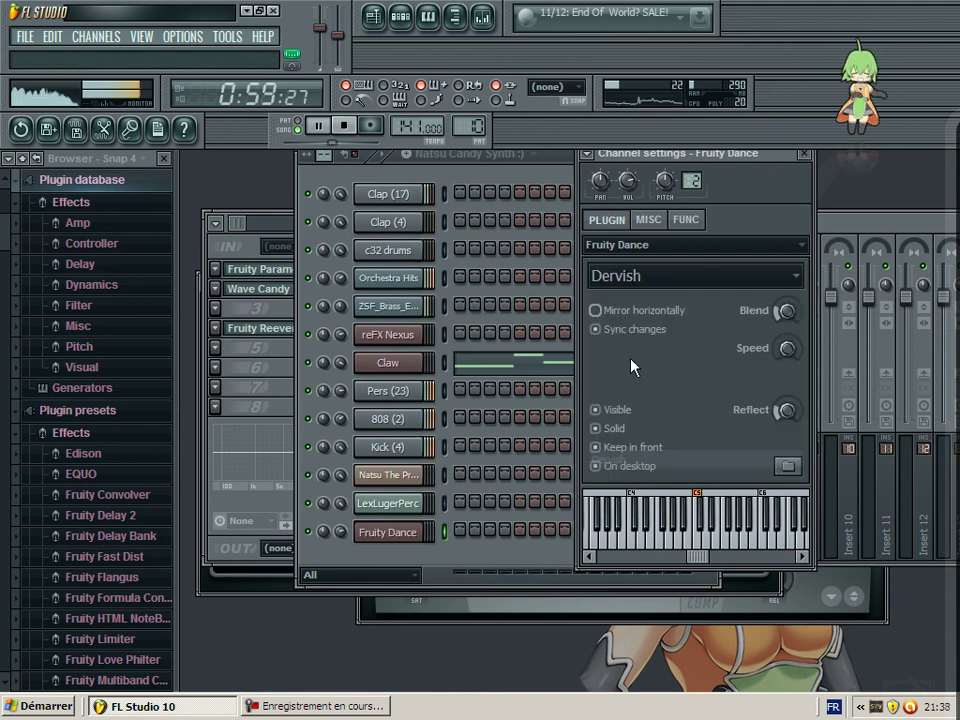
left_click(636, 276)
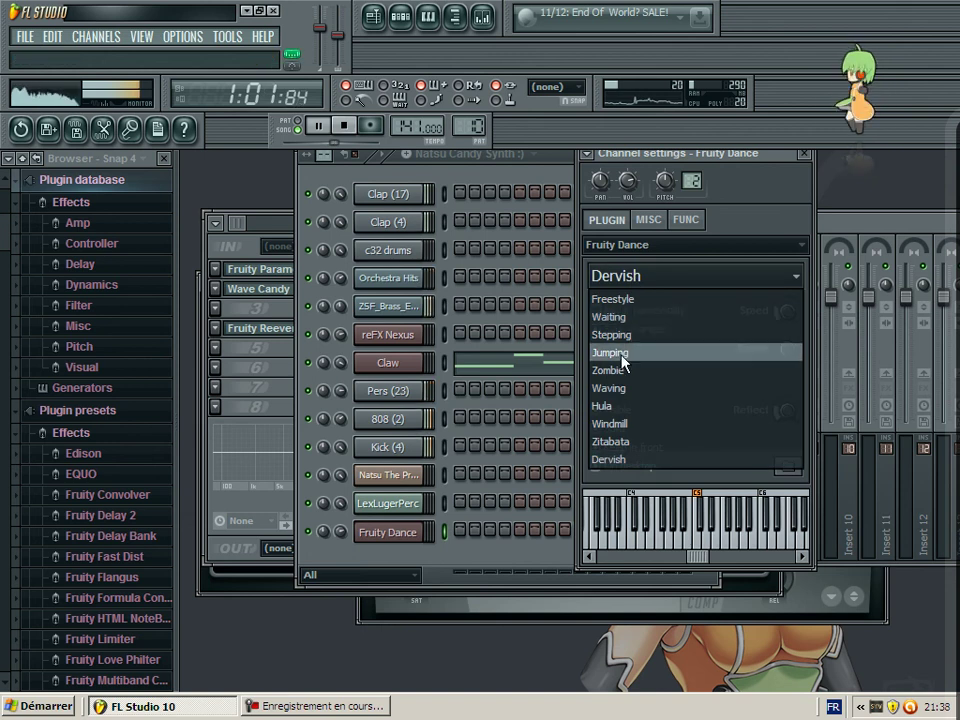
left_click(615, 389)
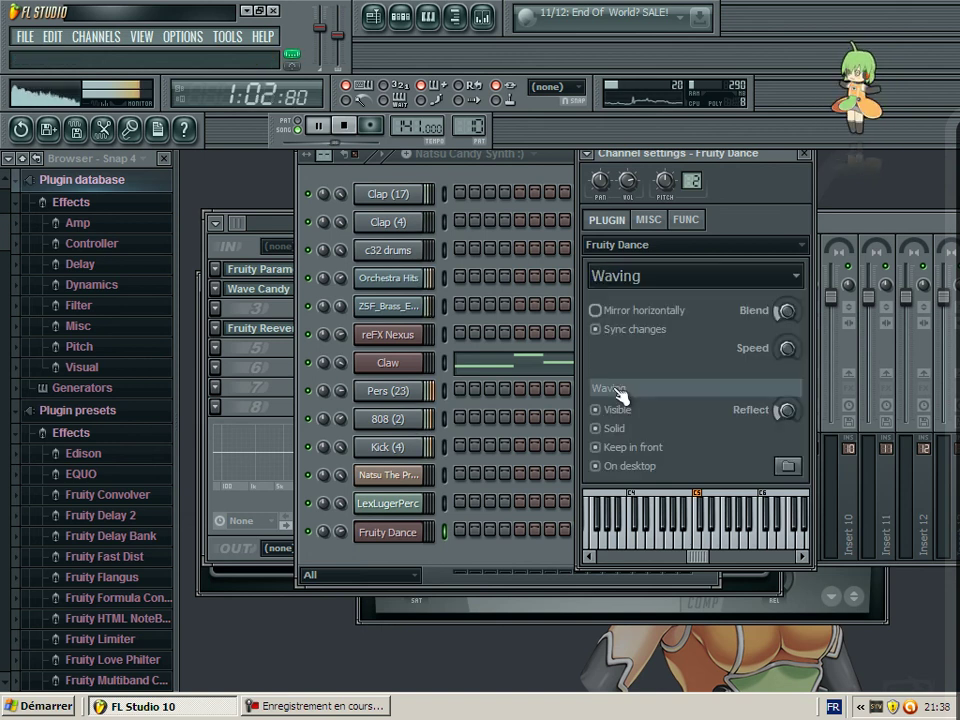
left_click(632, 278)
left_click(634, 425)
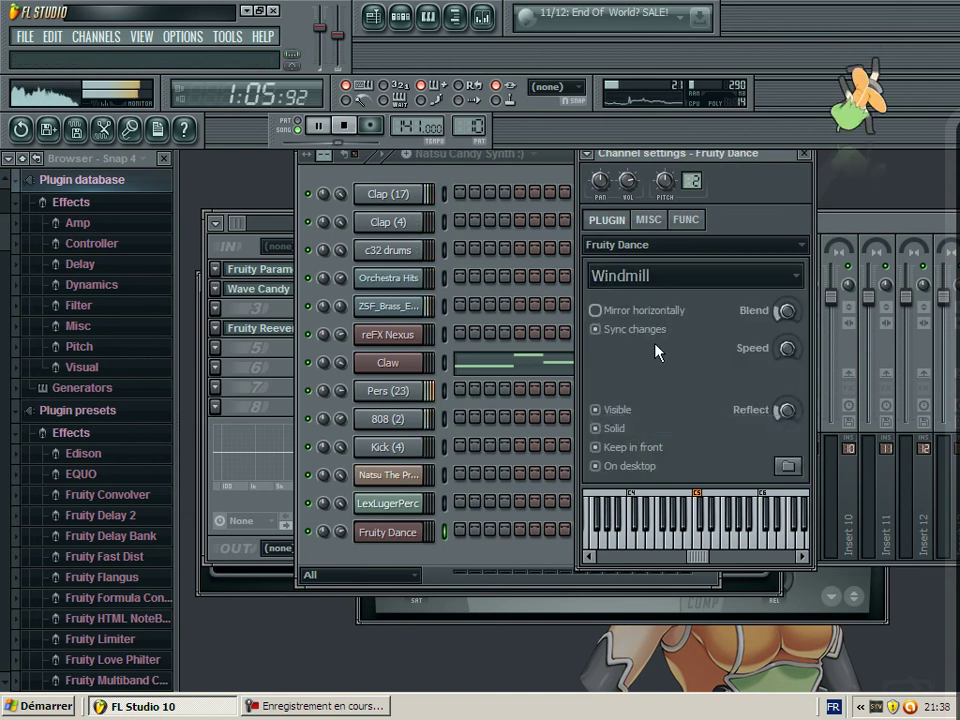
Set the dance move to Zitabata, and move the Fruity Dance settings window and the dancer clear of the controls.
left_click(669, 275)
left_click(630, 444)
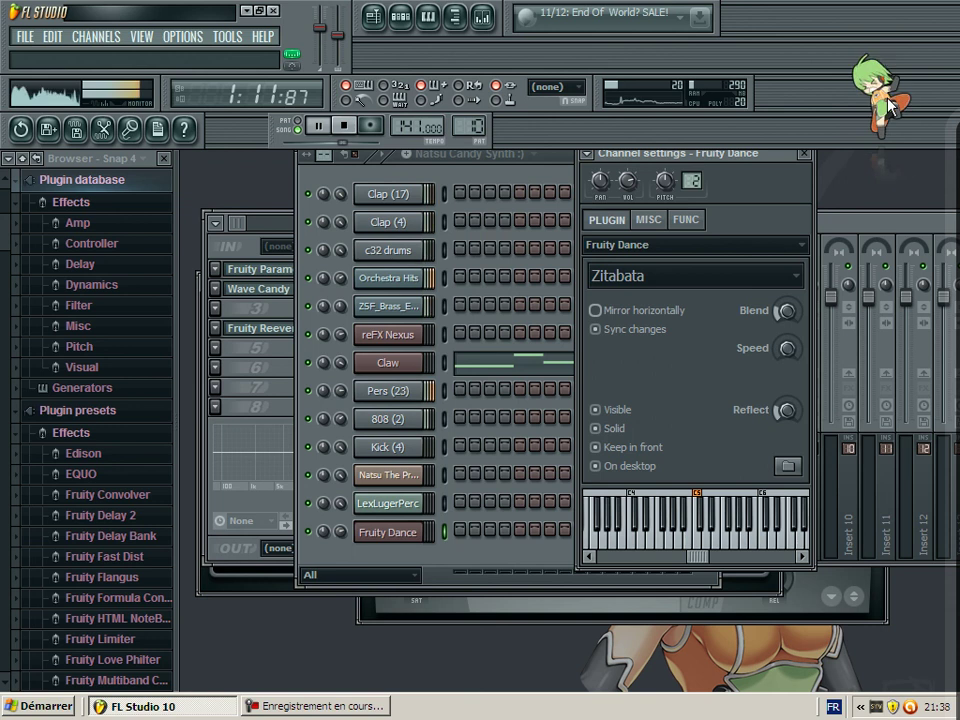
left_click_drag(737, 182, 678, 718)
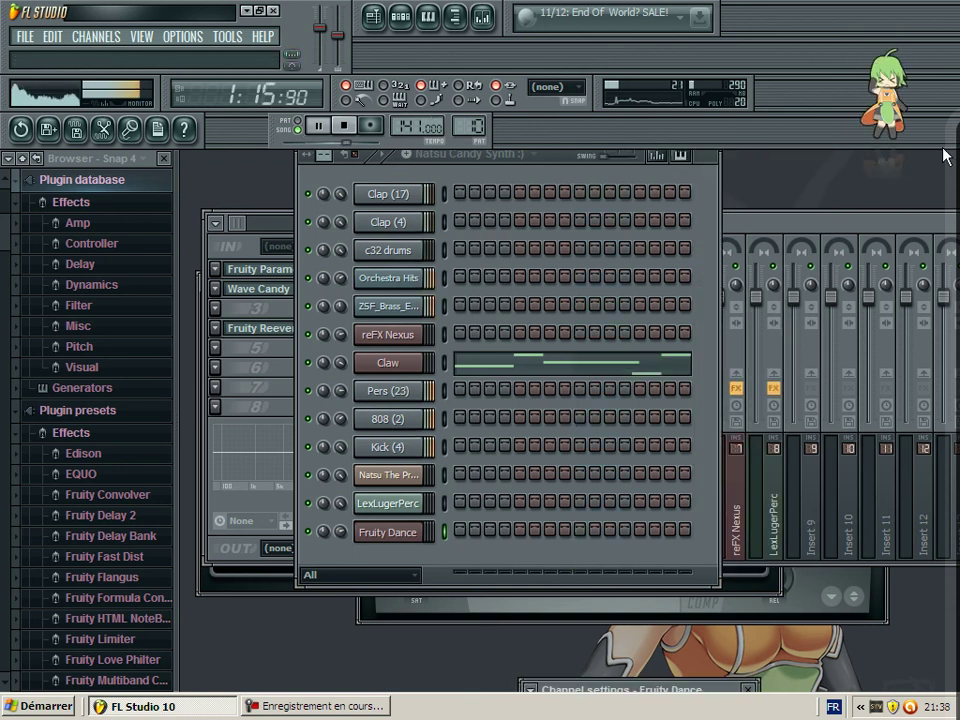
left_click_drag(880, 112, 895, 181)
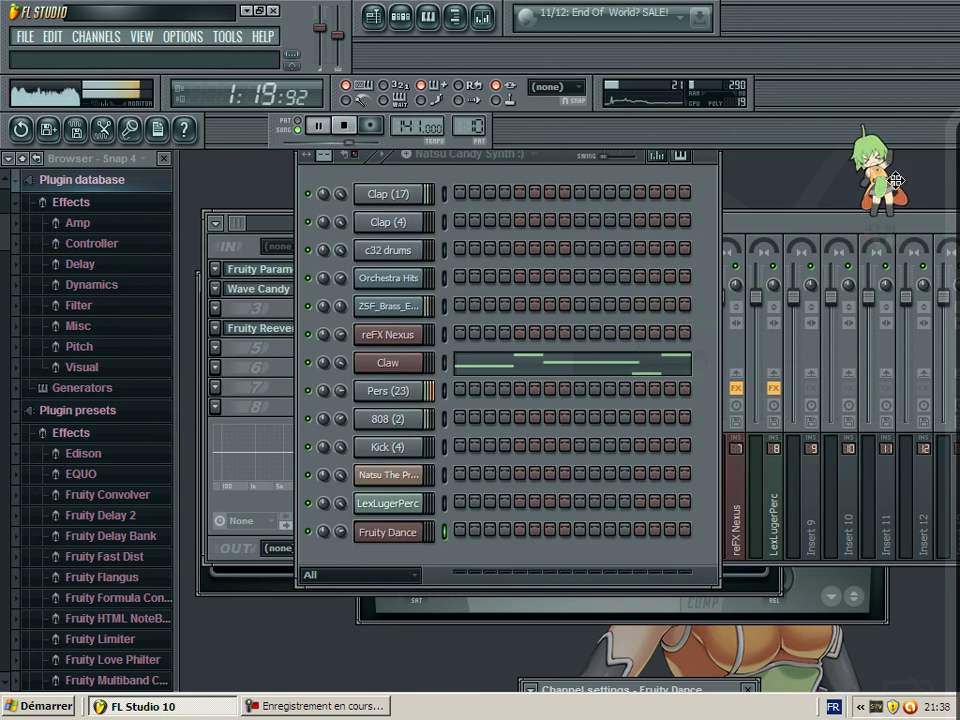
Save the project under the new name "Make These Bitches dance" in the Projects folder as a FruityLoops loop file.
left_click(25, 37)
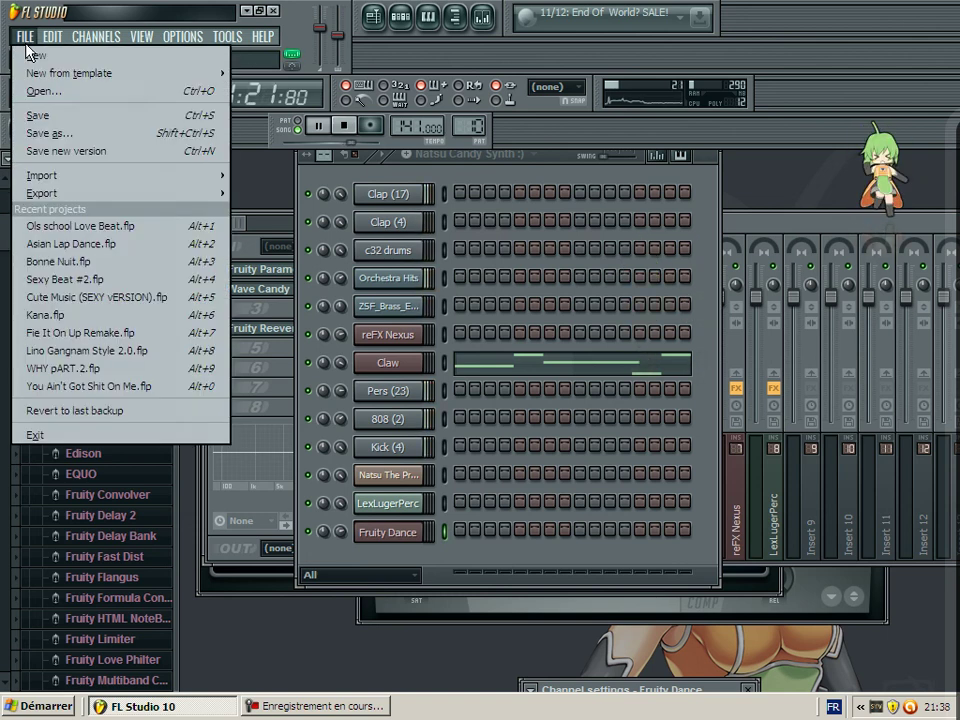
left_click(50, 133)
key("BackSpace")
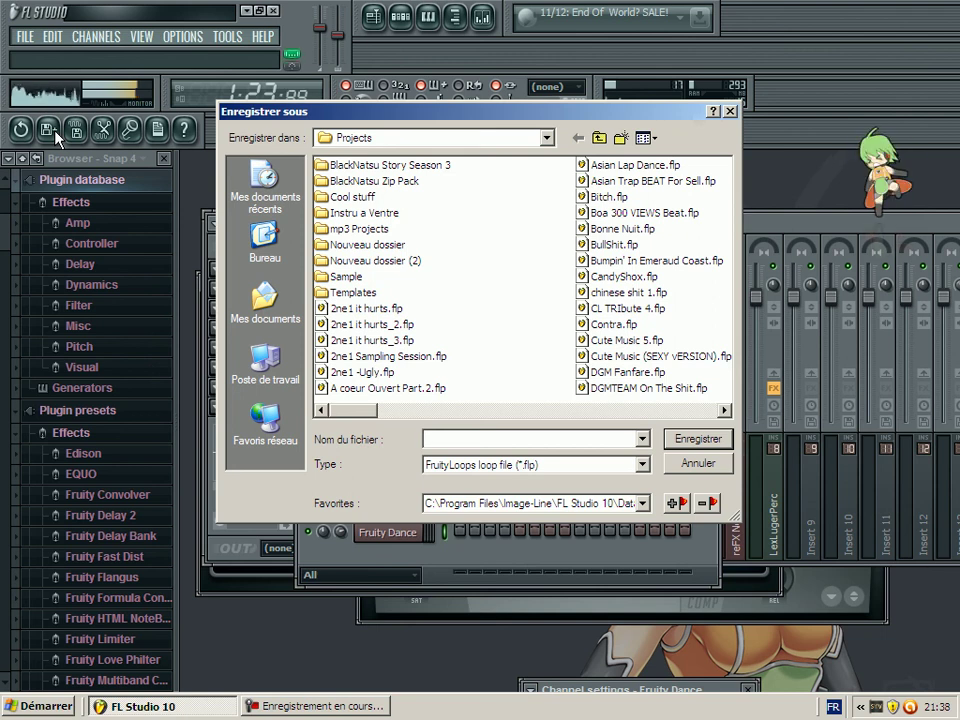
type("Make ")
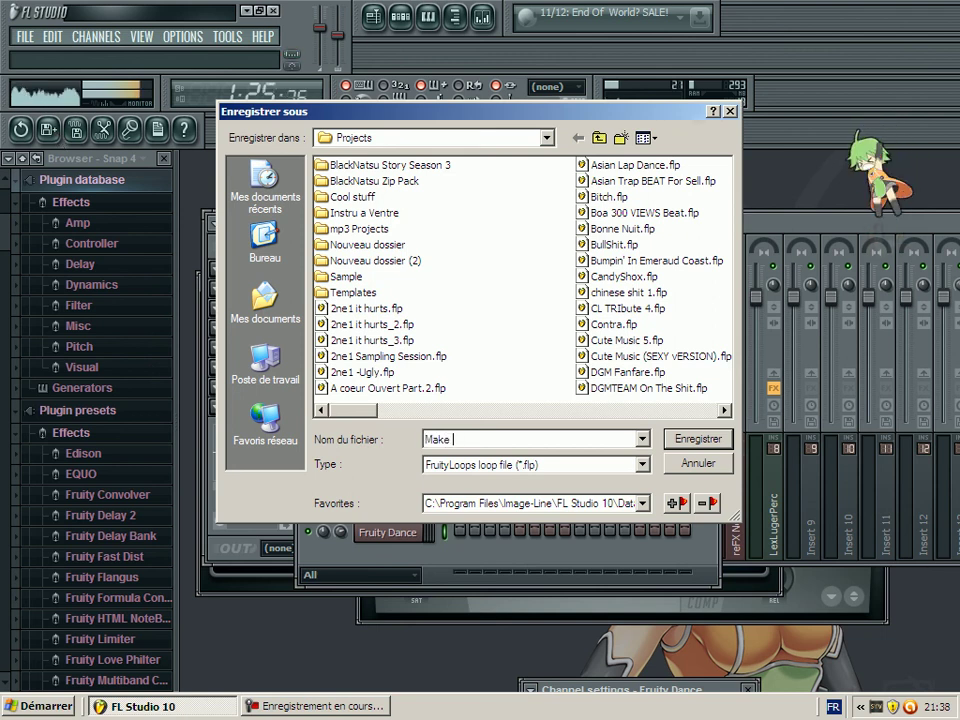
type("These B")
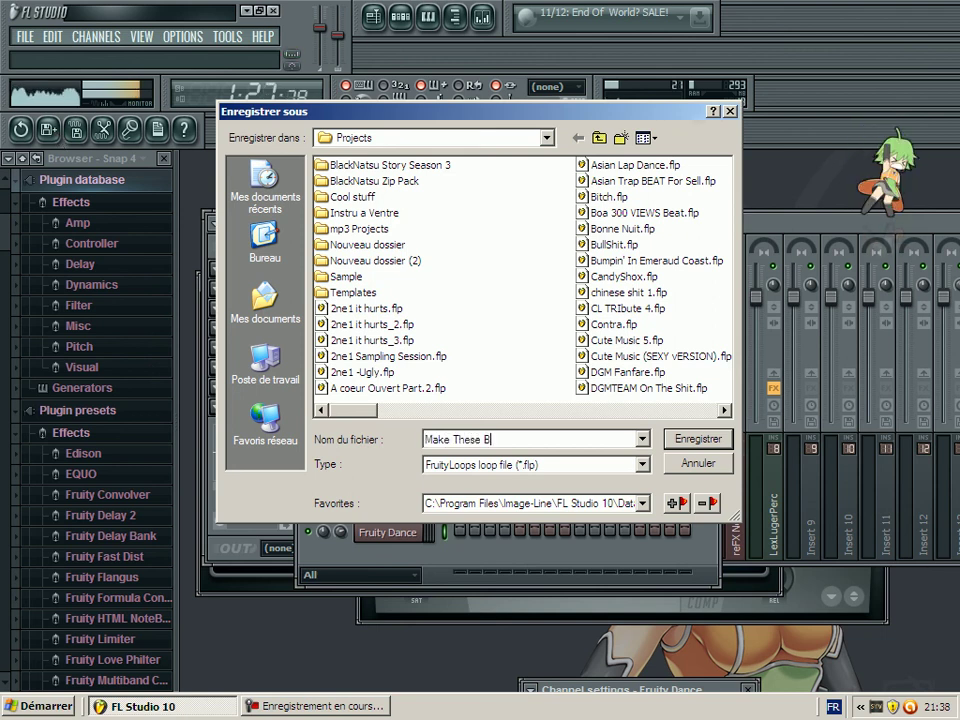
type("itches dance ")
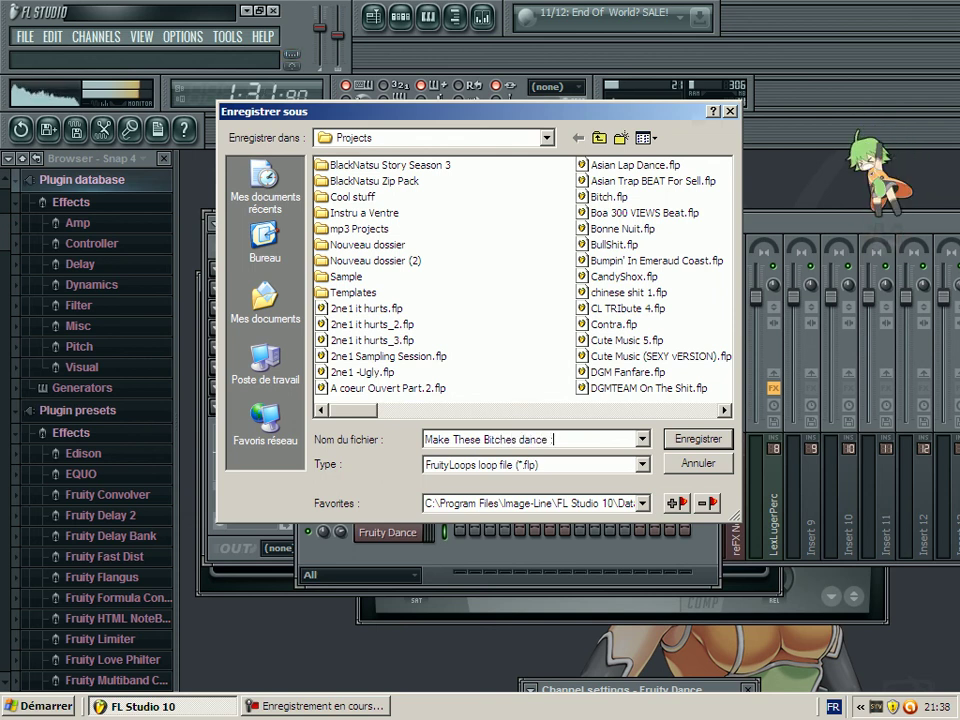
type(":D")
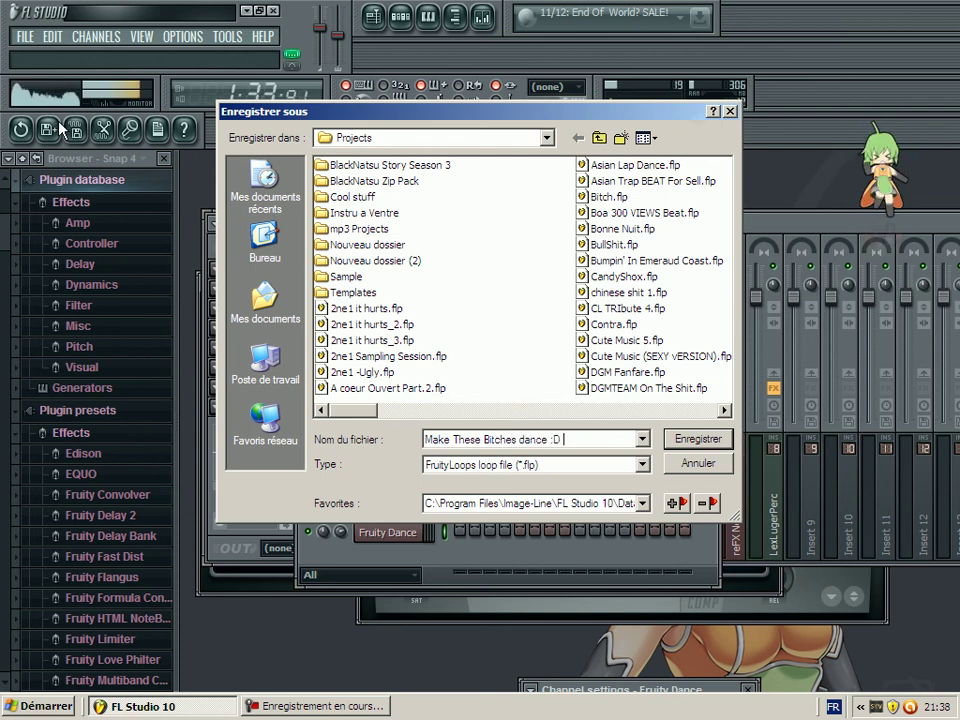
key("BackSpace")
key("BackSpace")
key("BackSpace")
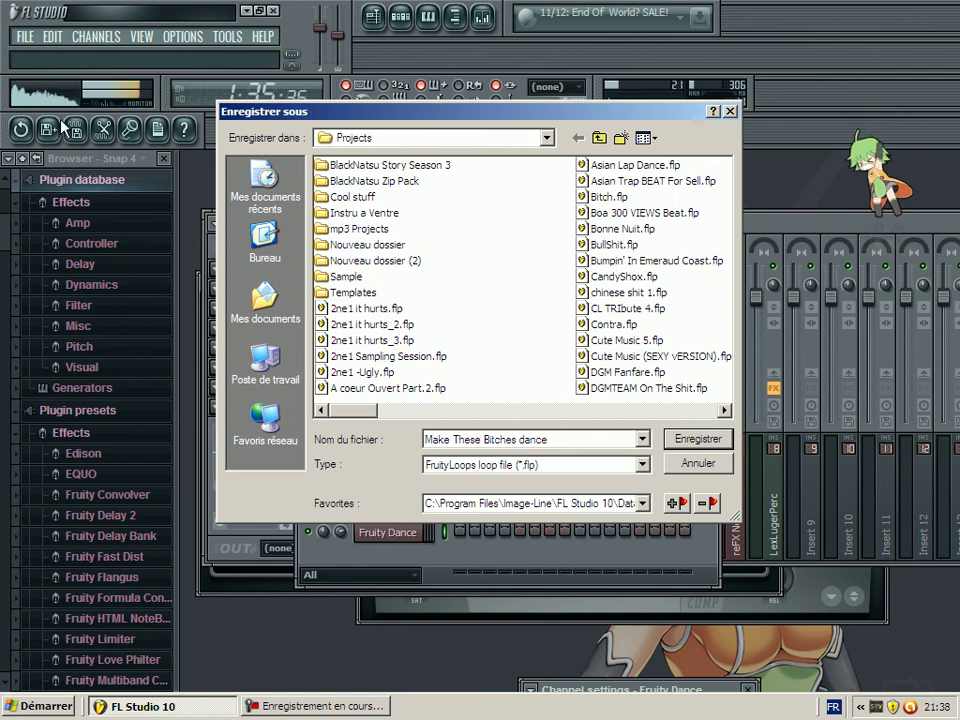
left_click(695, 438)
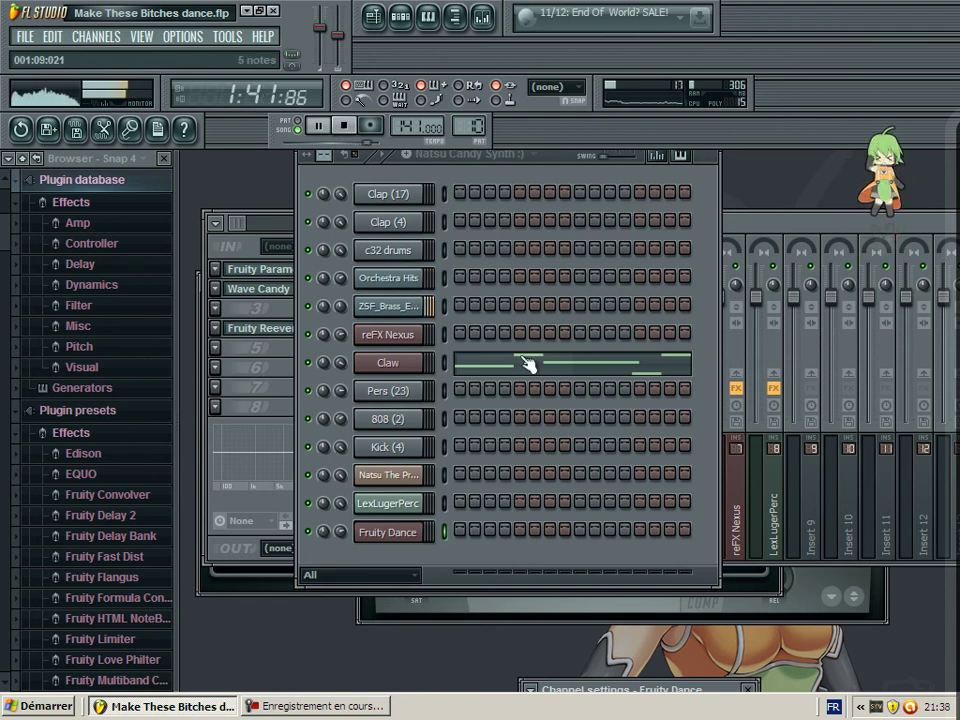
Stop the song playback and switch to the screen recorder window.
left_click(345, 126)
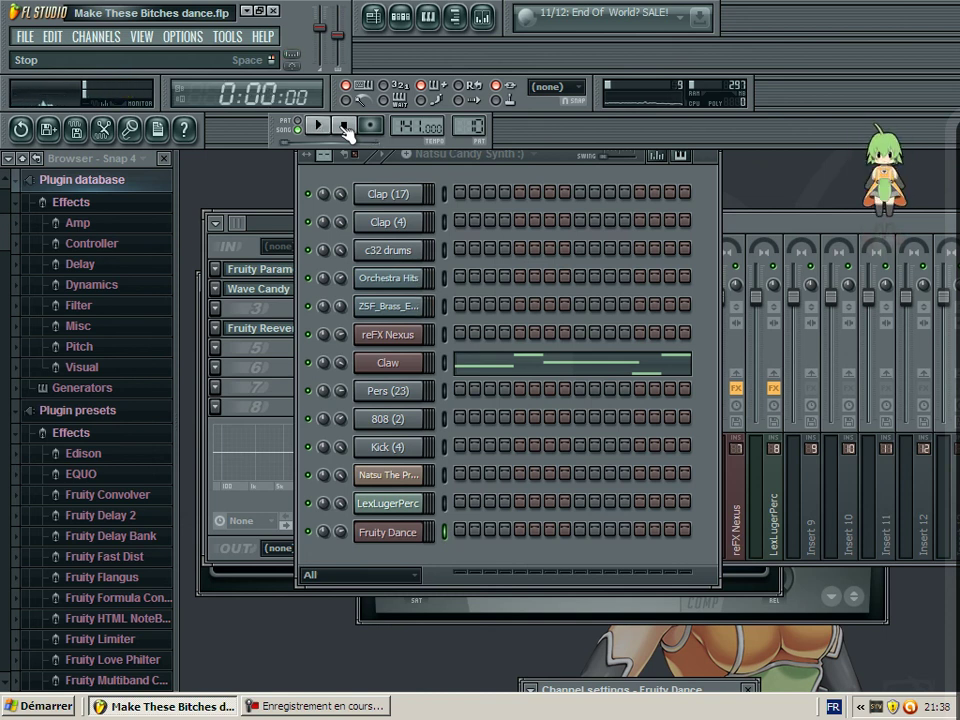
left_click(320, 706)
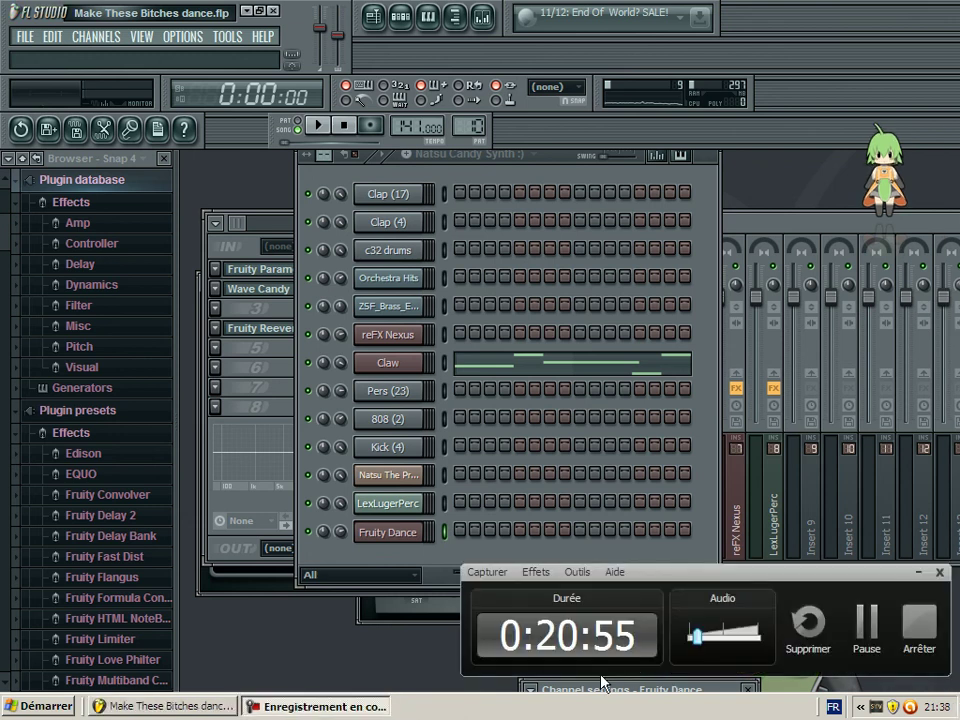